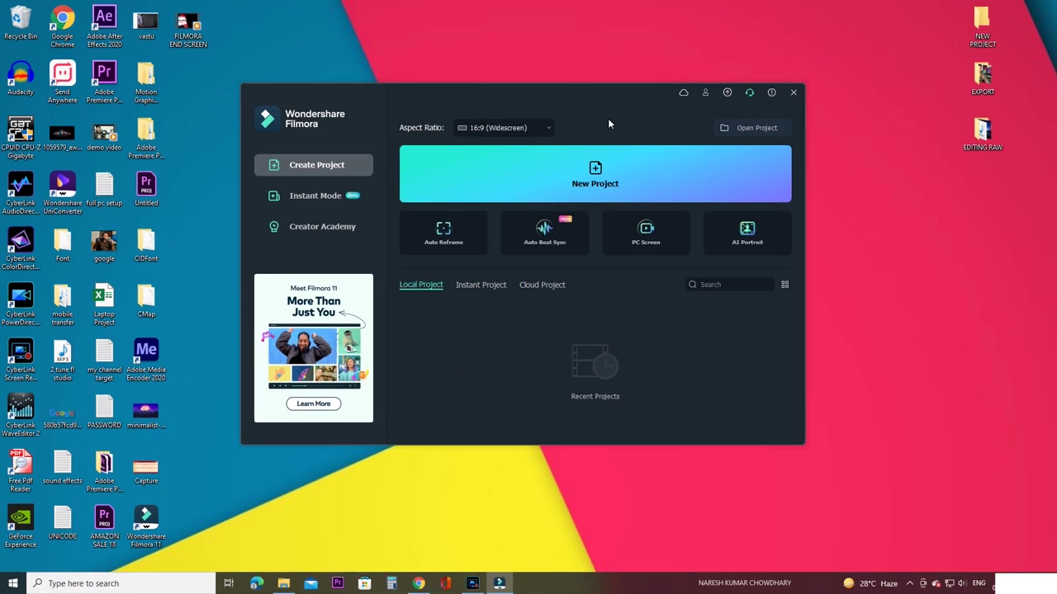
# Start a new project with the 16:9 (Widescreen) aspect ratio
pyautogui.click(512, 127)
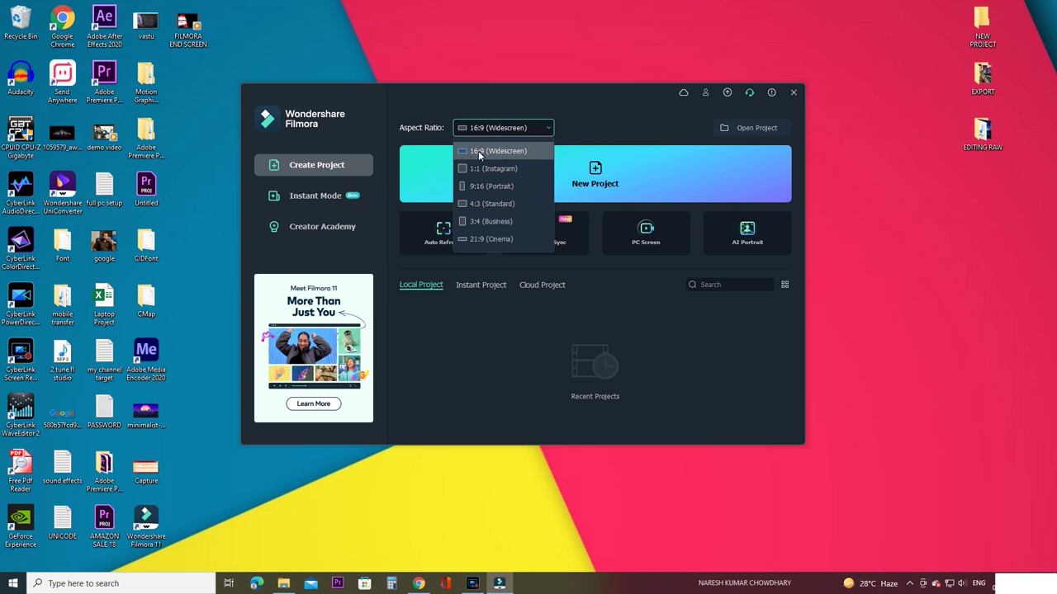
pyautogui.click(620, 124)
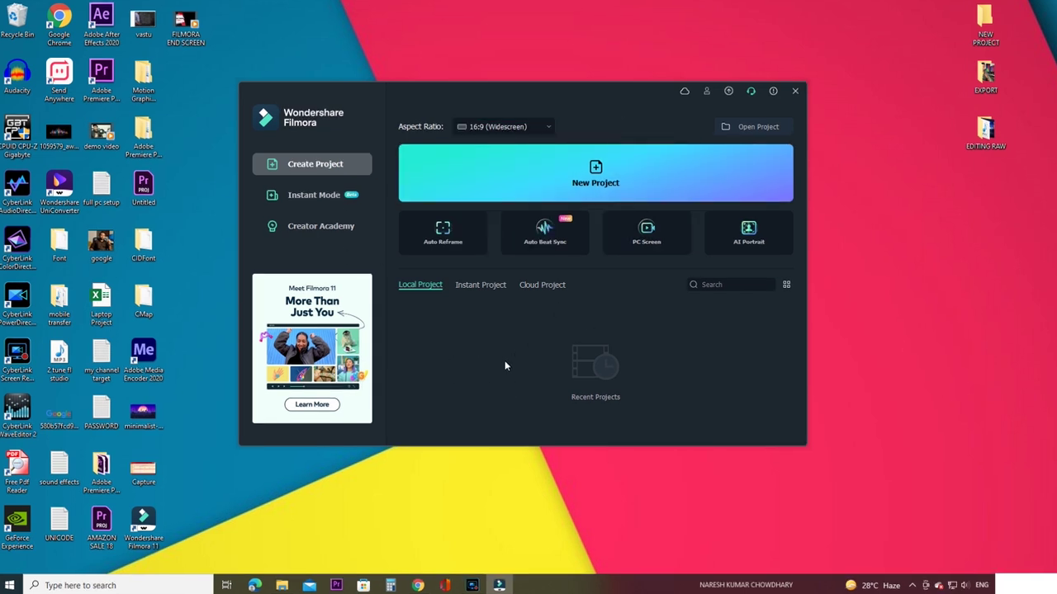
pyautogui.click(601, 177)
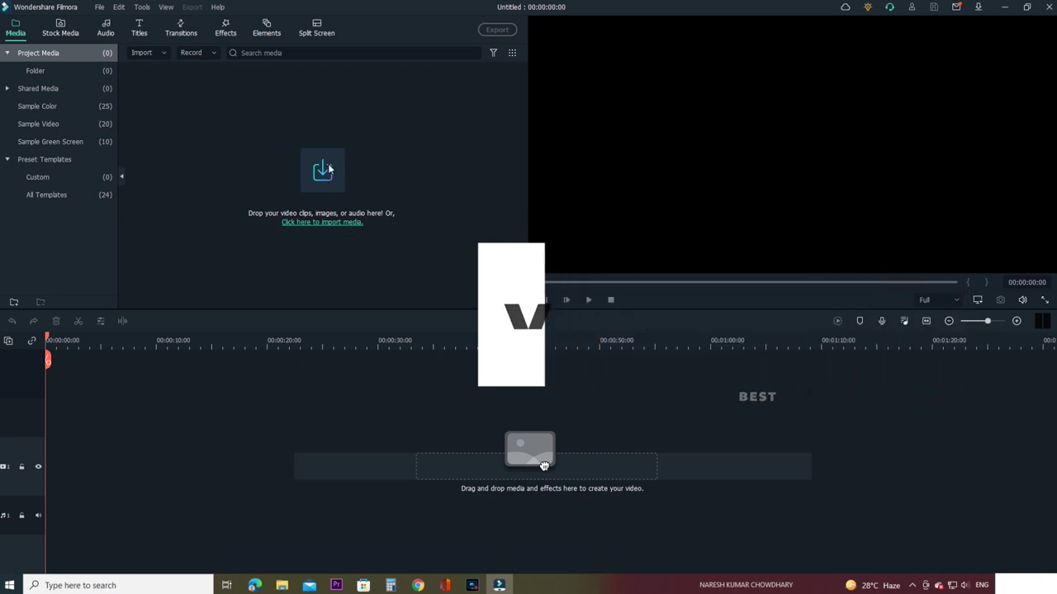
# Import the video country_girl_-_1632 (Original) from the Desktop folder EDITING RAW > FILMORA PROJECT
pyautogui.click(325, 174)
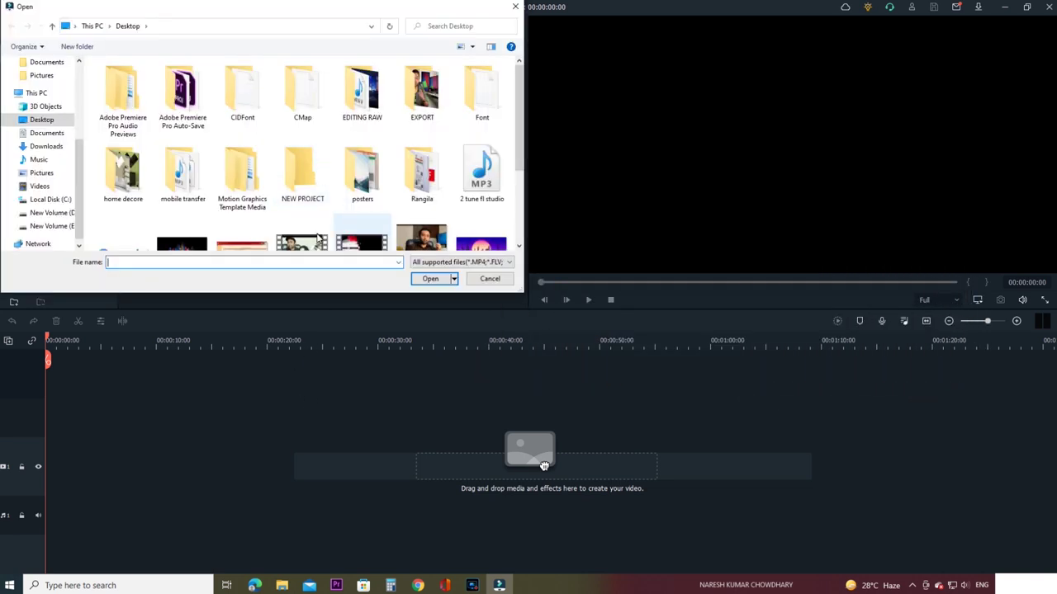
pyautogui.doubleClick(363, 110)
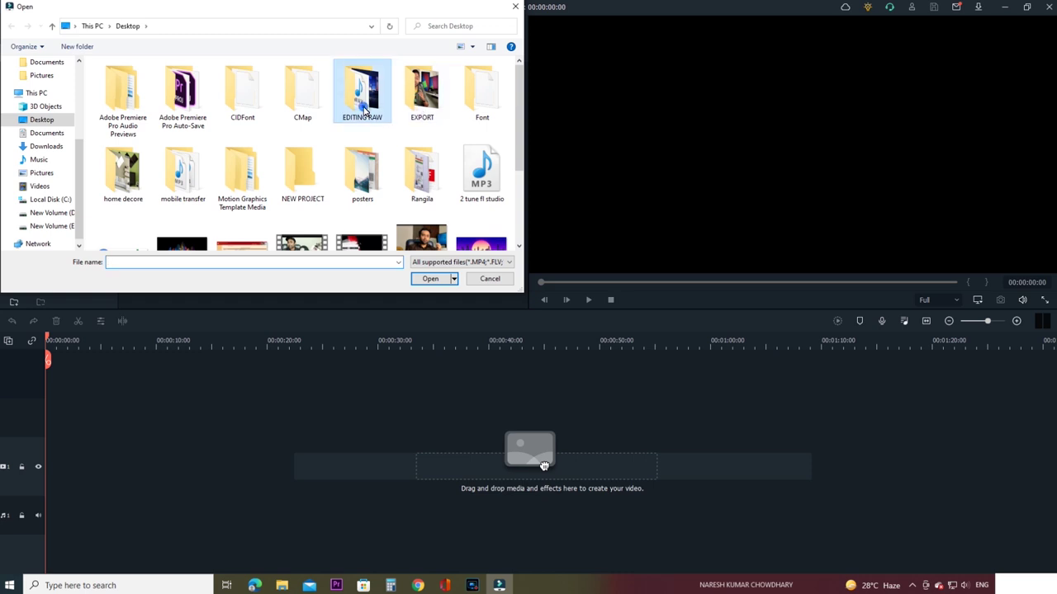
pyautogui.doubleClick(374, 120)
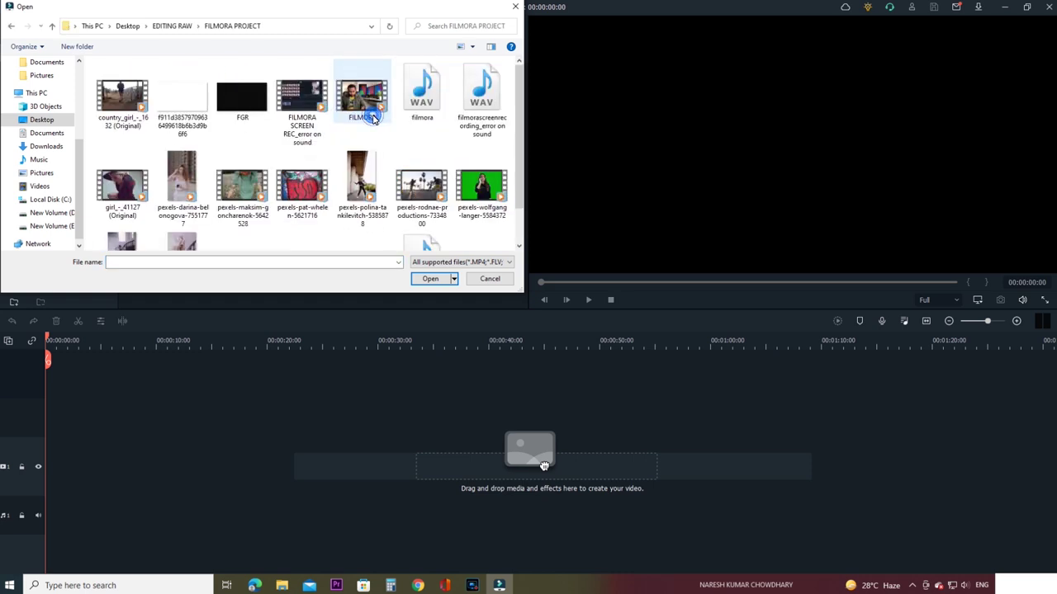
pyautogui.click(126, 109)
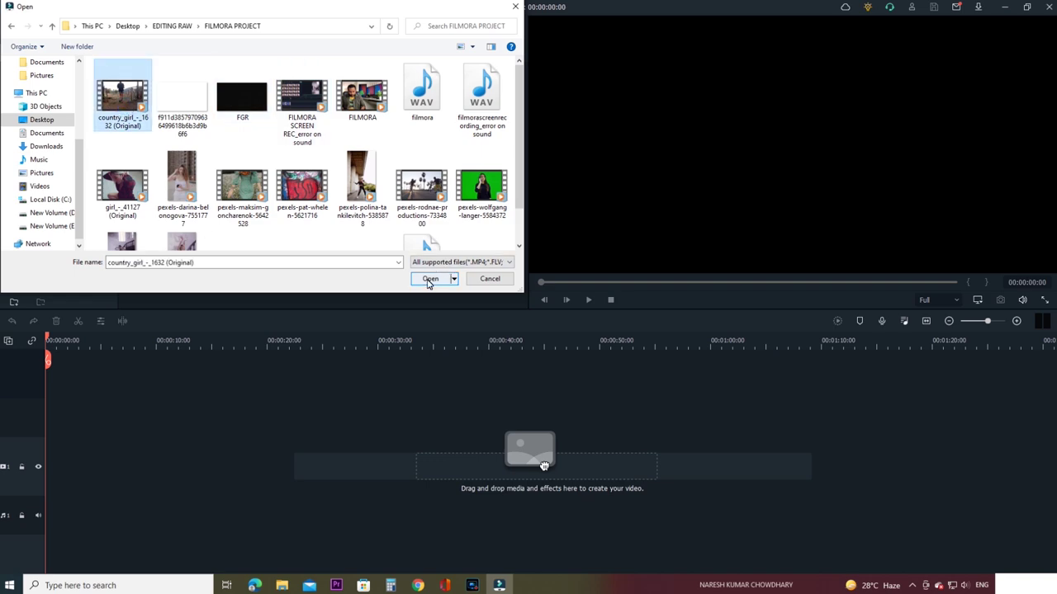
pyautogui.click(429, 280)
# Import the videos girl_-_41127 (Original), pexels-wolfgang-langer-5584372 and pexels-pat-whelen-5621716 into the project media one by one
pyautogui.click(167, 98)
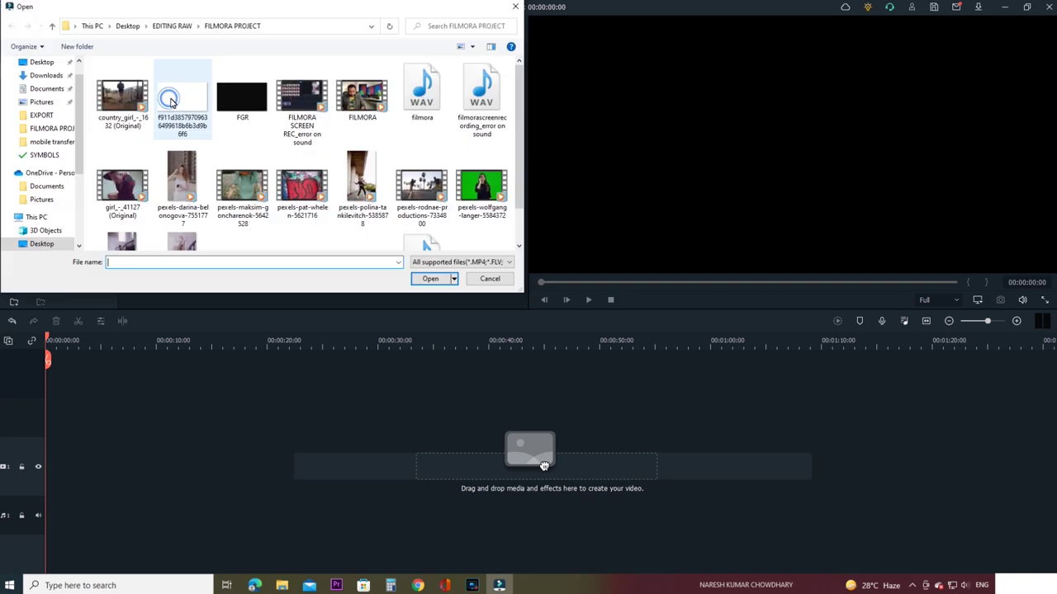
pyautogui.click(121, 186)
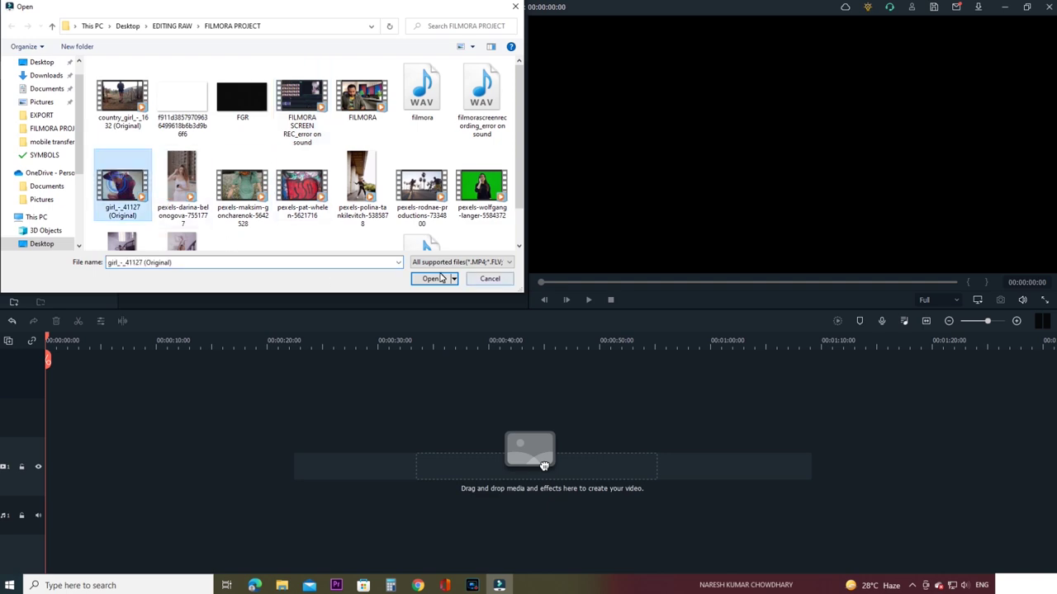
pyautogui.click(430, 279)
pyautogui.click(182, 103)
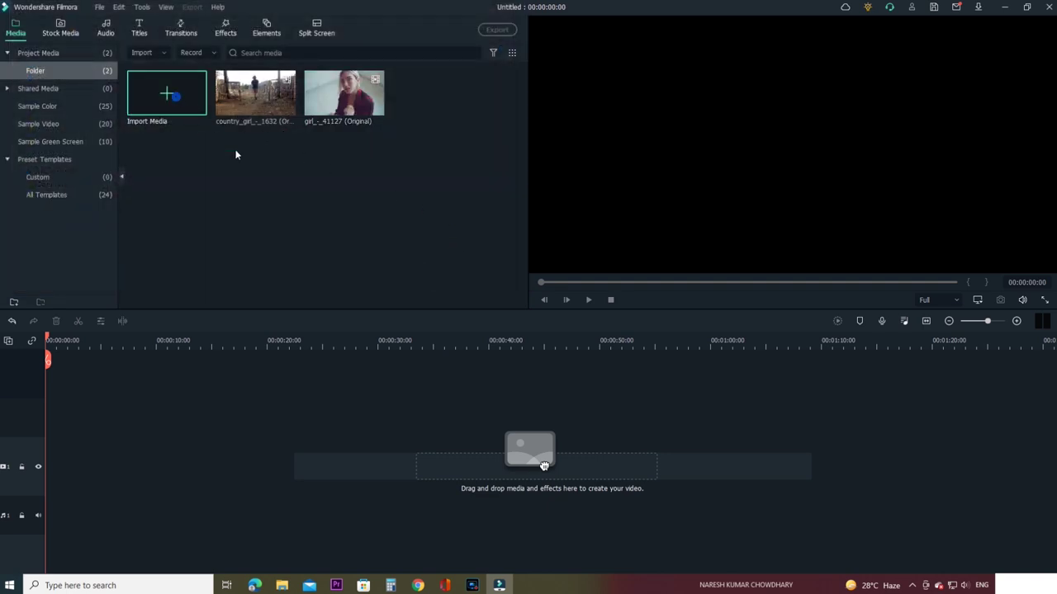
pyautogui.click(481, 194)
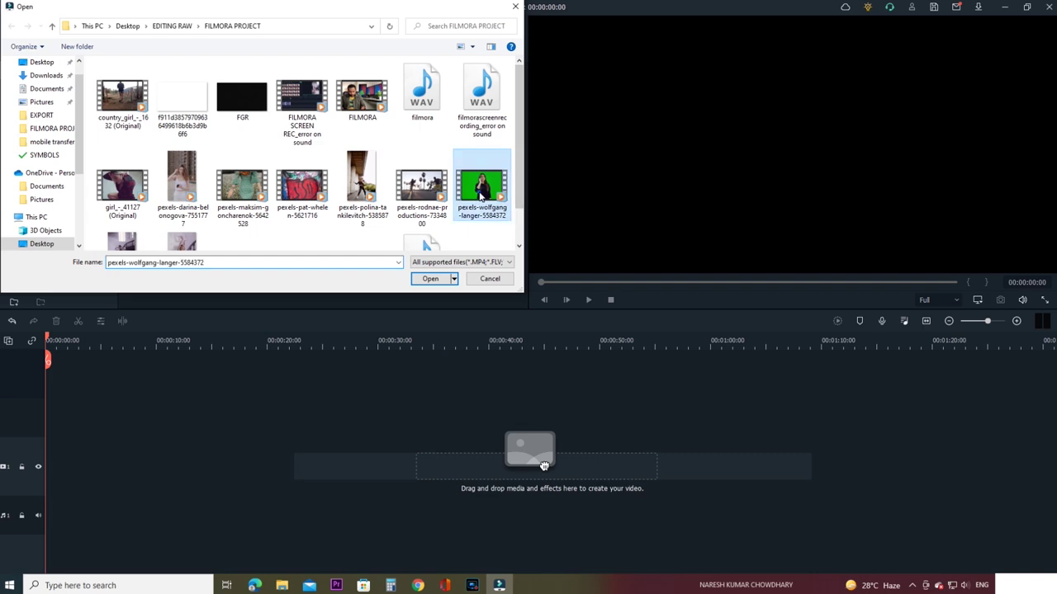
pyautogui.click(430, 279)
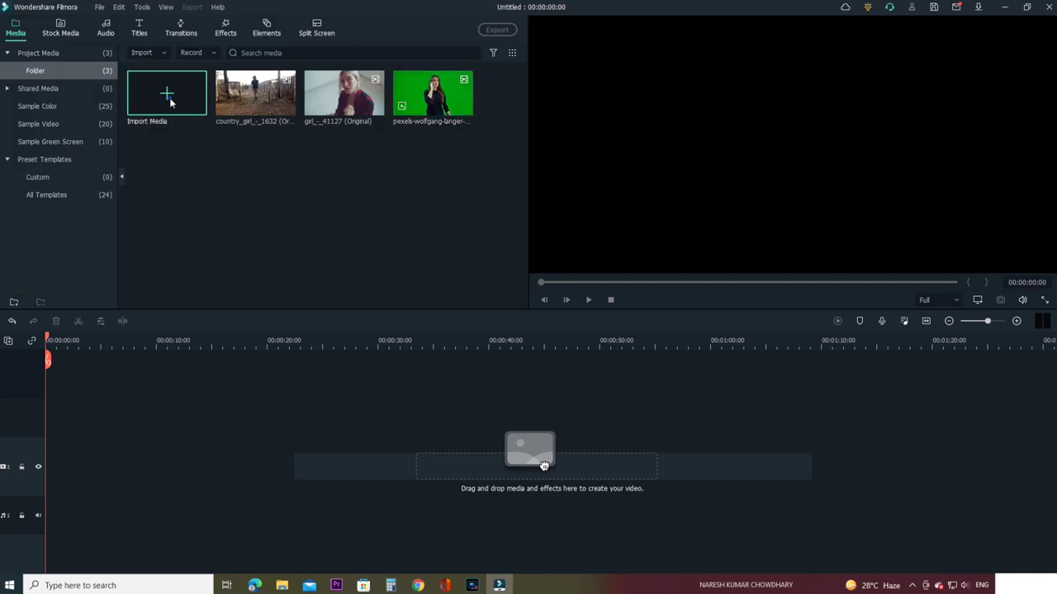
pyautogui.click(170, 95)
pyautogui.click(302, 186)
pyautogui.click(433, 279)
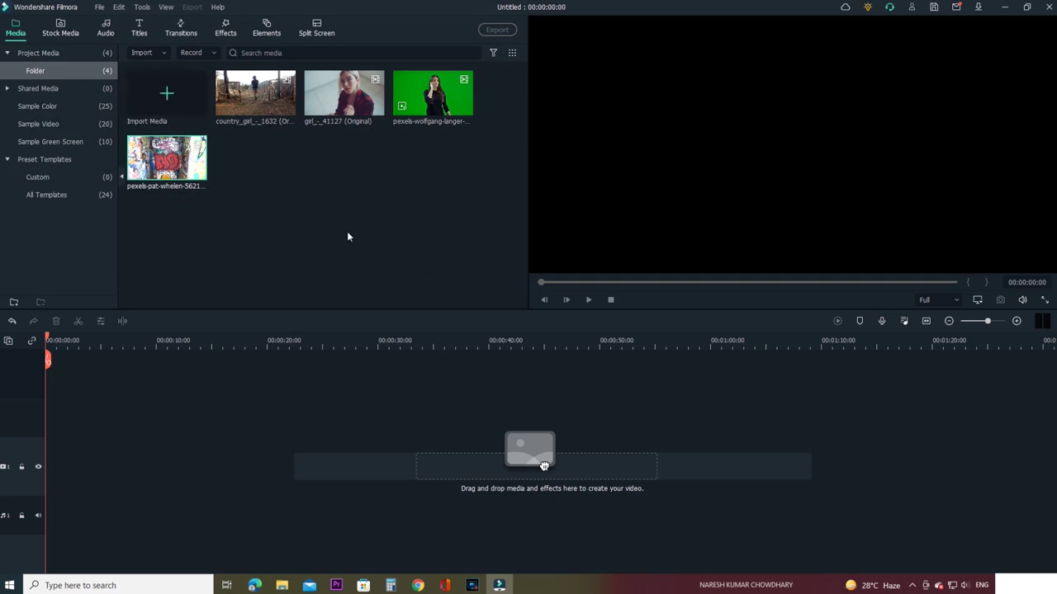
pyautogui.click(166, 93)
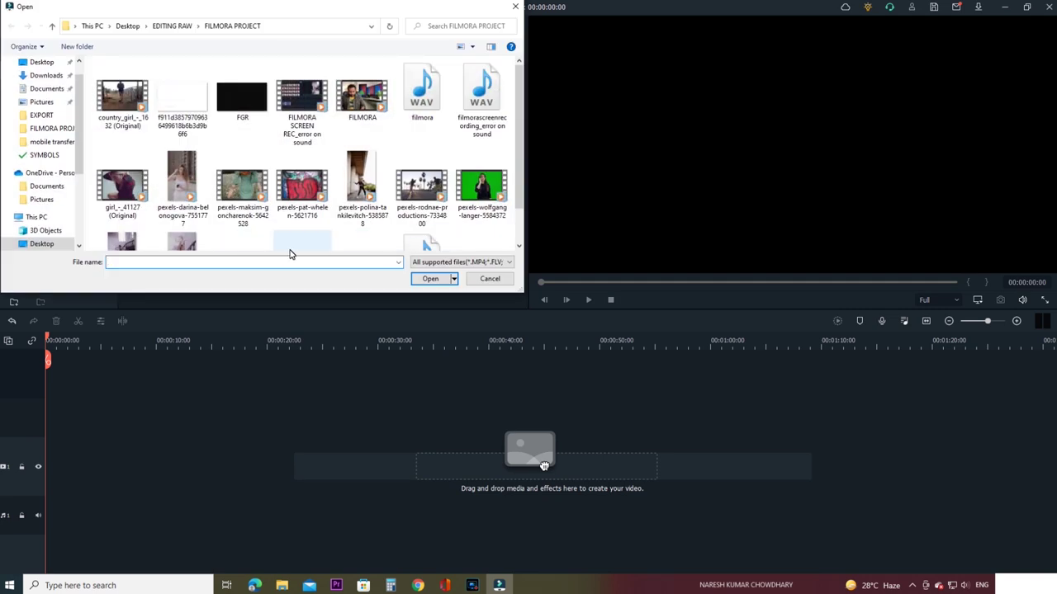
pyautogui.moveTo(499, 241); pyautogui.dragTo(256, 122)
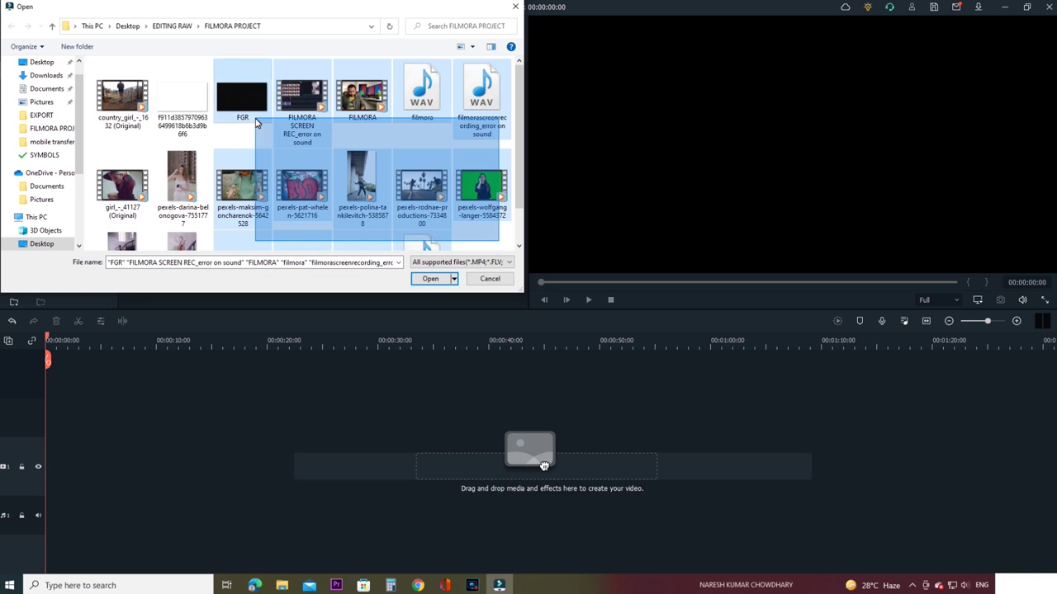
pyautogui.click(478, 241)
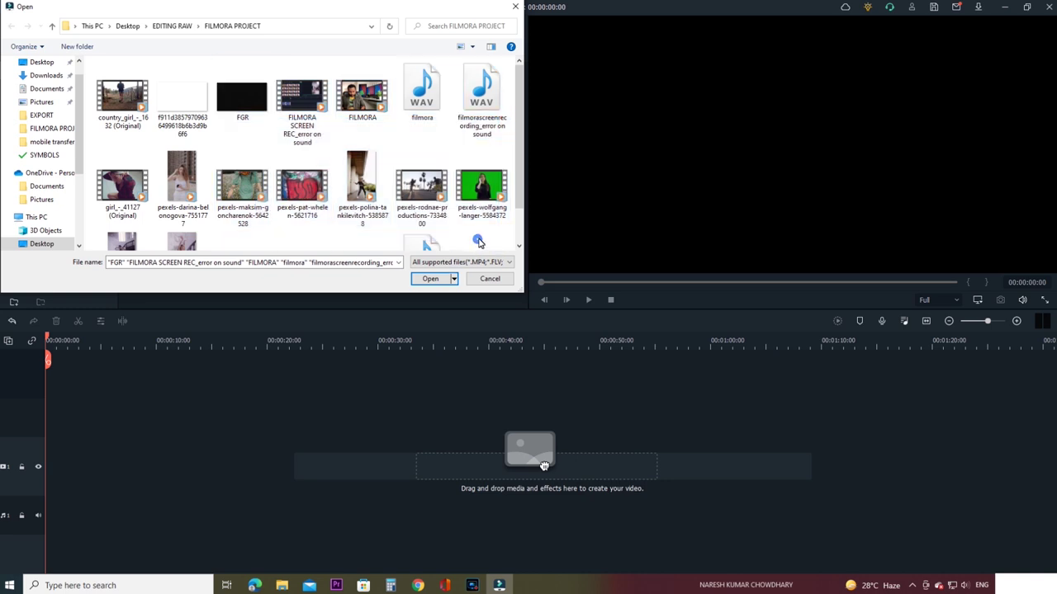
pyautogui.click(515, 6)
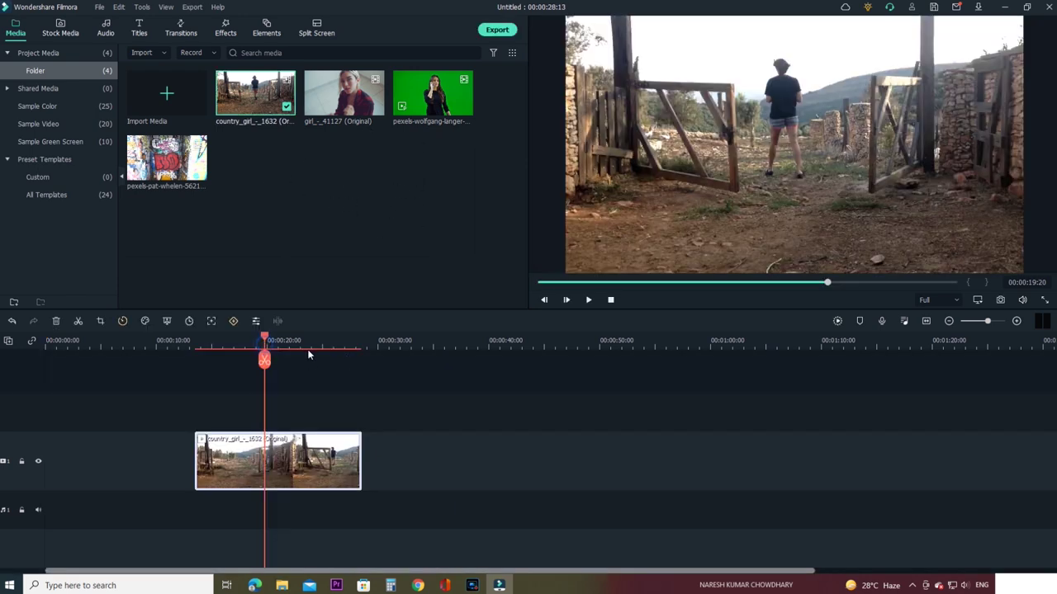
# Preview the country_girl clip on the timeline and split it near its start at 00:00:15:01 and near its end at 00:00:27:05
pyautogui.click(301, 344)
pyautogui.click(225, 344)
pyautogui.click(589, 300)
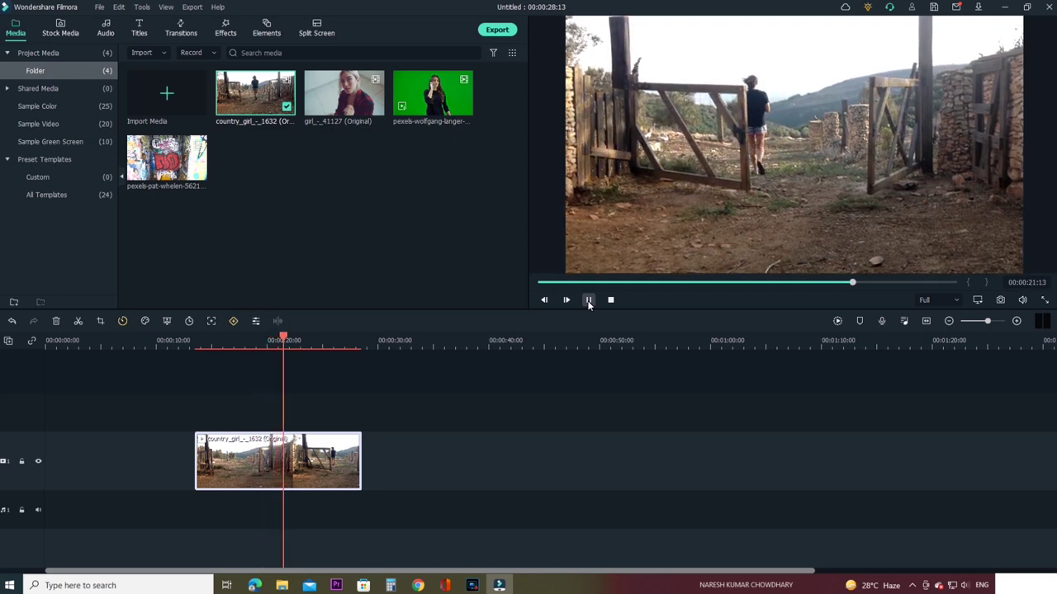
pyautogui.click(588, 300)
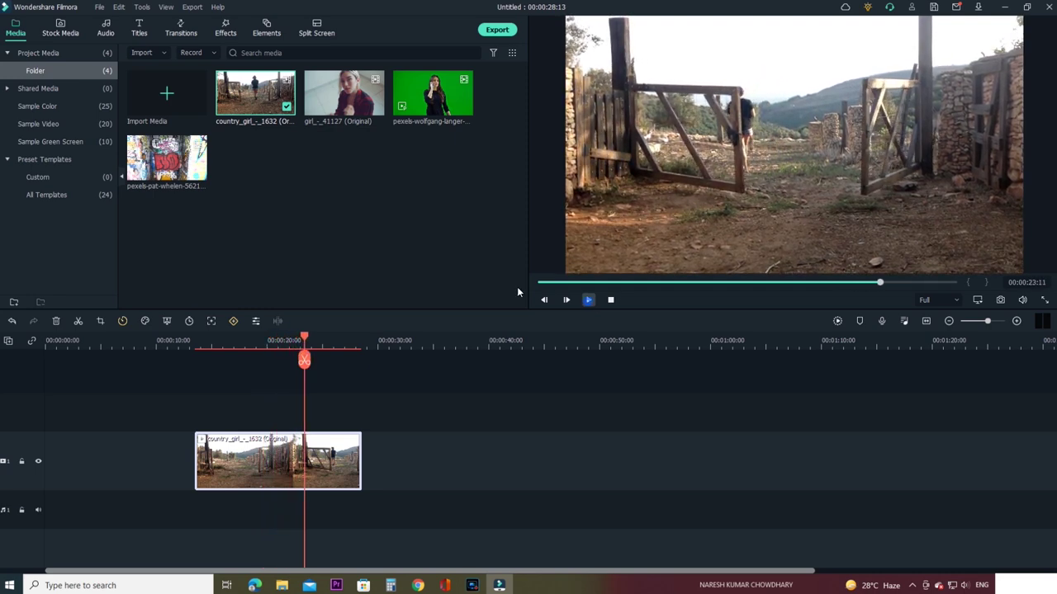
pyautogui.click(211, 346)
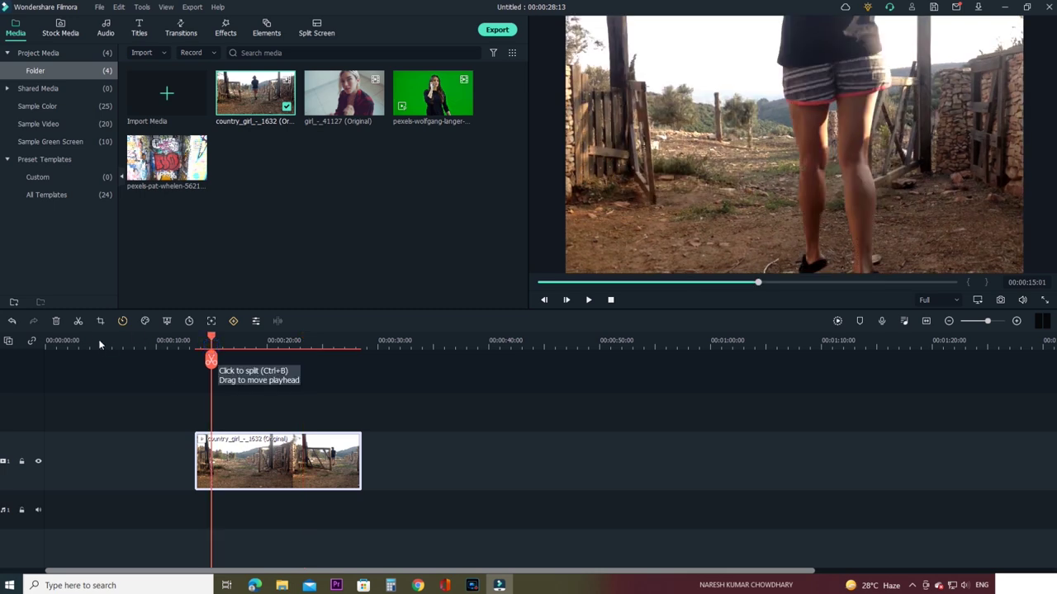
pyautogui.click(80, 323)
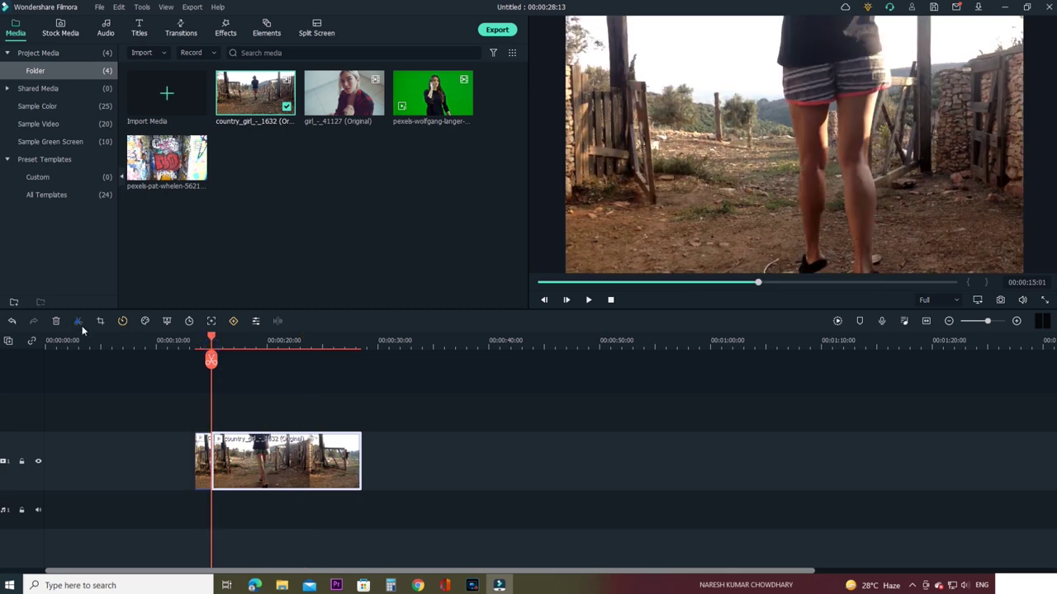
pyautogui.click(347, 350)
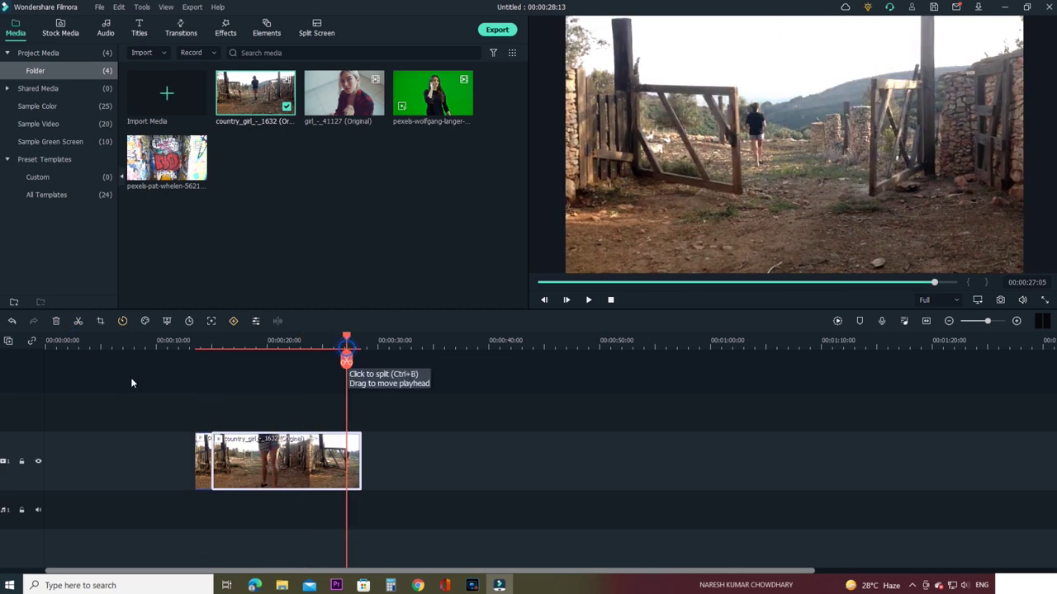
pyautogui.click(79, 323)
# Split the middle part of the country_girl clip at 00:00:19:21 and again at 00:00:21:10
pyautogui.click(264, 346)
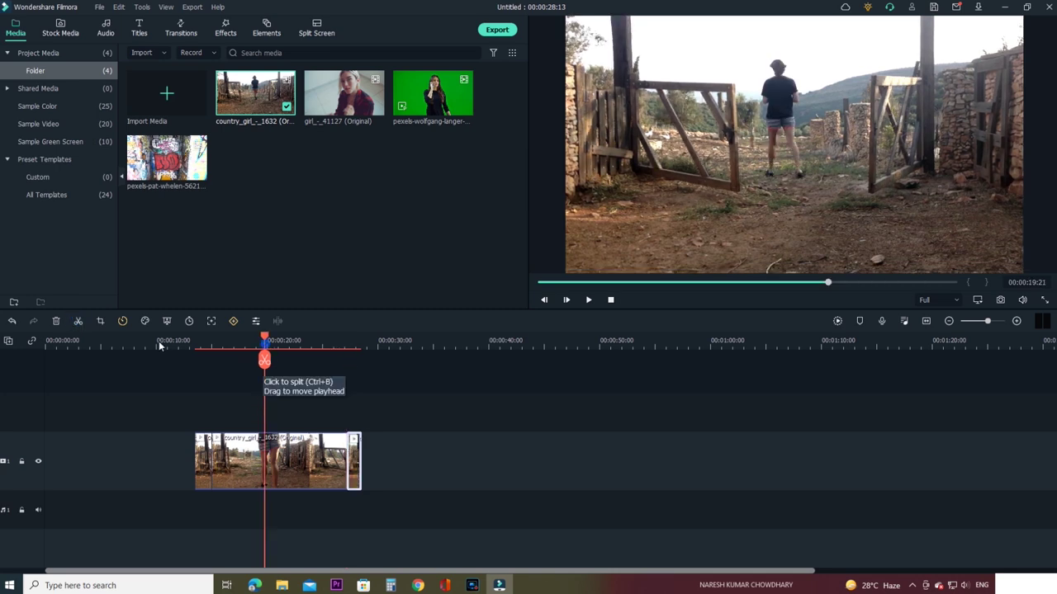
pyautogui.click(78, 322)
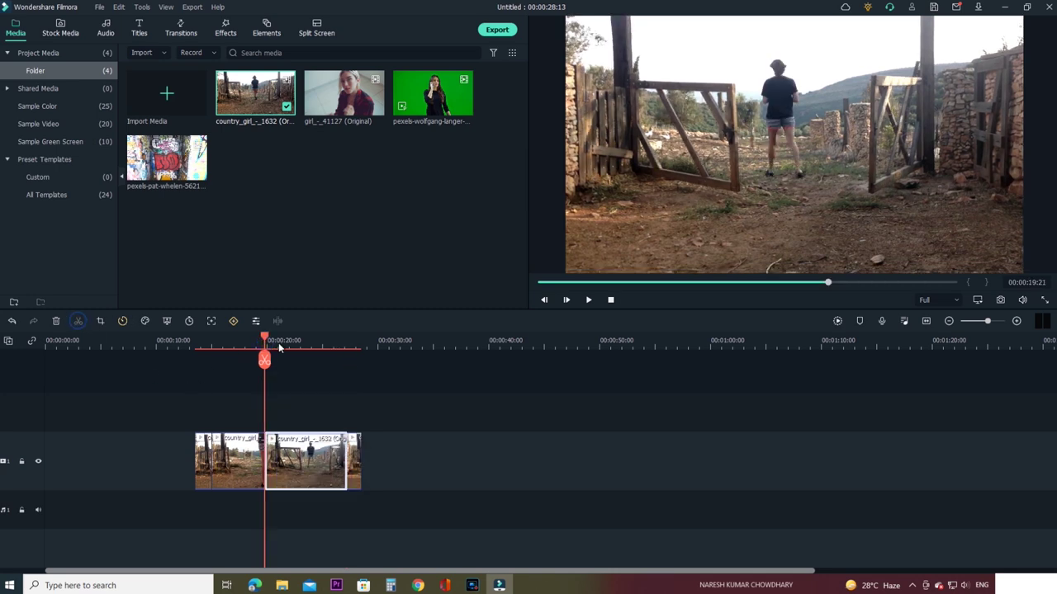
pyautogui.click(78, 322)
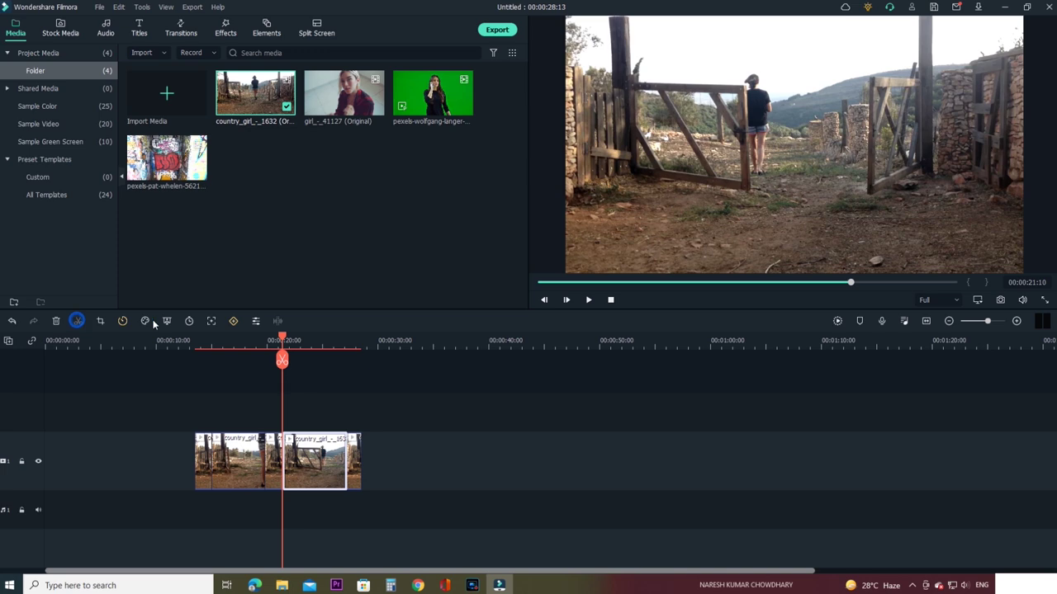
# Delete the short middle, opening and closing pieces of the split country_girl clip, leaving the two longer pieces
pyautogui.rightClick(276, 468)
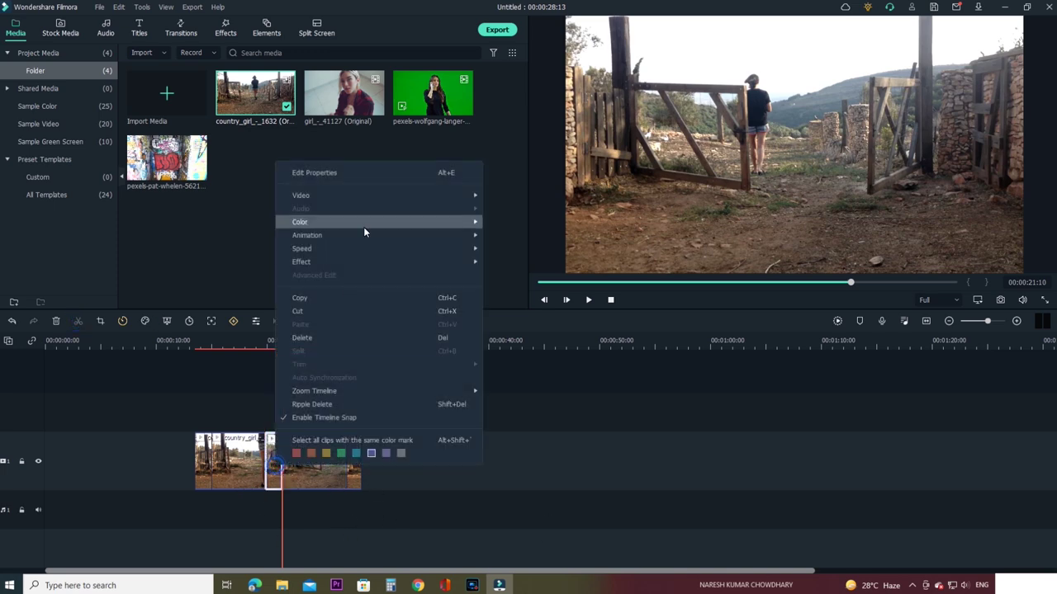
pyautogui.click(343, 342)
pyautogui.click(205, 464)
pyautogui.rightClick(204, 464)
pyautogui.click(250, 336)
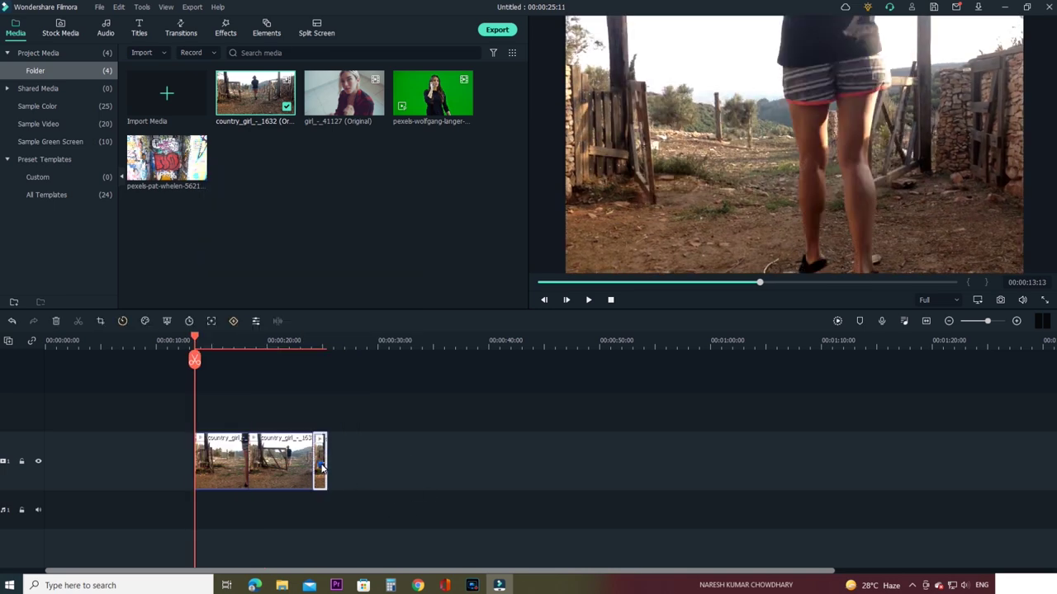
pyautogui.rightClick(321, 467)
pyautogui.click(380, 335)
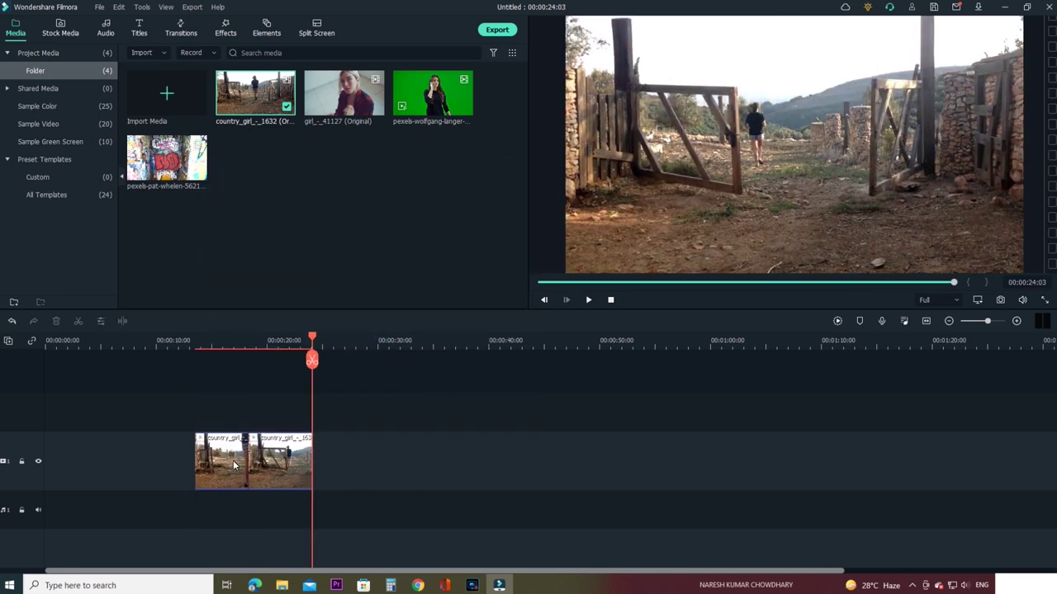
pyautogui.click(141, 456)
pyautogui.moveTo(385, 432); pyautogui.dragTo(178, 495)
pyautogui.moveTo(269, 461); pyautogui.dragTo(373, 458)
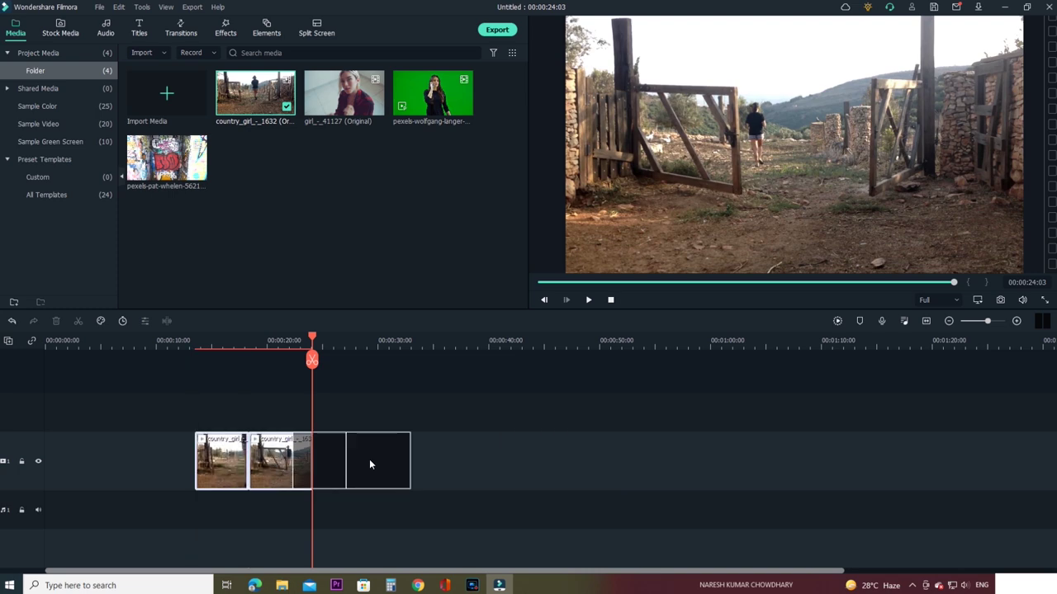
# Ripple delete the empty gap before the first clip on the video track
pyautogui.click(88, 460)
pyautogui.rightClick(91, 463)
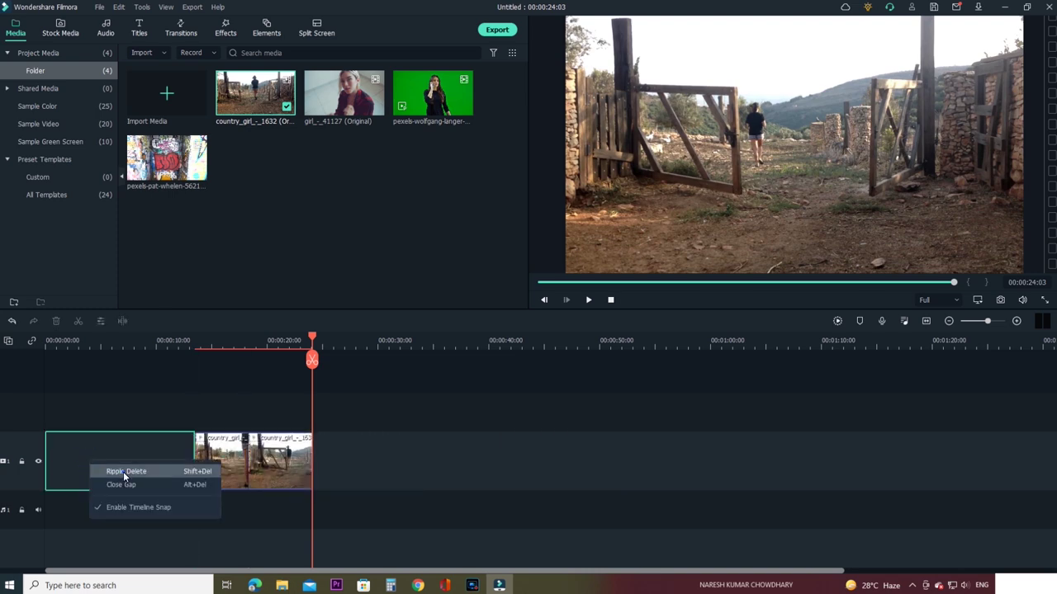
pyautogui.click(123, 471)
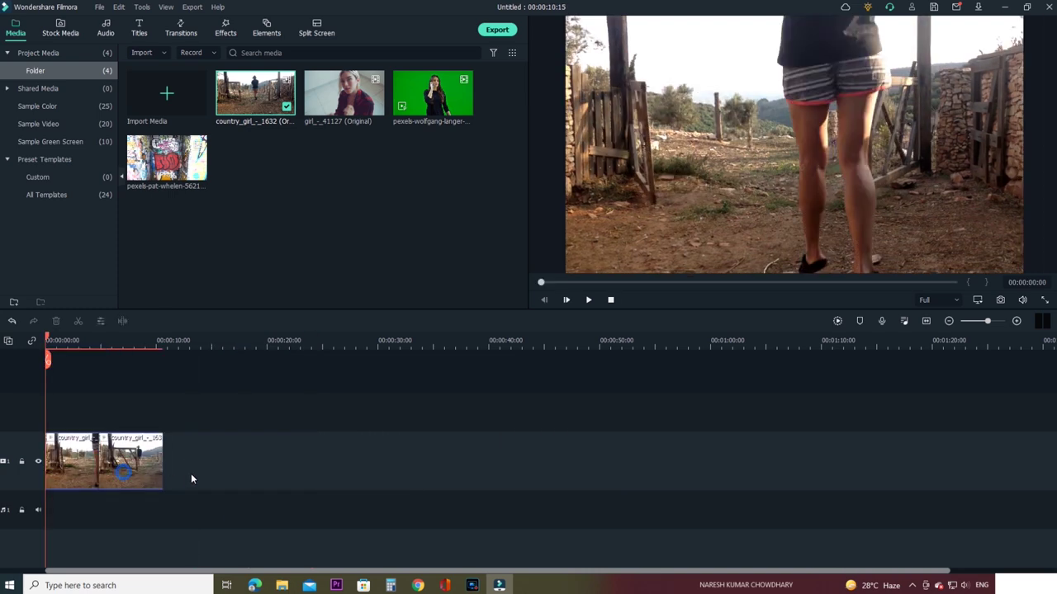
# Play back the trimmed sequence from 00:00:02:04, pause at 00:00:09:03 and select the second clip
pyautogui.click(70, 348)
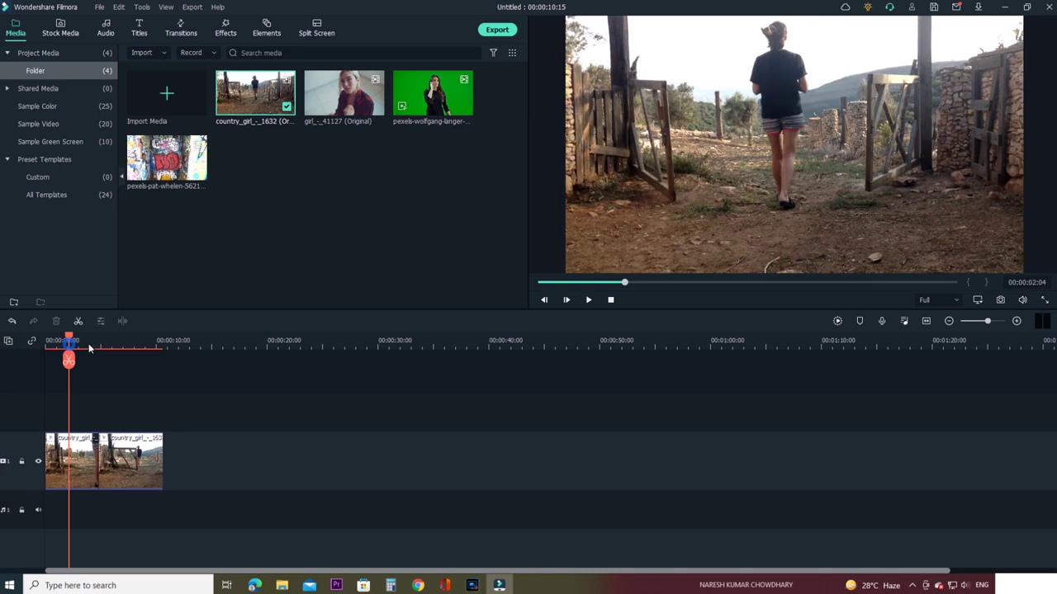
pyautogui.click(588, 300)
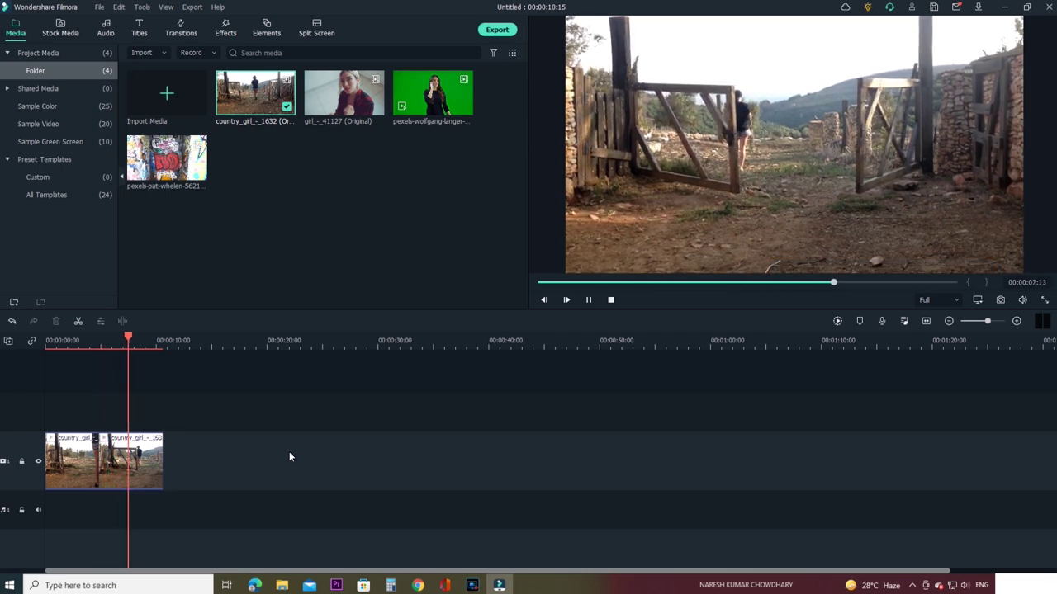
pyautogui.click(588, 300)
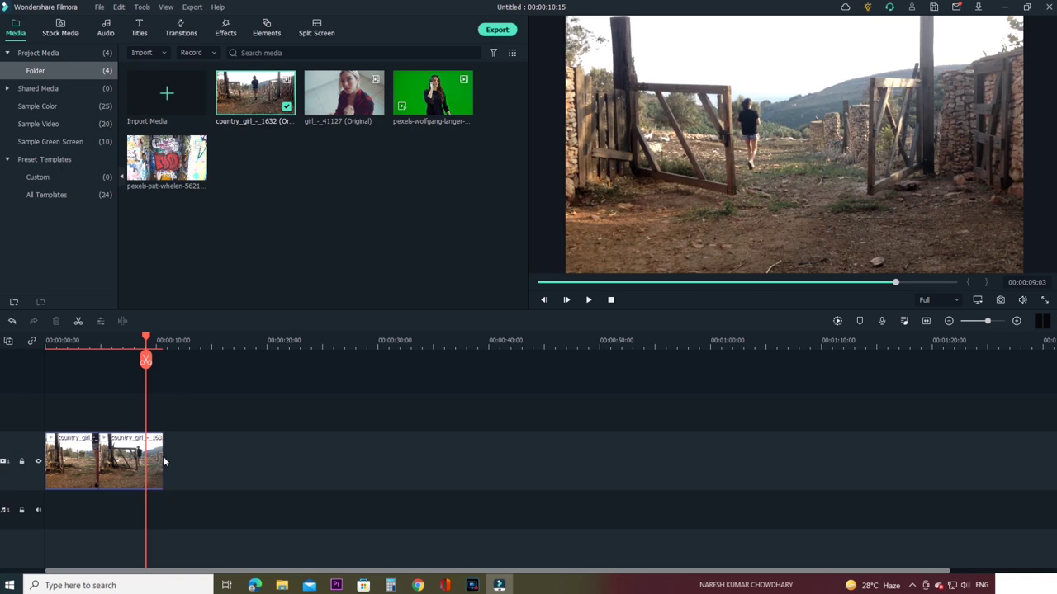
pyautogui.click(154, 462)
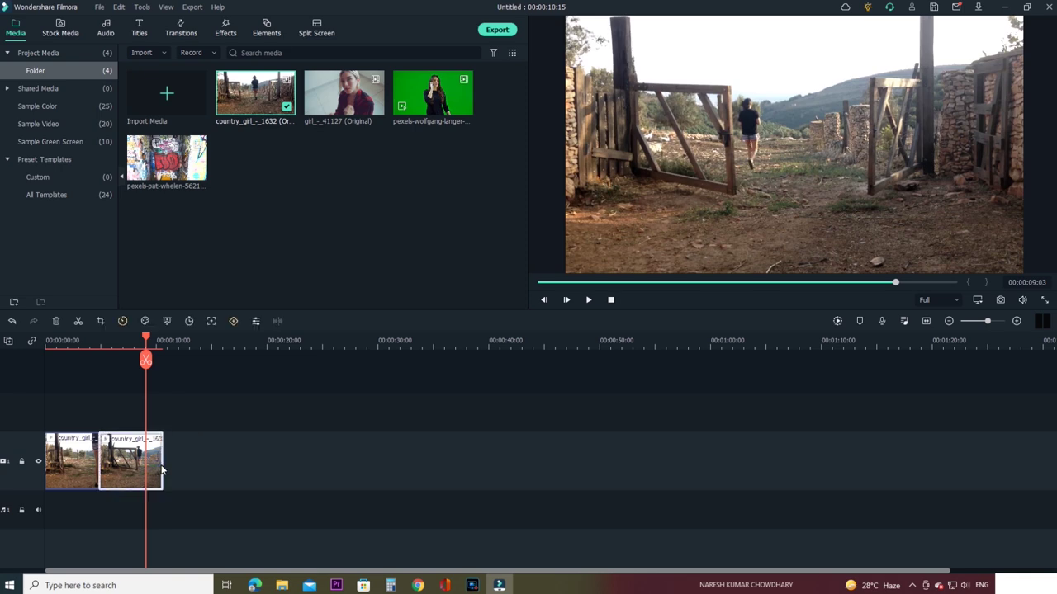
# Trim the first country_girl clip to about half its length and play back the sequence, pausing at 00:00:05:02
pyautogui.moveTo(163, 470)
pyautogui.mouseDown()
pyautogui.moveTo(149, 464)
pyautogui.moveTo(162, 474)
pyautogui.mouseUp()
pyautogui.moveTo(66, 452)
pyautogui.mouseDown()
pyautogui.moveTo(53, 464)
pyautogui.moveTo(69, 469)
pyautogui.mouseUp()
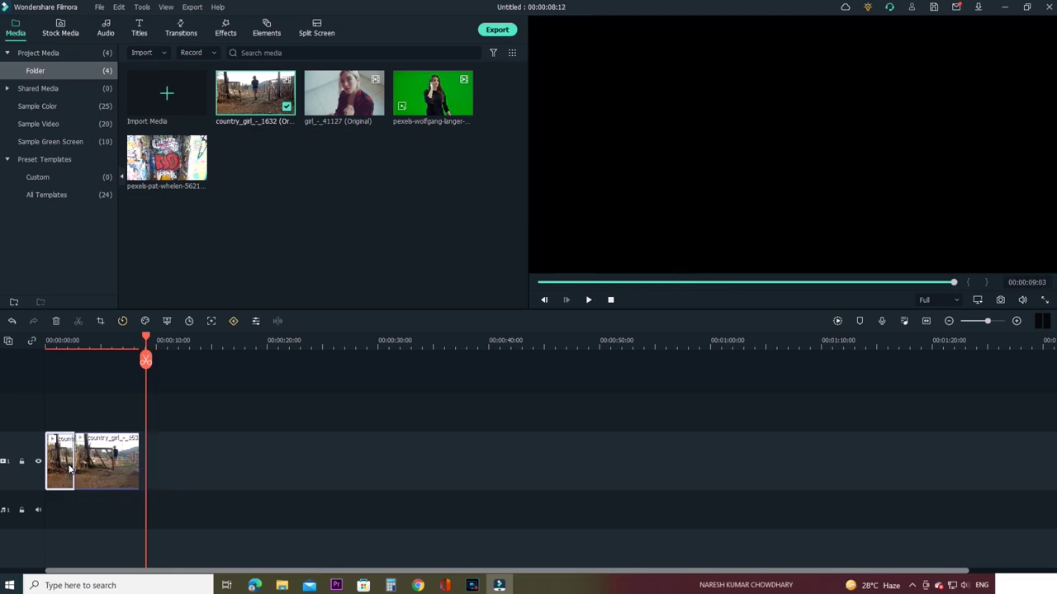
pyautogui.click(588, 300)
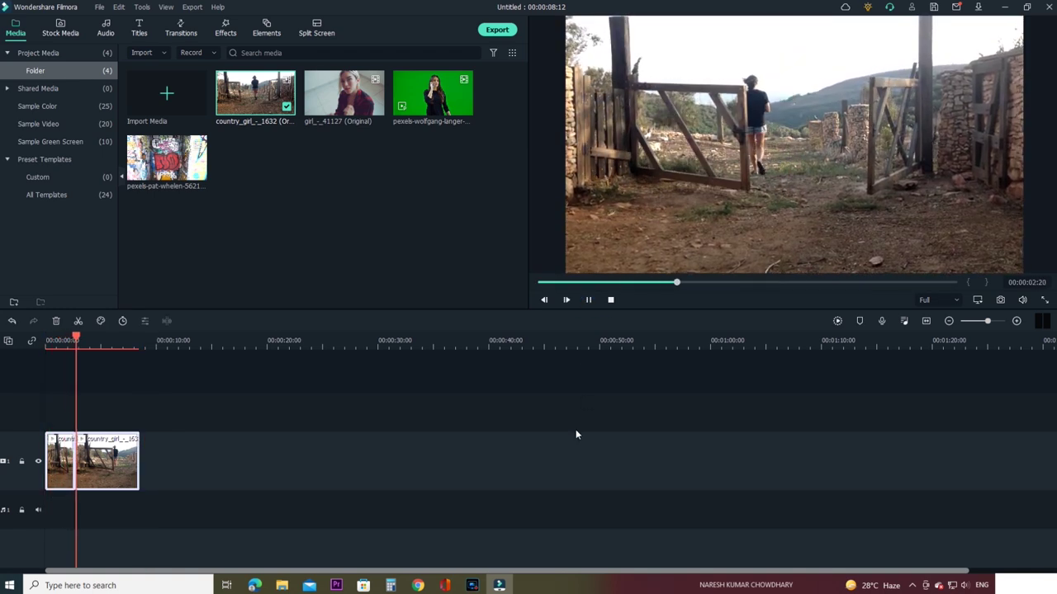
pyautogui.click(588, 300)
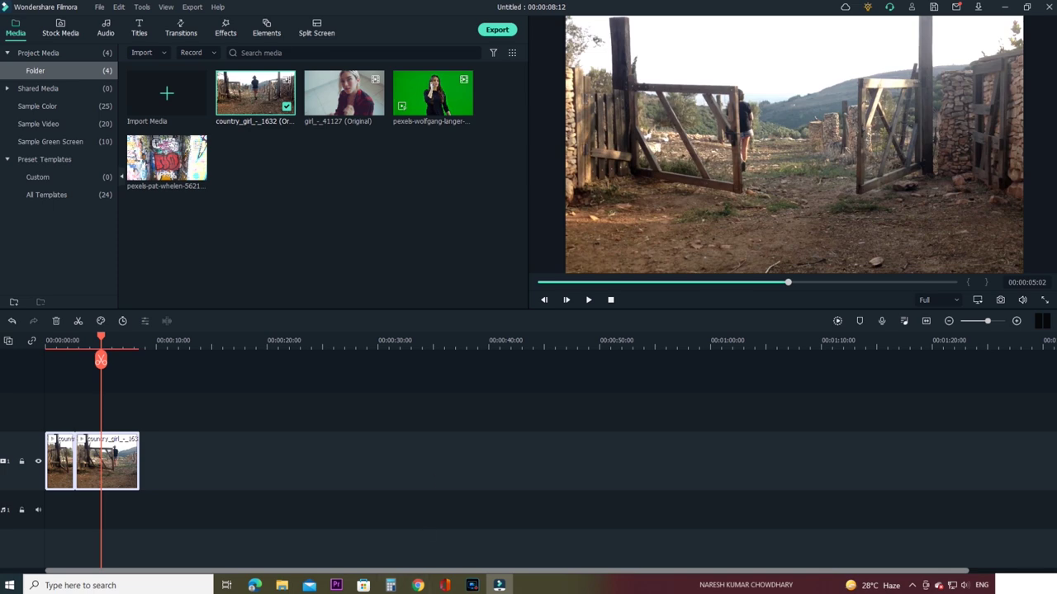
# Close the country_girl project without saving its changes, backing out of the Save as dialog
pyautogui.click(1048, 7)
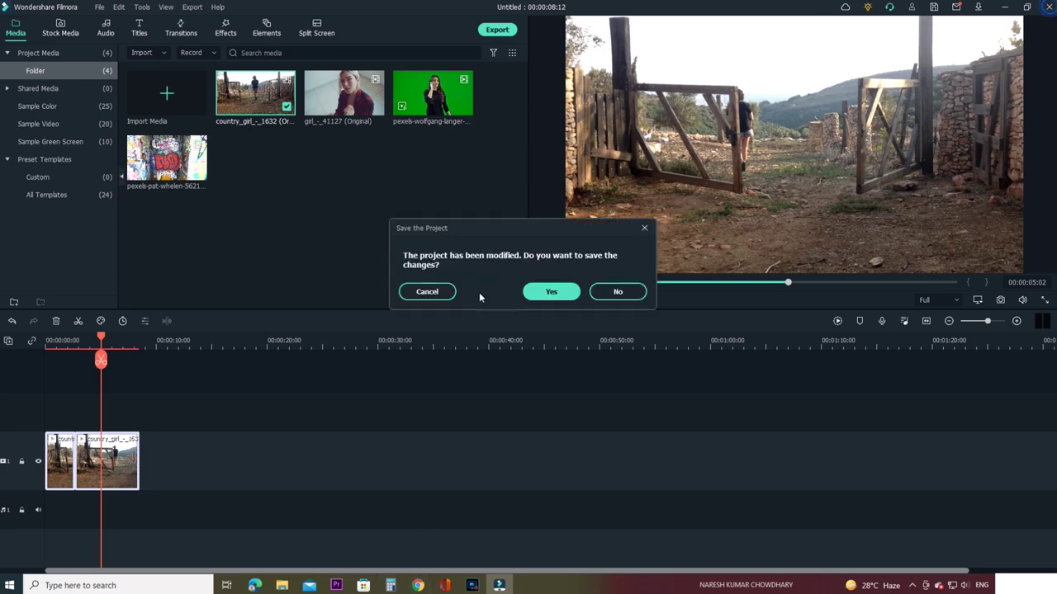
pyautogui.click(550, 296)
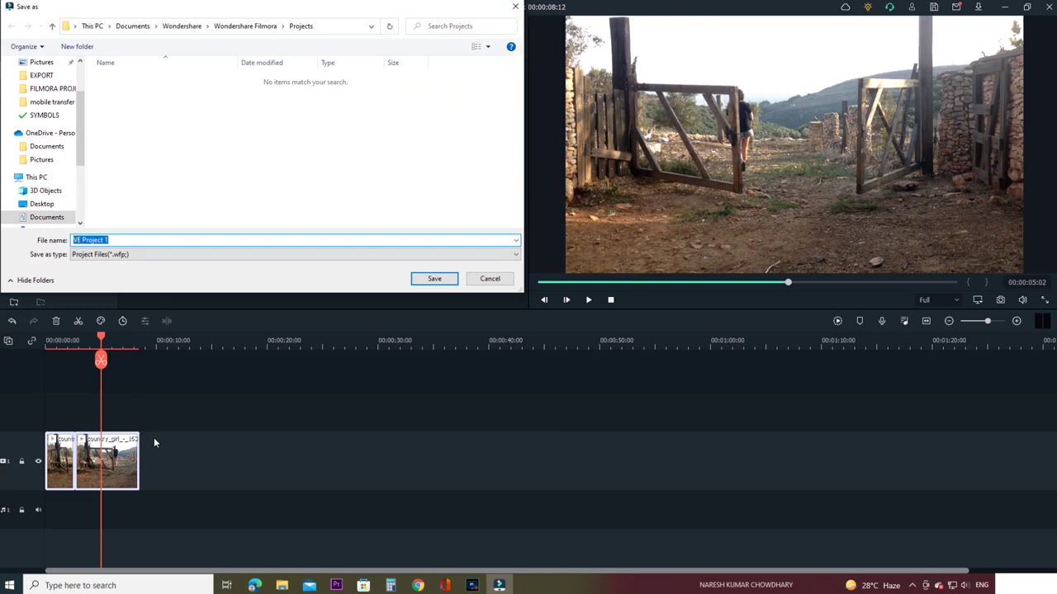
pyautogui.click(516, 8)
pyautogui.click(1046, 10)
pyautogui.click(618, 292)
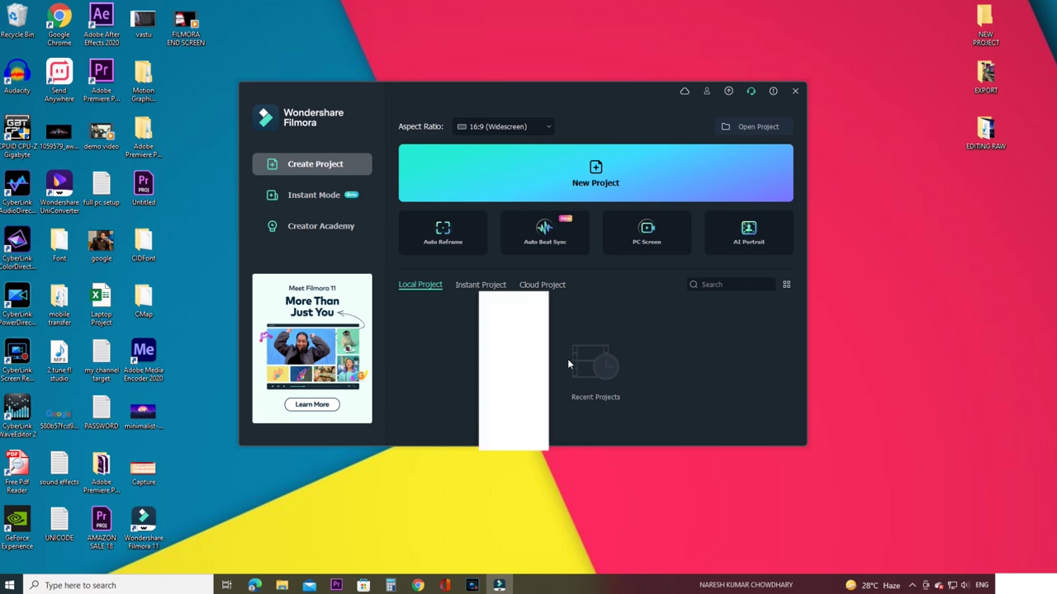
# Browse the Instant Mode templates and start a project from the Cinematic Ink Memory template
pyautogui.click(298, 197)
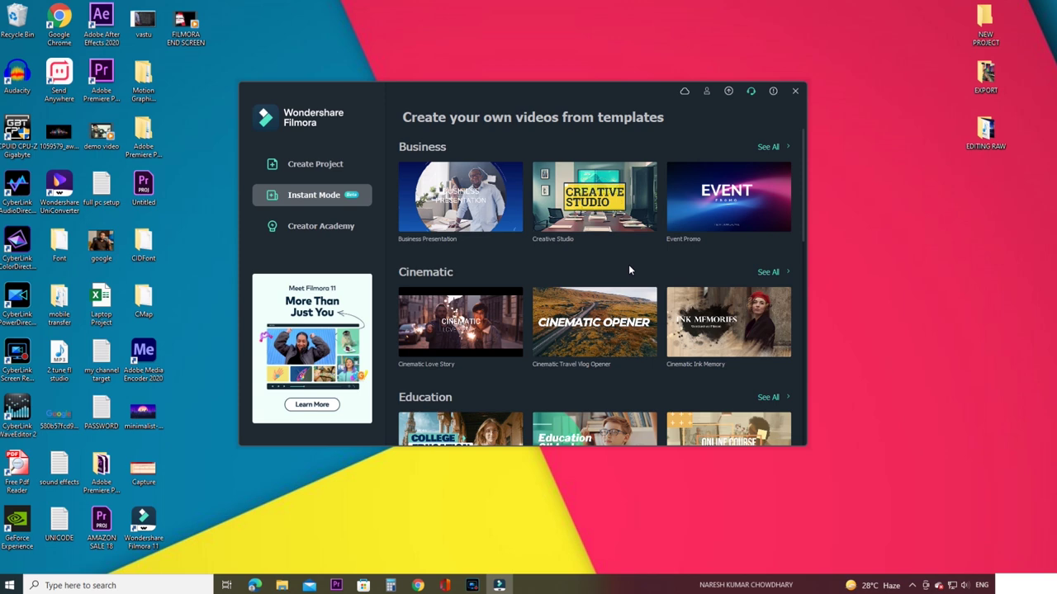
pyautogui.scroll(-5, 612, 281)
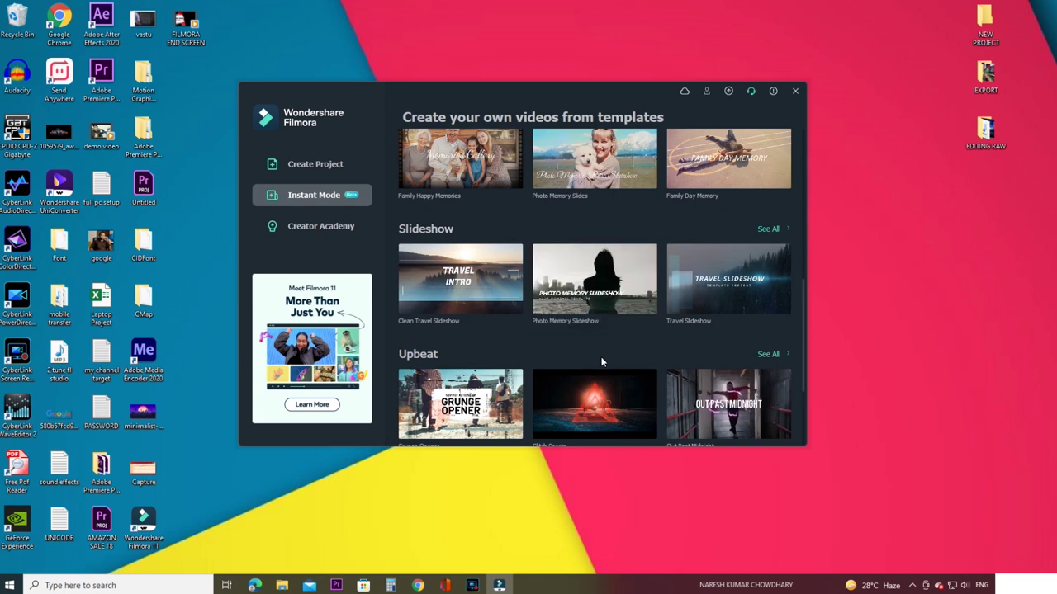
pyautogui.scroll(-3, 601, 355)
pyautogui.moveTo(458, 265)
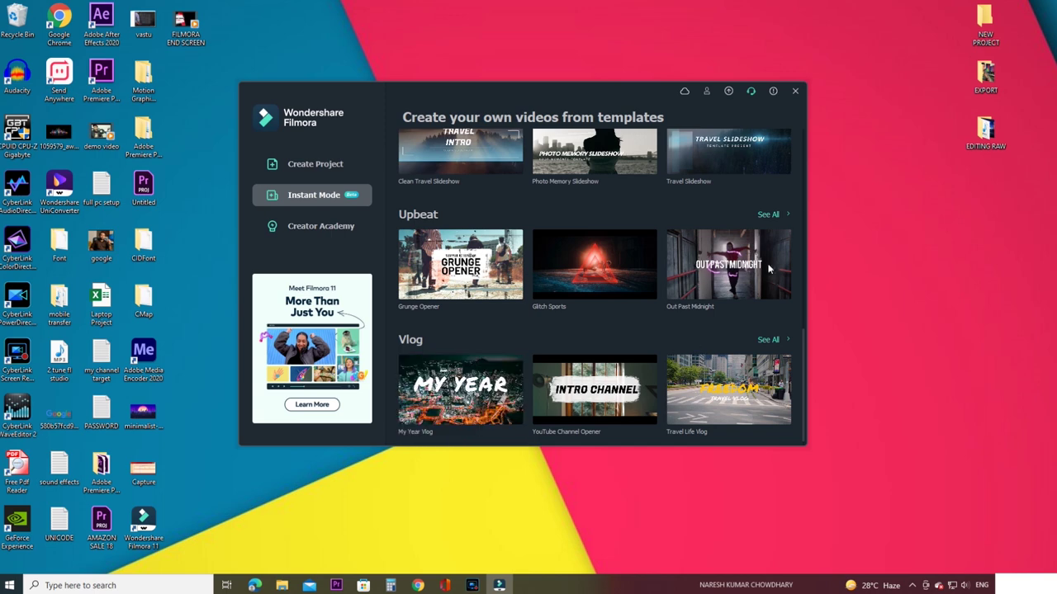
pyautogui.moveTo(735, 266)
pyautogui.scroll(3, 733, 265)
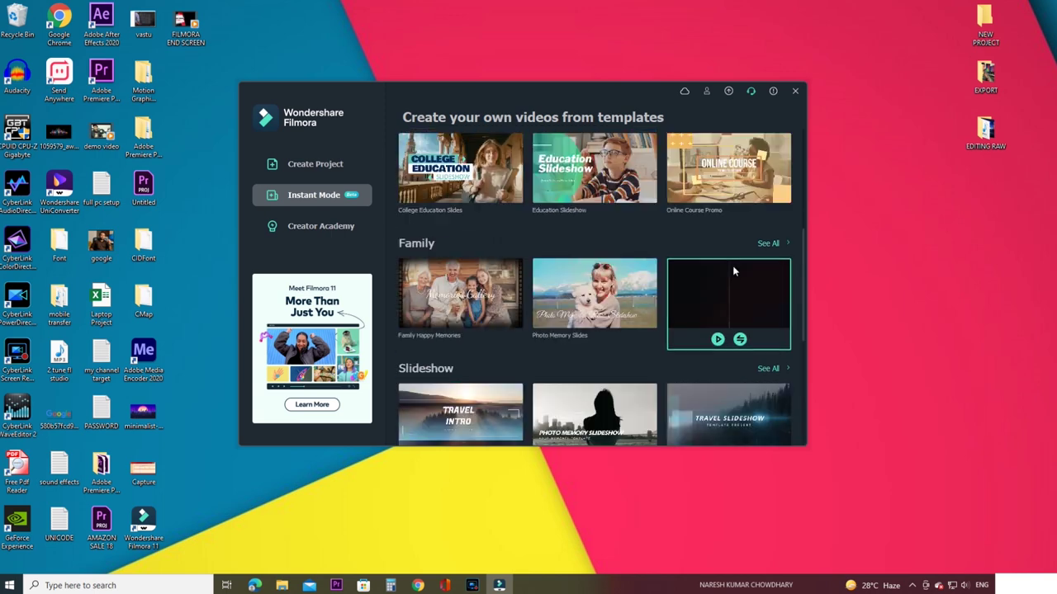
pyautogui.scroll(3, 732, 268)
pyautogui.scroll(1, 596, 275)
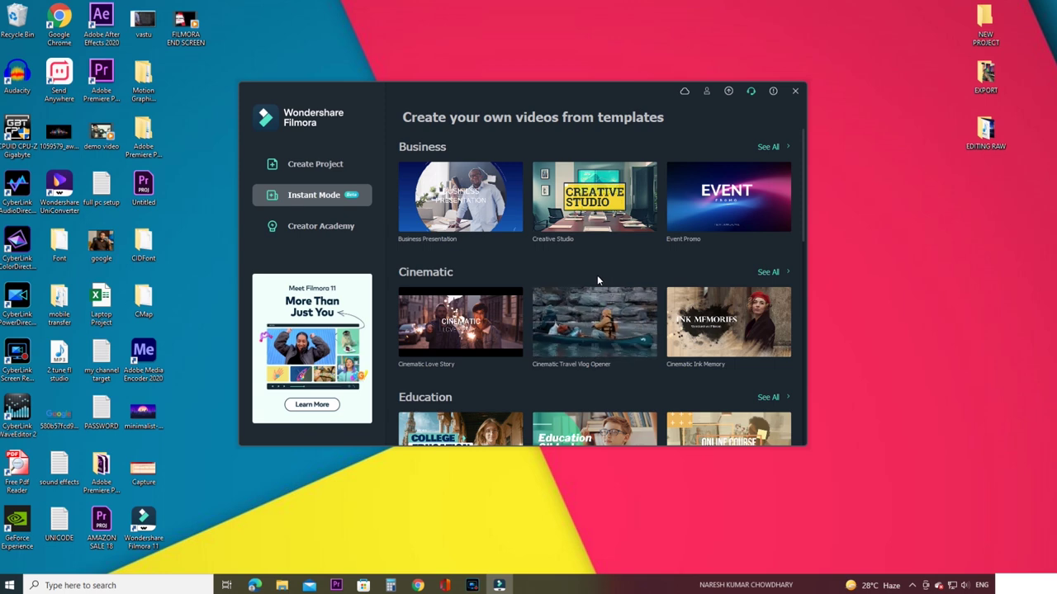
pyautogui.moveTo(719, 319)
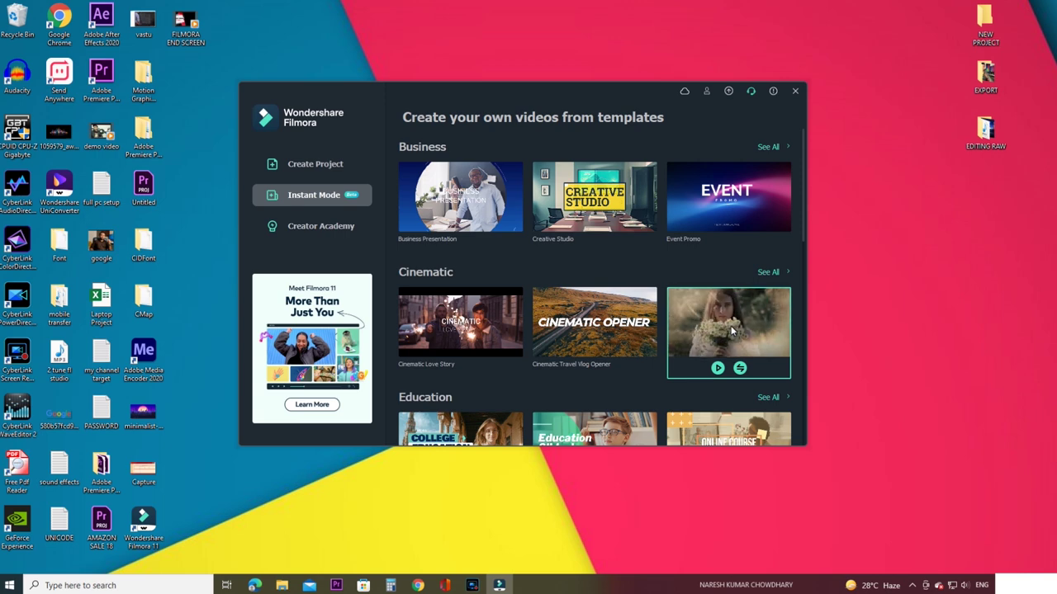
pyautogui.click(740, 370)
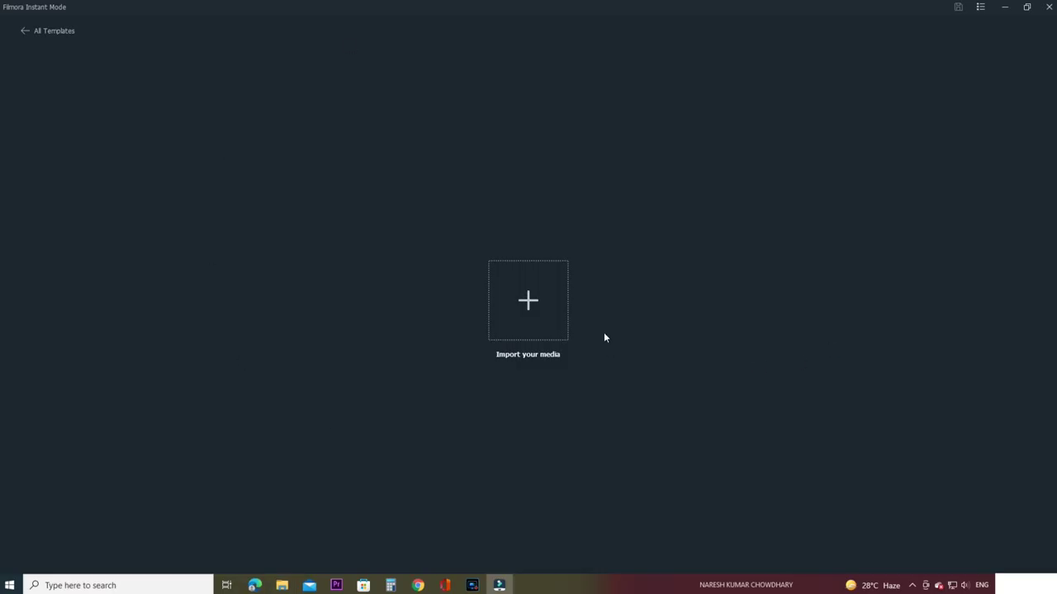
# Import the country_girl_-_1632 (Original) and girl_-_41127 (Original) clips into the Instant Mode project
pyautogui.click(530, 305)
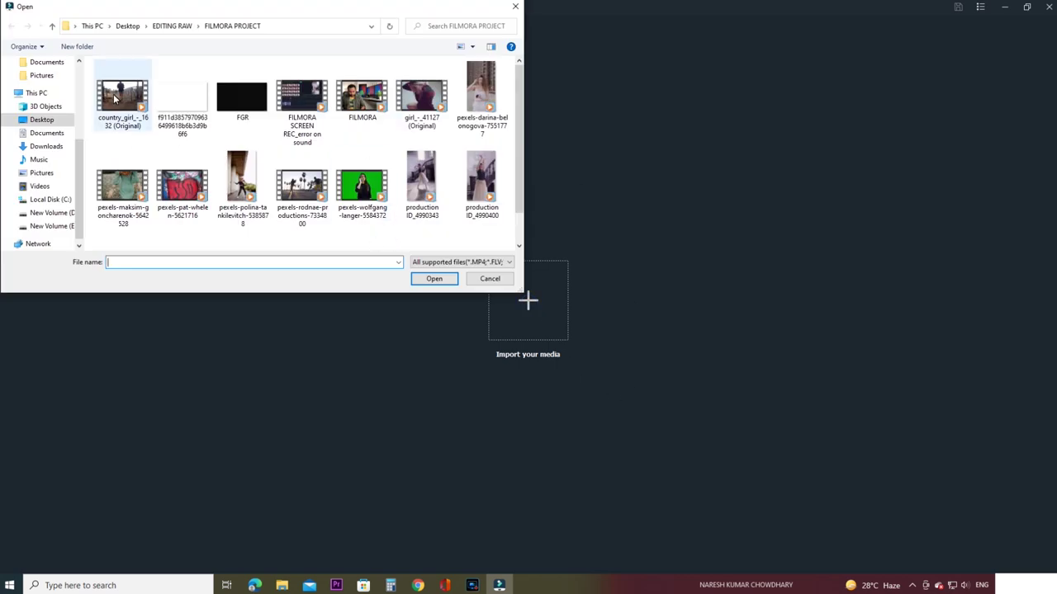
pyautogui.click(117, 102)
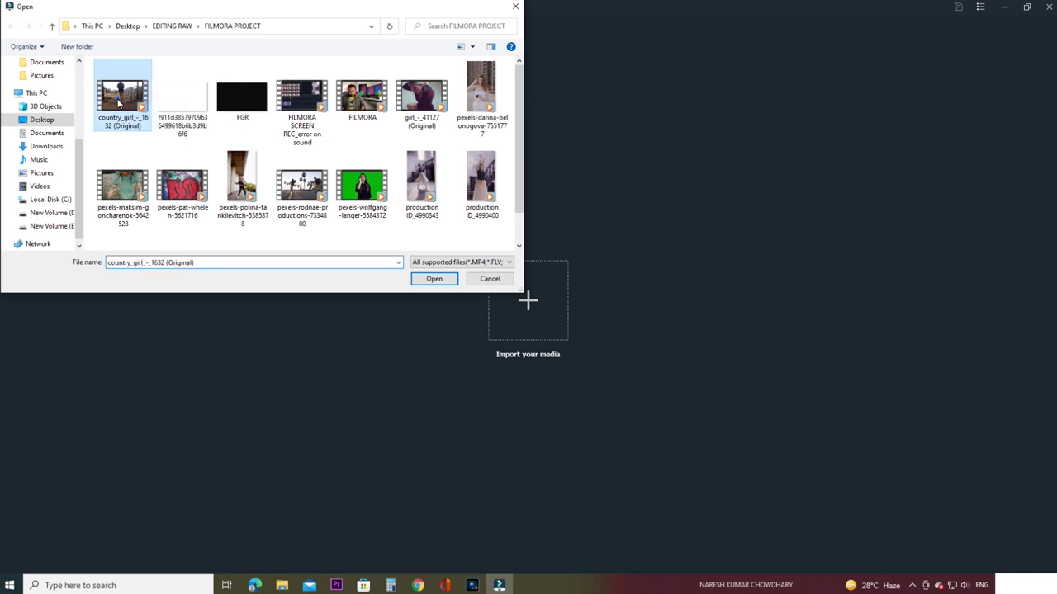
pyautogui.click(428, 283)
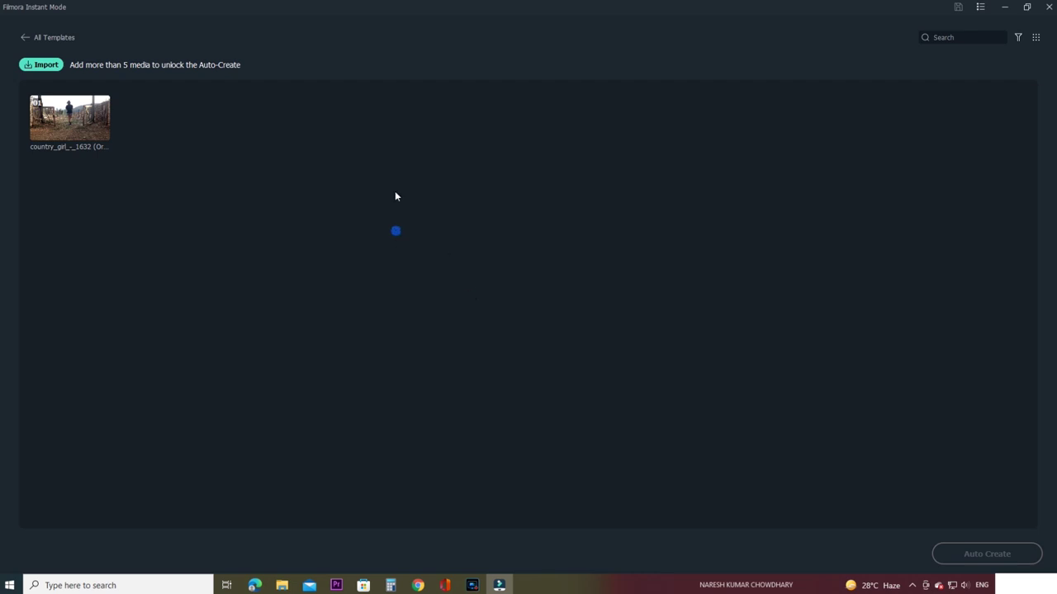
pyautogui.click(43, 65)
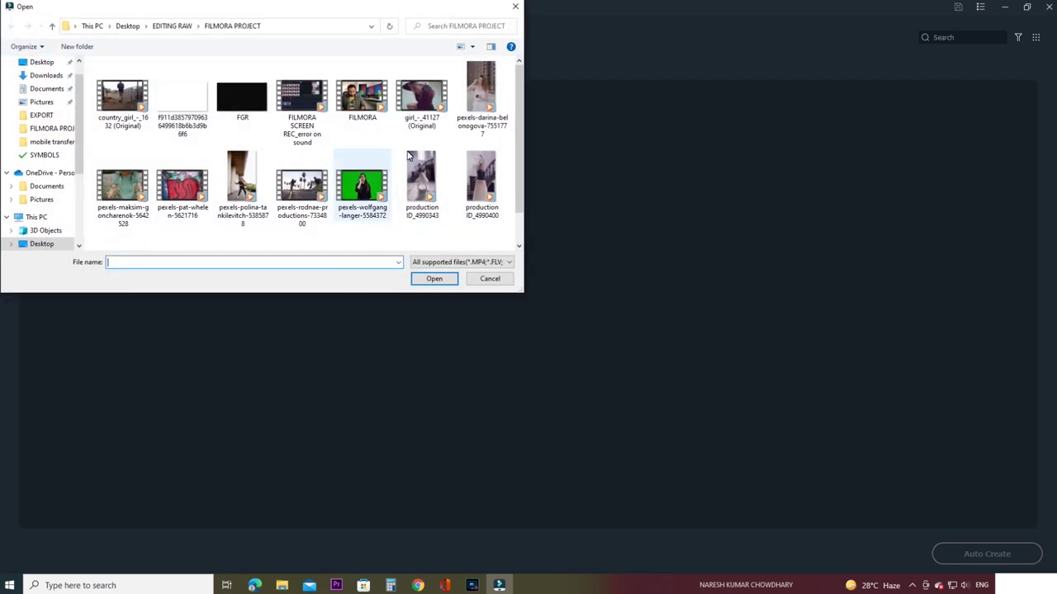
pyautogui.click(421, 95)
pyautogui.click(433, 278)
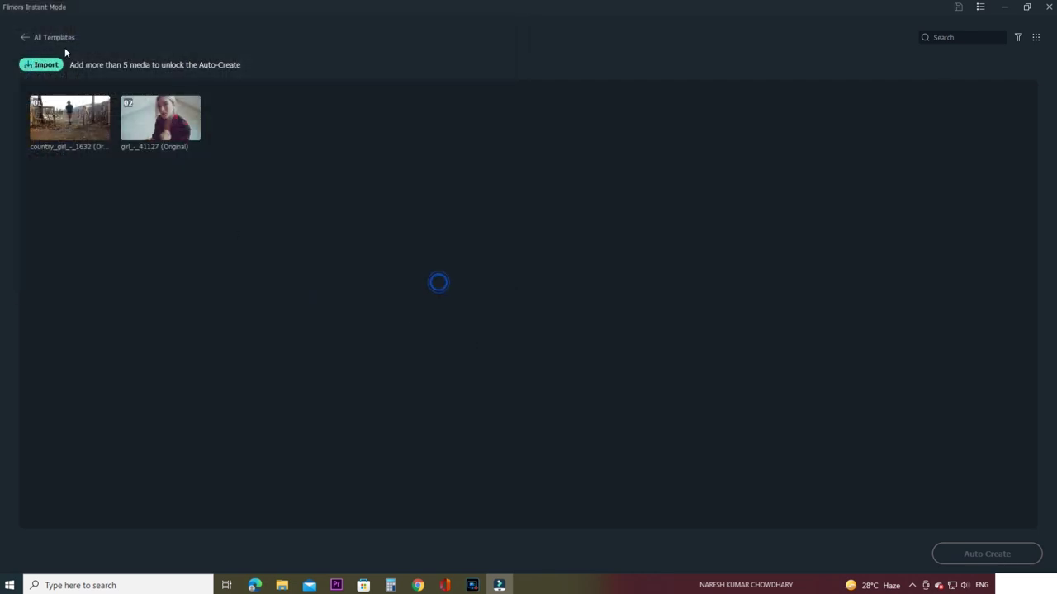
# Import the pexels clips numbered 5642528, 7334800 and 5584372, and auto-create the video from the five imported clips
pyautogui.click(43, 64)
pyautogui.click(122, 186)
pyautogui.click(433, 278)
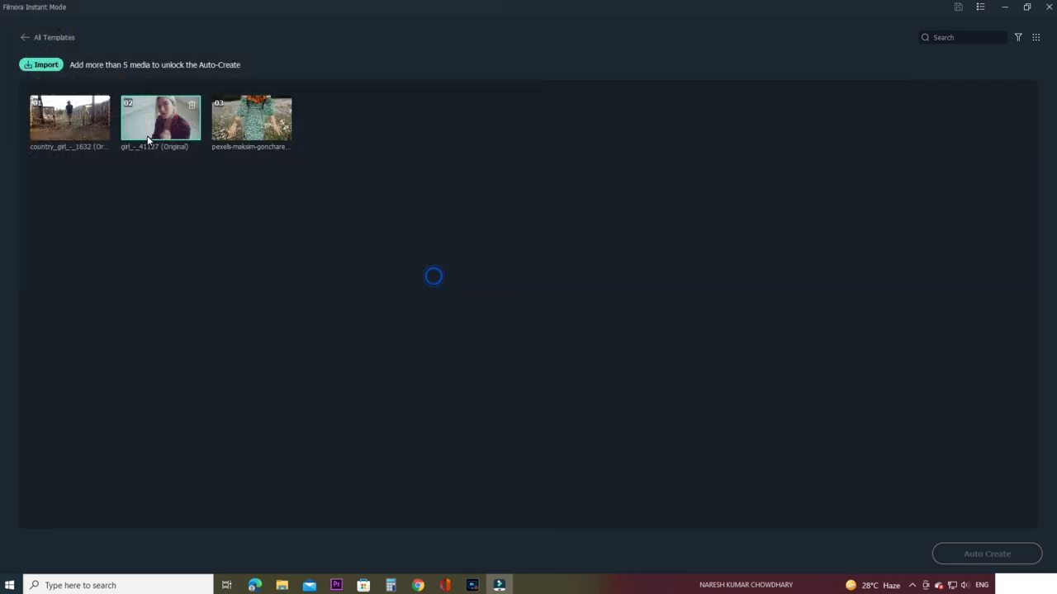
pyautogui.click(43, 65)
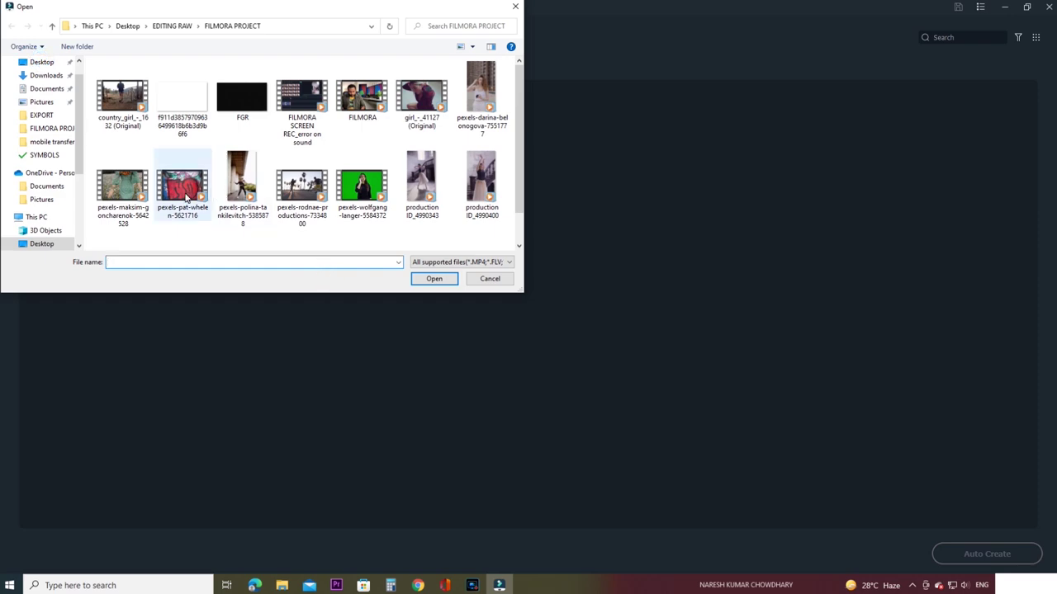
pyautogui.click(305, 194)
pyautogui.click(433, 278)
pyautogui.click(41, 64)
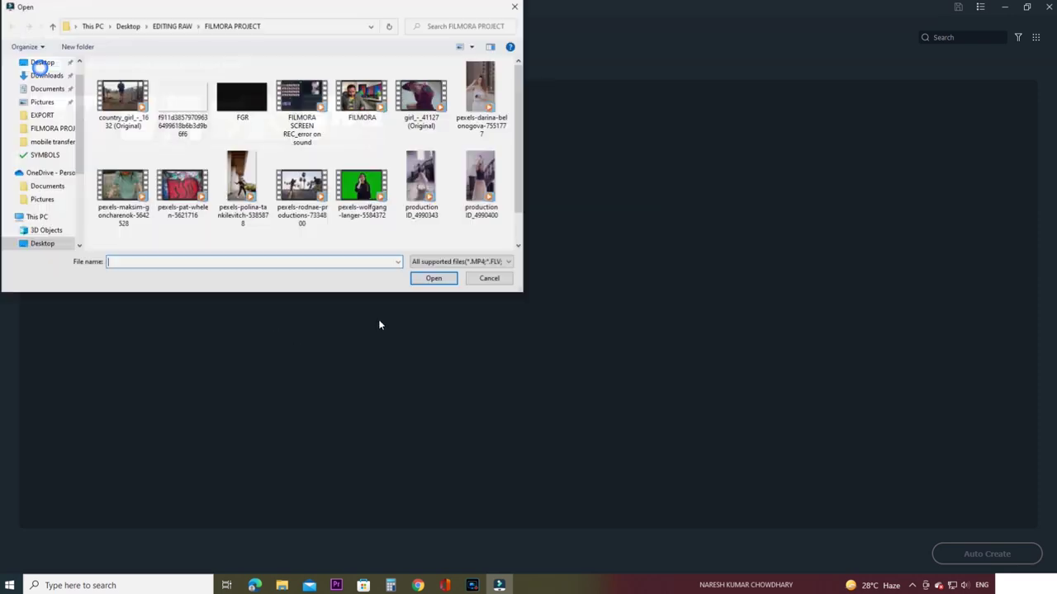
pyautogui.click(360, 186)
pyautogui.click(433, 278)
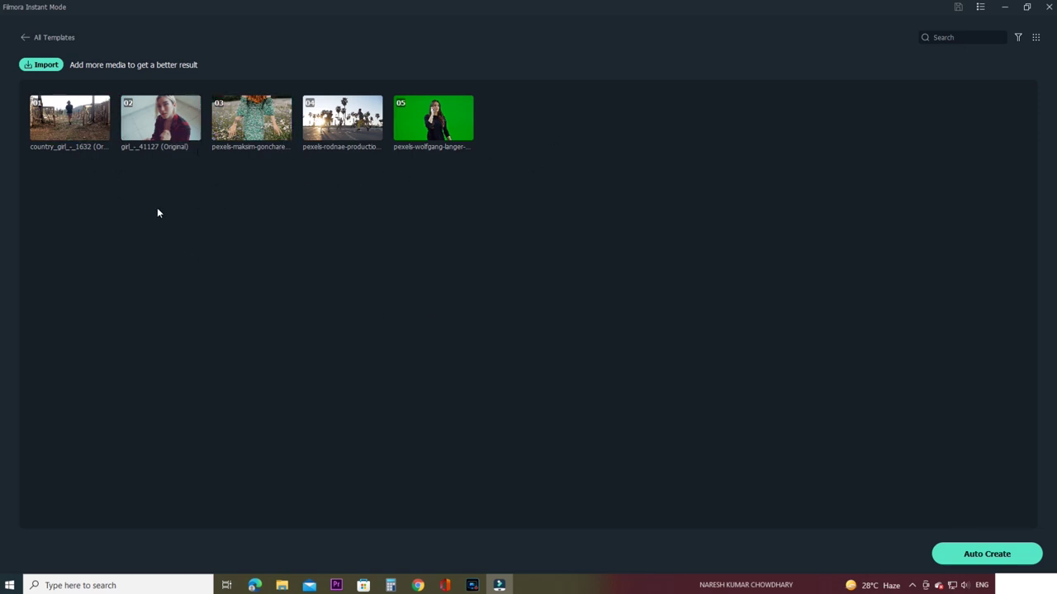
pyautogui.click(983, 554)
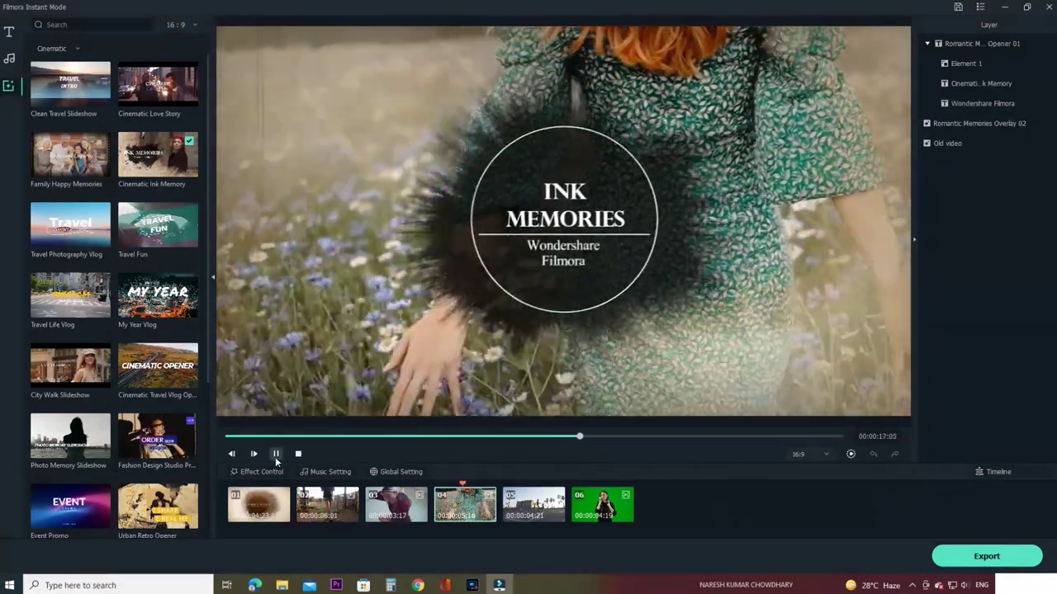
# Pause the preview at 00:00:17:13 and replace the INK MEMORIES title text with "EASY VIDEO EDIT"
pyautogui.click(275, 454)
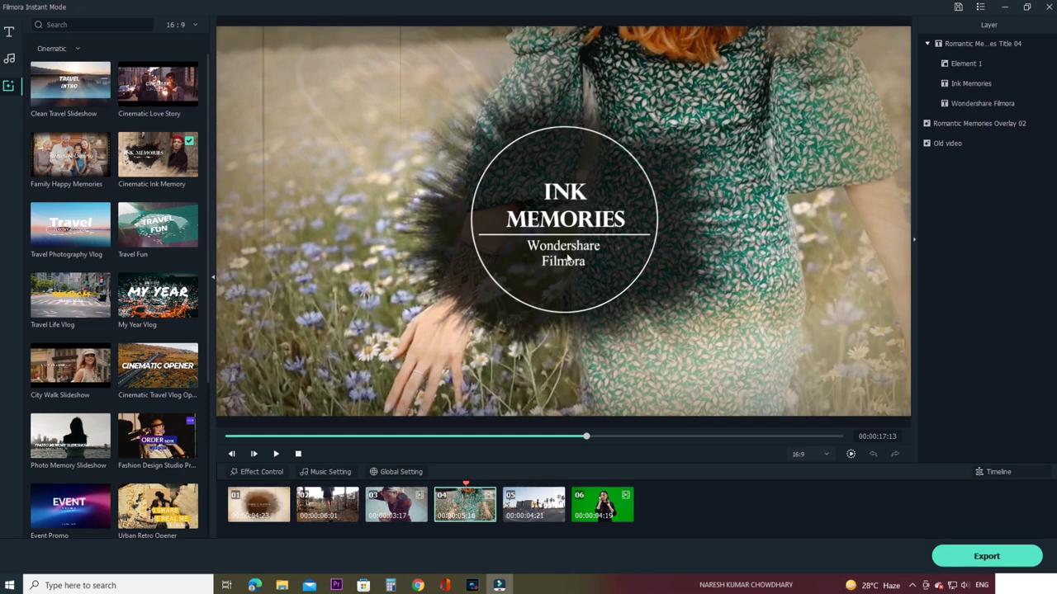
pyautogui.doubleClick(566, 194)
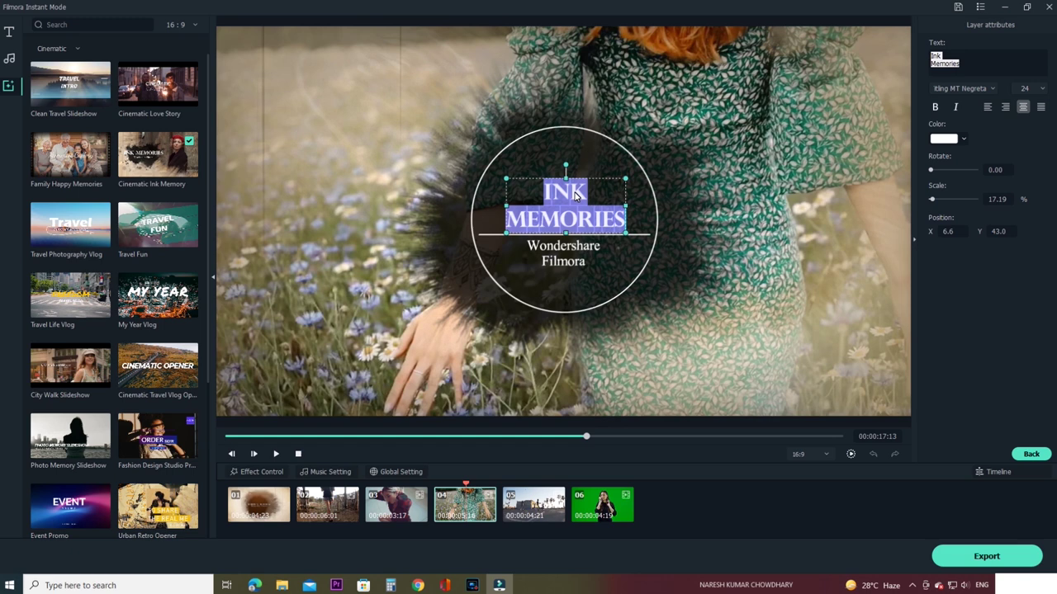
pyautogui.write('EASY VID')
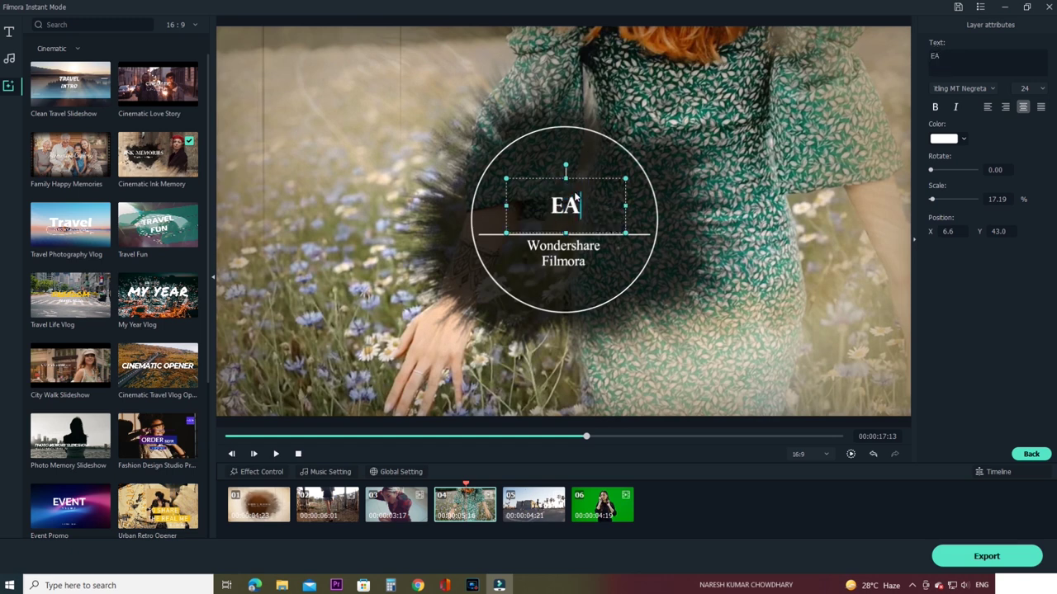
pyautogui.write('EO EDIT')
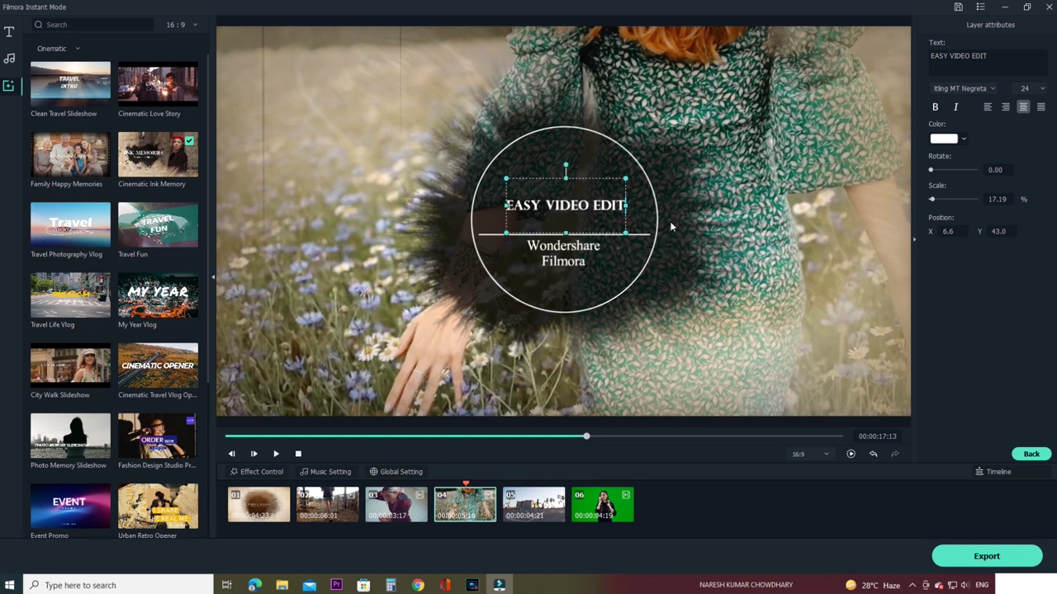
# Enlarge the EASY VIDEO EDIT title to about 33% scale and reposition it above the line in the circle
pyautogui.click(611, 163)
pyautogui.click(605, 209)
pyautogui.moveTo(626, 237); pyautogui.dragTo(715, 288)
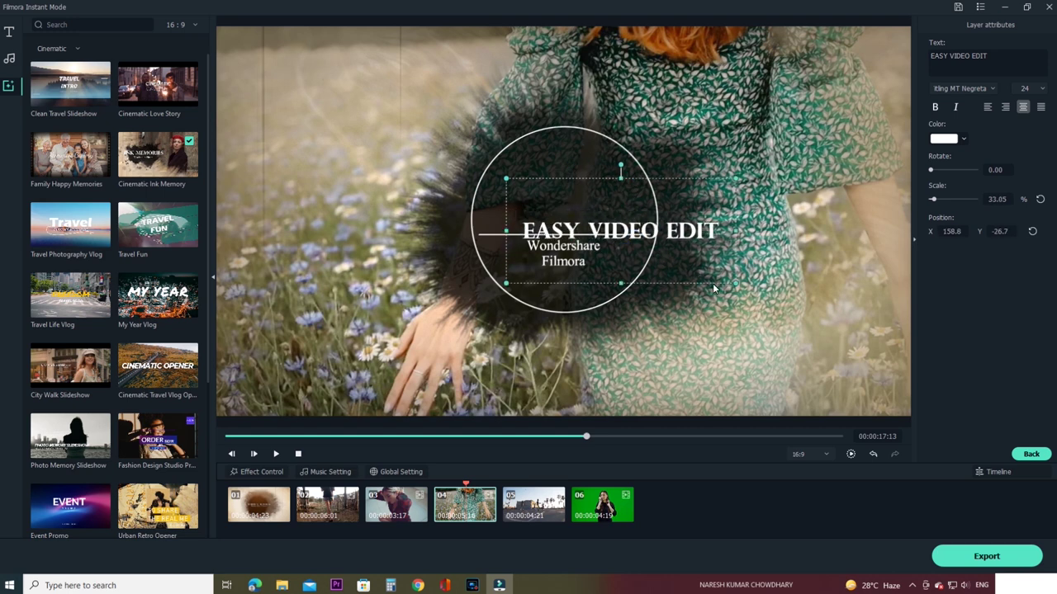
pyautogui.moveTo(677, 240); pyautogui.dragTo(632, 216)
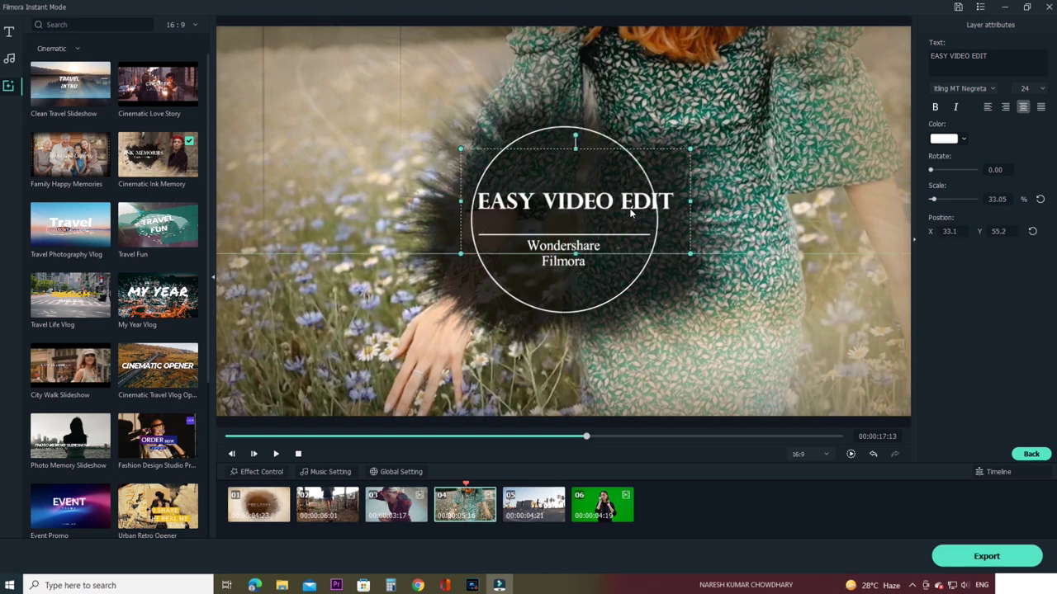
pyautogui.click(777, 163)
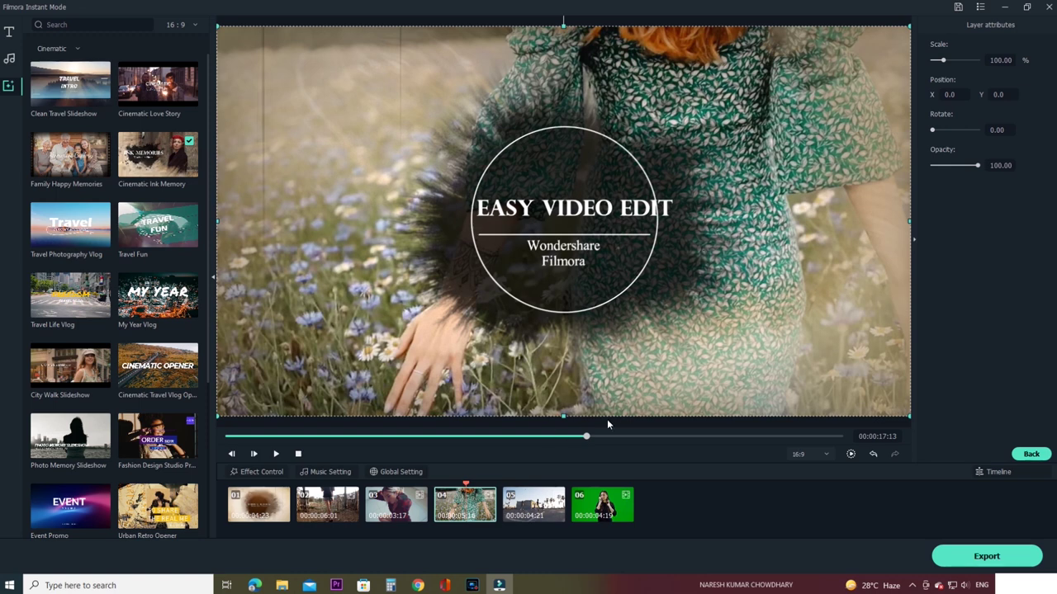
# Play the video on from 00:00:17:13, pause at 00:00:26:17 and return the playhead to 00:00:07:21
pyautogui.click(276, 455)
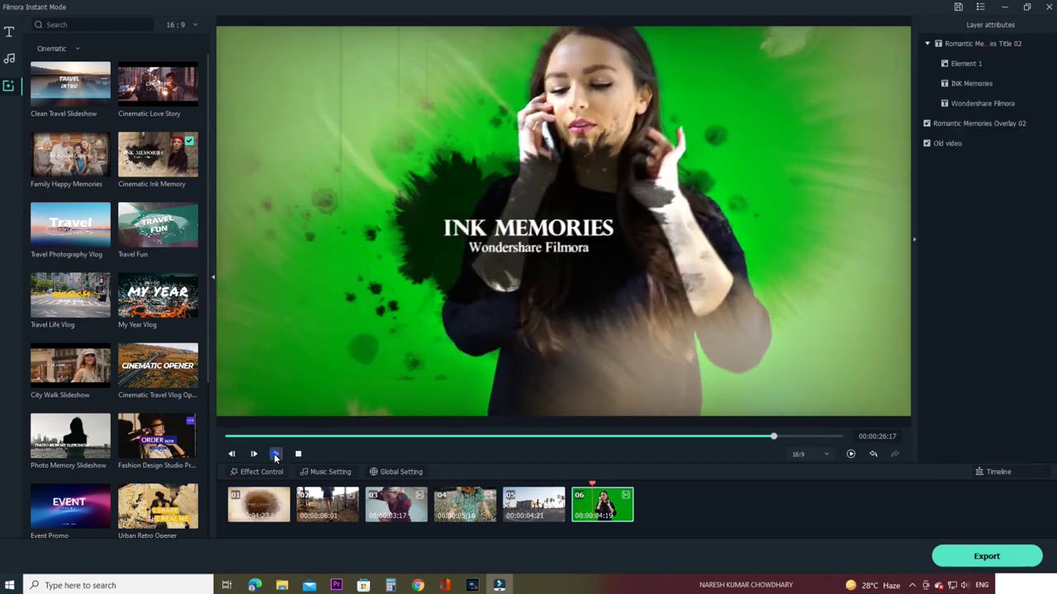
pyautogui.click(276, 454)
pyautogui.moveTo(346, 437); pyautogui.dragTo(389, 435)
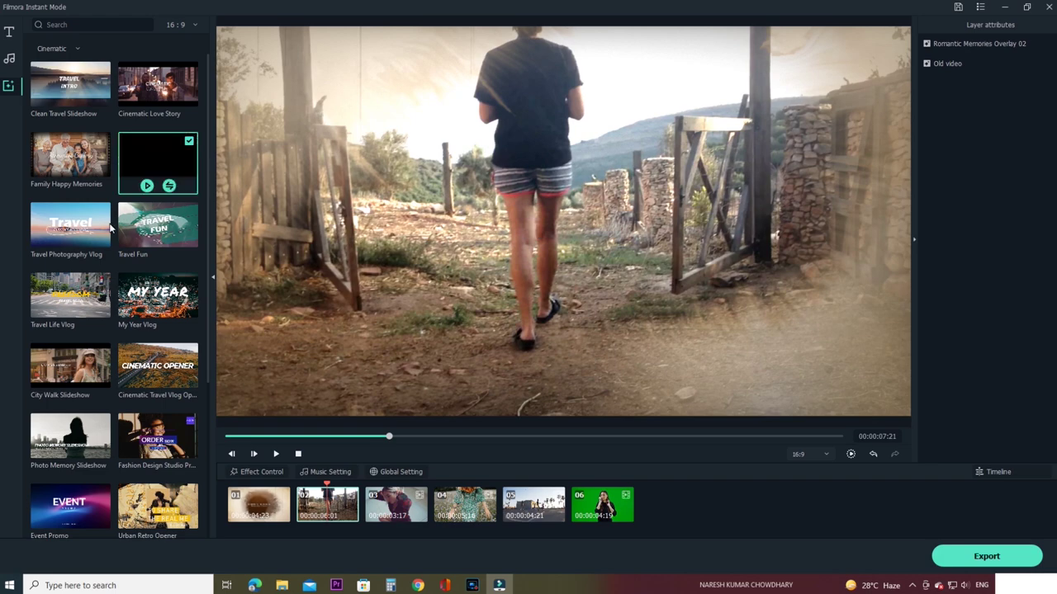
# Look through the Cinematic templates and filter the template list by the Travel theme
pyautogui.scroll(-3, 83, 297)
pyautogui.scroll(3, 95, 308)
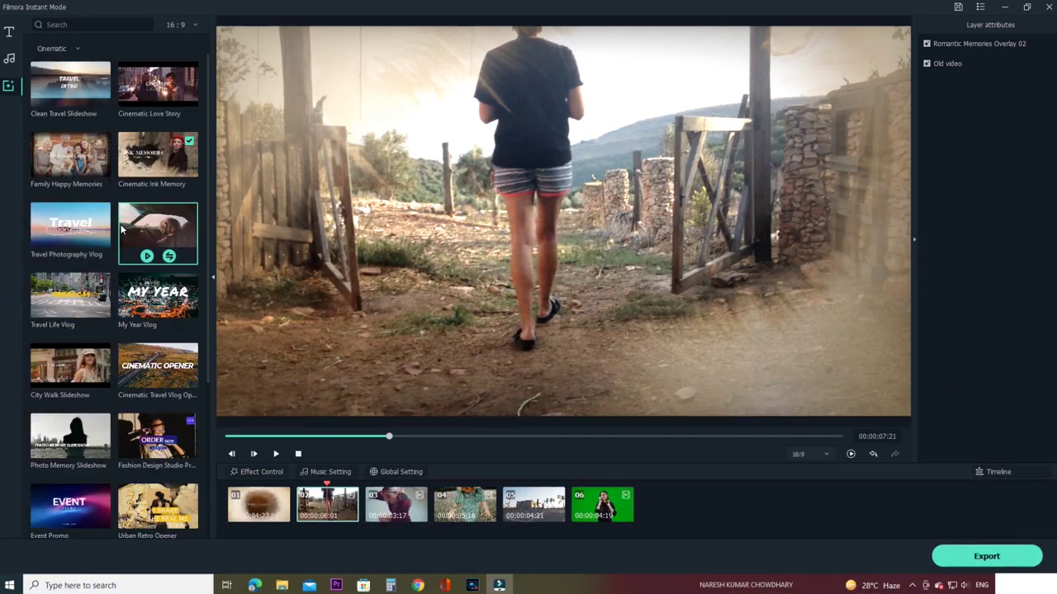
pyautogui.click(54, 48)
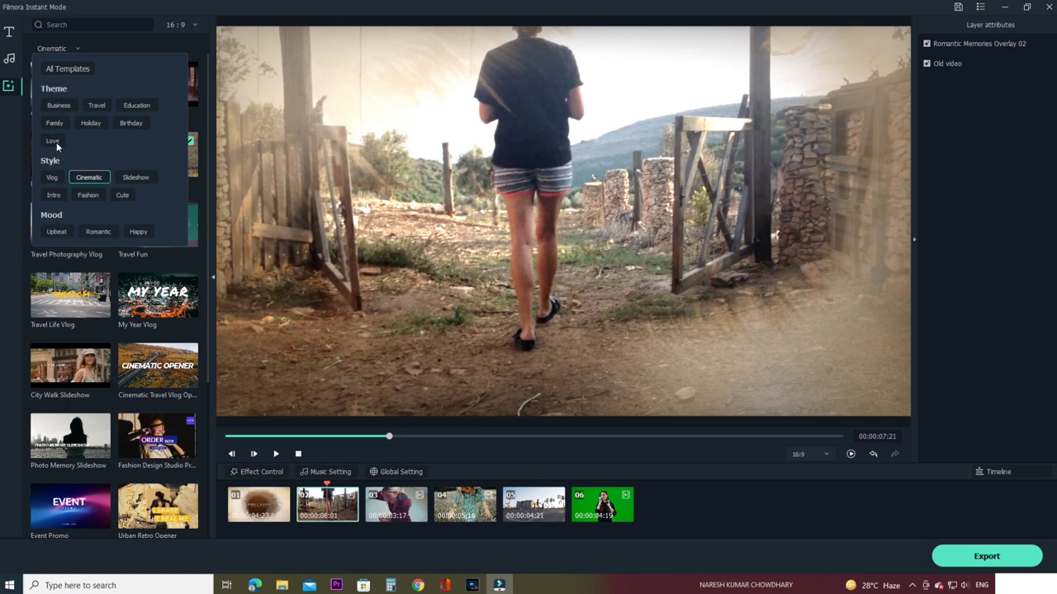
pyautogui.click(97, 106)
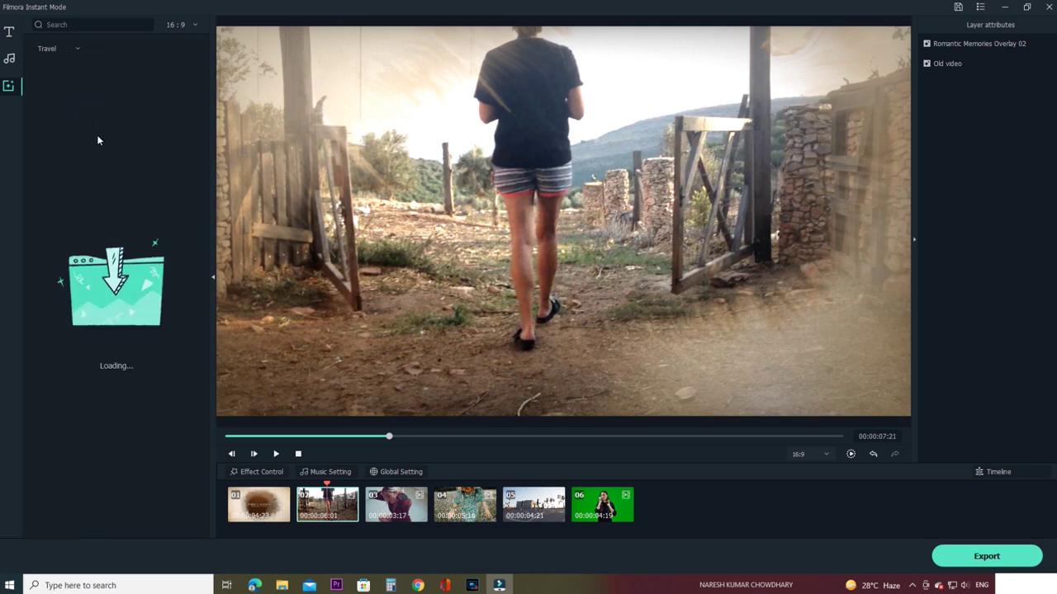
# Apply the City Life Vlog template to the project without saving the changes to the current one
pyautogui.moveTo(86, 255)
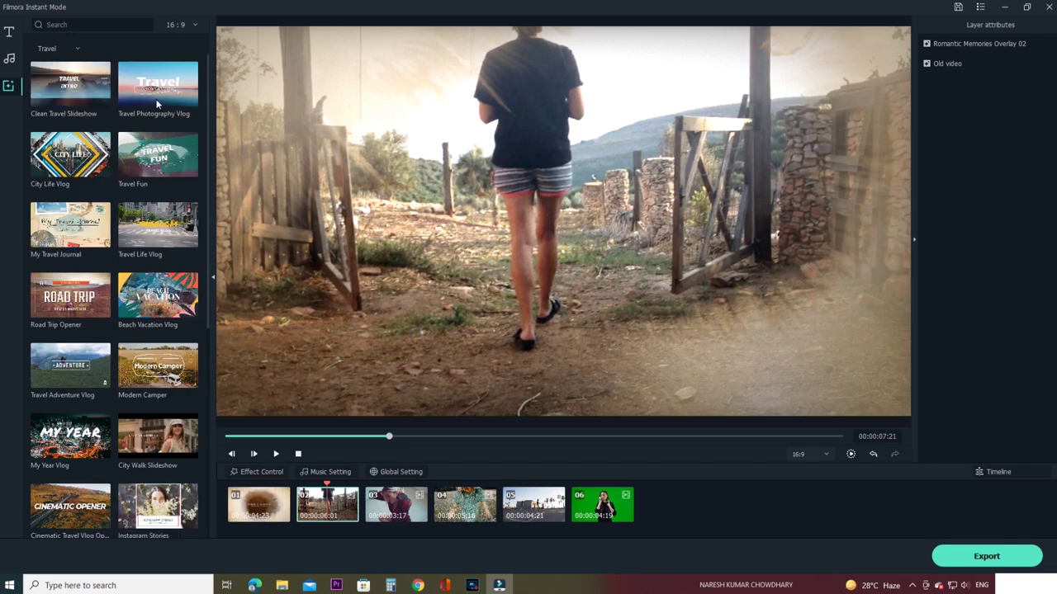
pyautogui.moveTo(71, 153)
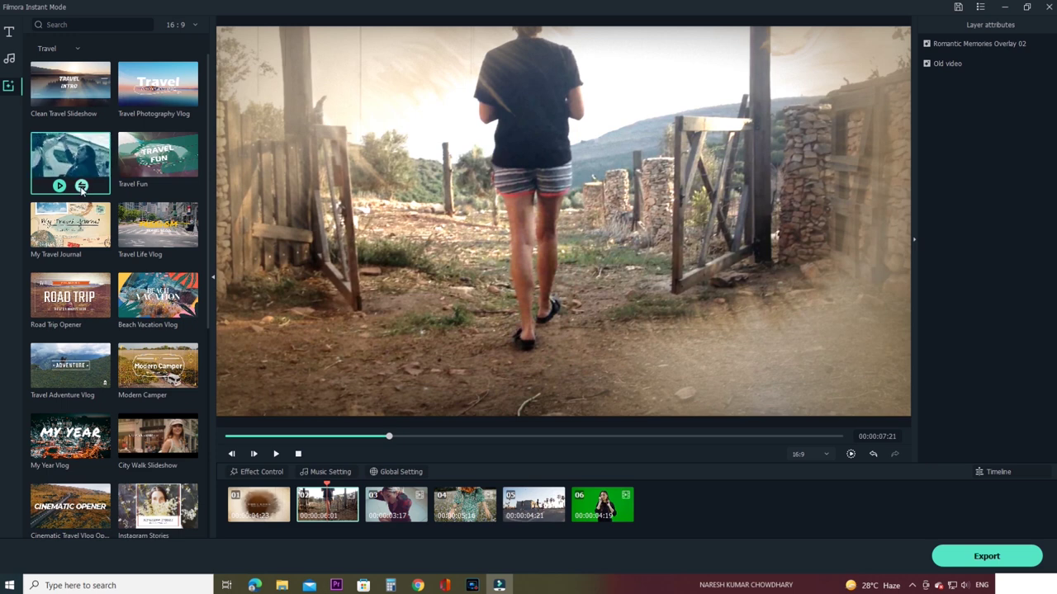
pyautogui.click(81, 186)
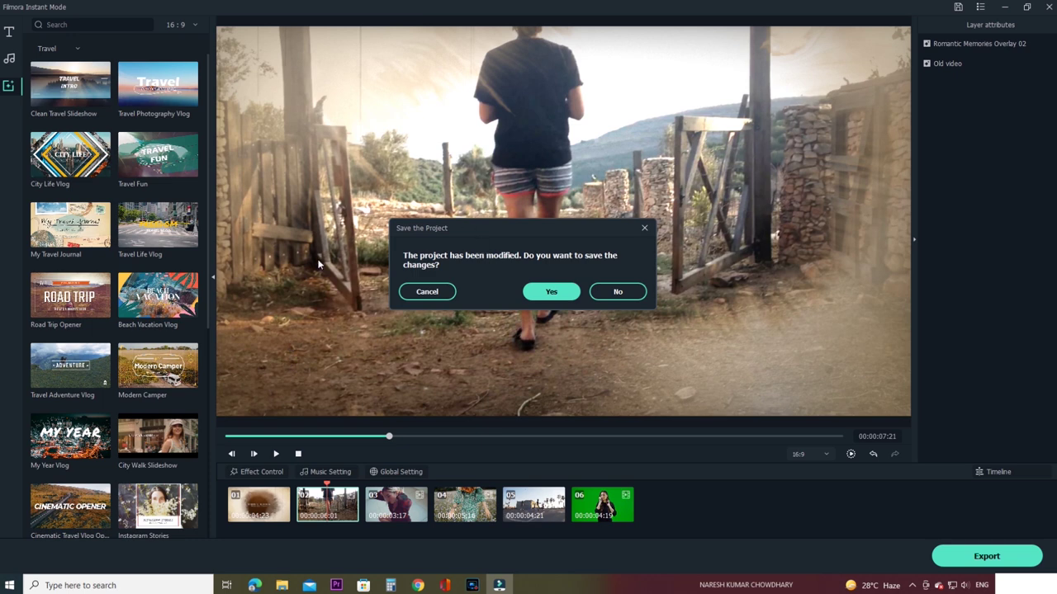
pyautogui.click(618, 292)
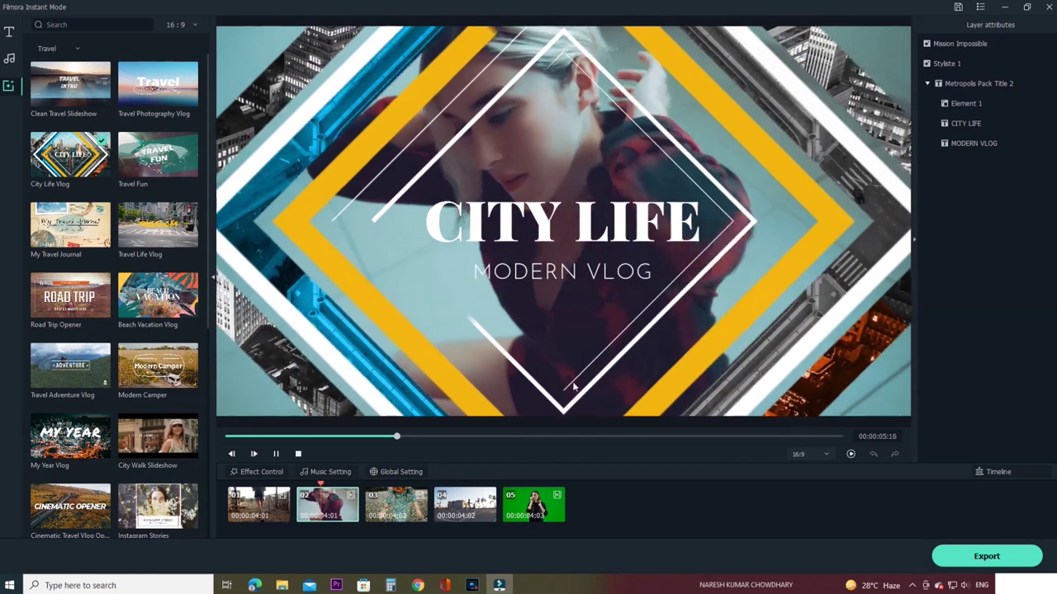
# Pause the preview at 00:00:07:03 and replace the CITY LIFE title text with "VIDEO EDIT"
pyautogui.click(277, 455)
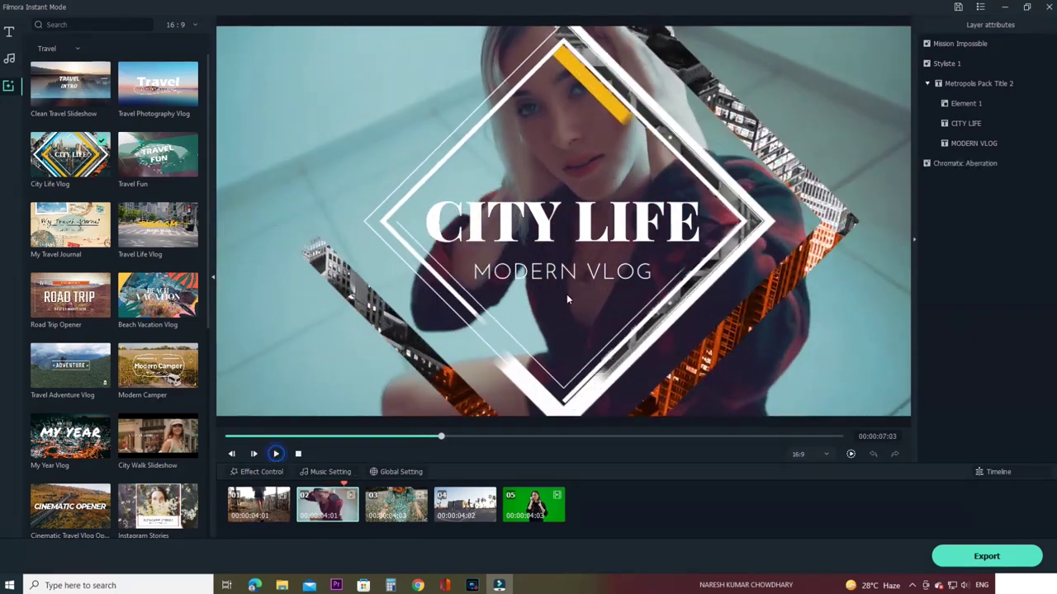
pyautogui.doubleClick(537, 219)
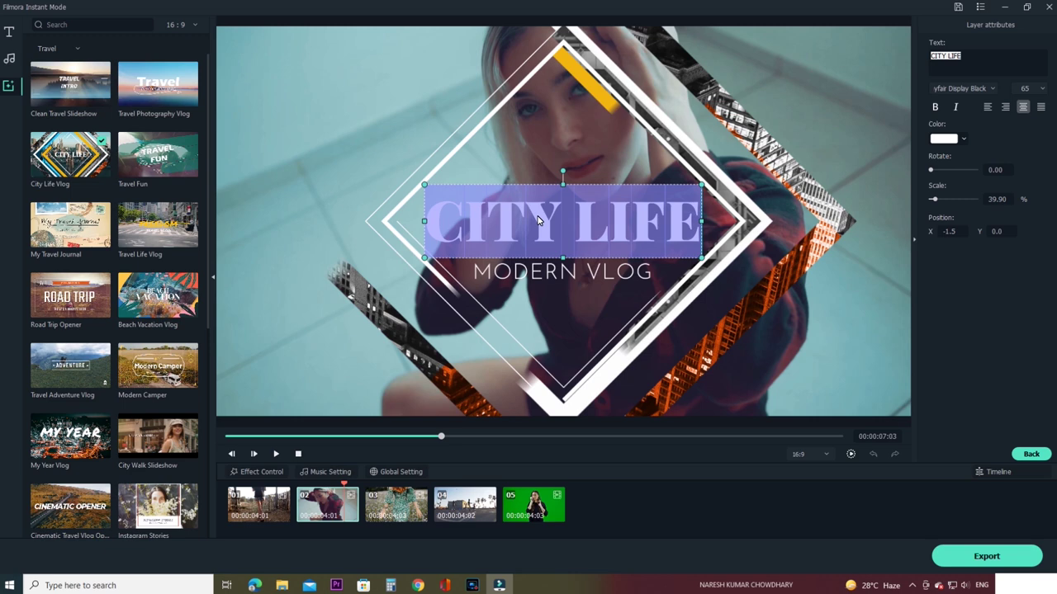
pyautogui.write('VIDEO EDIT')
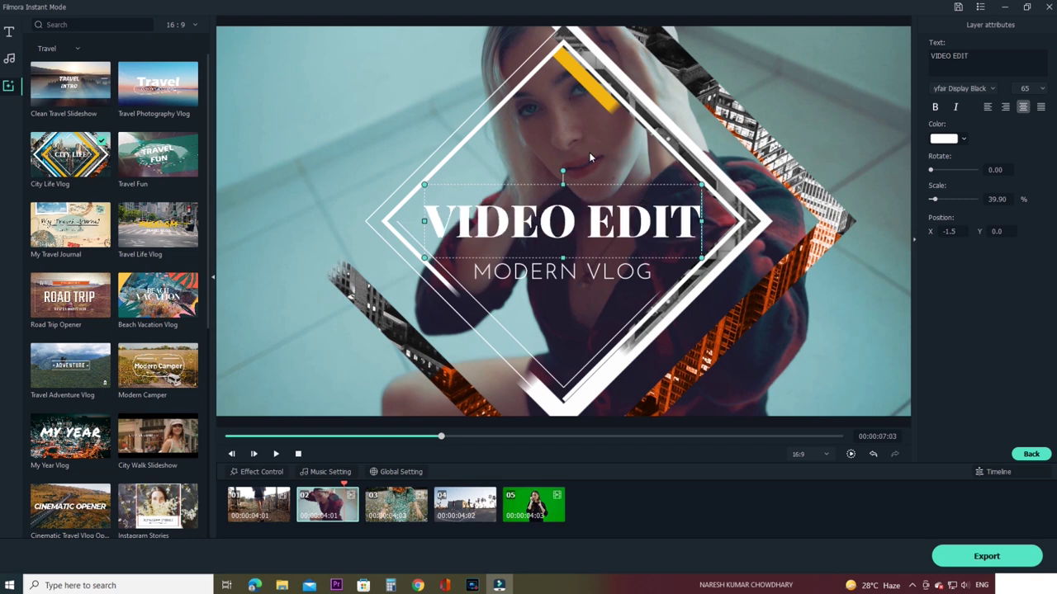
pyautogui.click(589, 156)
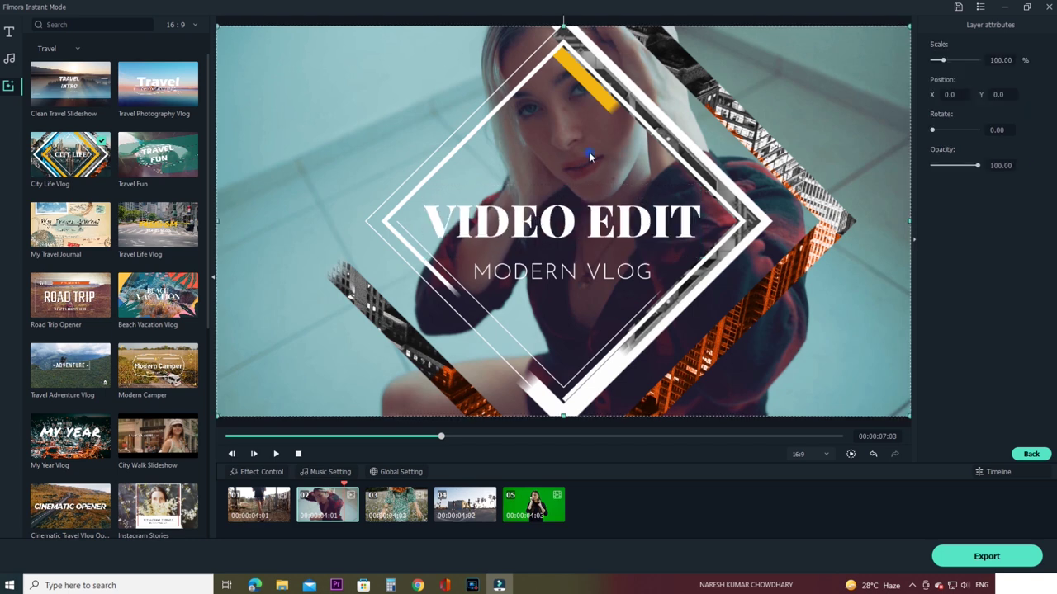
# Play the video on from 00:00:07:03, pause at 00:00:17:20 and return the playhead to 00:00:06:17
pyautogui.click(276, 454)
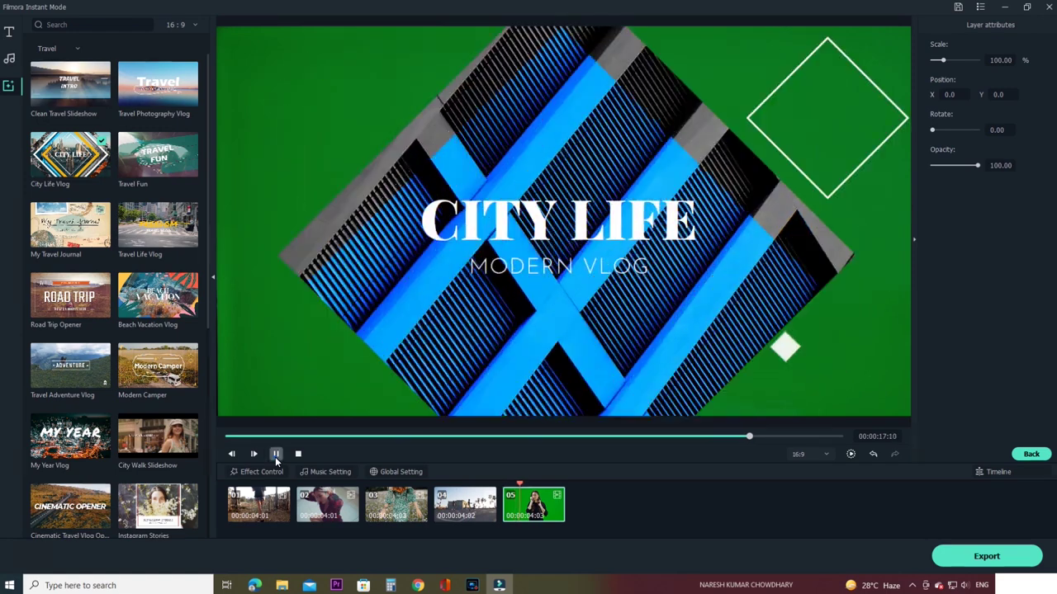
pyautogui.click(275, 454)
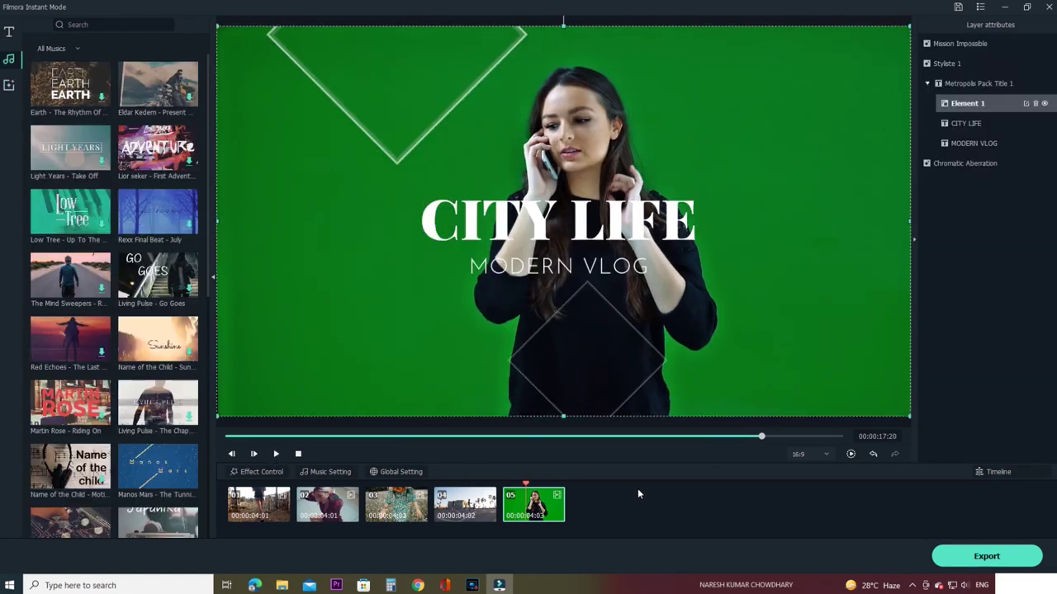
pyautogui.click(398, 436)
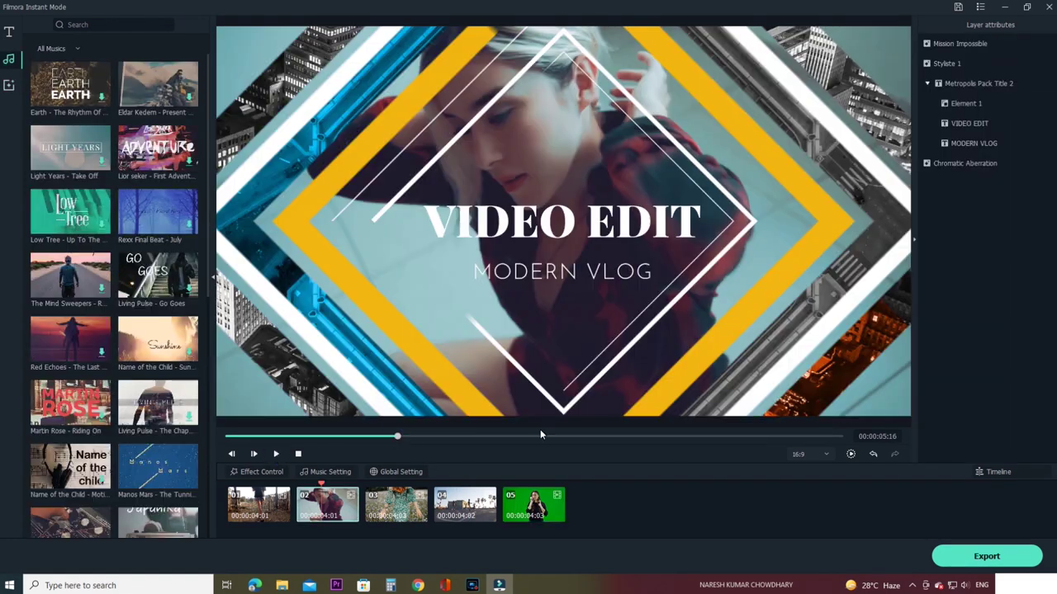
pyautogui.click(428, 436)
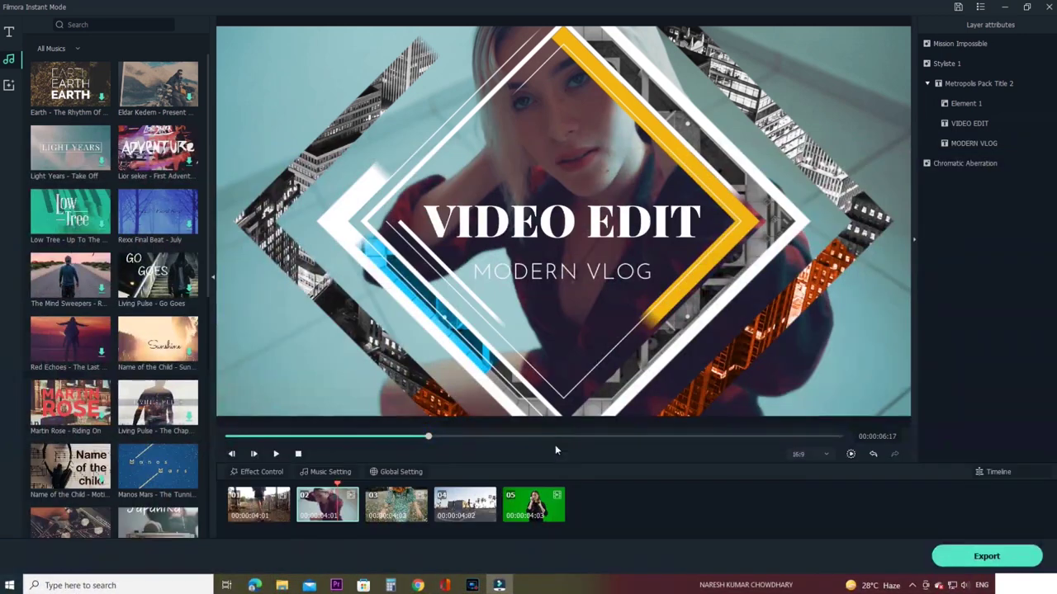
# Lower the background music volume to 12% in the music settings
pyautogui.click(329, 471)
pyautogui.moveTo(421, 401); pyautogui.dragTo(380, 401)
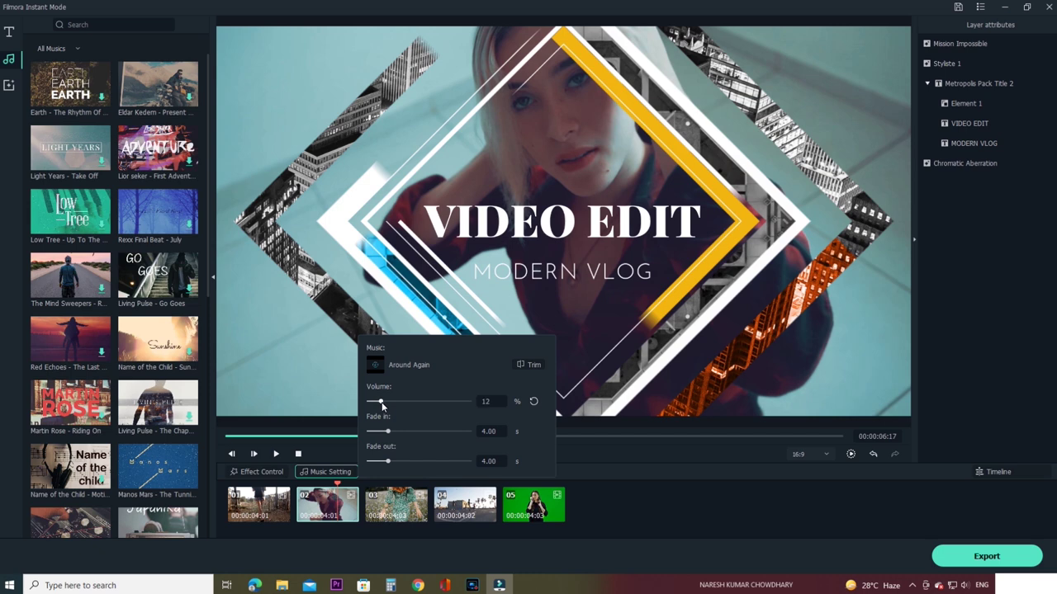
pyautogui.click(671, 412)
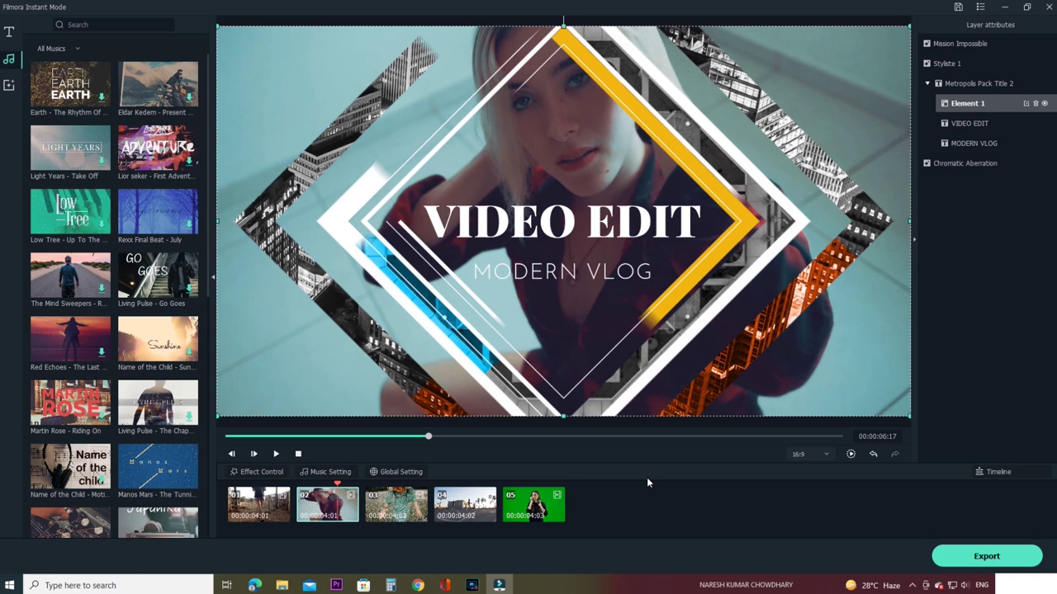
pyautogui.click(582, 174)
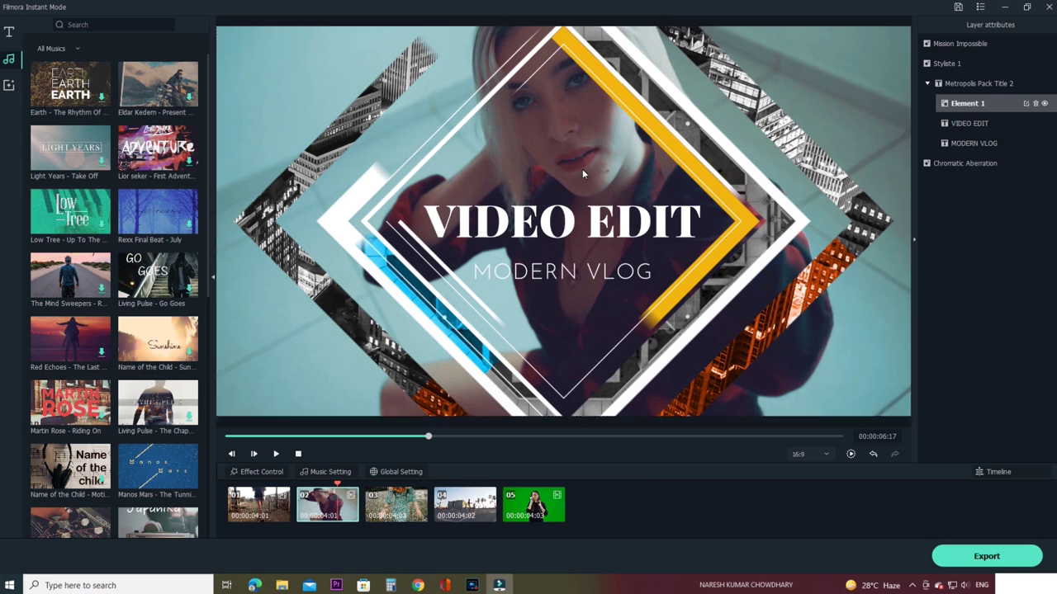
# Open the export options and examine the quality, video and audio settings for a local MP4 file
pyautogui.click(984, 557)
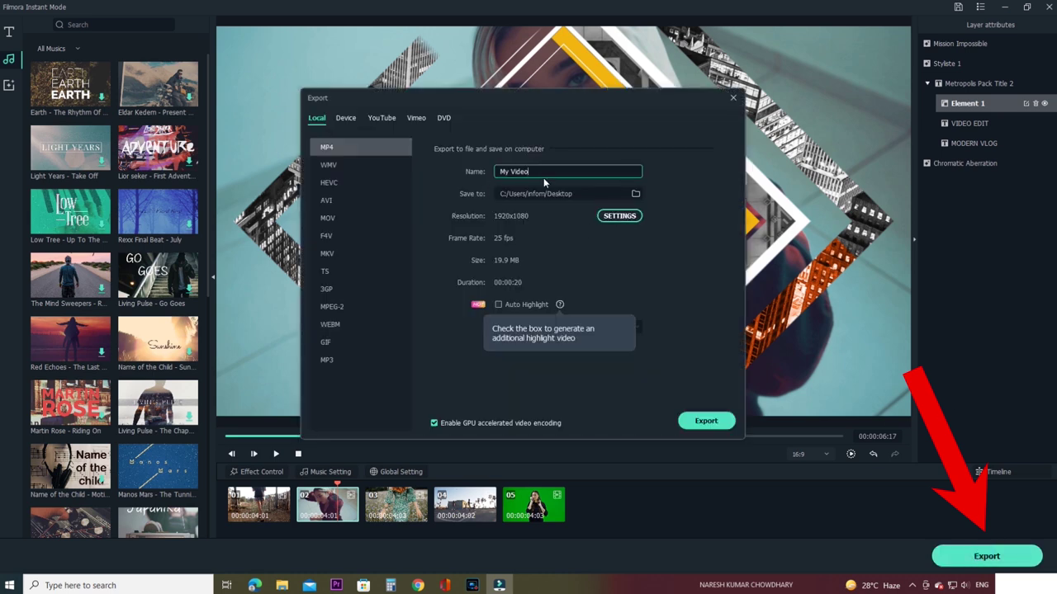
pyautogui.click(618, 219)
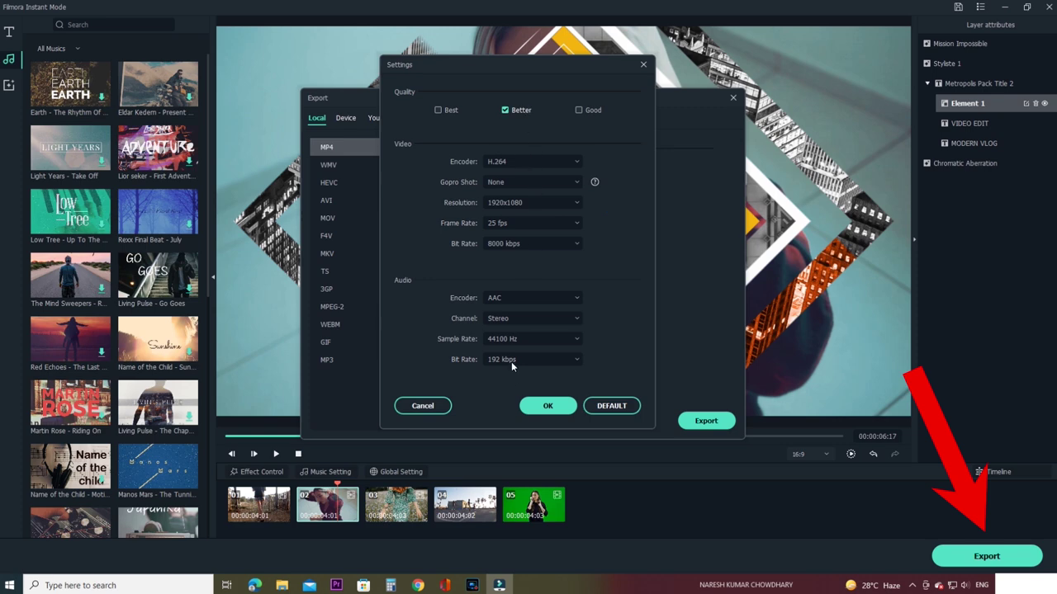
pyautogui.click(644, 64)
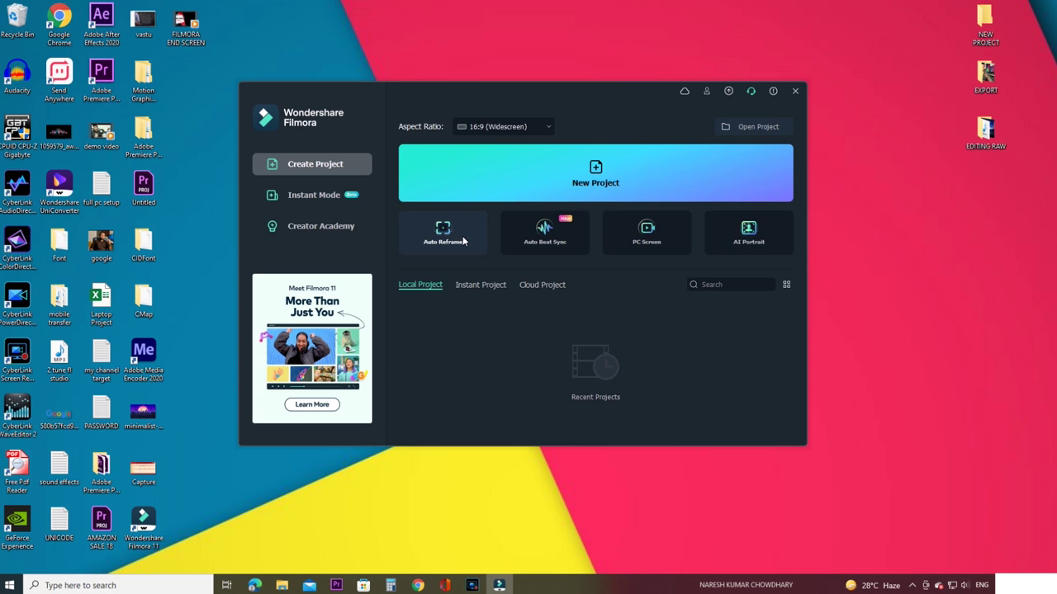
# Open Auto Reframe and import the clip production ID_4990400.mp4 from the FILMORA PROJECT folder
pyautogui.click(450, 237)
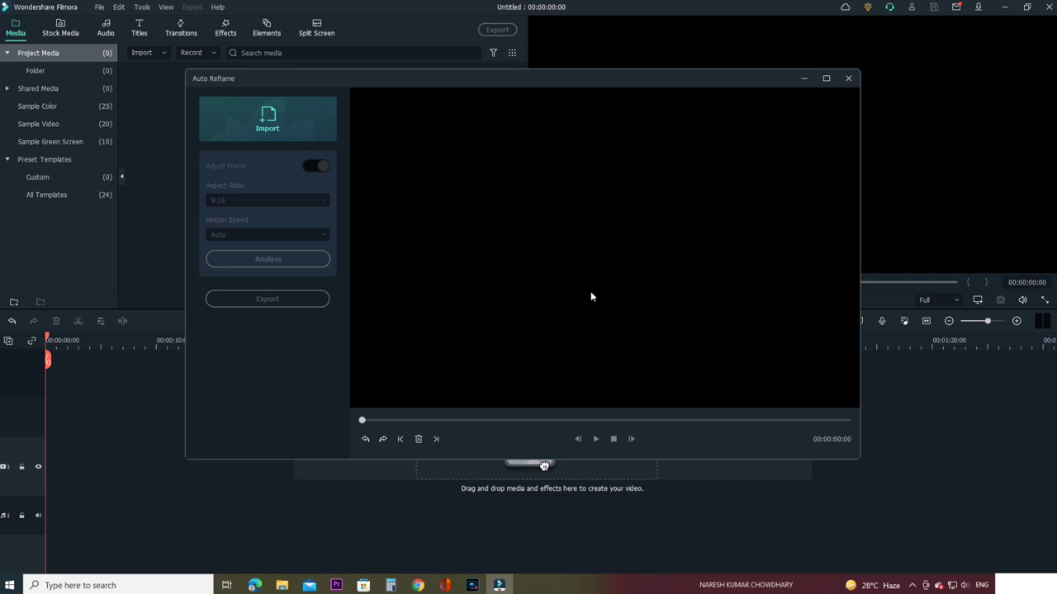
pyautogui.click(268, 119)
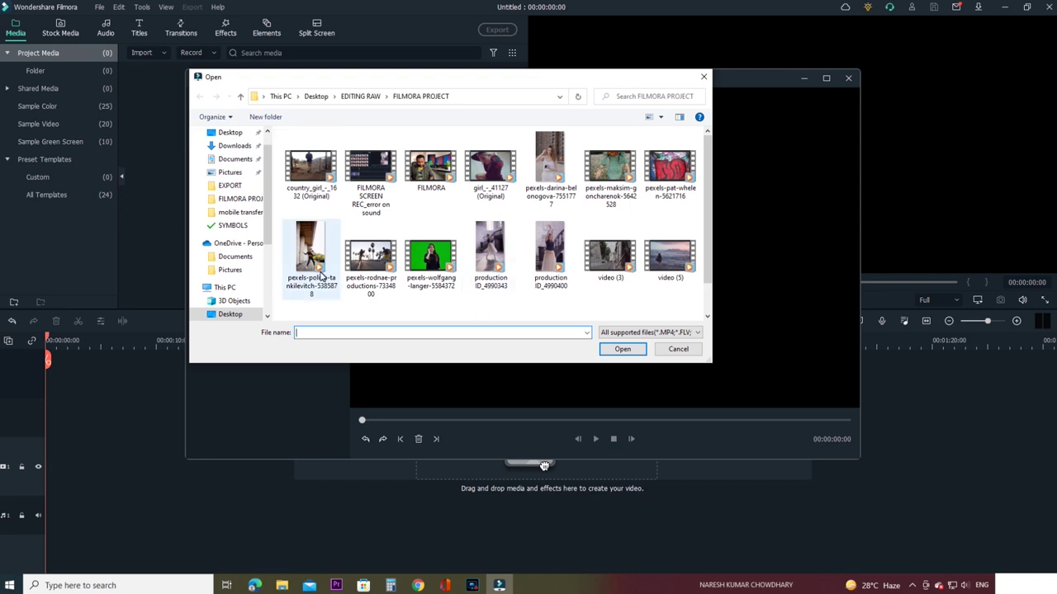
pyautogui.click(567, 261)
pyautogui.click(622, 349)
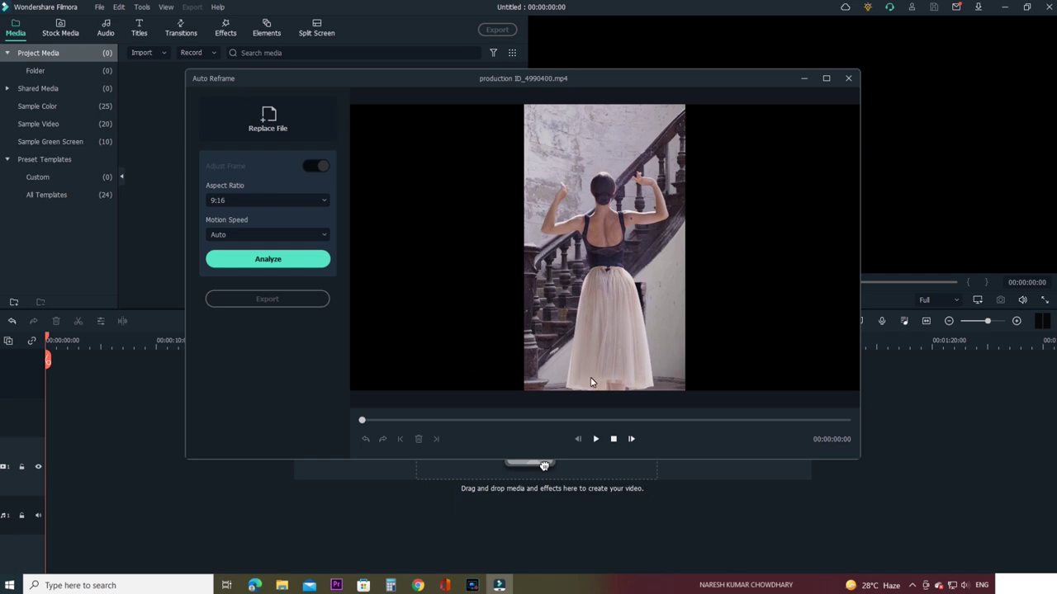
# Preview the vertical clip up to 00:00:17:01, then analyze it for reframing with a 16:9 aspect ratio
pyautogui.click(597, 442)
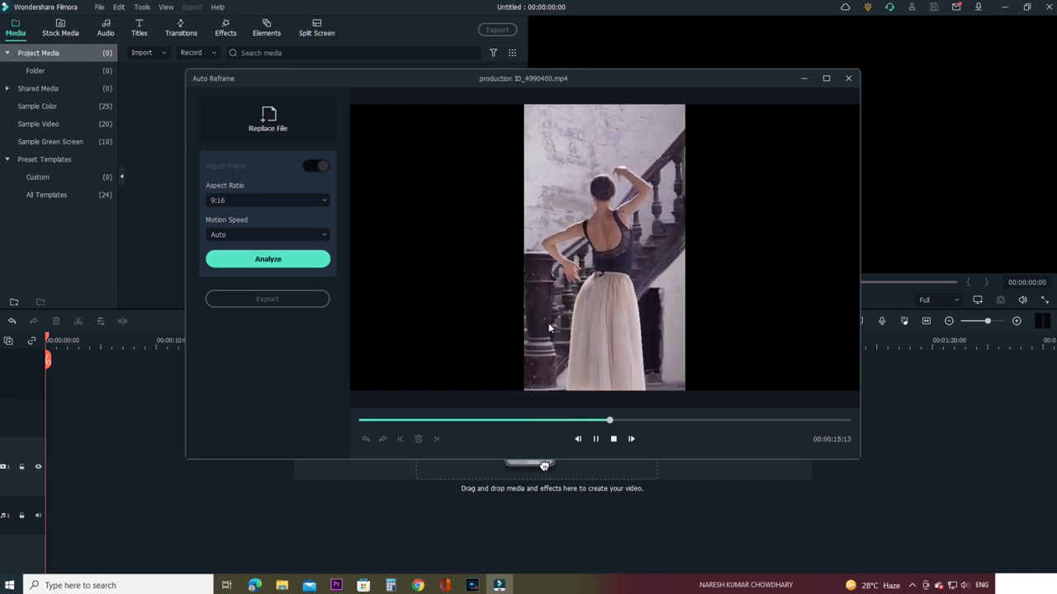
pyautogui.click(595, 439)
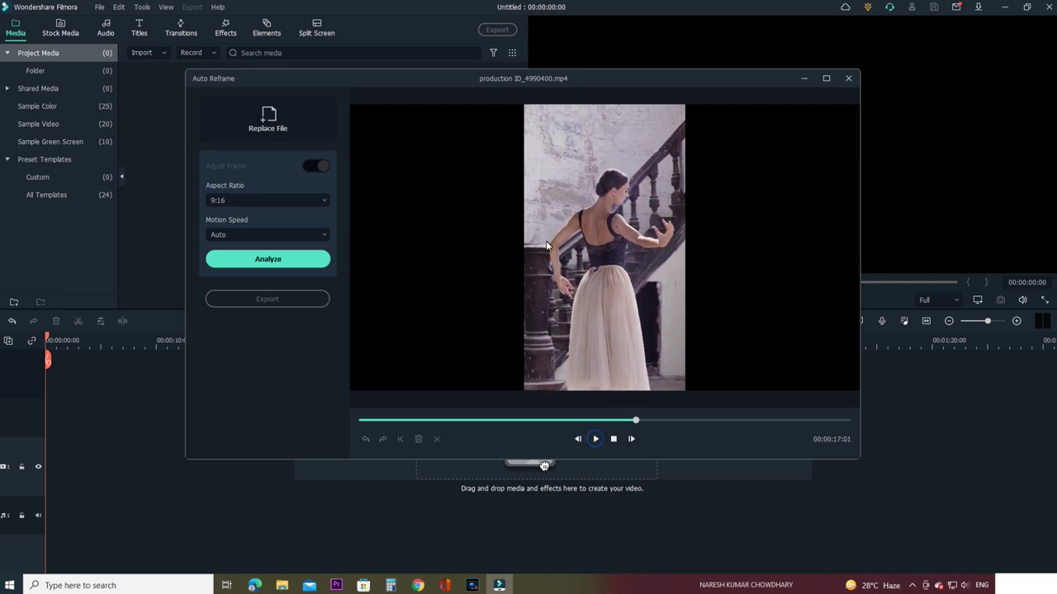
pyautogui.click(272, 200)
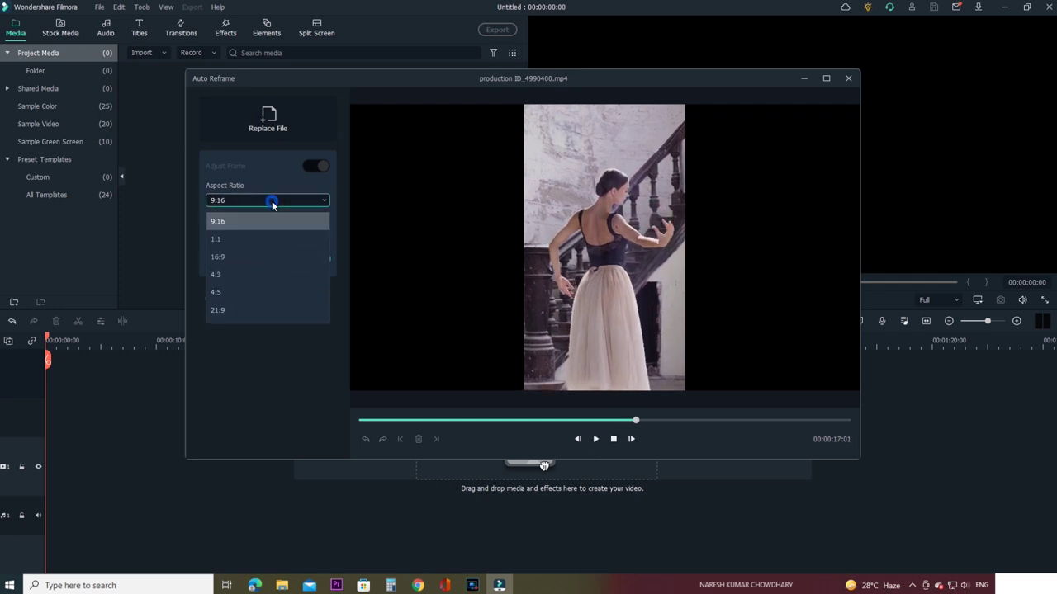
pyautogui.click(235, 258)
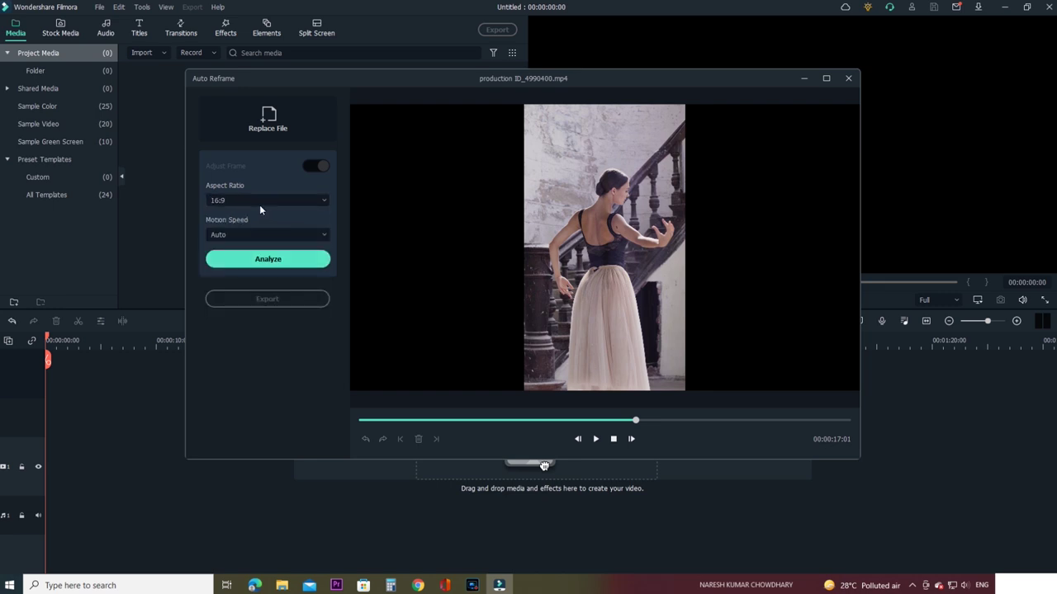
pyautogui.click(268, 259)
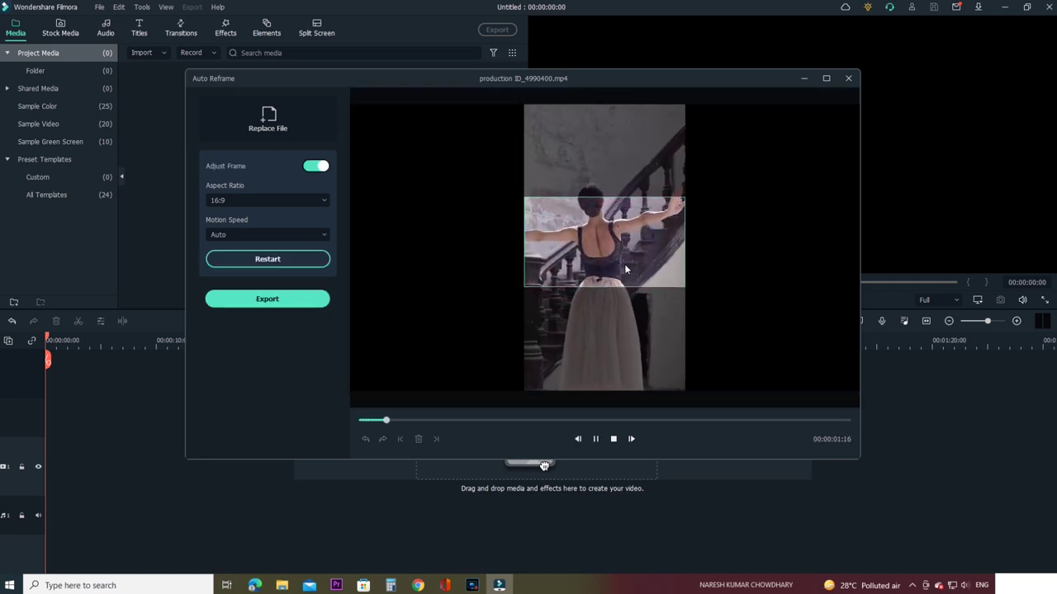
# Pause at 00:00:02:11 and shift the 16:9 crop frame up over the dancer's head and upper body
pyautogui.click(610, 262)
pyautogui.moveTo(610, 261)
pyautogui.mouseDown()
pyautogui.moveTo(603, 190)
pyautogui.moveTo(606, 249)
pyautogui.mouseUp()
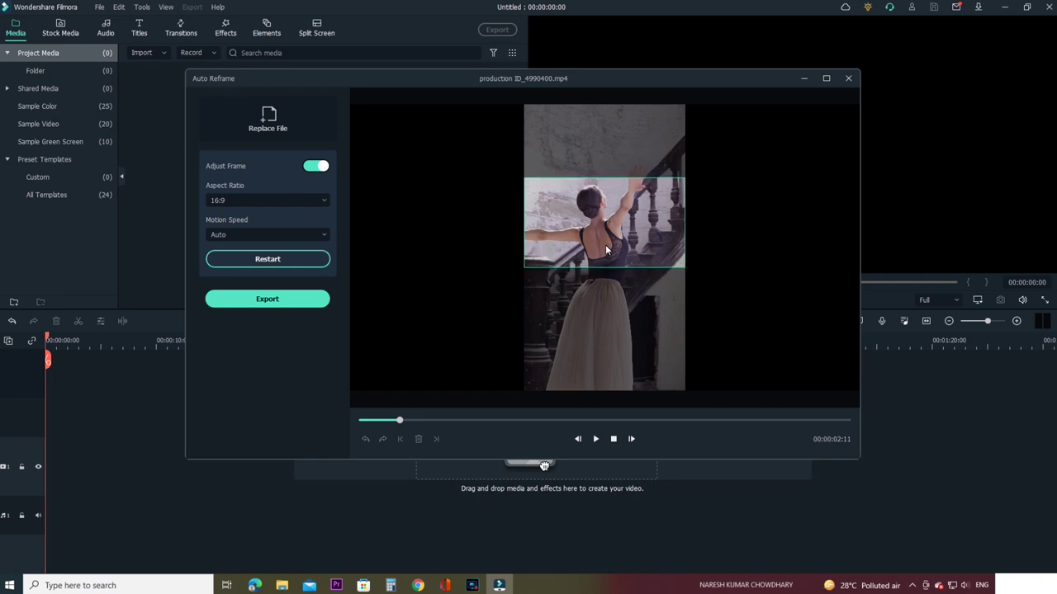
pyautogui.moveTo(606, 249); pyautogui.dragTo(608, 252)
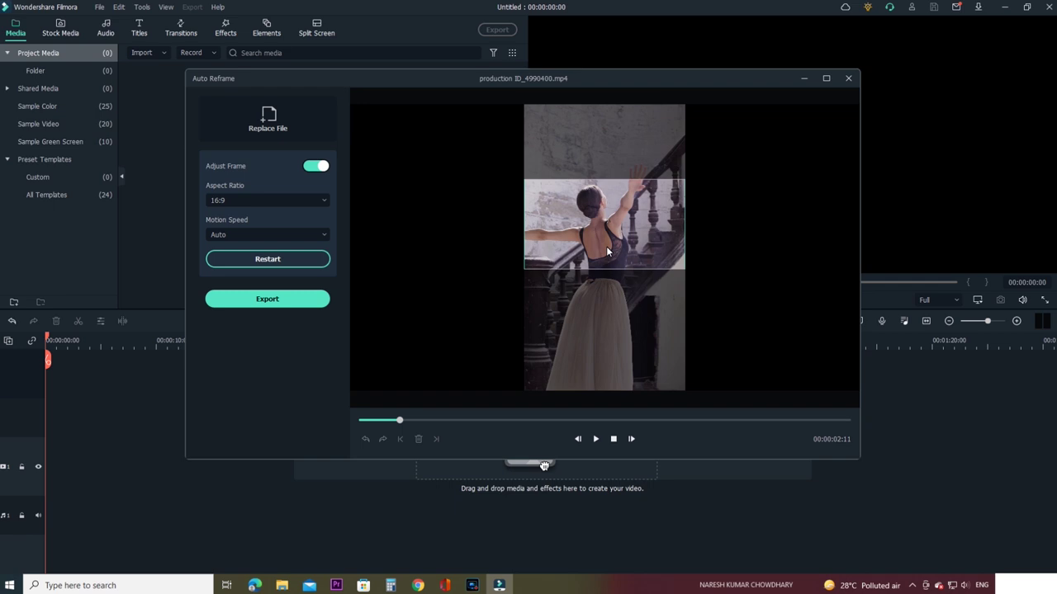
pyautogui.click(607, 252)
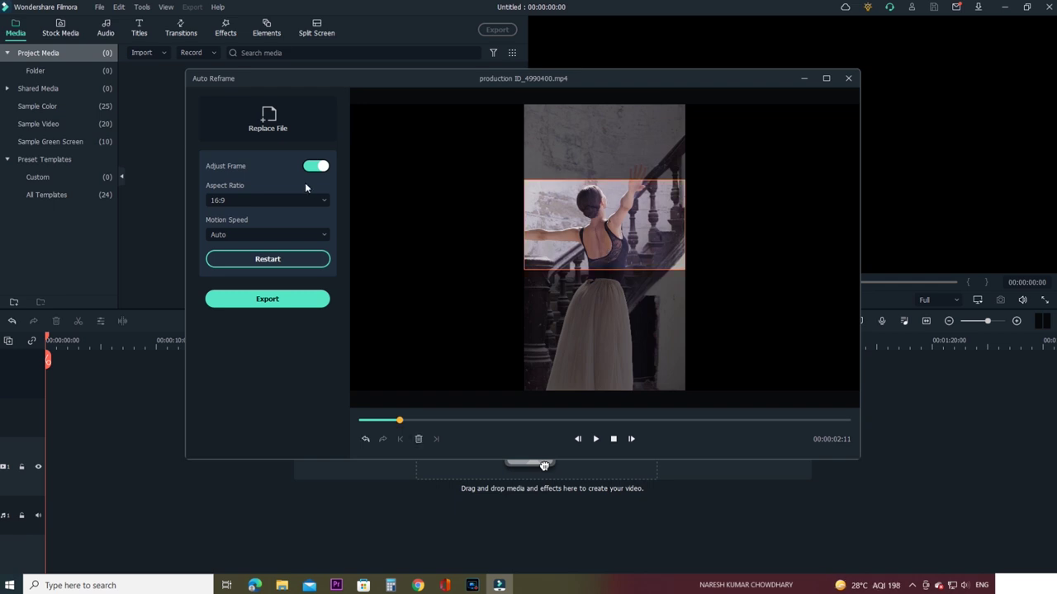
# Turn off Adjust Frame, play the reframed video and review the available aspect ratios, keeping 16:9
pyautogui.click(314, 170)
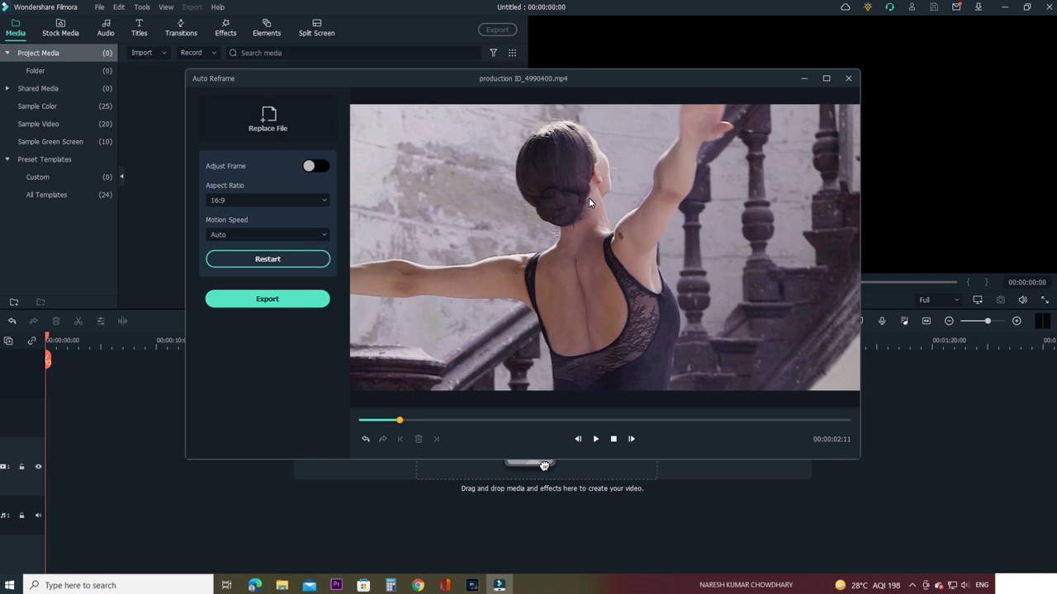
pyautogui.click(596, 439)
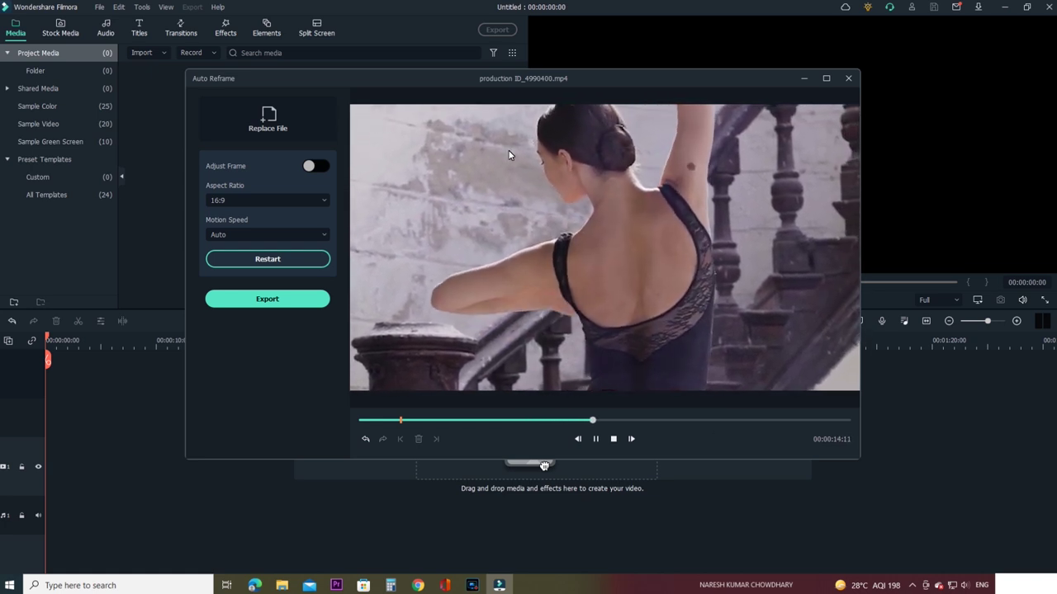
pyautogui.click(277, 201)
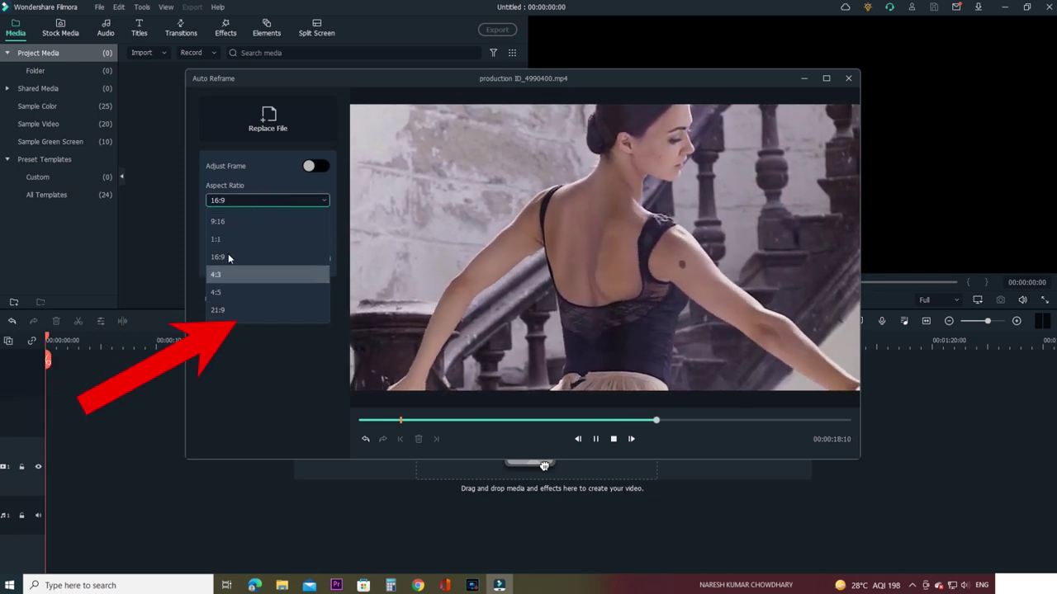
pyautogui.click(327, 146)
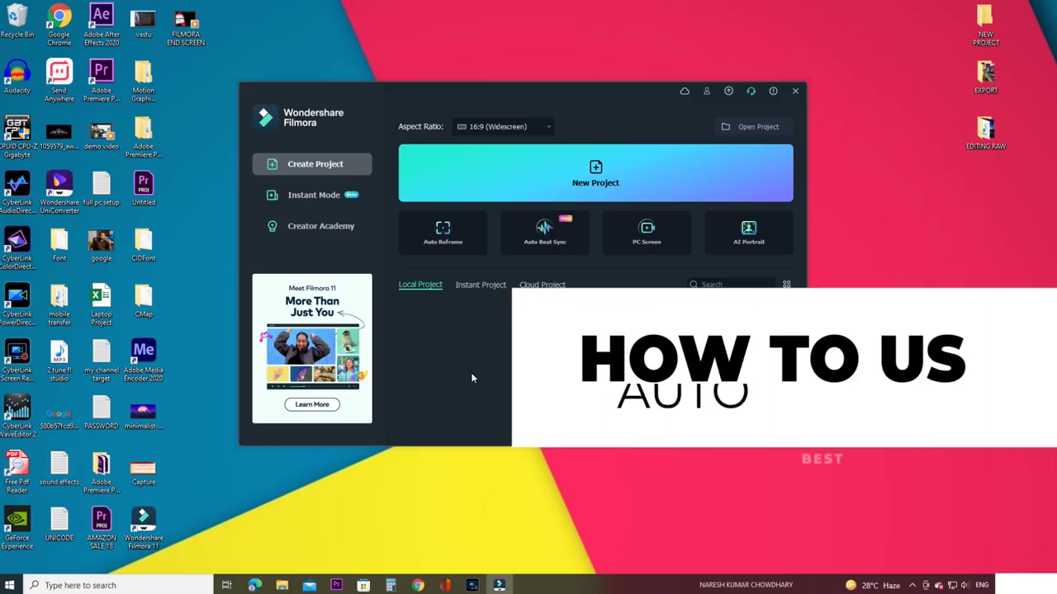
# Open Auto Beat Sync and import the clips country_girl_-_1632 (Original) and girl_-_41127 (Original) from the FILMORA PROJECT folder
pyautogui.click(551, 243)
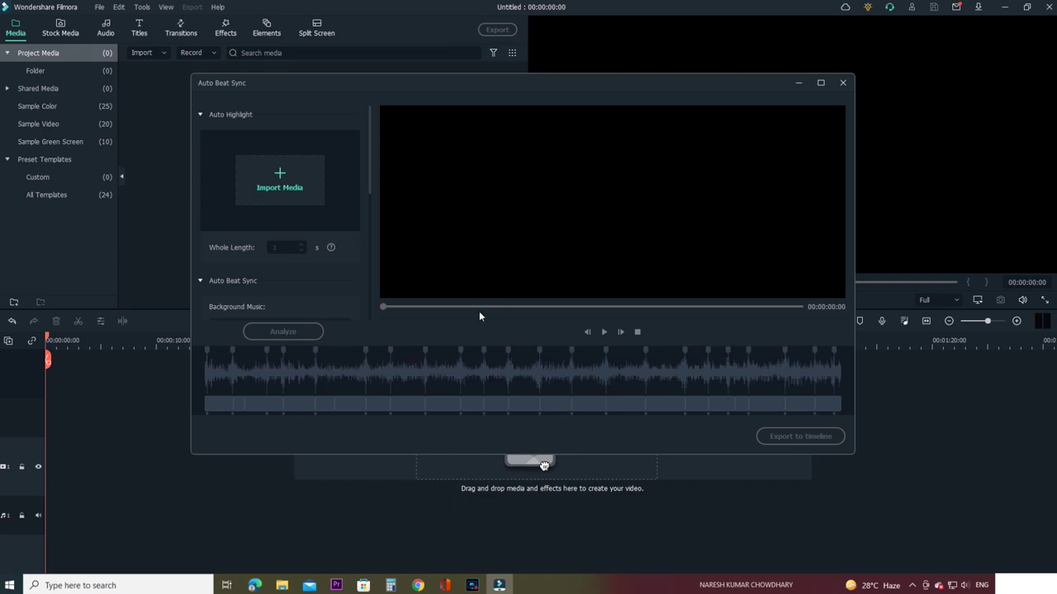
pyautogui.click(282, 178)
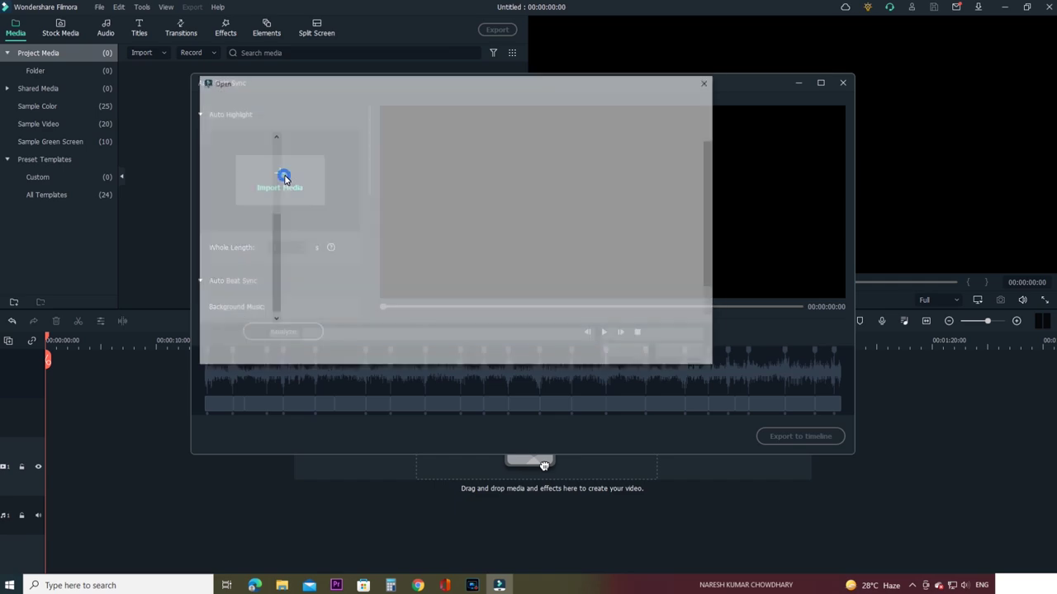
pyautogui.click(316, 173)
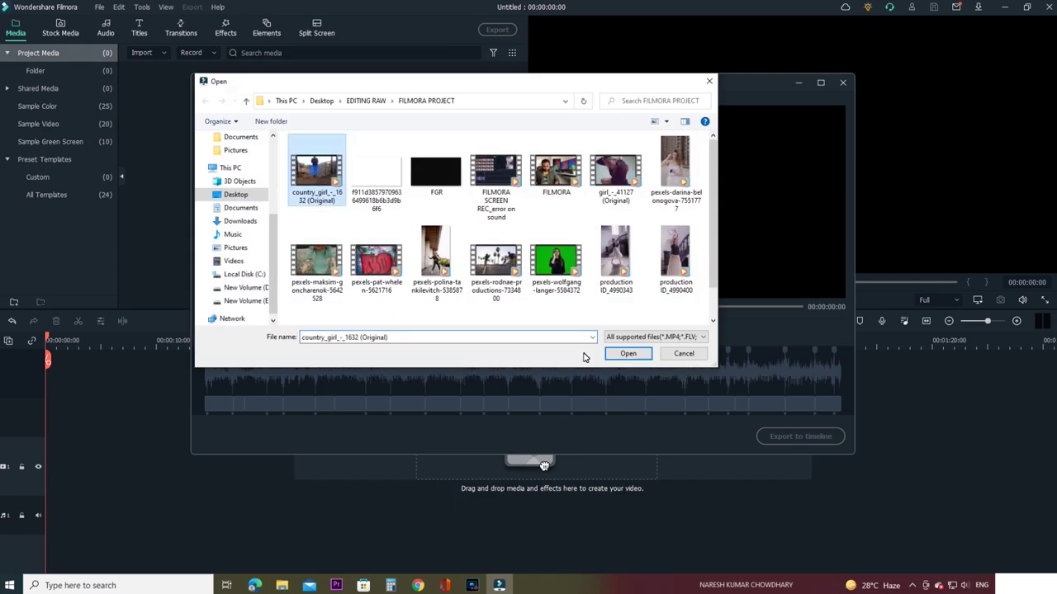
pyautogui.click(627, 355)
pyautogui.click(231, 151)
pyautogui.doubleClick(615, 173)
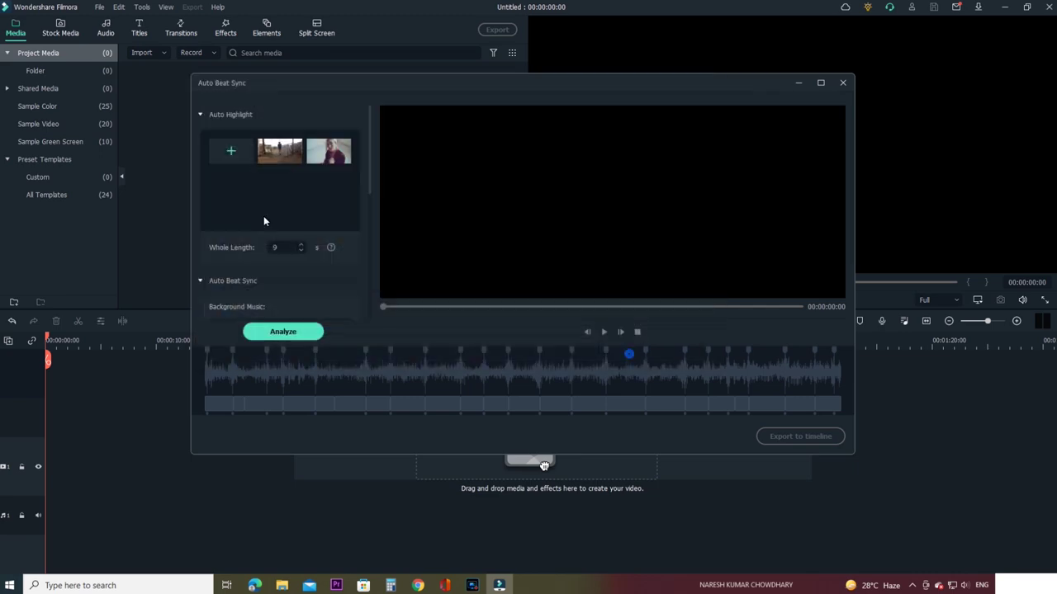
# Import the pexels clips ending in 5642528, 5621716 and 7334800, and add girl_-_41127 (Original) a second time
pyautogui.click(316, 256)
pyautogui.click(377, 260)
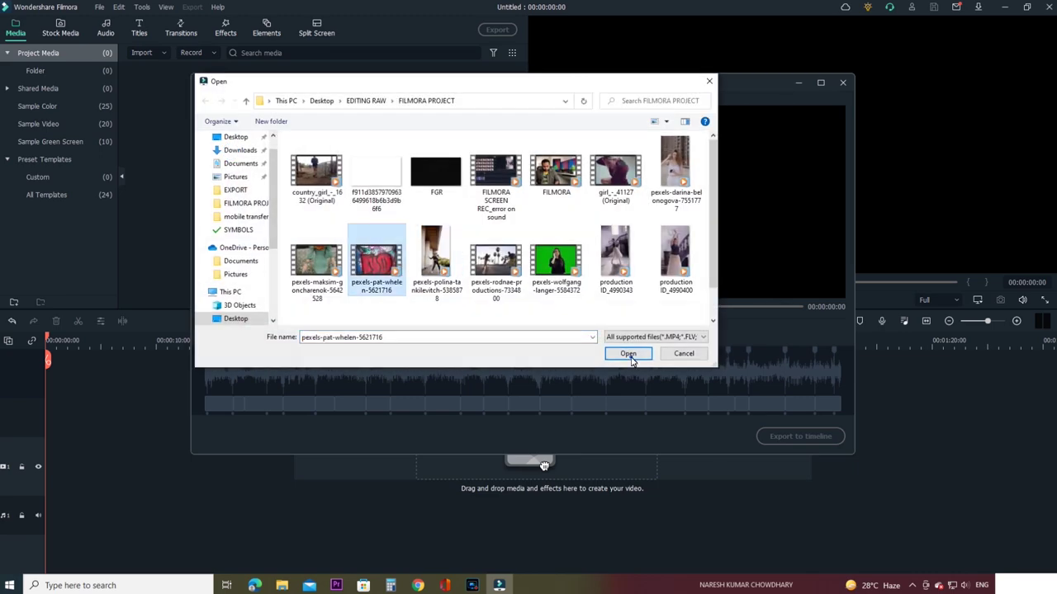
pyautogui.click(627, 353)
pyautogui.click(238, 152)
pyautogui.click(495, 260)
pyautogui.click(628, 353)
pyautogui.click(238, 151)
pyautogui.click(615, 173)
pyautogui.click(628, 353)
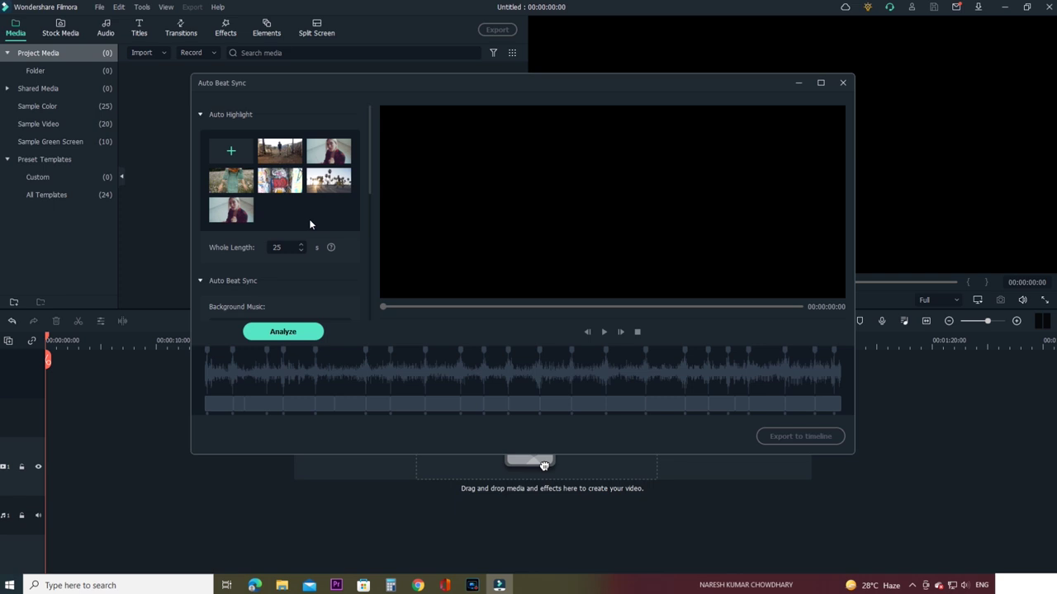
# Replace the background music with You Like It - Vibe Tracks and set its start time to 00:00:19:20
pyautogui.moveTo(299, 161)
pyautogui.scroll(-3, 257, 282)
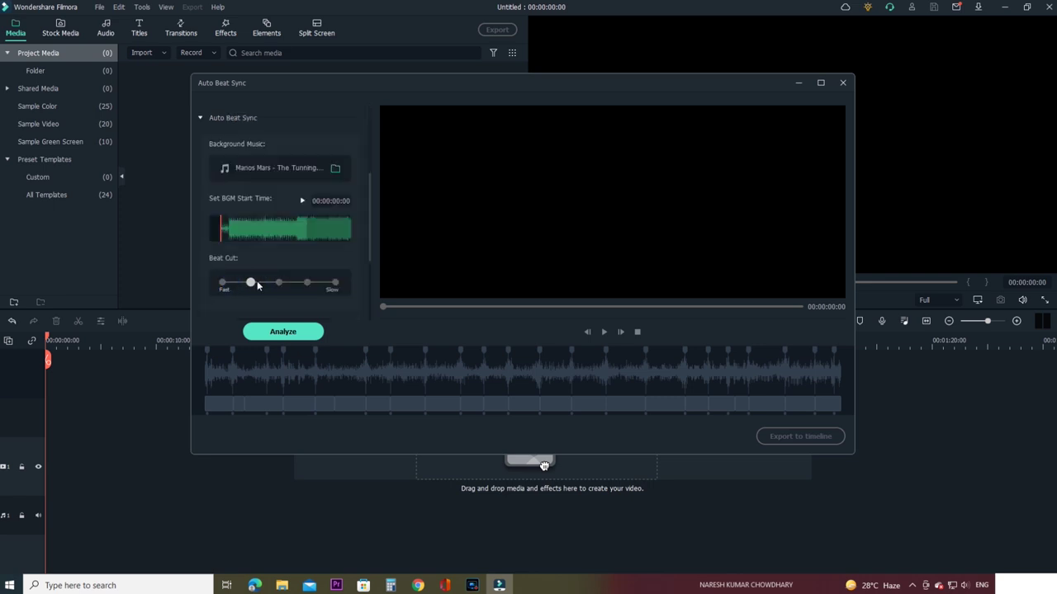
pyautogui.click(337, 170)
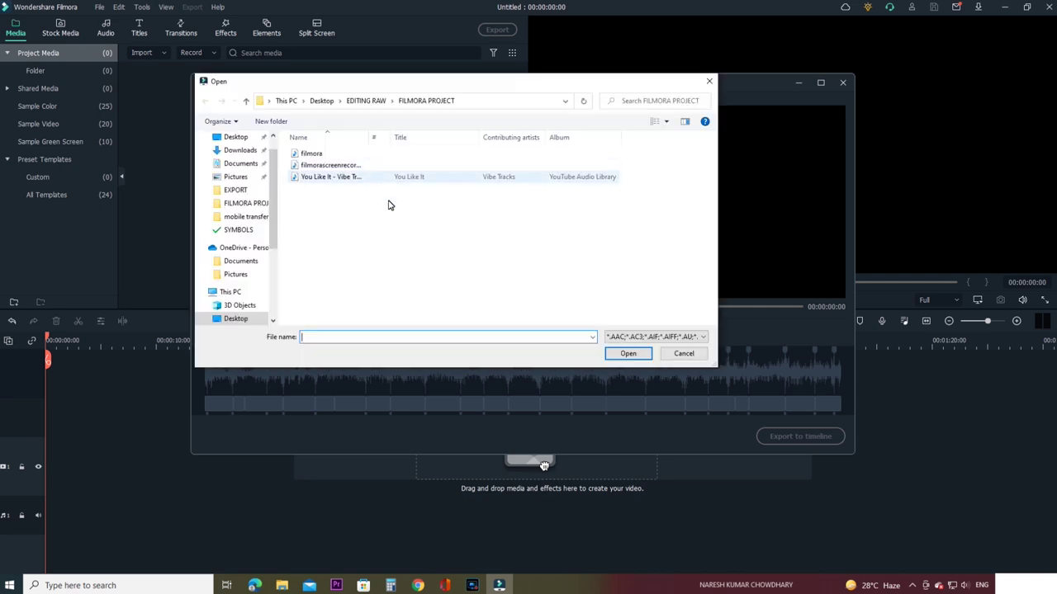
pyautogui.click(318, 176)
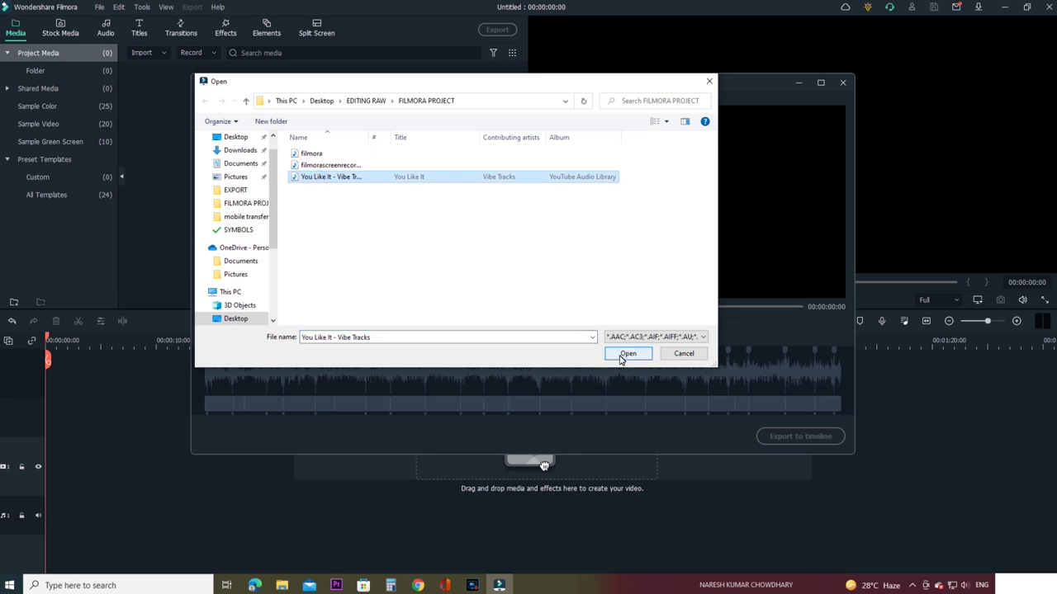
pyautogui.click(627, 354)
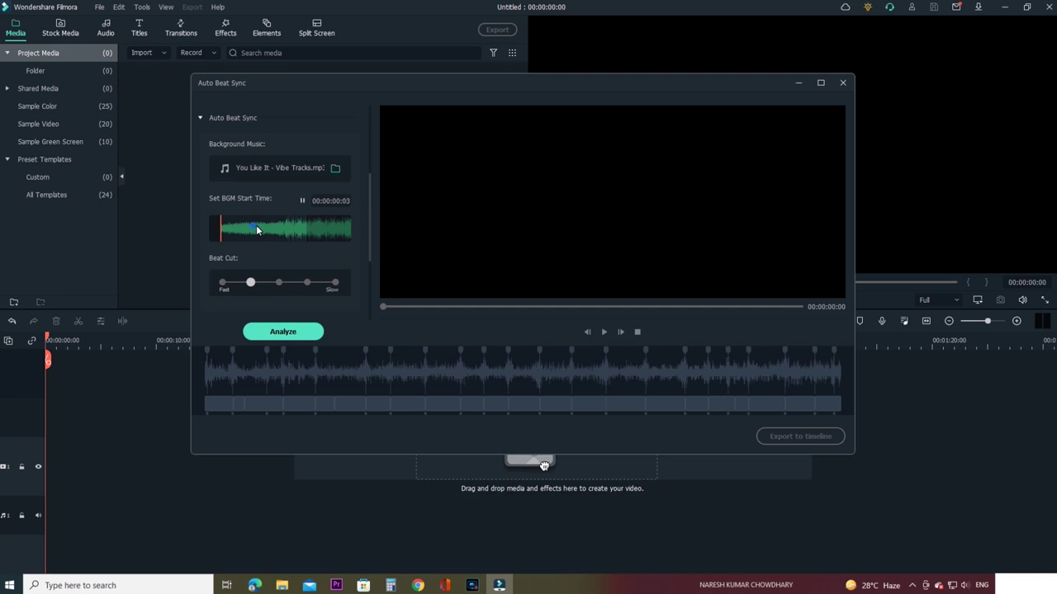
pyautogui.press('space')
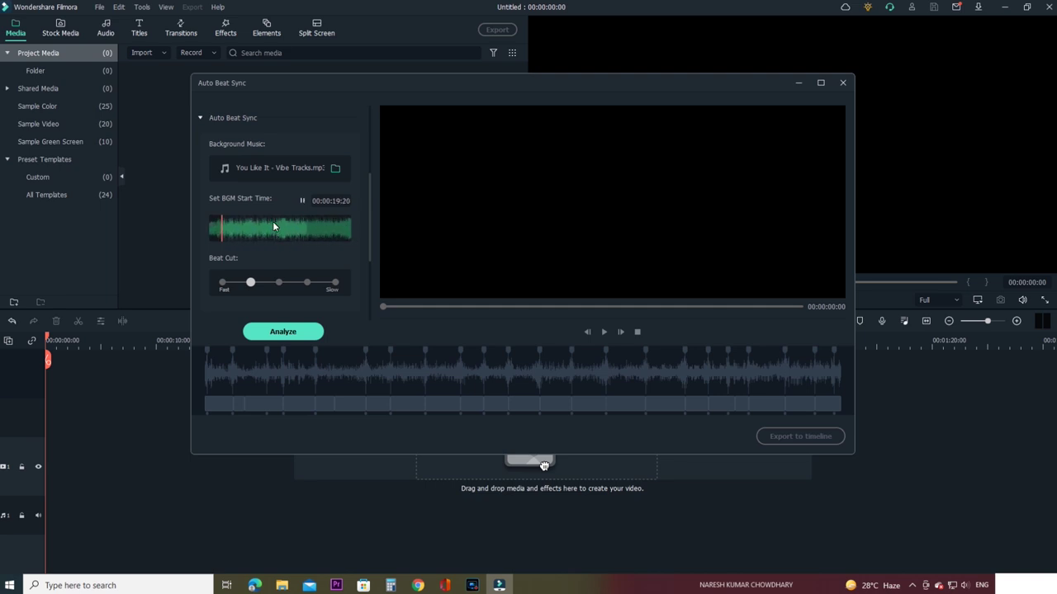
pyautogui.click(303, 202)
# Analyze the clips with Beat Cut at its fastest setting and preview the beat-synced video
pyautogui.click(223, 284)
pyautogui.click(251, 283)
pyautogui.click(278, 284)
pyautogui.click(335, 283)
pyautogui.click(222, 283)
pyautogui.click(284, 333)
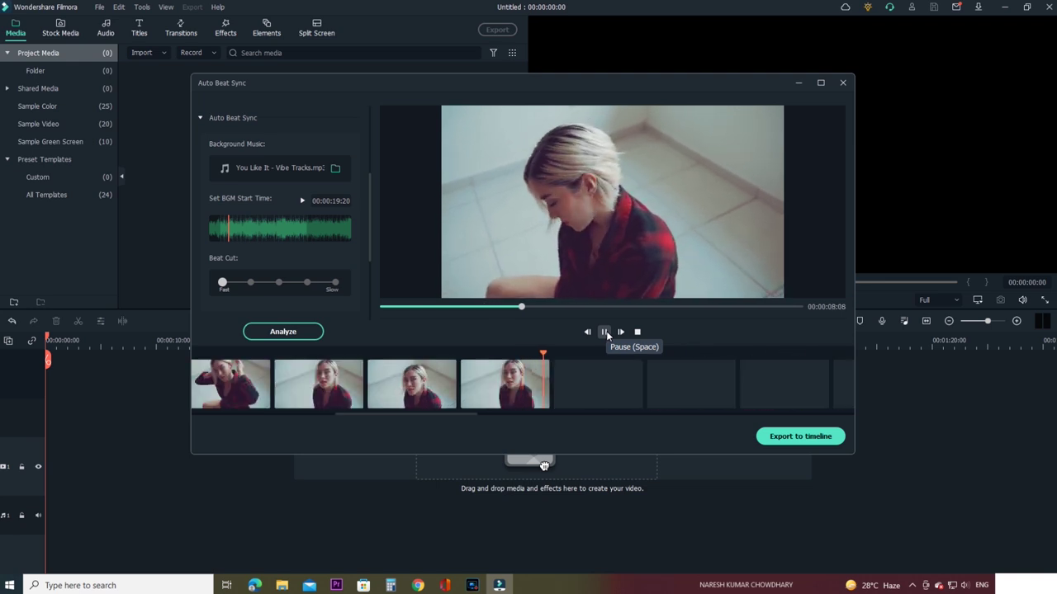
pyautogui.click(606, 331)
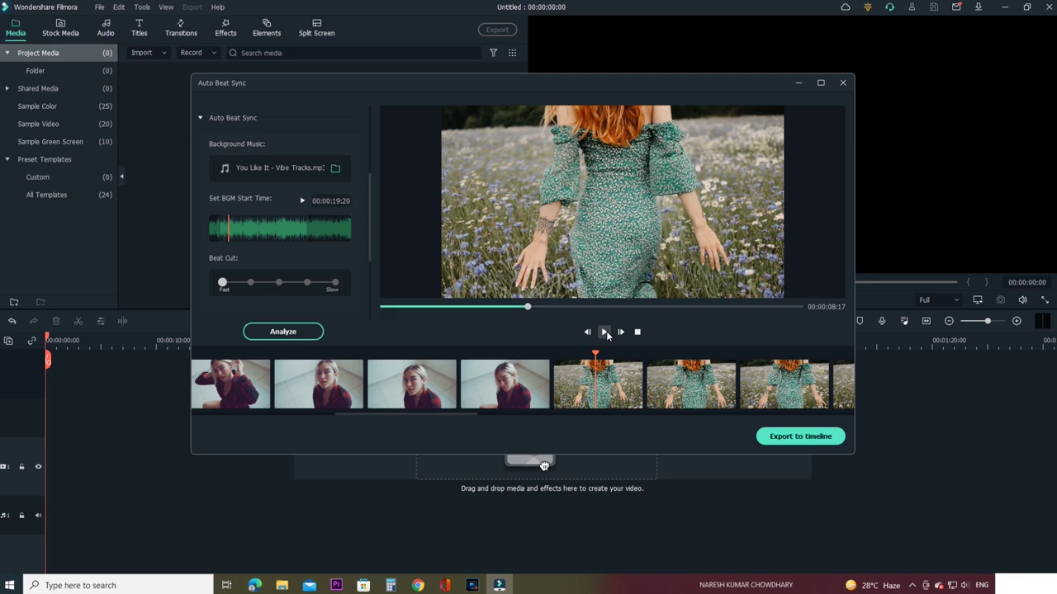
pyautogui.click(605, 332)
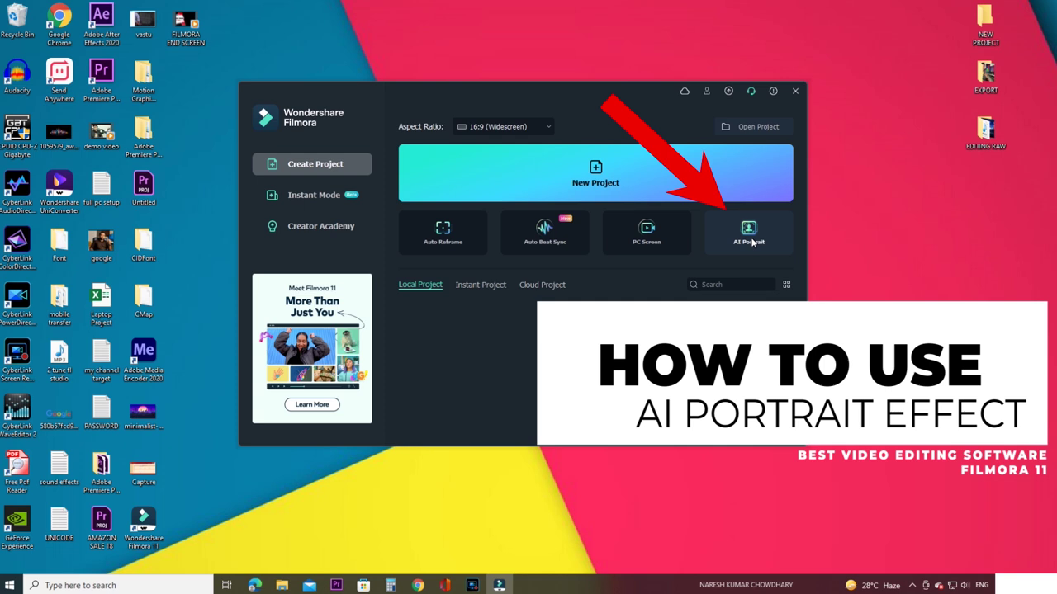
# Open AI Portrait from the start screen and look over its available effects
pyautogui.click(752, 241)
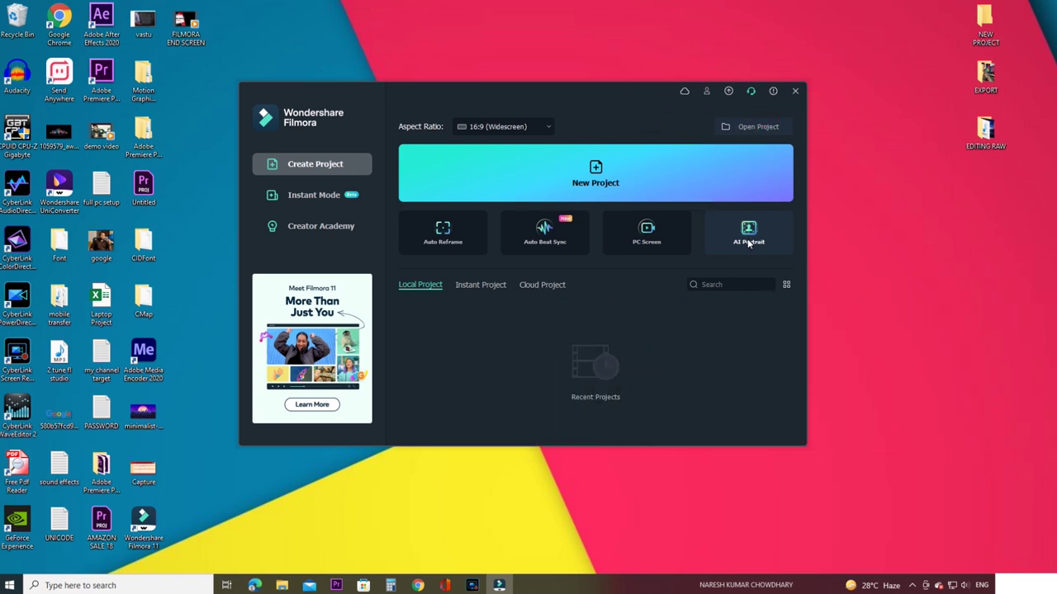
pyautogui.click(747, 239)
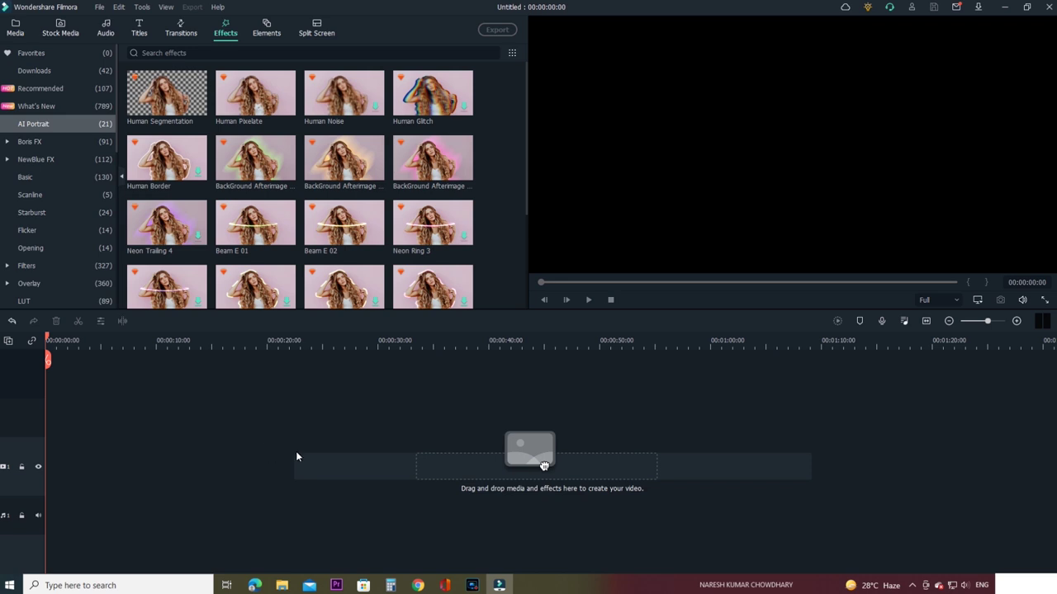
pyautogui.click(14, 33)
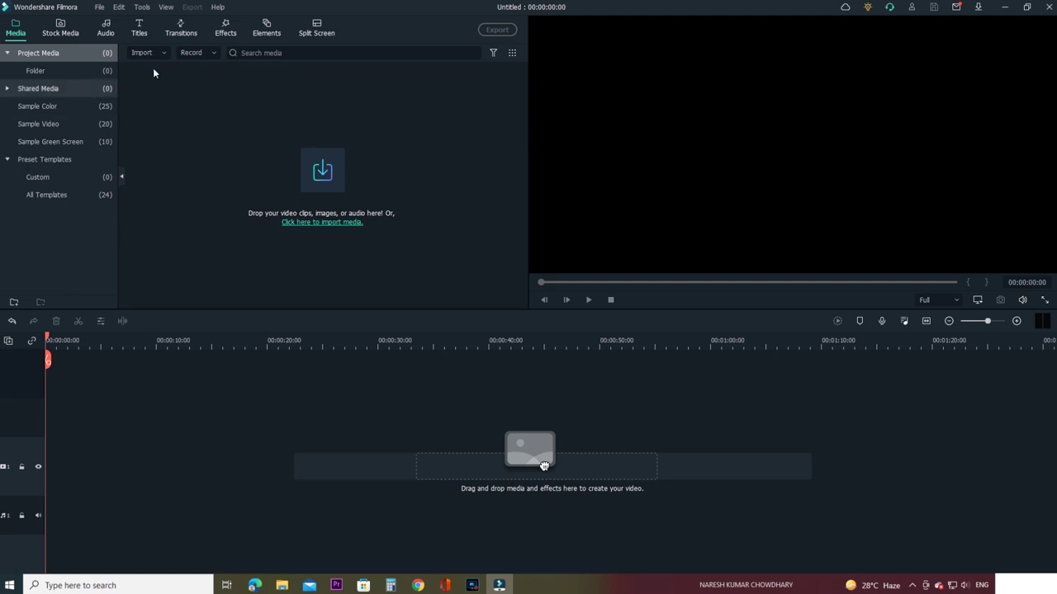
pyautogui.click(226, 33)
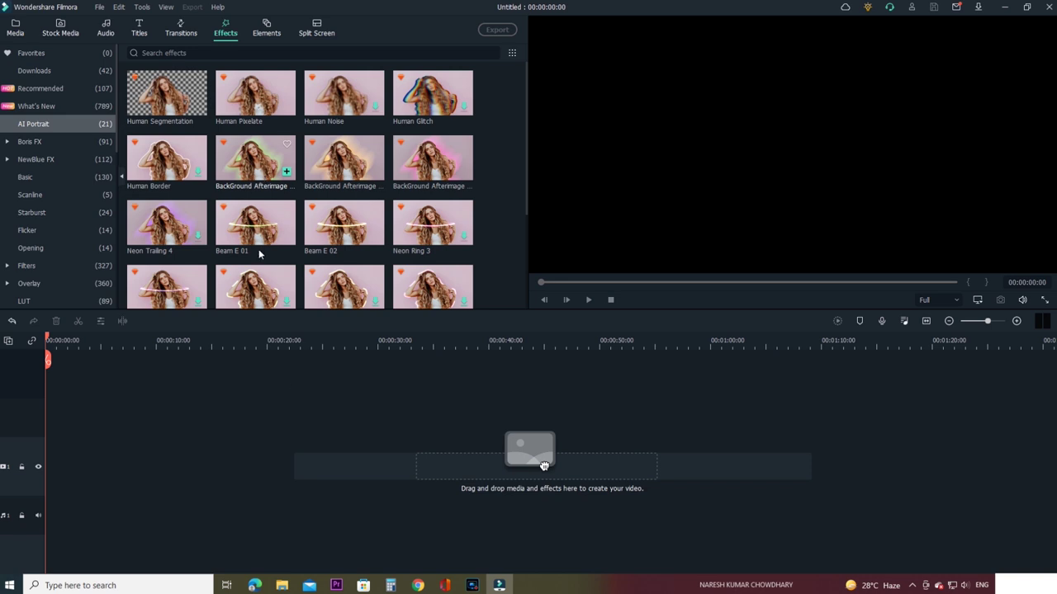
# Import the clip video (3) from the FILMORA PROJECT folder into the project media
pyautogui.click(16, 29)
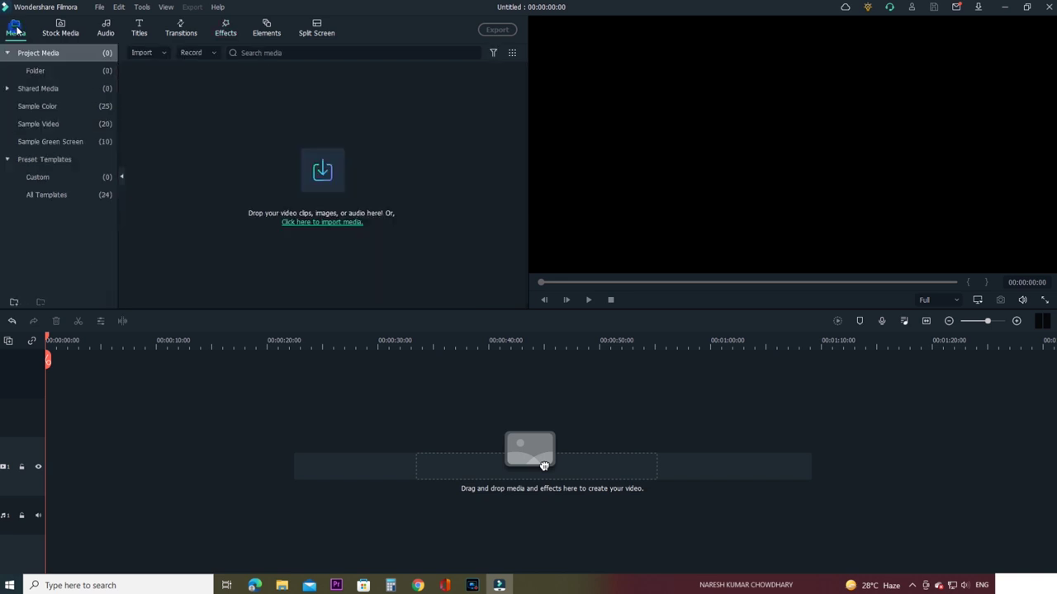
pyautogui.click(323, 172)
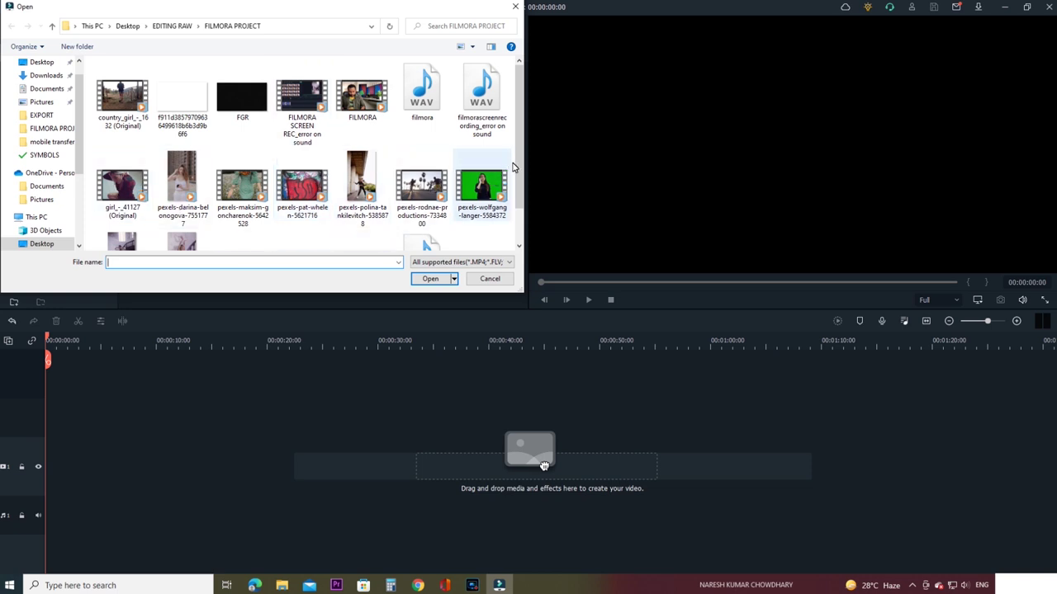
pyautogui.moveTo(520, 167); pyautogui.dragTo(524, 202)
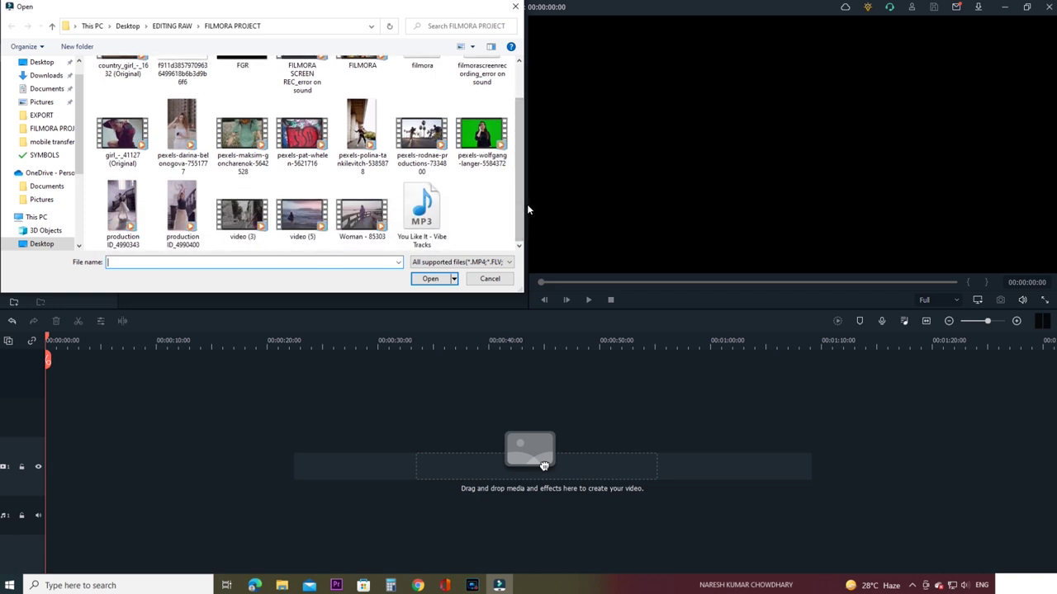
pyautogui.click(253, 238)
pyautogui.click(430, 278)
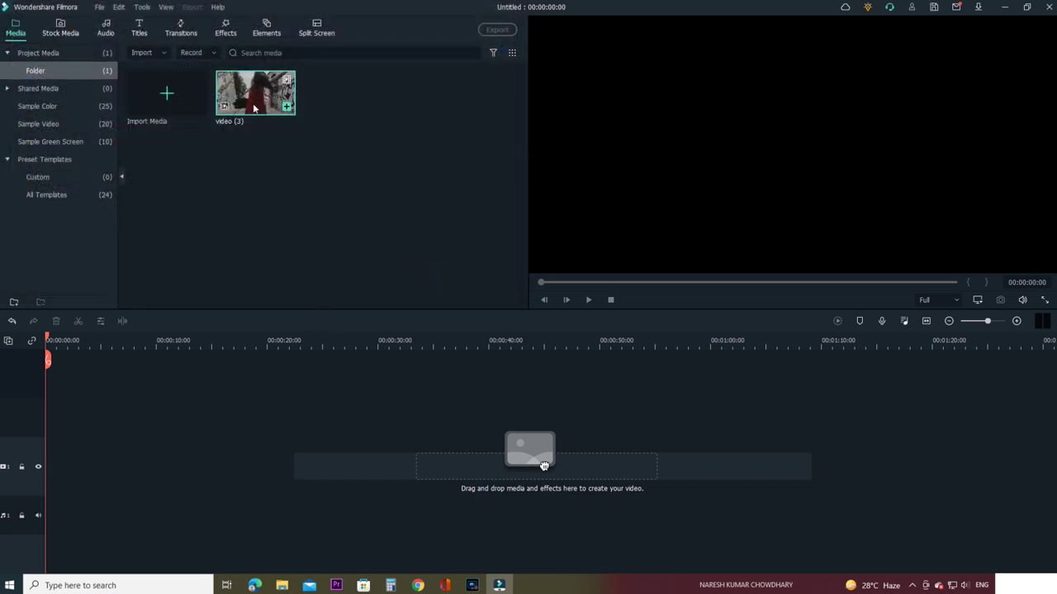
# Place video (3) on timeline track 2, dismiss the settings mismatch prompt and close the gap so the clip starts at 00:00:00:00
pyautogui.moveTo(544, 466); pyautogui.dragTo(295, 431)
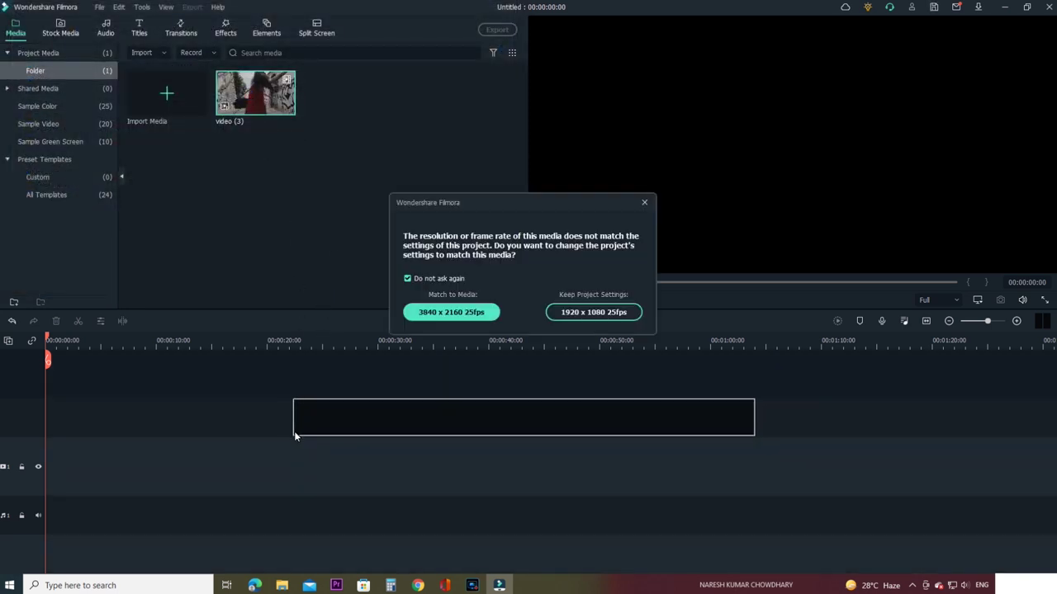
pyautogui.click(643, 203)
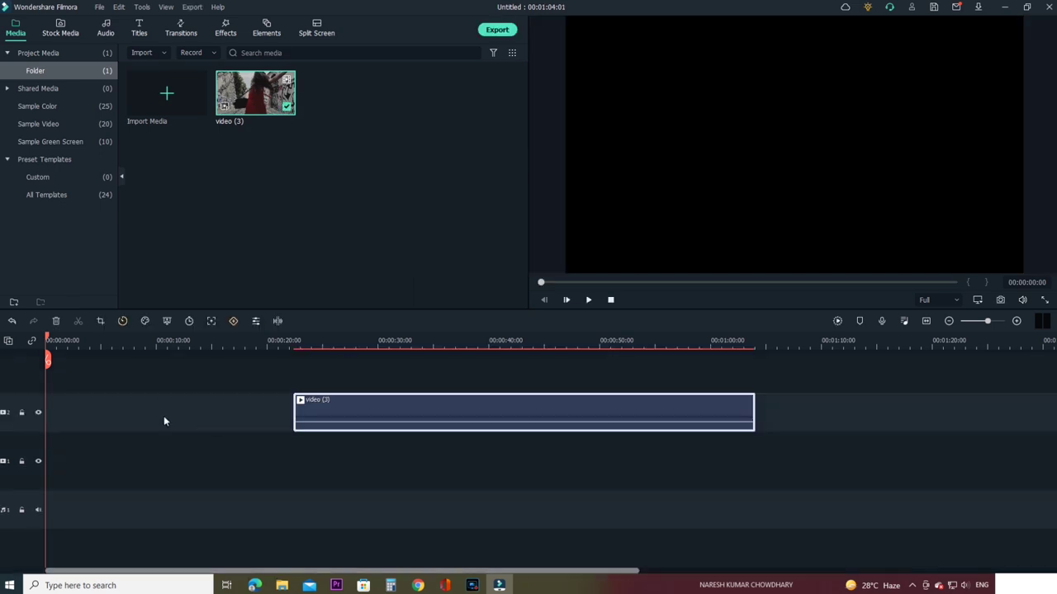
pyautogui.rightClick(165, 422)
pyautogui.click(180, 426)
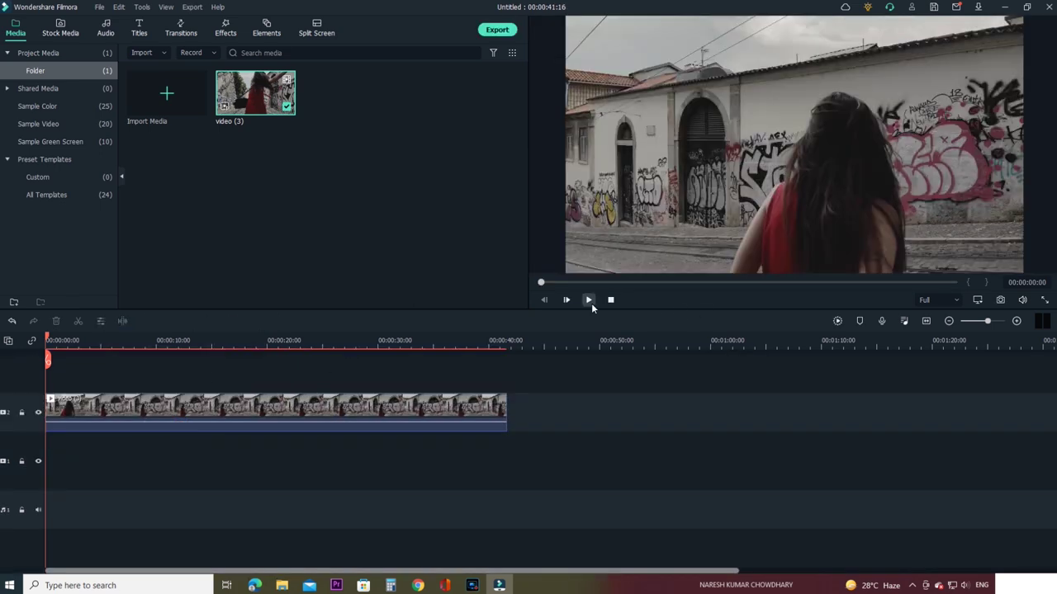
# Preview video (3) on the timeline and trim the clip's end to 00:00:35:15
pyautogui.click(589, 301)
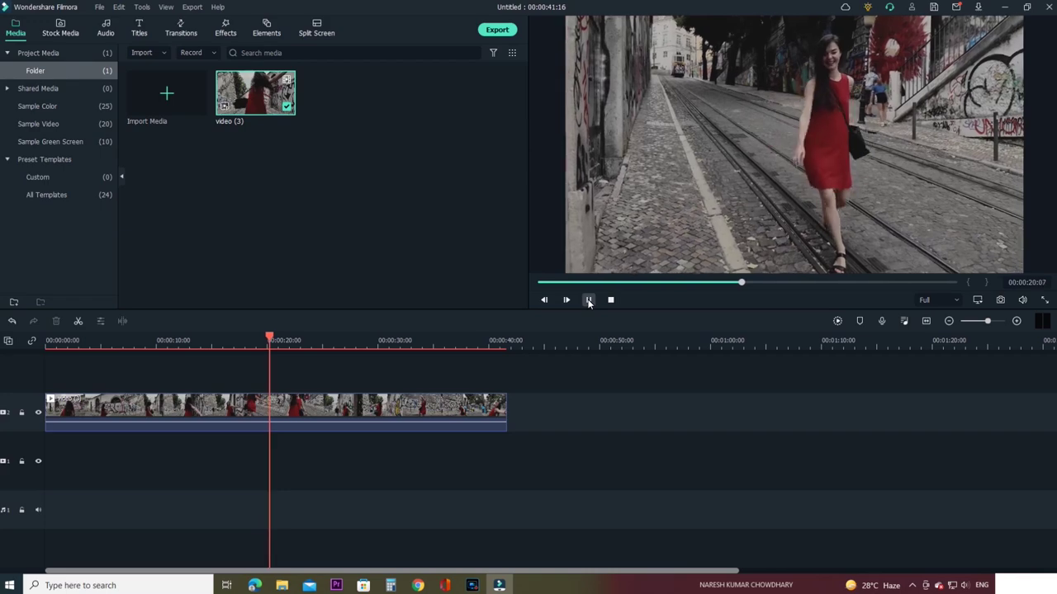
pyautogui.click(588, 301)
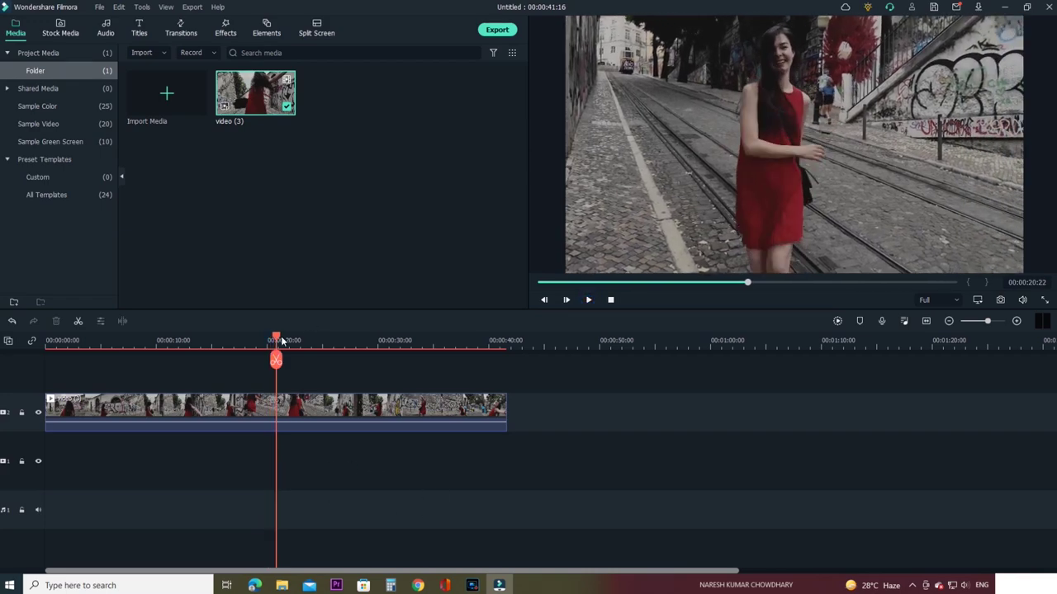
pyautogui.moveTo(282, 341); pyautogui.dragTo(440, 358)
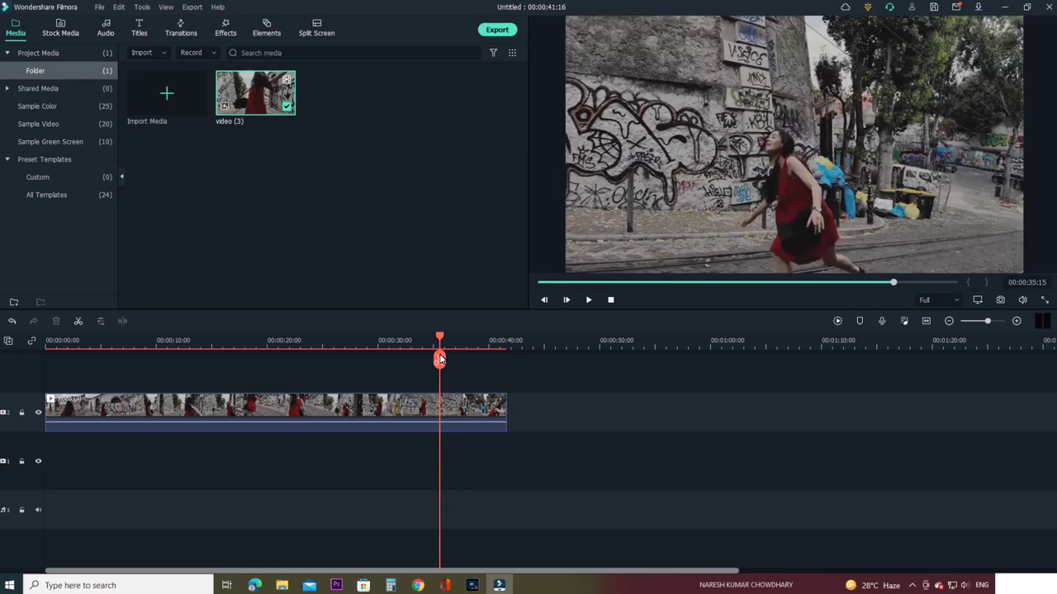
pyautogui.click(507, 424)
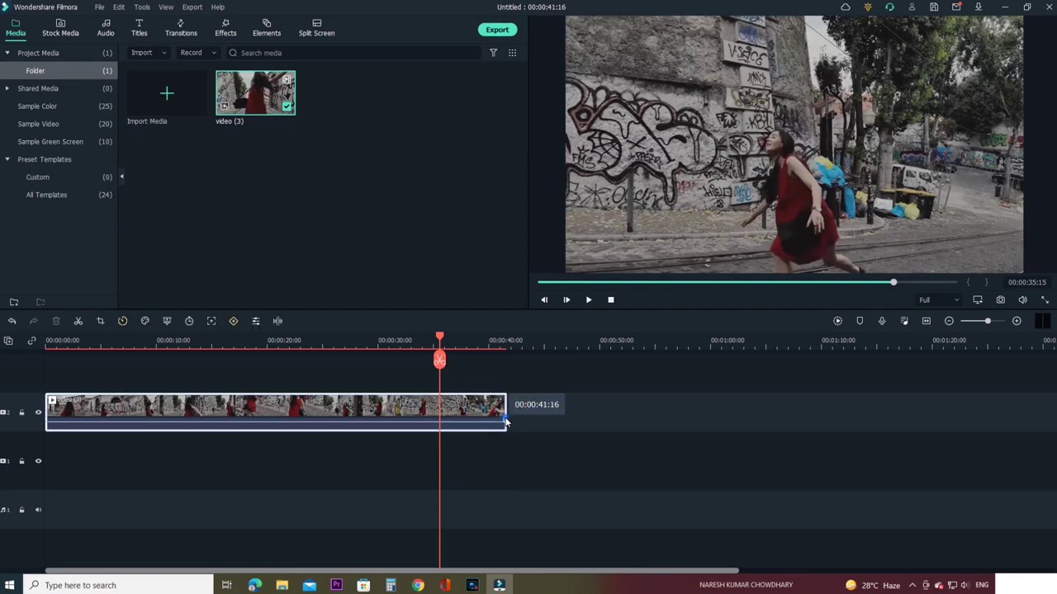
pyautogui.moveTo(506, 419); pyautogui.dragTo(440, 419)
# Cut away the clip's opening up to 00:00:08:16 and close the gap before the remaining footage
pyautogui.moveTo(440, 338); pyautogui.dragTo(141, 363)
pyautogui.moveTo(248, 411); pyautogui.dragTo(478, 411)
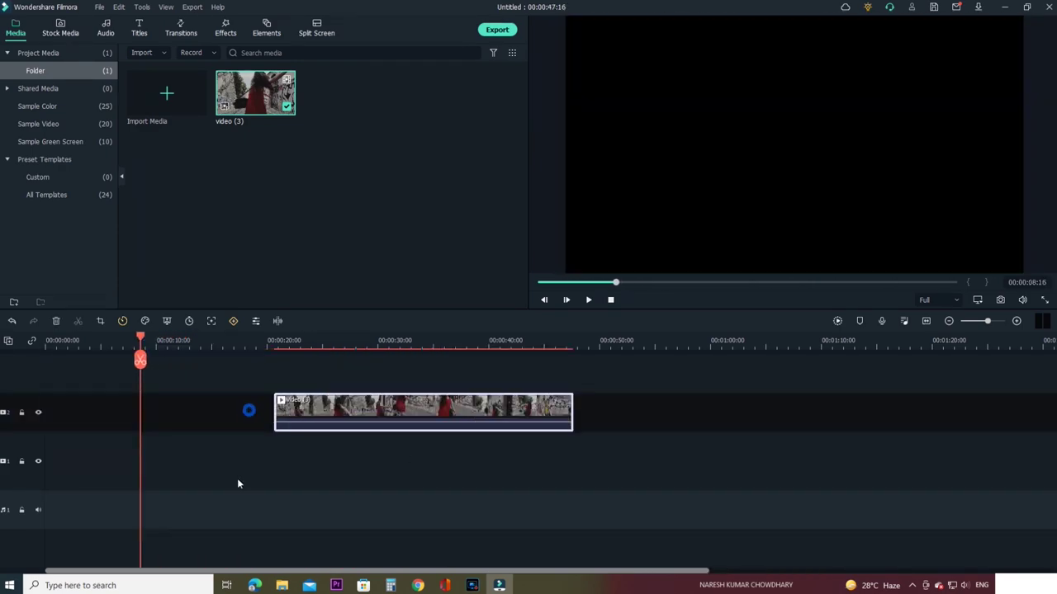
pyautogui.click(181, 410)
pyautogui.press('Delete')
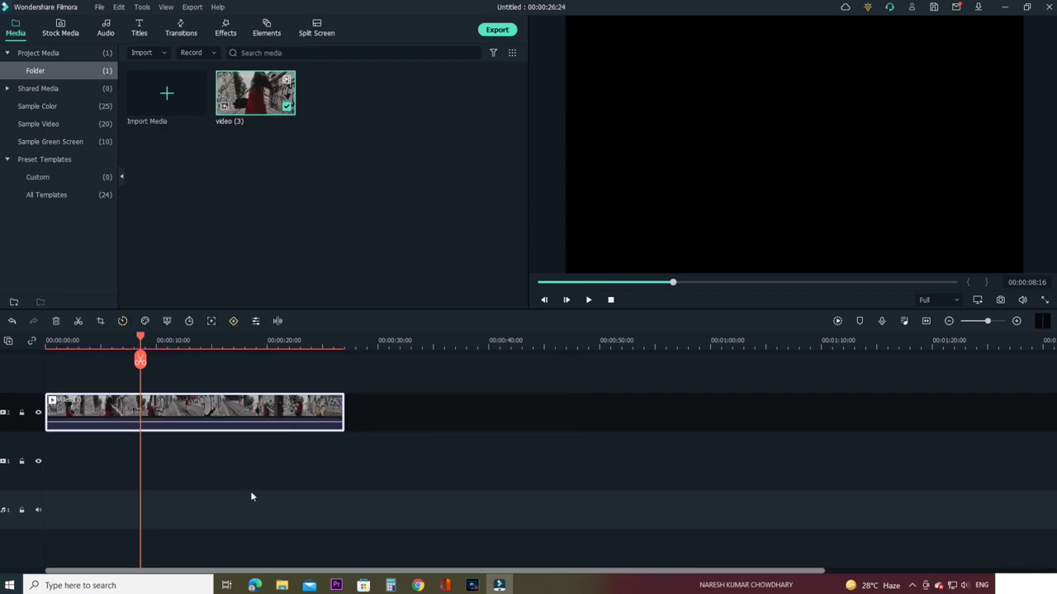
# Play the trimmed clip from the beginning and pause it at 00:00:02:21
pyautogui.click(252, 496)
pyautogui.click(76, 351)
pyautogui.moveTo(78, 339); pyautogui.dragTo(10, 343)
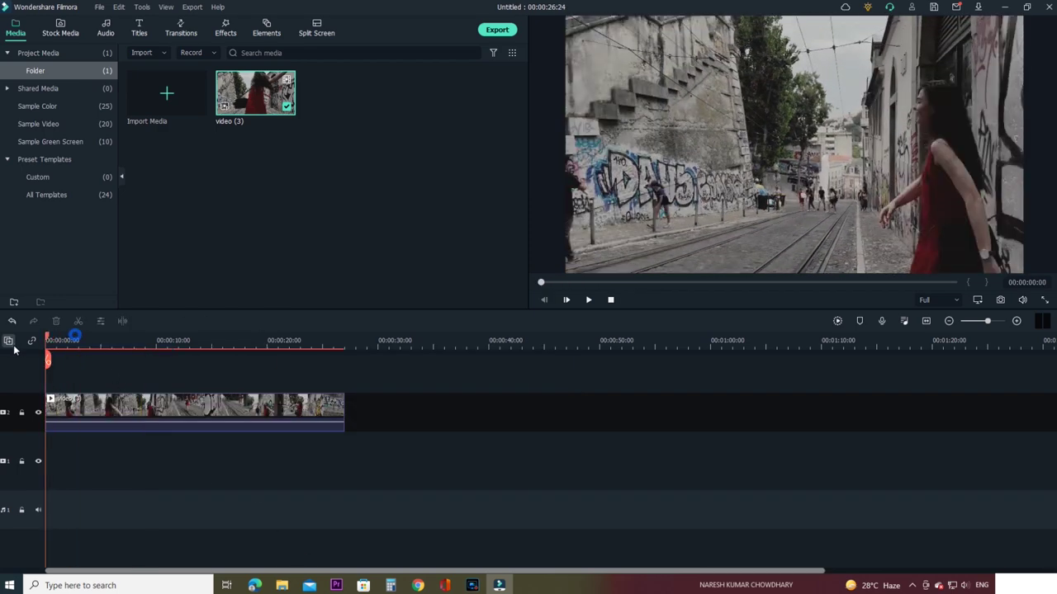
pyautogui.click(589, 301)
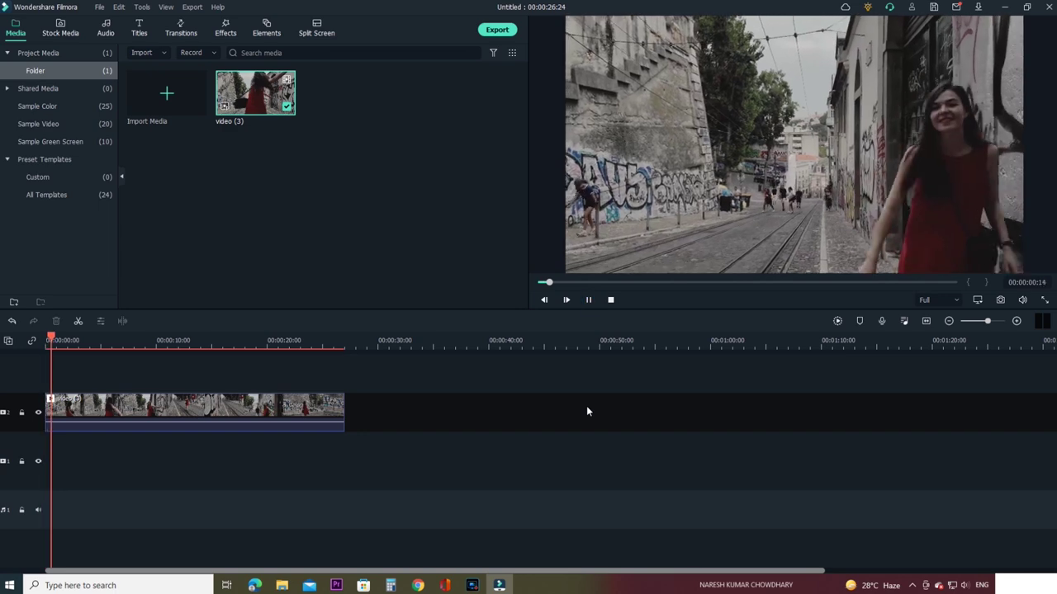
pyautogui.click(589, 300)
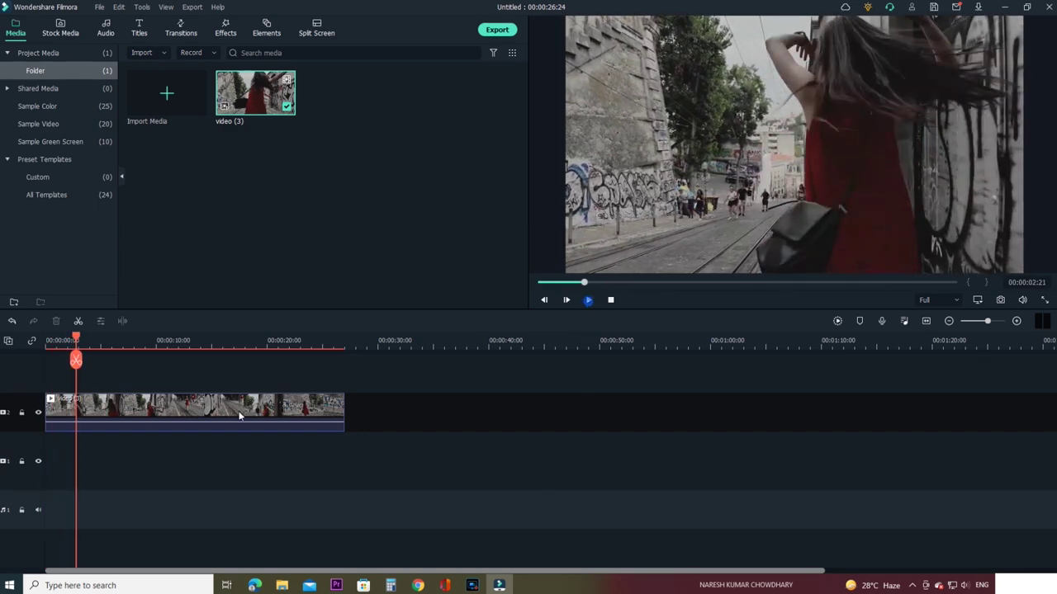
# Preview the three BackGround Afterimage effects and Beam E 02 among the AI Portrait effects, and play the clip from 00:00:16:15 for comparison
pyautogui.click(168, 417)
pyautogui.click(228, 34)
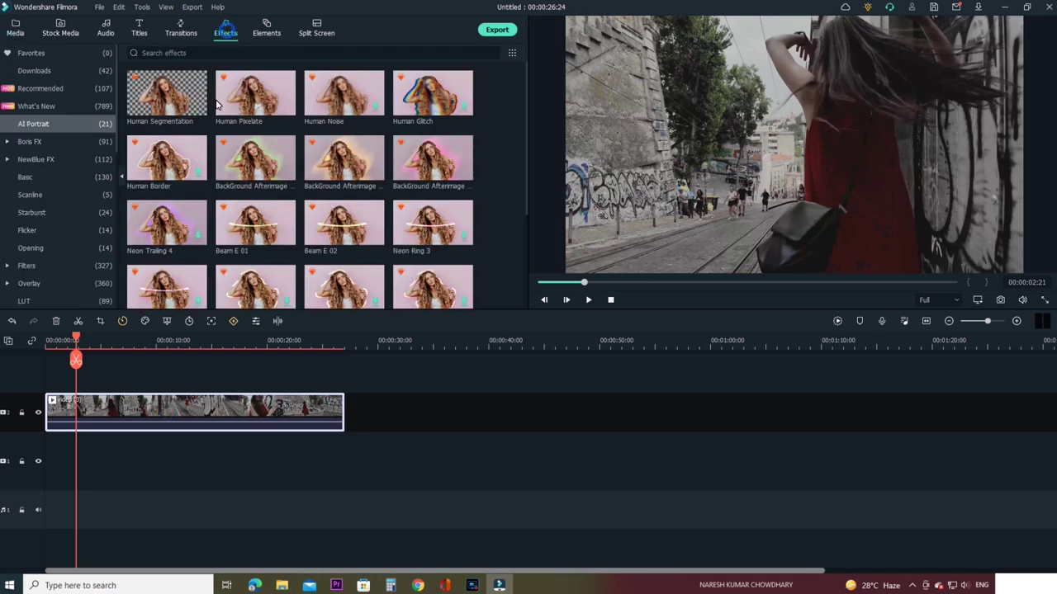
pyautogui.click(255, 157)
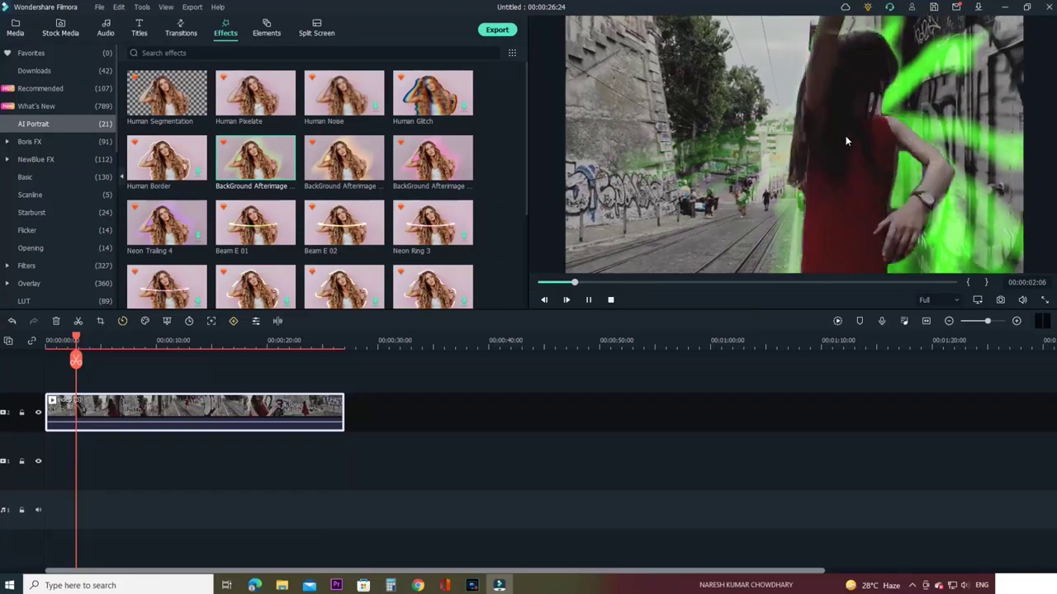
pyautogui.click(344, 163)
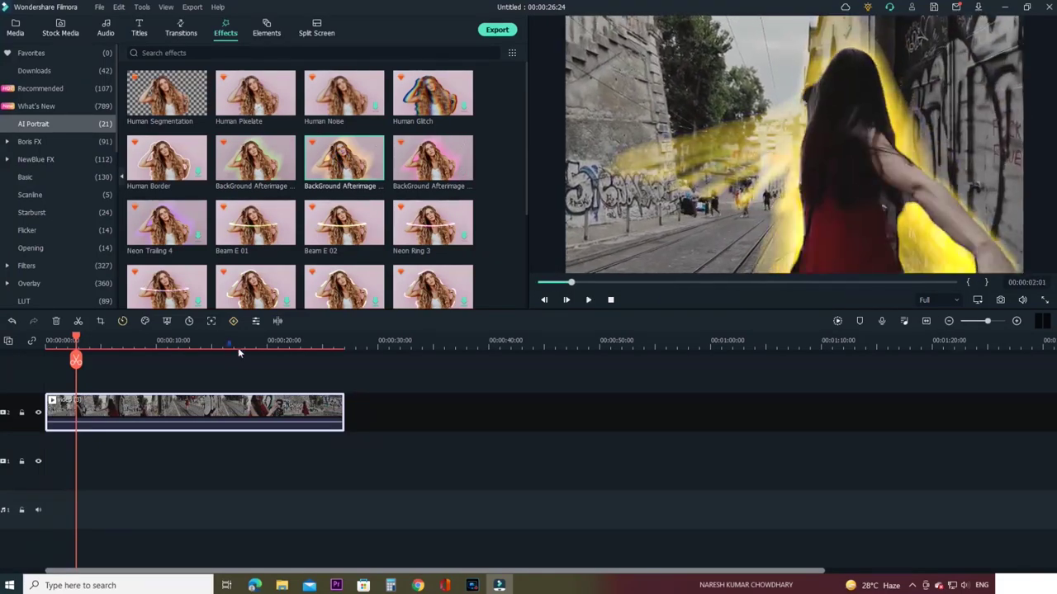
pyautogui.click(229, 344)
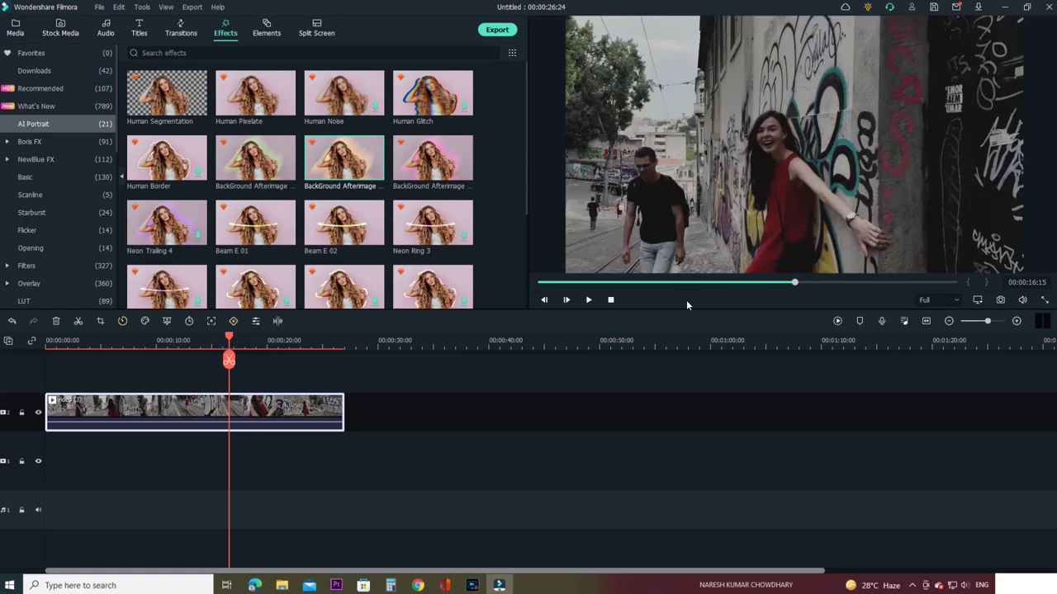
pyautogui.click(588, 300)
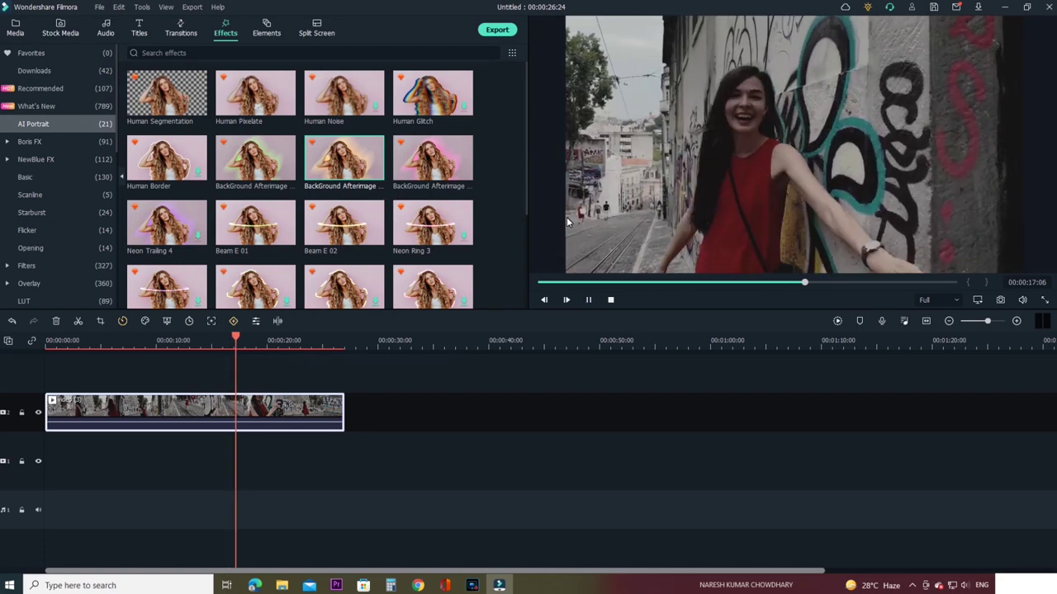
pyautogui.click(440, 163)
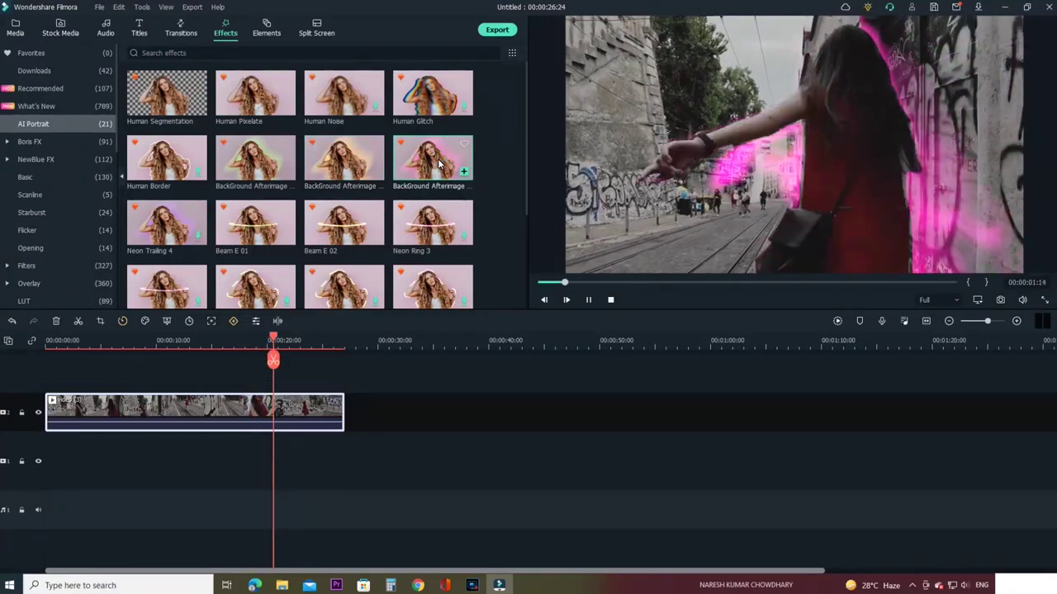
pyautogui.click(339, 235)
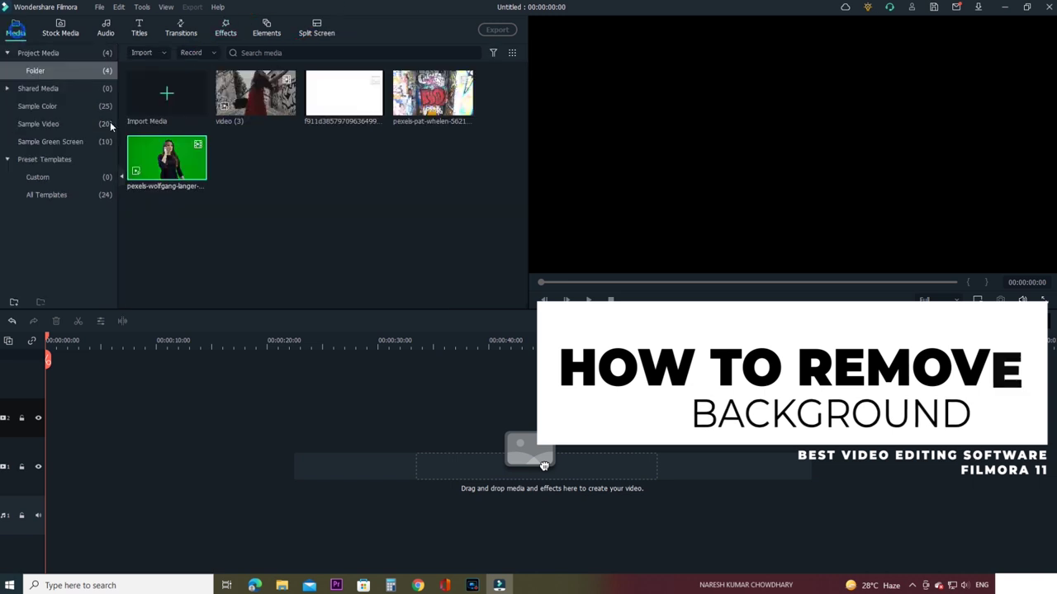
# Place the green-screen clip on timeline track 2, dismiss the settings mismatch prompt and close the gap so the clip starts at 00:00:00:00
pyautogui.moveTo(528, 450); pyautogui.dragTo(219, 432)
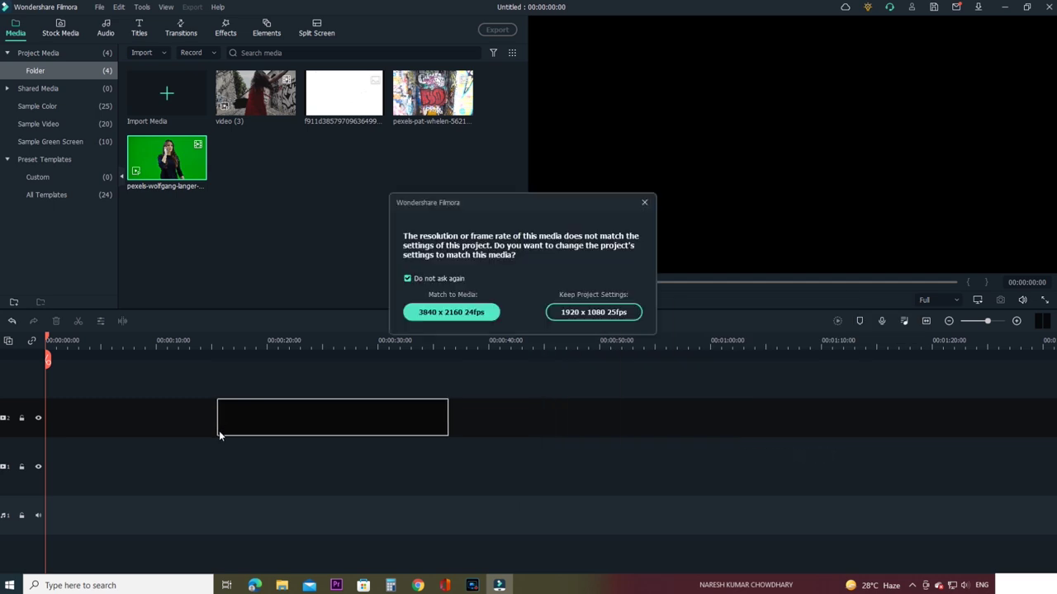
pyautogui.click(645, 202)
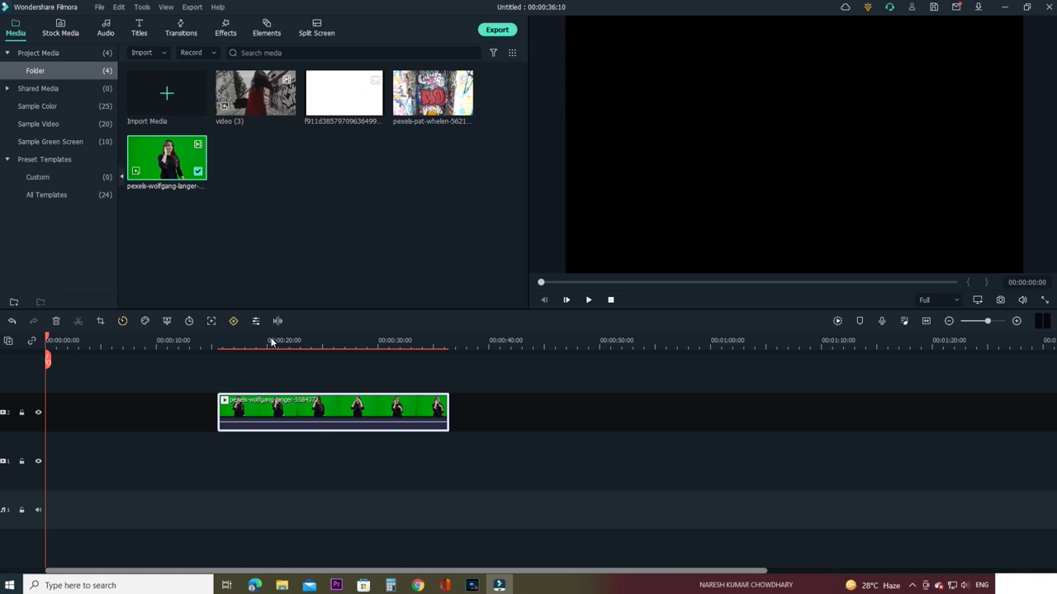
pyautogui.click(126, 409)
pyautogui.rightClick(127, 408)
pyautogui.click(157, 419)
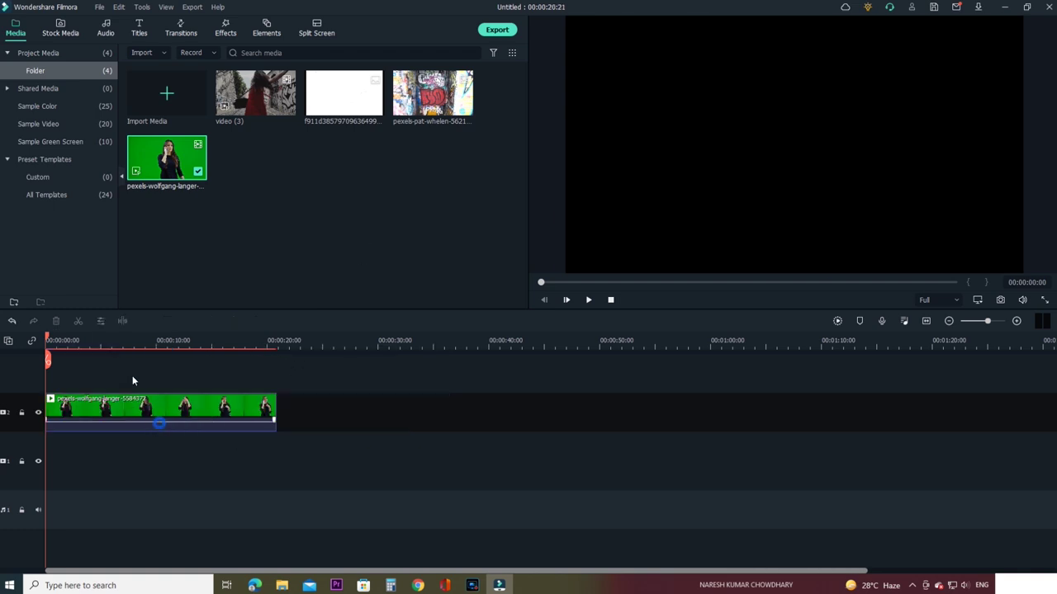
# Play parts of the green-screen clip, pause at 00:00:11:17 and view the available AI Portrait effects
pyautogui.click(587, 302)
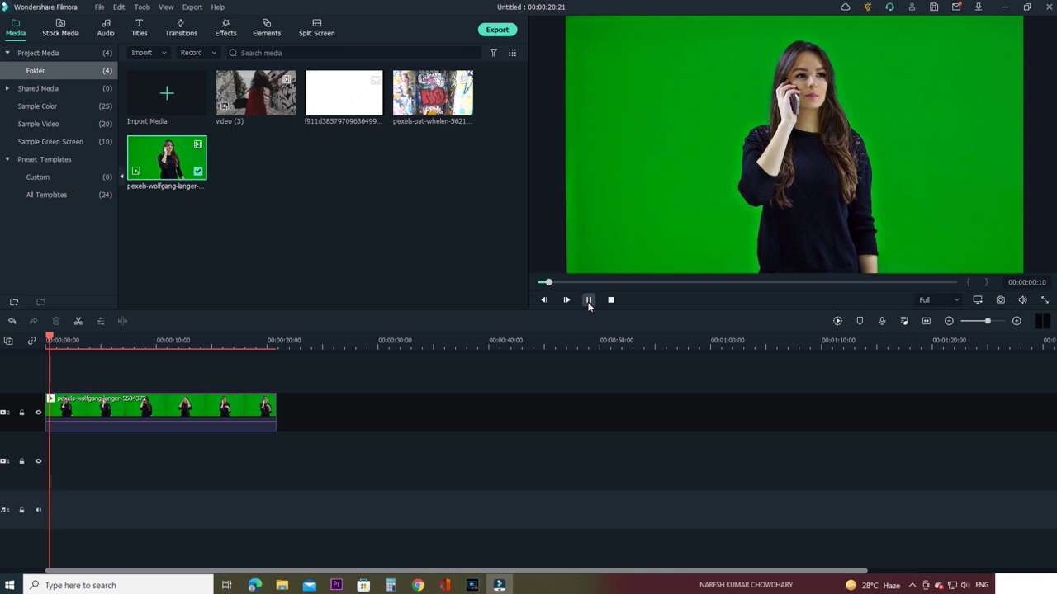
pyautogui.click(148, 348)
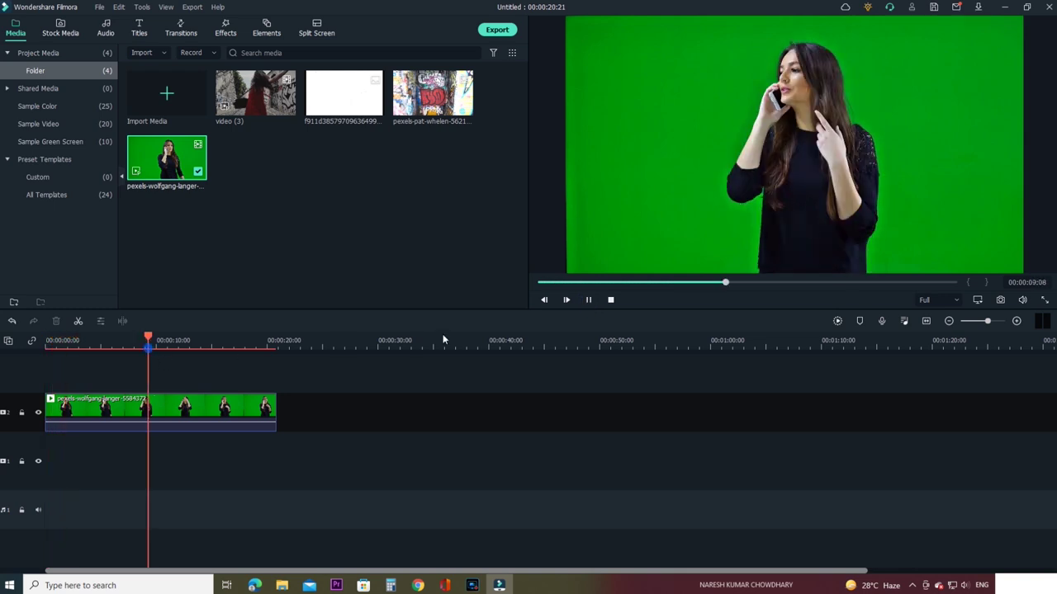
pyautogui.click(589, 301)
pyautogui.click(588, 301)
pyautogui.click(589, 300)
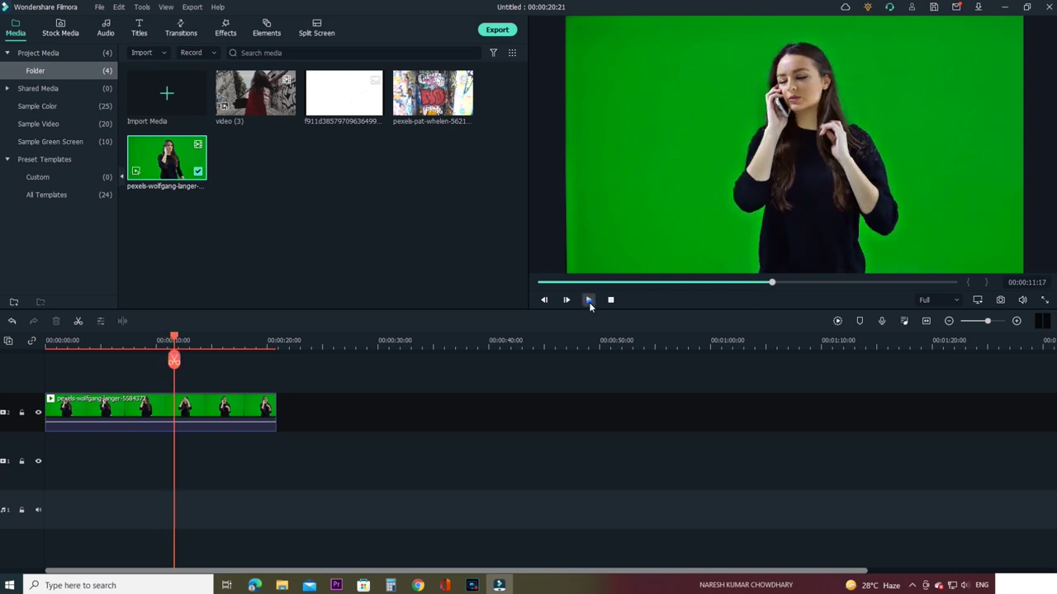
pyautogui.click(230, 40)
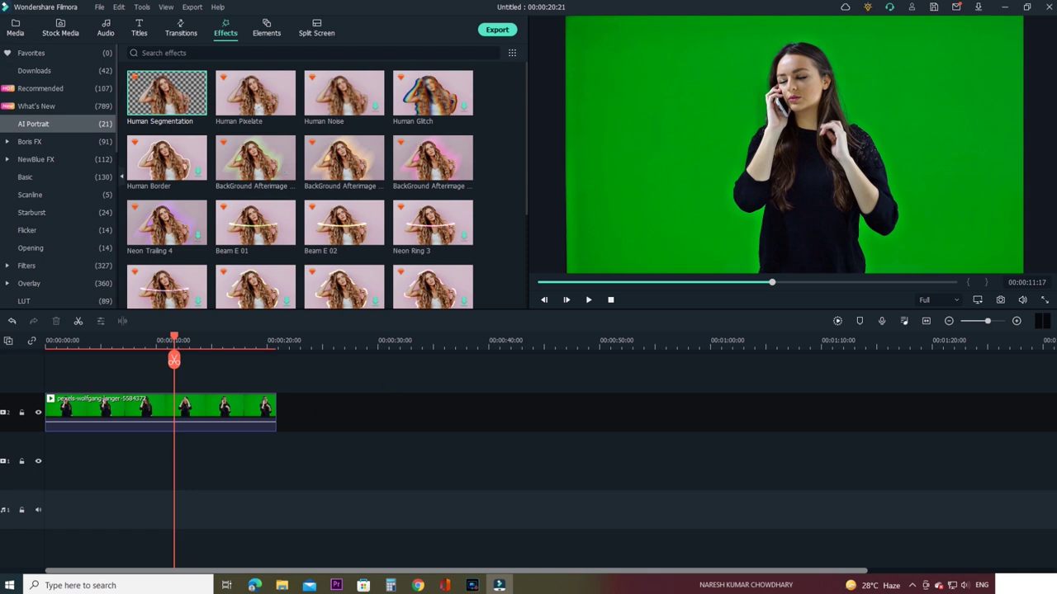
# Place the graffiti clip and the white image back to back on track 1, ending level with the green-screen clip, dismissing the mismatch prompt
pyautogui.click(15, 27)
pyautogui.moveTo(418, 118); pyautogui.dragTo(176, 483)
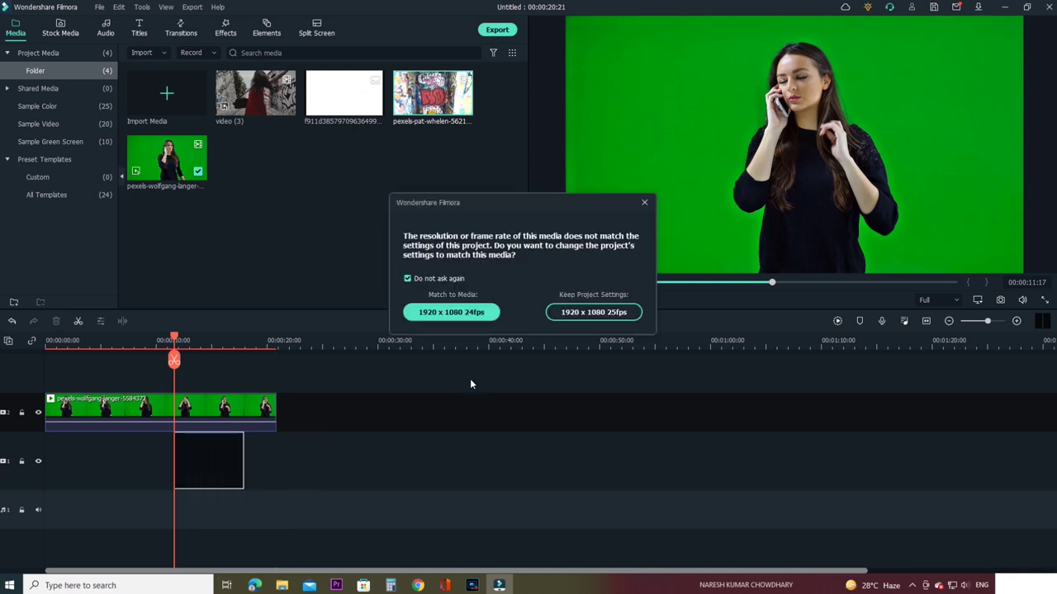
pyautogui.click(644, 202)
pyautogui.moveTo(337, 104); pyautogui.dragTo(171, 460)
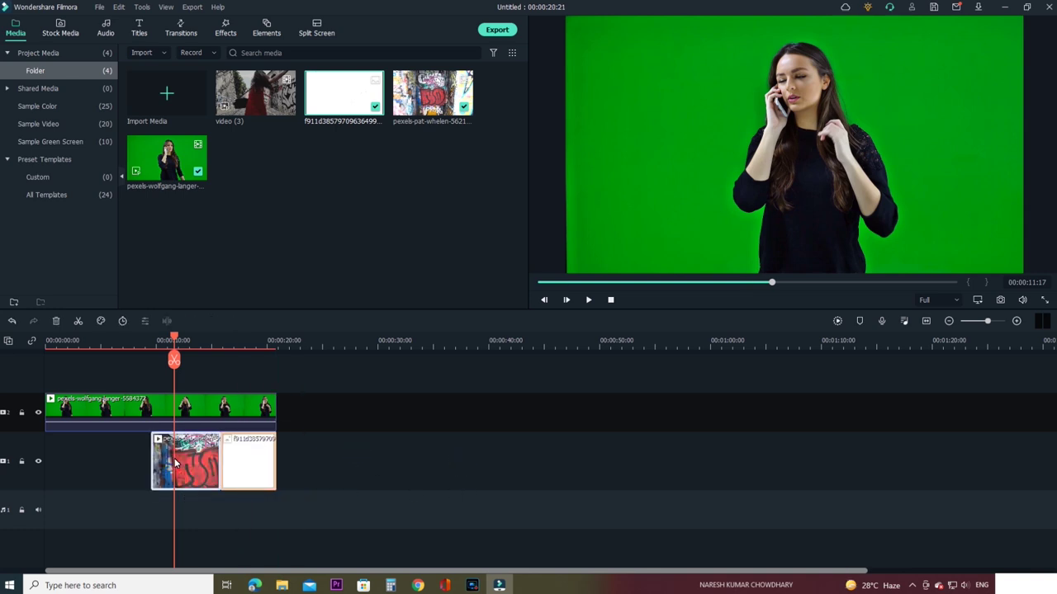
pyautogui.click(426, 445)
# Inspect the green-screen clip at several points before and above the graffiti and white backgrounds on the timeline
pyautogui.click(107, 347)
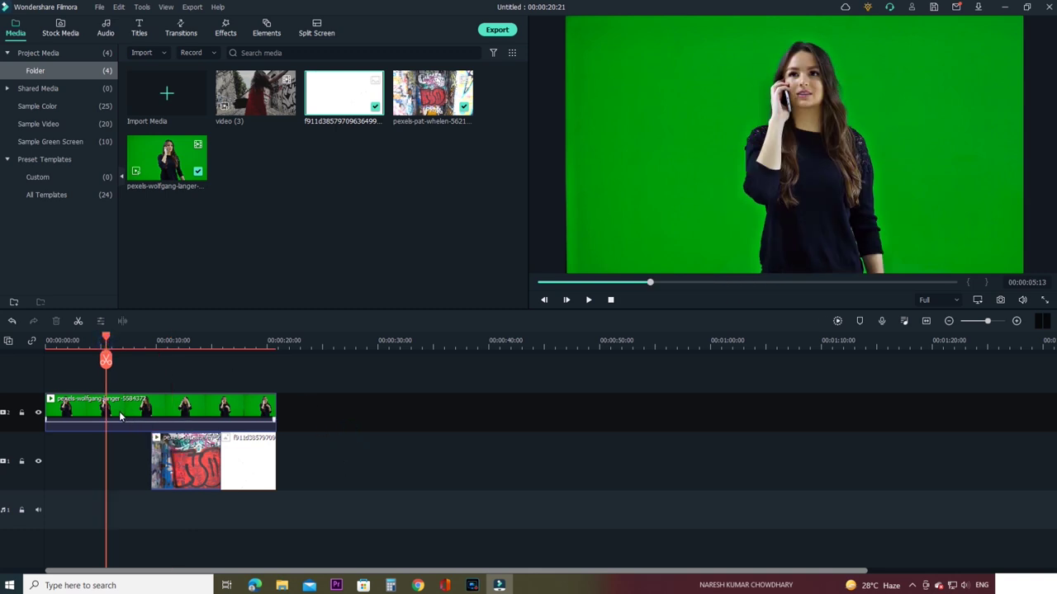
pyautogui.click(176, 346)
pyautogui.click(251, 345)
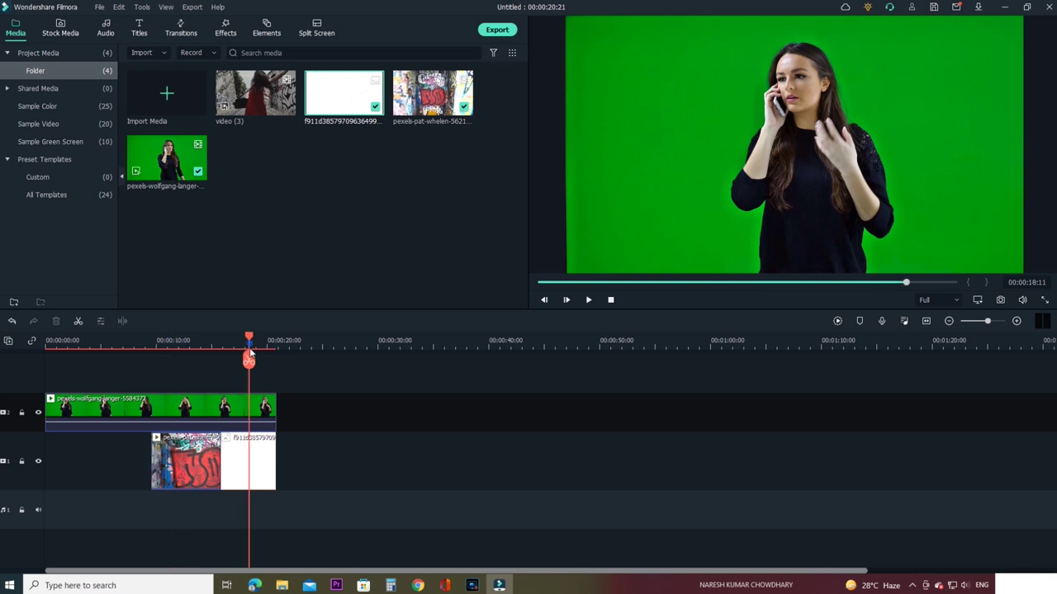
pyautogui.click(105, 345)
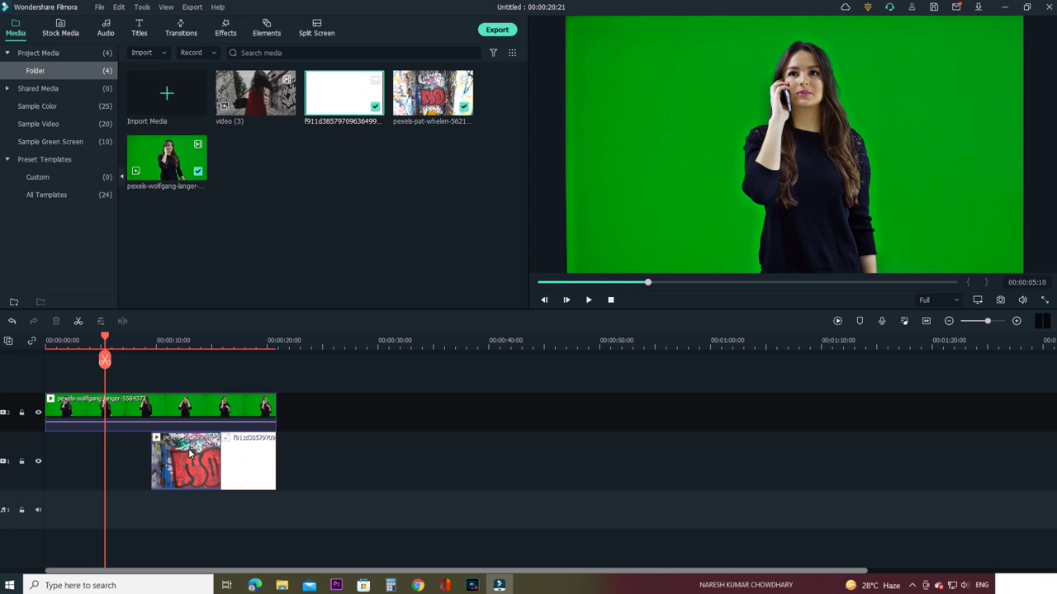
pyautogui.click(183, 341)
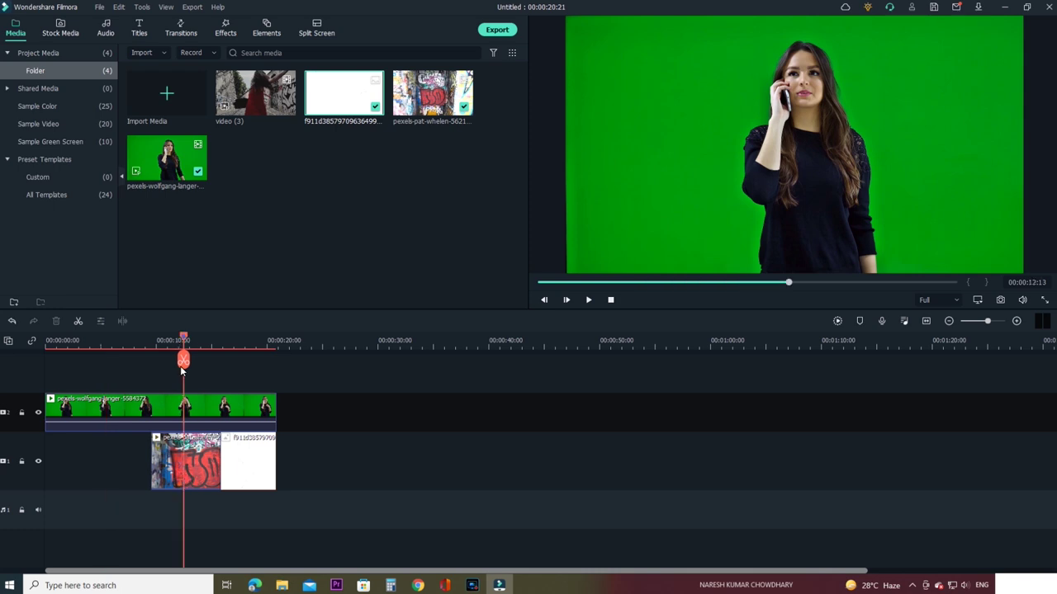
pyautogui.click(197, 463)
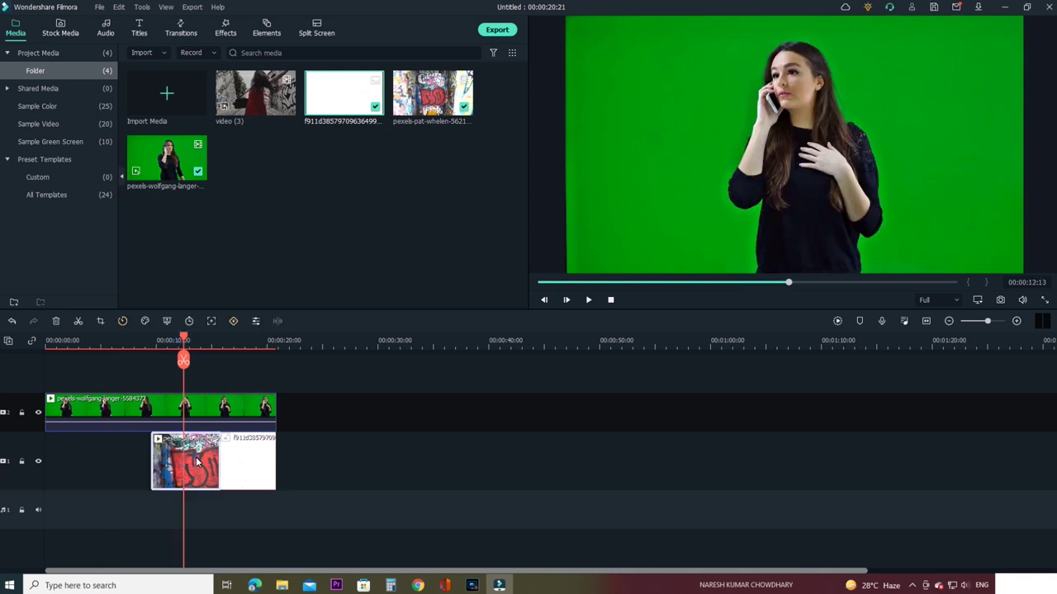
pyautogui.click(260, 470)
# Apply the Human Segmentation effect to the green-screen clip and play it from 00:00:06:18 across both backgrounds
pyautogui.click(119, 341)
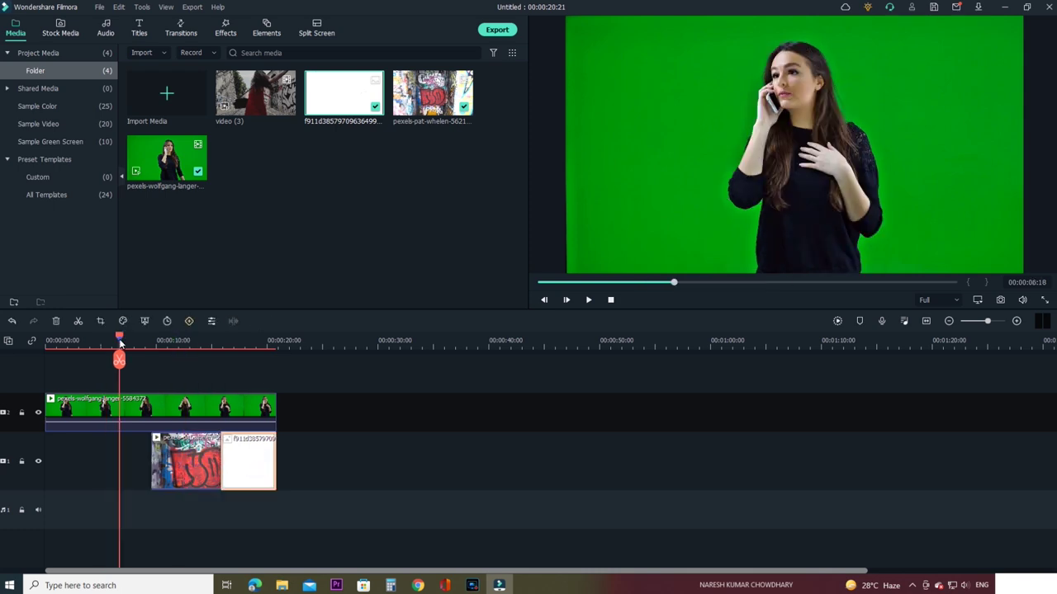
pyautogui.click(222, 28)
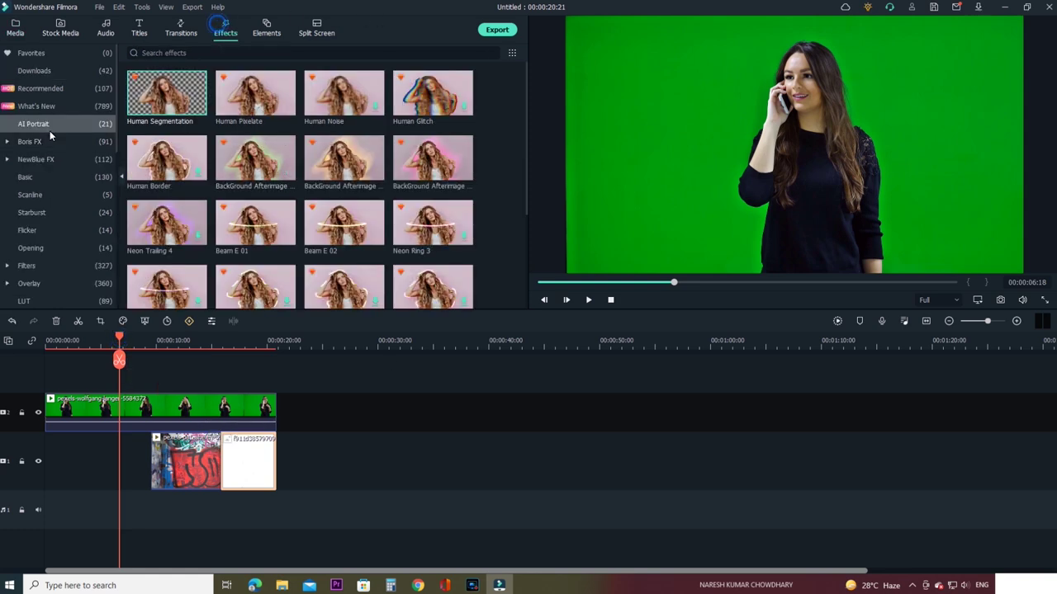
pyautogui.moveTo(153, 95); pyautogui.dragTo(165, 408)
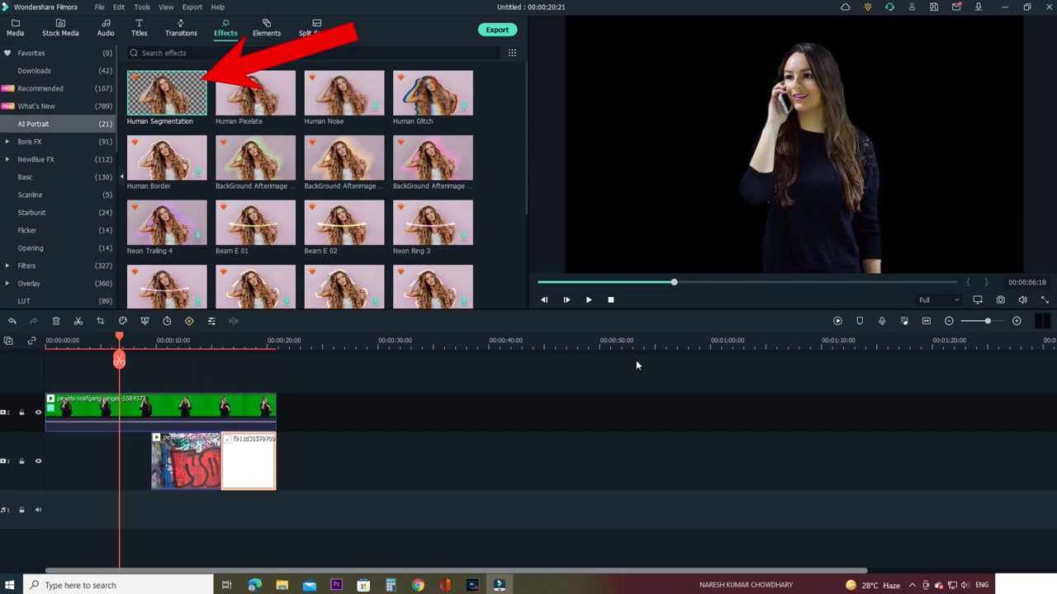
pyautogui.click(589, 300)
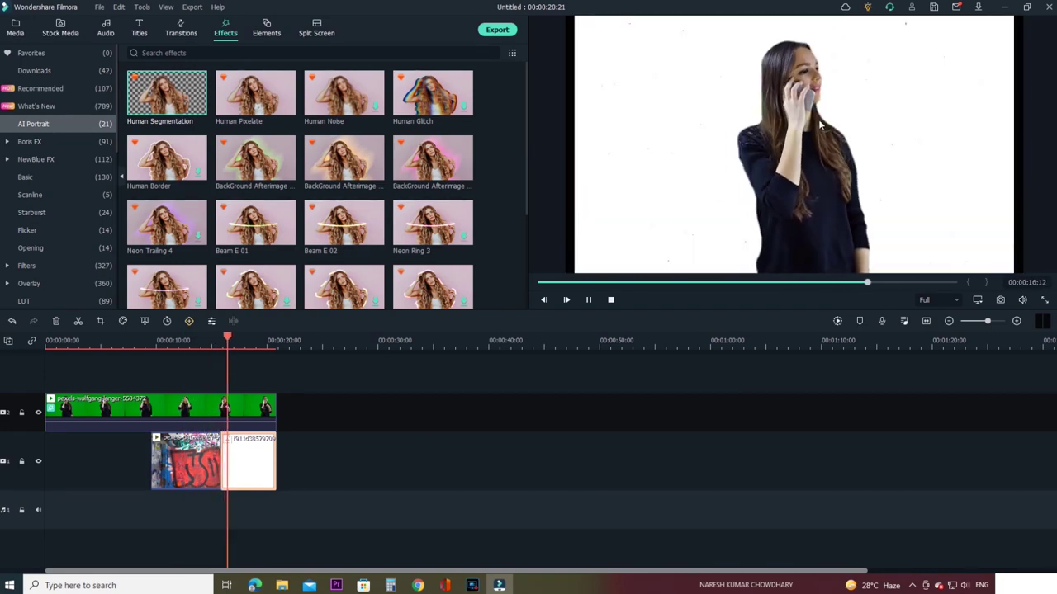
pyautogui.click(184, 347)
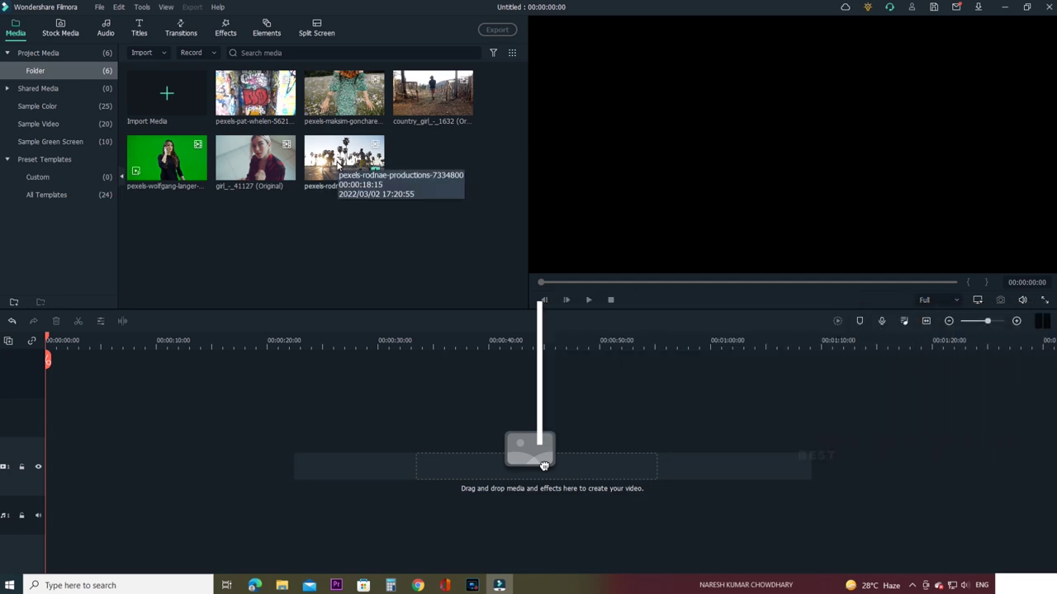
# Place the roller-skating clip at the start of track 1, dismiss the settings mismatch prompt and play the clip
pyautogui.moveTo(338, 165); pyautogui.dragTo(9, 491)
pyautogui.click(644, 203)
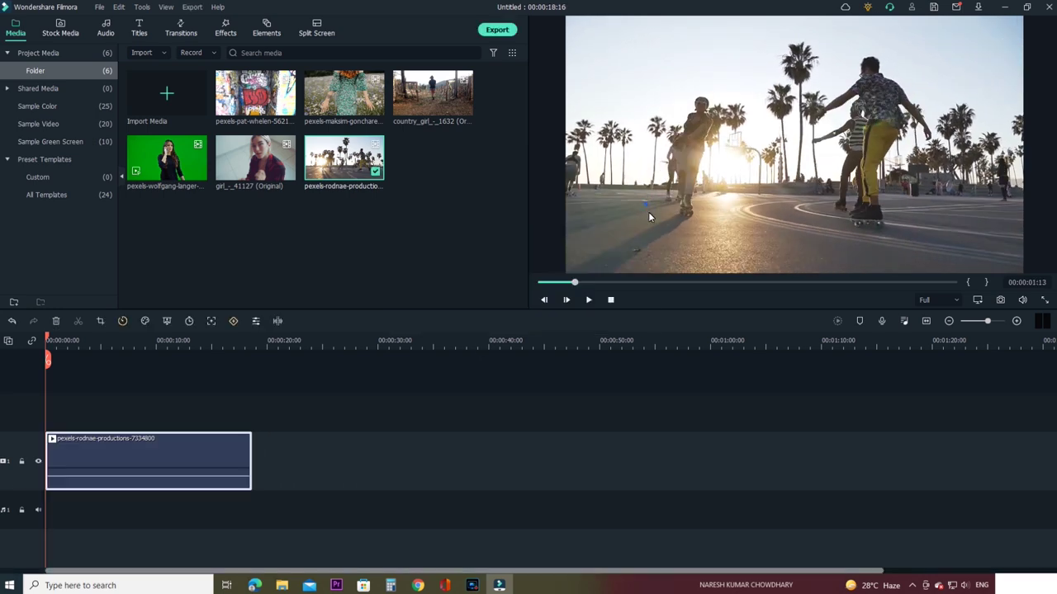
pyautogui.click(588, 301)
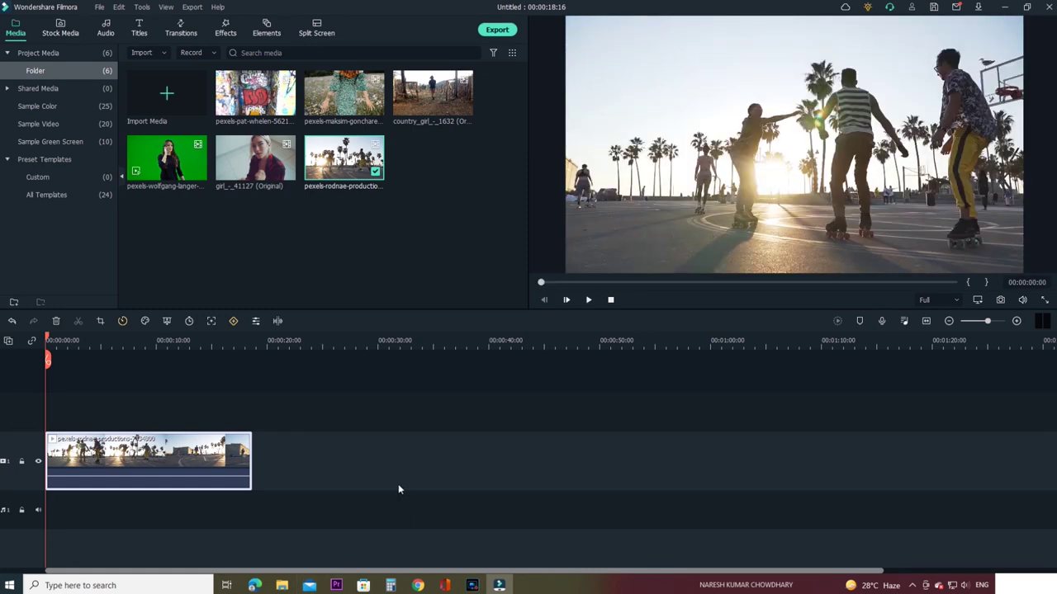
pyautogui.click(547, 400)
# Open Speed Ramping for the roller-skating clip, apply the Bullet Time preset and play the result
pyautogui.rightClick(142, 455)
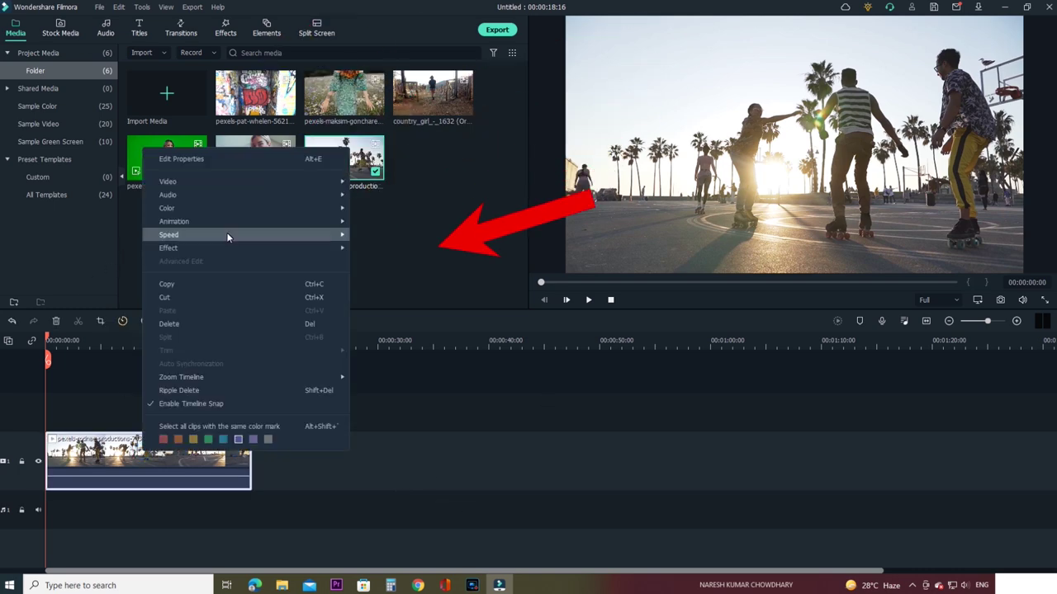
pyautogui.moveTo(228, 236)
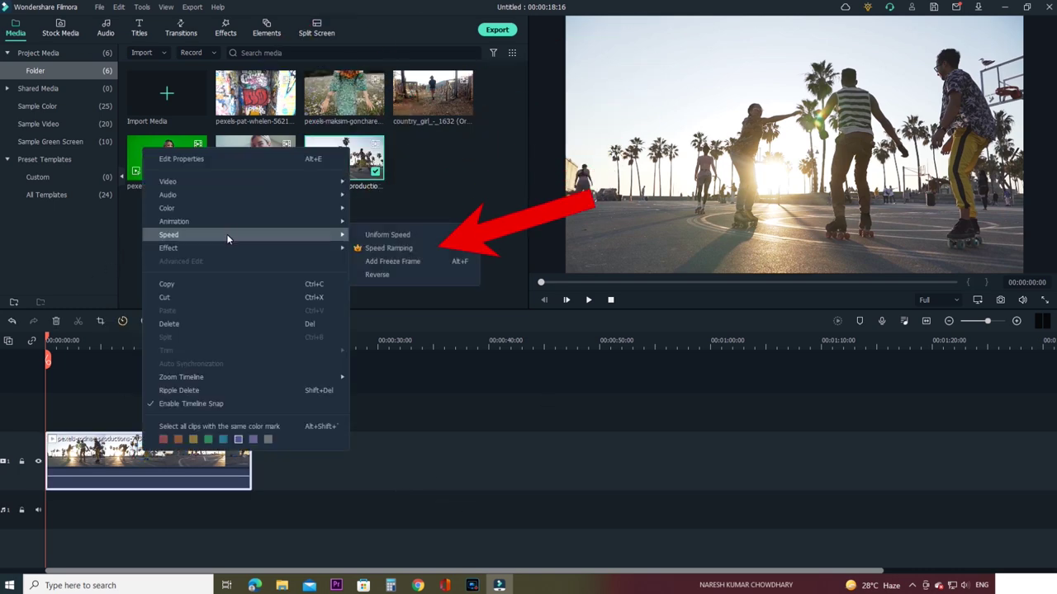
pyautogui.click(397, 250)
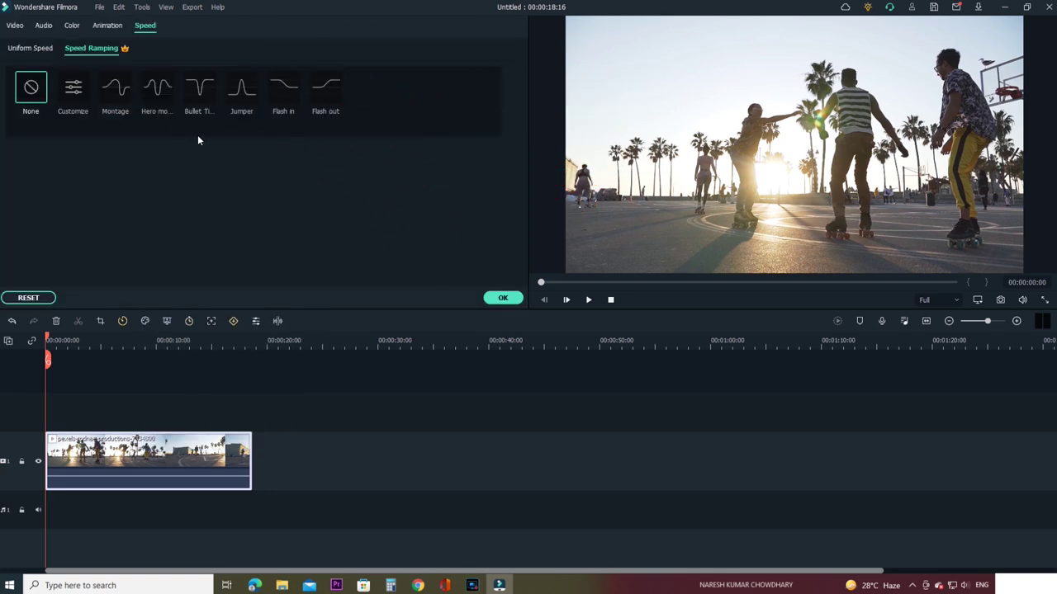
pyautogui.click(199, 90)
pyautogui.click(588, 300)
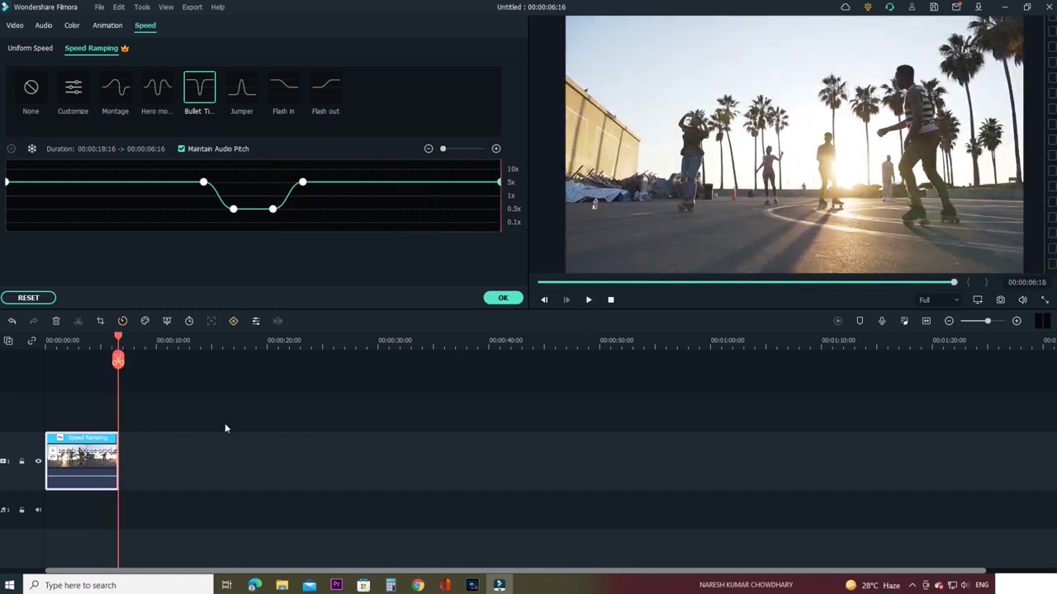
# Switch the speed ramp to Customize and add a speed keyframe at 00:00:02:14
pyautogui.click(74, 341)
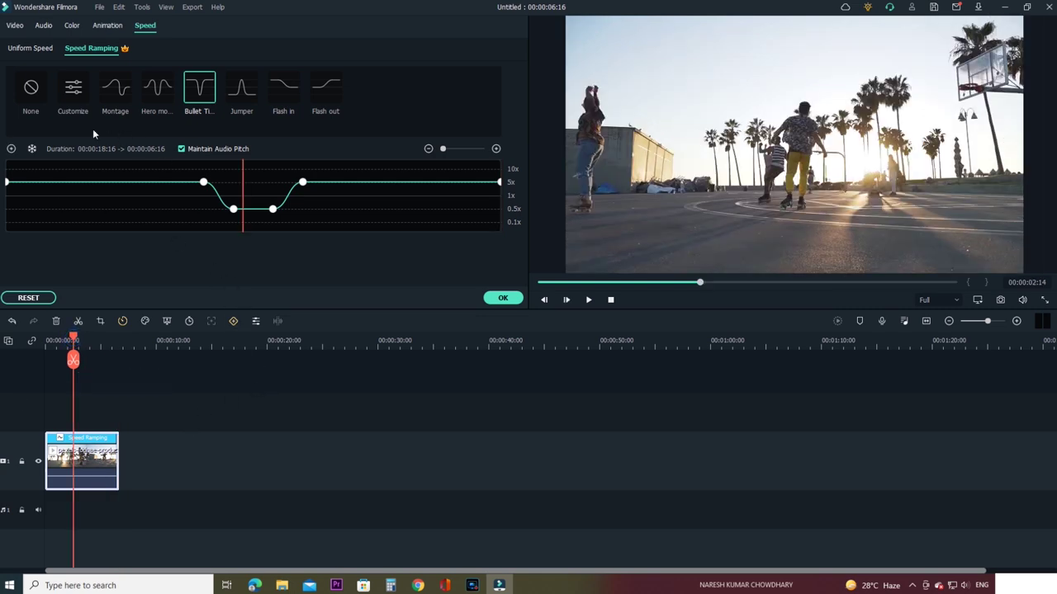
pyautogui.click(74, 95)
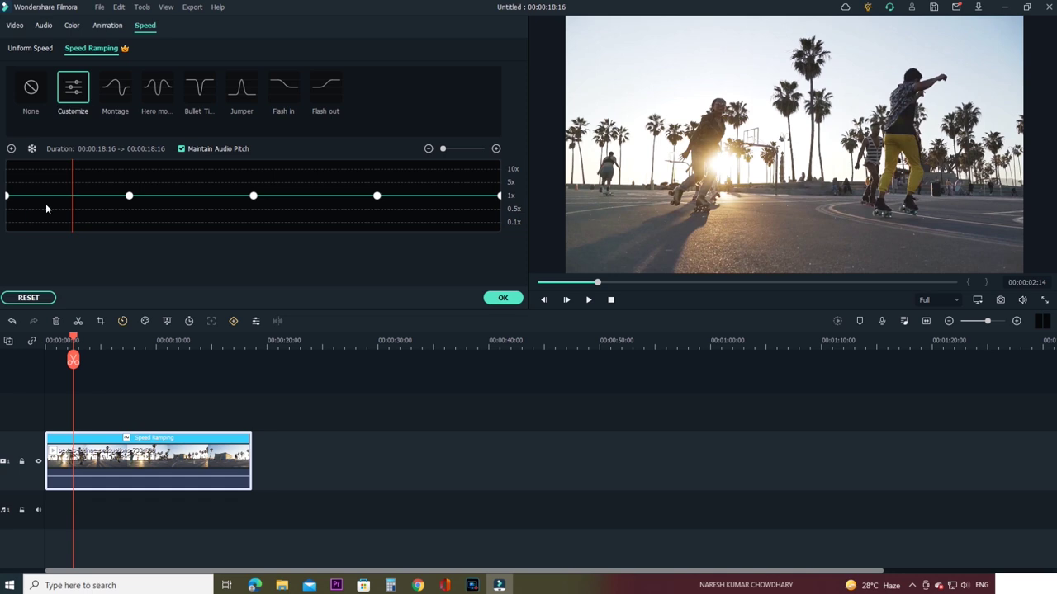
pyautogui.click(12, 149)
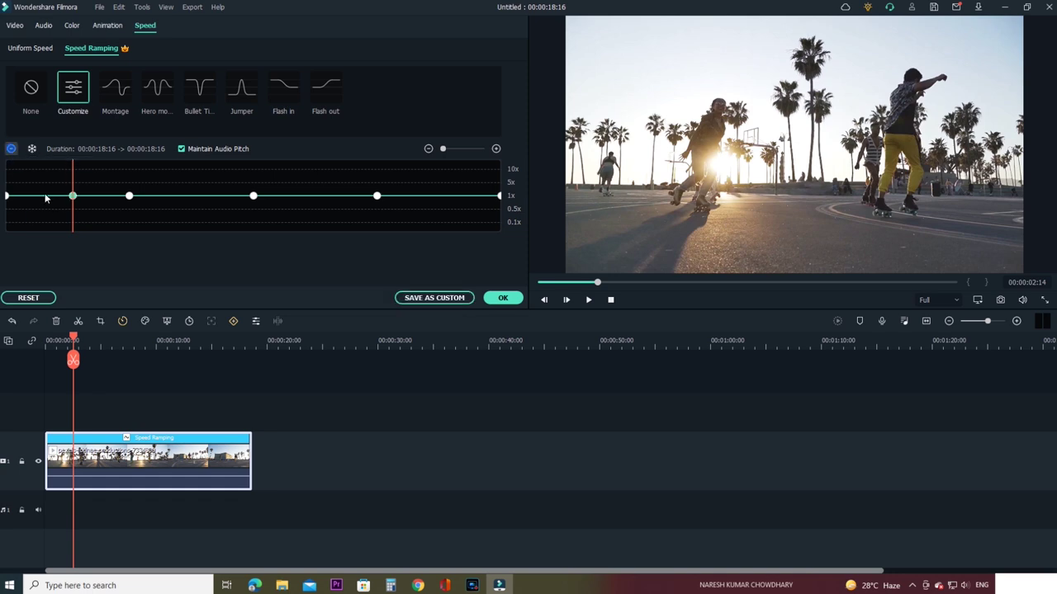
# Add speed keyframes to the custom ramp at 00:00:07:04, 00:00:11:16 and 00:00:16:08
pyautogui.click(196, 165)
pyautogui.click(11, 148)
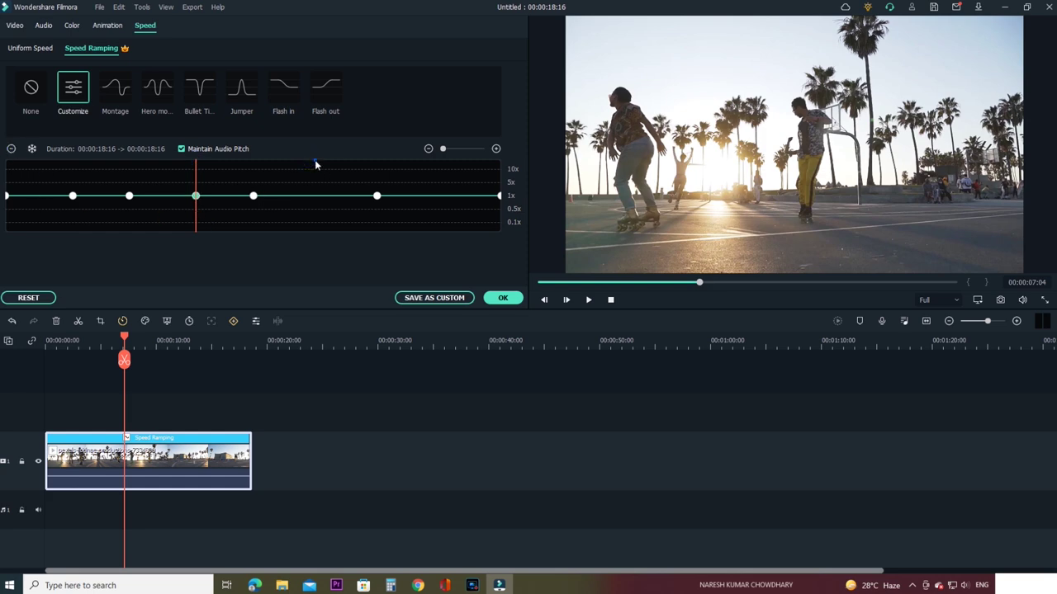
pyautogui.click(314, 162)
pyautogui.click(11, 149)
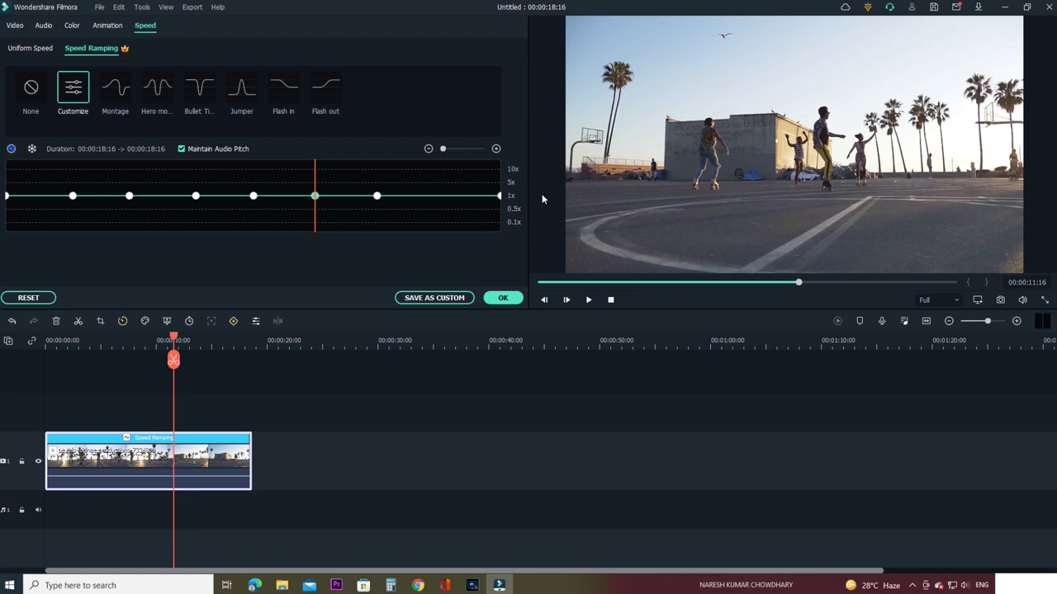
pyautogui.click(441, 168)
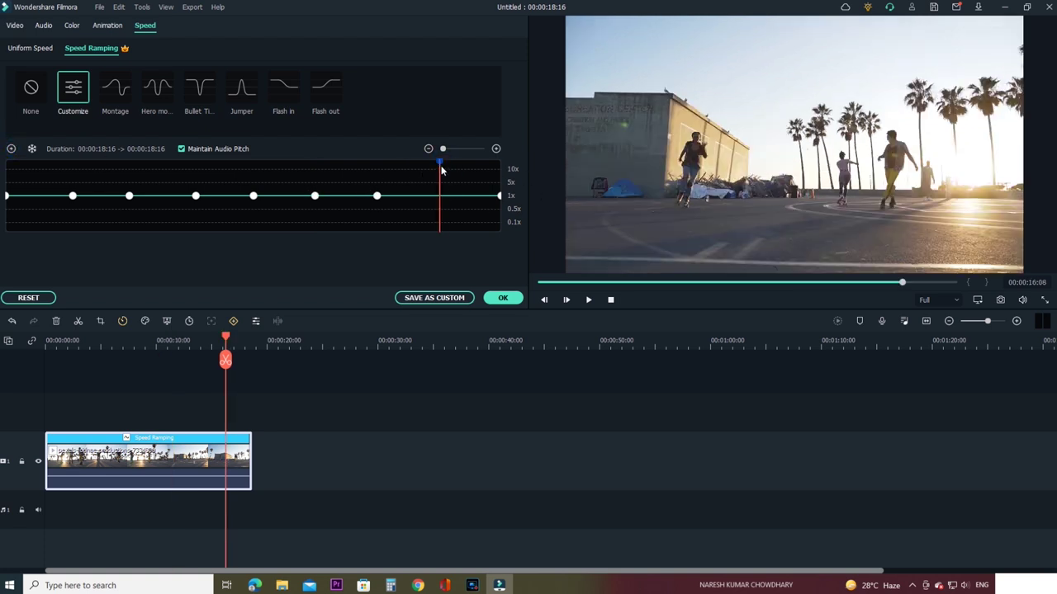
pyautogui.click(12, 149)
# Shape the speed curve with peaks above 5x at the 00:00:02:14 and 00:00:11:16 keyframes, slightly below 1x between them, and near 0.5x after them
pyautogui.click(72, 166)
pyautogui.click(73, 165)
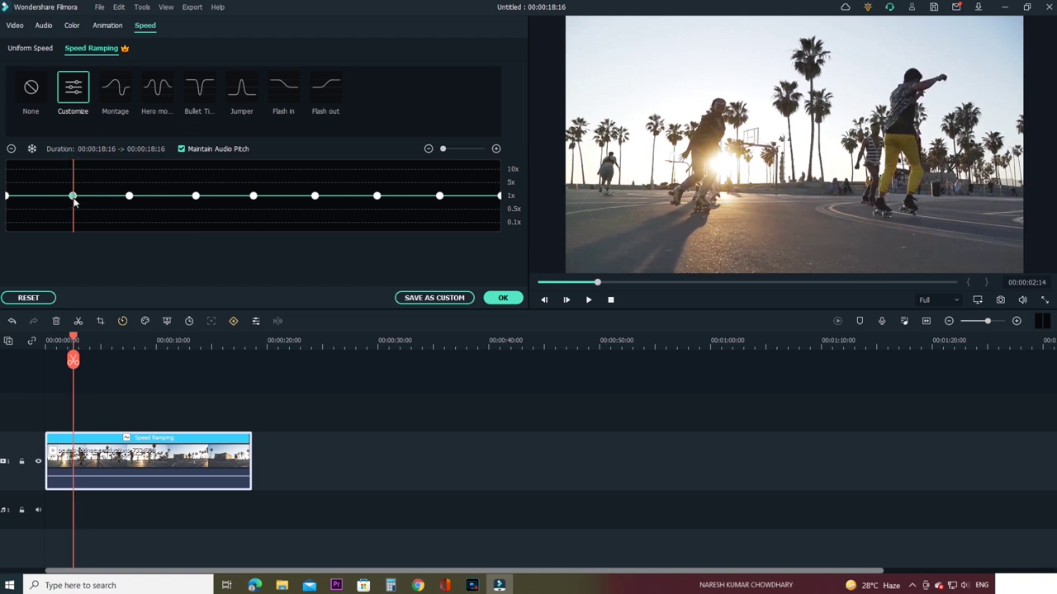
pyautogui.moveTo(74, 198); pyautogui.dragTo(77, 181)
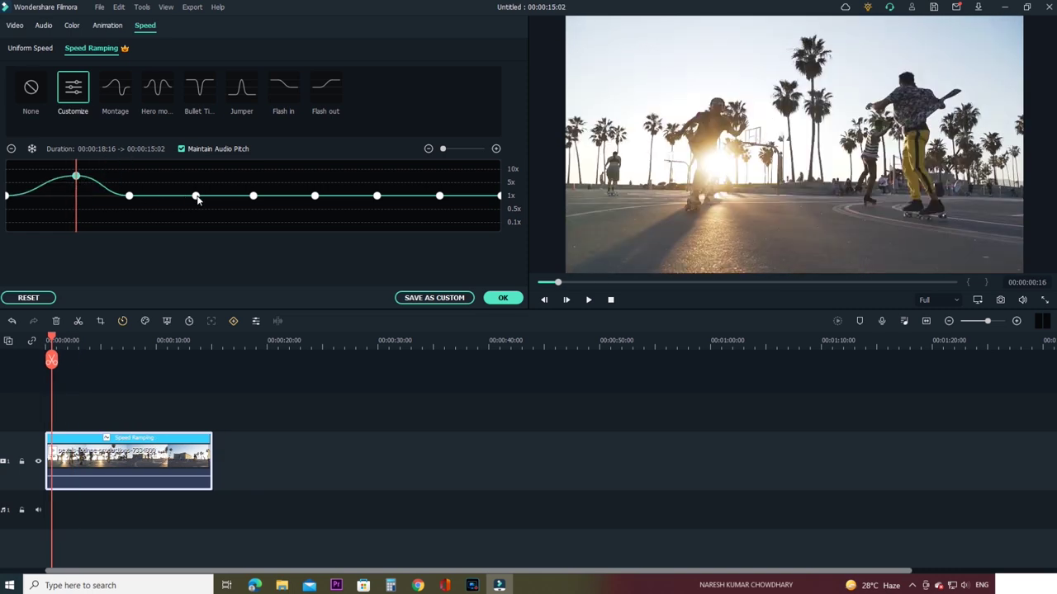
pyautogui.moveTo(195, 195); pyautogui.dragTo(195, 222)
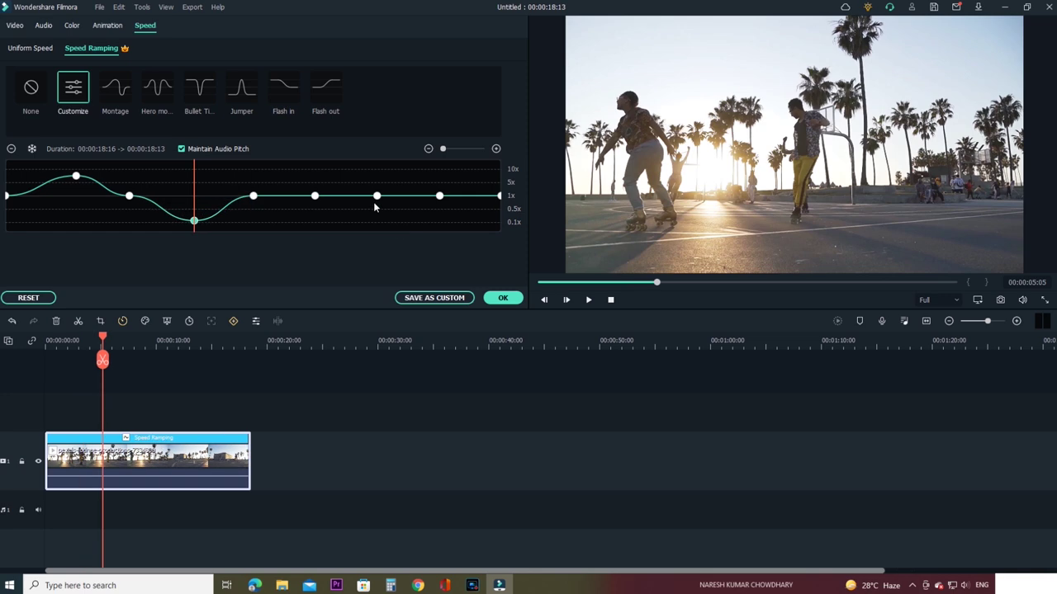
pyautogui.moveTo(315, 195); pyautogui.dragTo(316, 172)
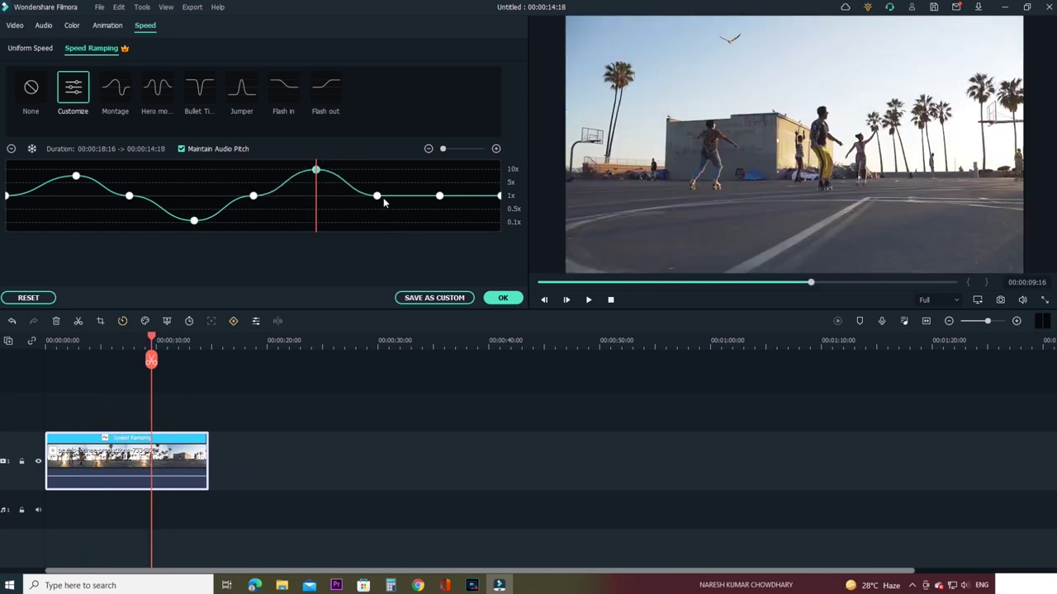
pyautogui.moveTo(377, 195); pyautogui.dragTo(378, 217)
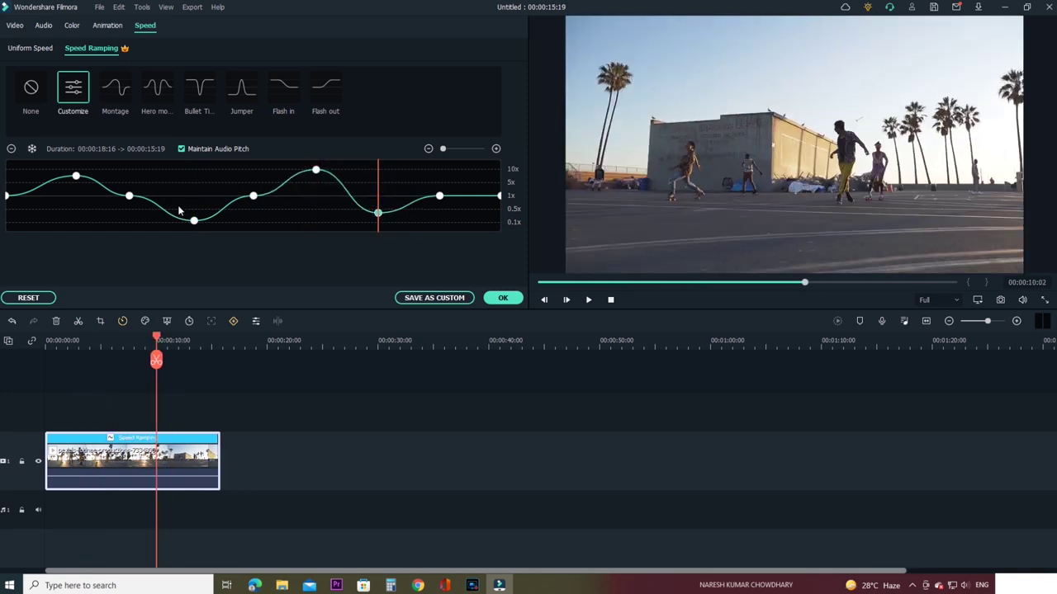
pyautogui.moveTo(194, 220); pyautogui.dragTo(192, 199)
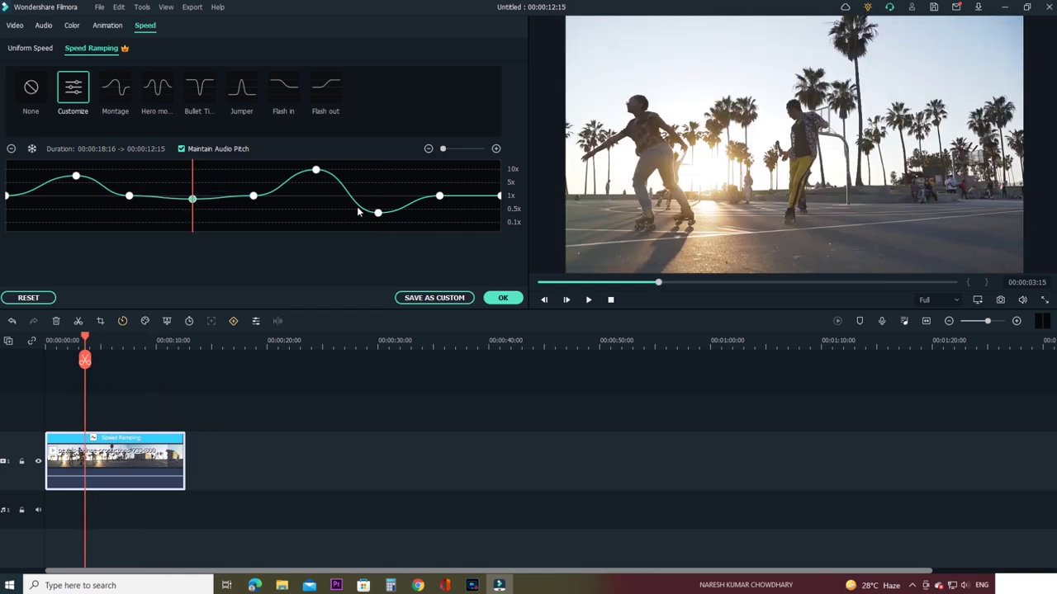
# Play the roller-skating clip from the start to review the custom speed ramp, and confirm the ramp settings
pyautogui.click(31, 203)
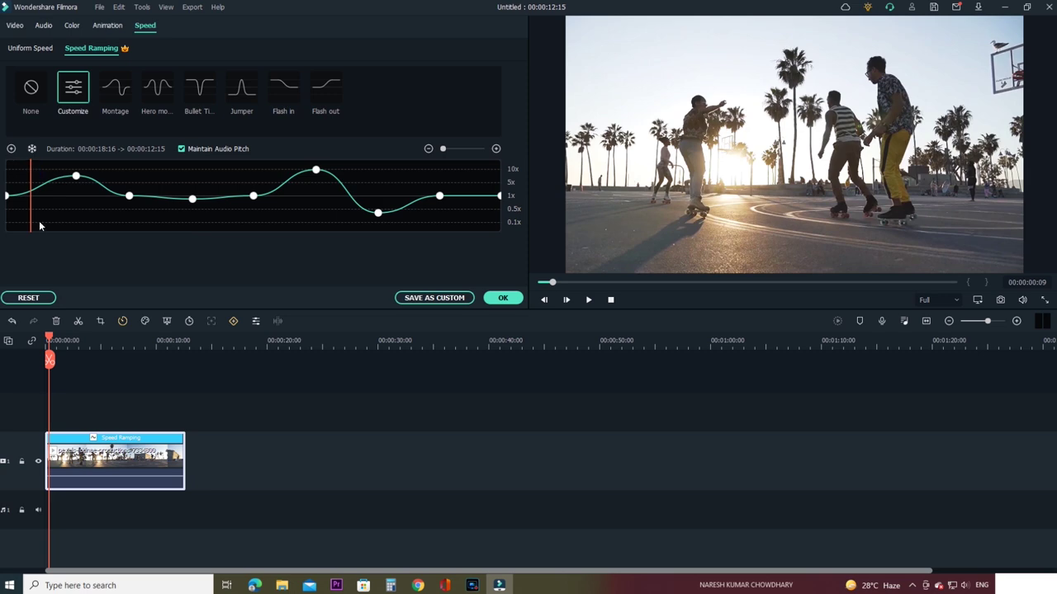
pyautogui.click(5, 221)
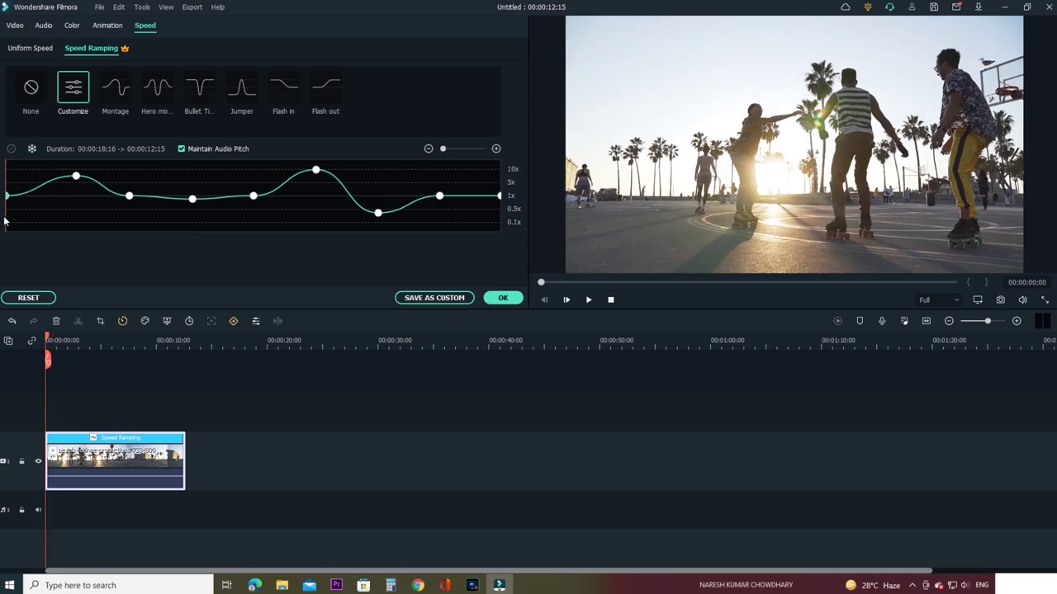
pyautogui.click(589, 300)
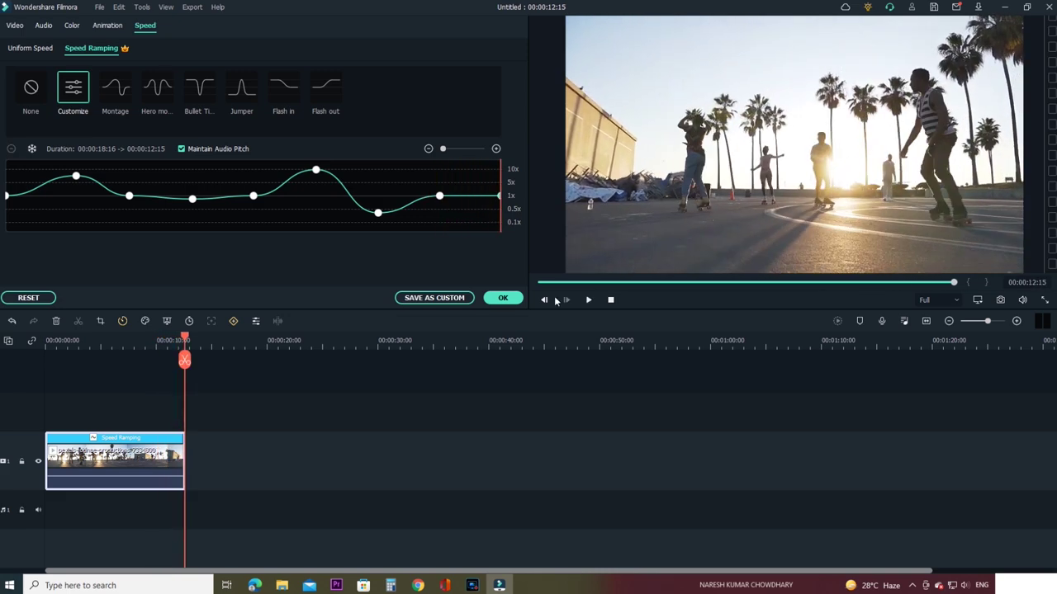
pyautogui.click(97, 345)
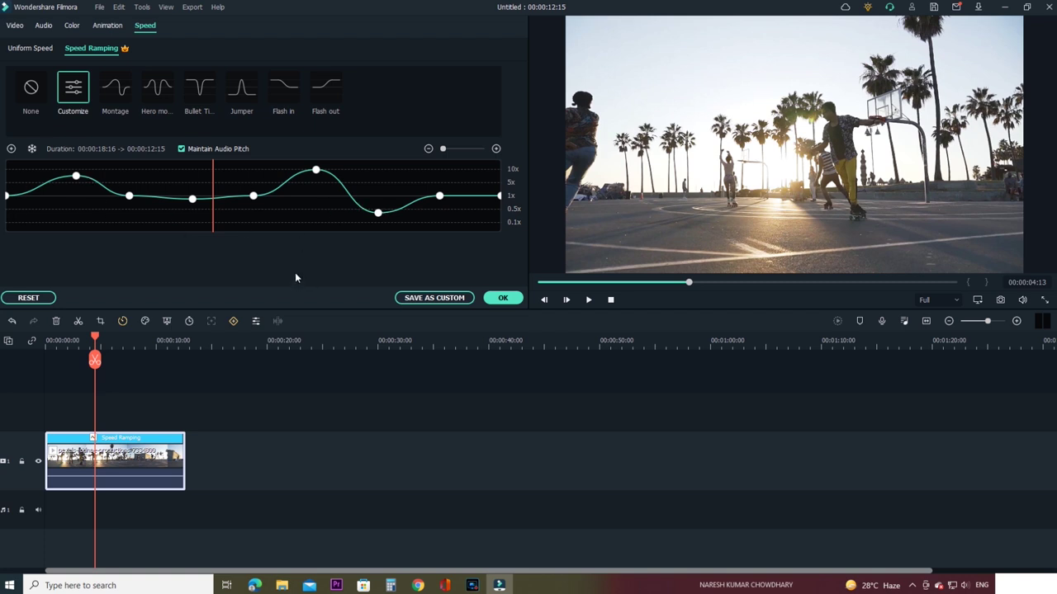
pyautogui.click(503, 298)
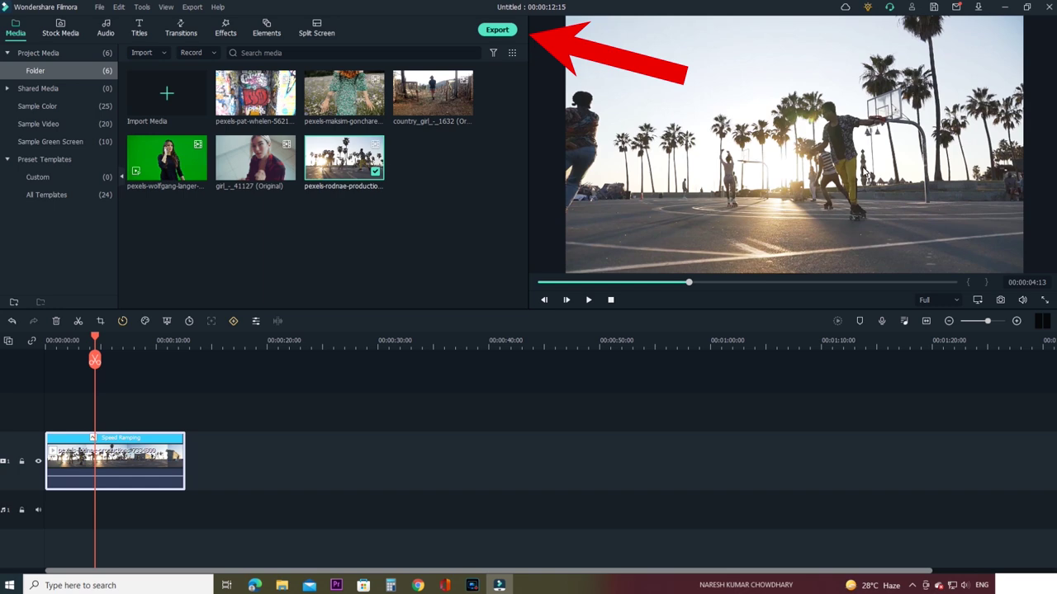
# Replace the roller-skating clip with the green-screen clip at the start of track 1, dismiss the settings mismatch prompt and play it
pyautogui.press('Delete')
pyautogui.moveTo(544, 466); pyautogui.dragTo(35, 467)
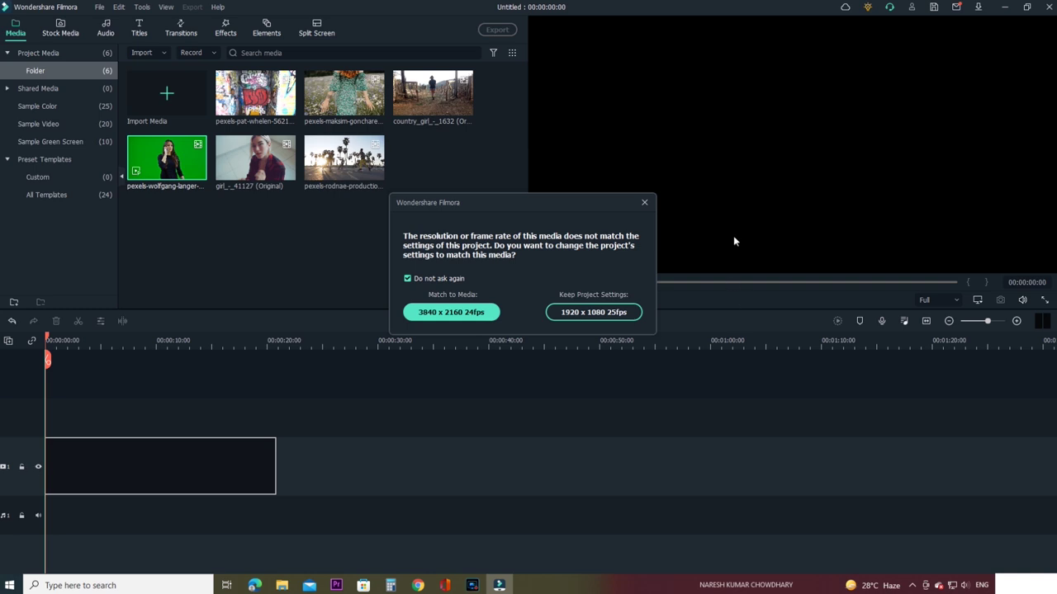
pyautogui.click(645, 204)
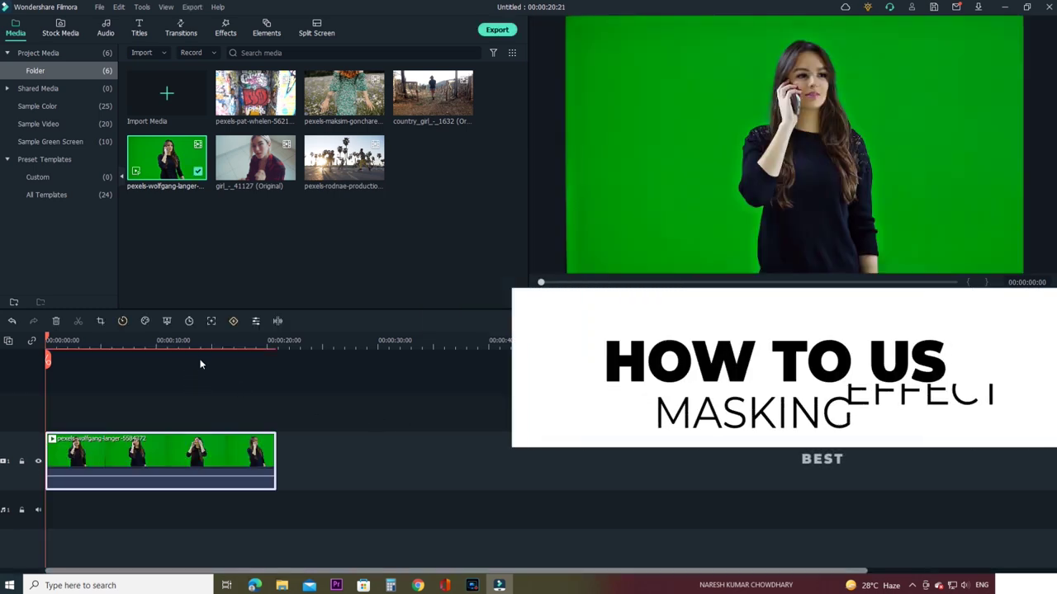
pyautogui.press('space')
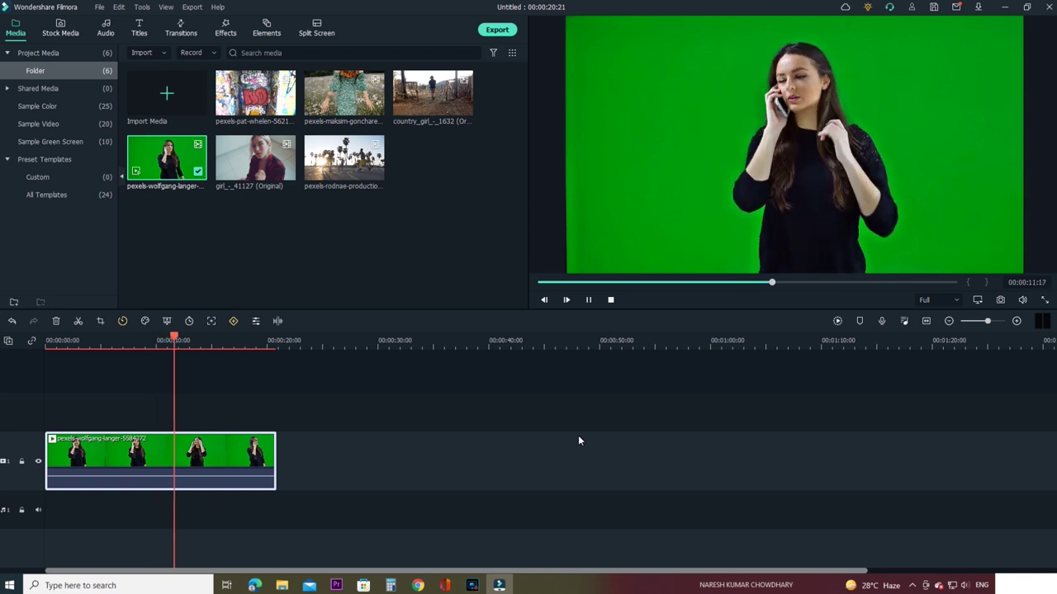
pyautogui.click(588, 302)
pyautogui.click(148, 343)
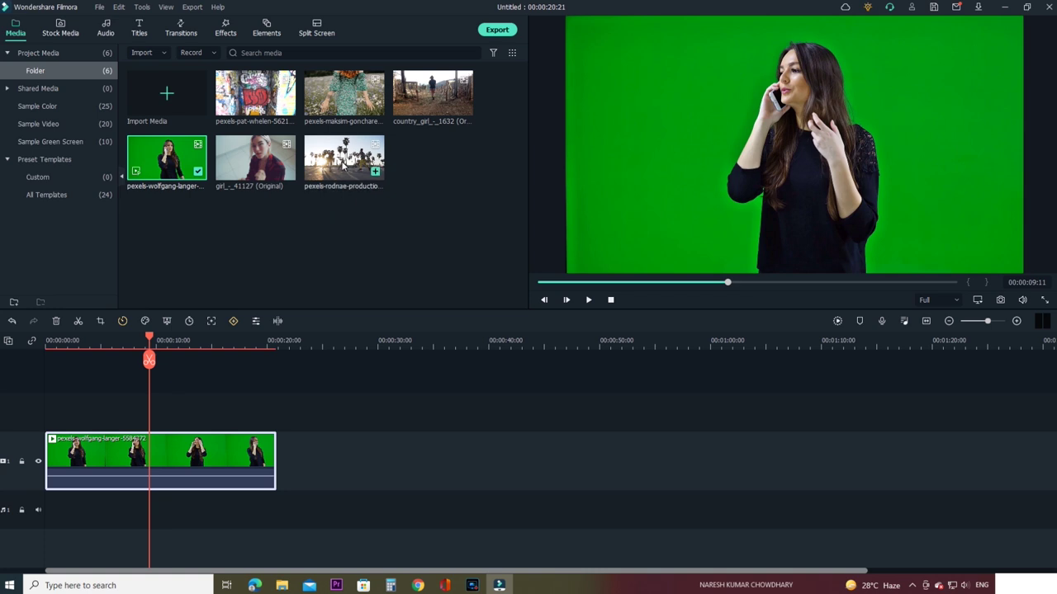
# Move the green-screen clip to track 2 and place the roller-skating clip beneath it at the start of track 1, dismissing the mismatch prompt
pyautogui.moveTo(343, 159); pyautogui.dragTo(338, 515)
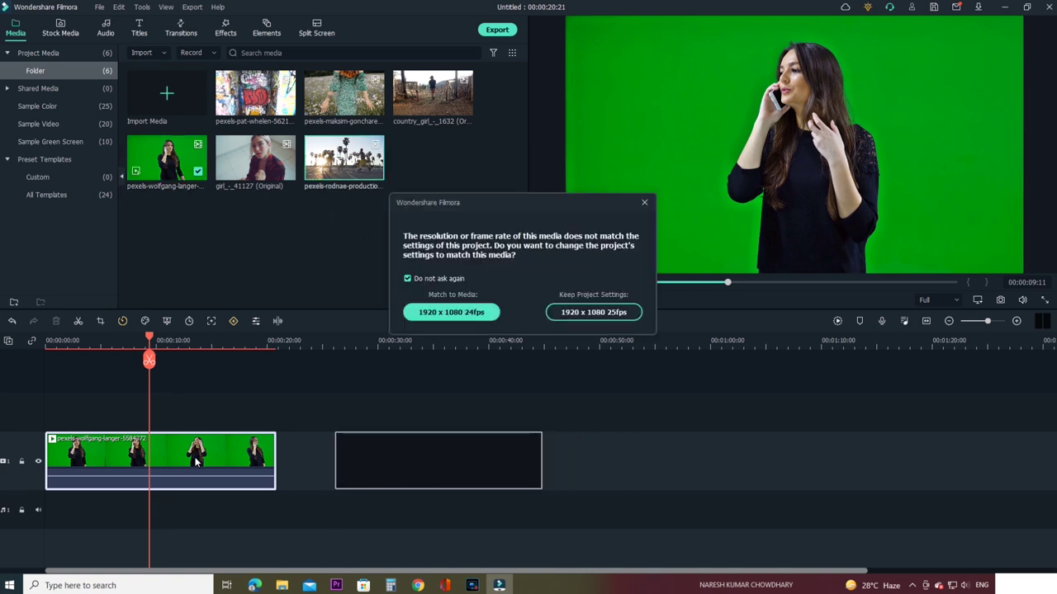
pyautogui.click(654, 206)
pyautogui.moveTo(217, 450); pyautogui.dragTo(216, 406)
pyautogui.moveTo(378, 462); pyautogui.dragTo(112, 469)
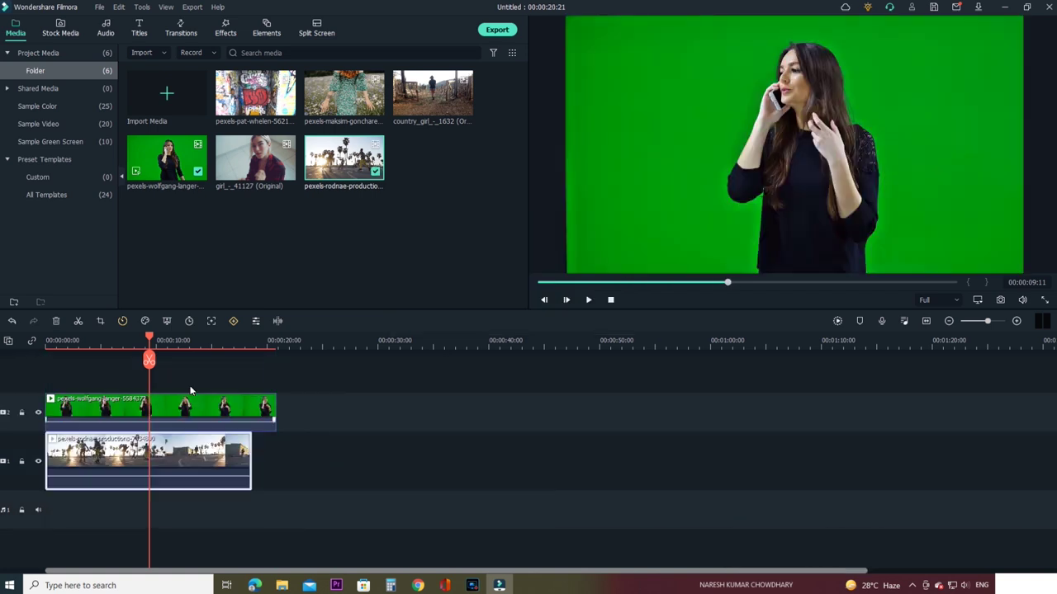
# Play the stacked green-screen and roller-skating clips from 00:00:04:13 to check the layering
pyautogui.click(95, 347)
pyautogui.click(151, 412)
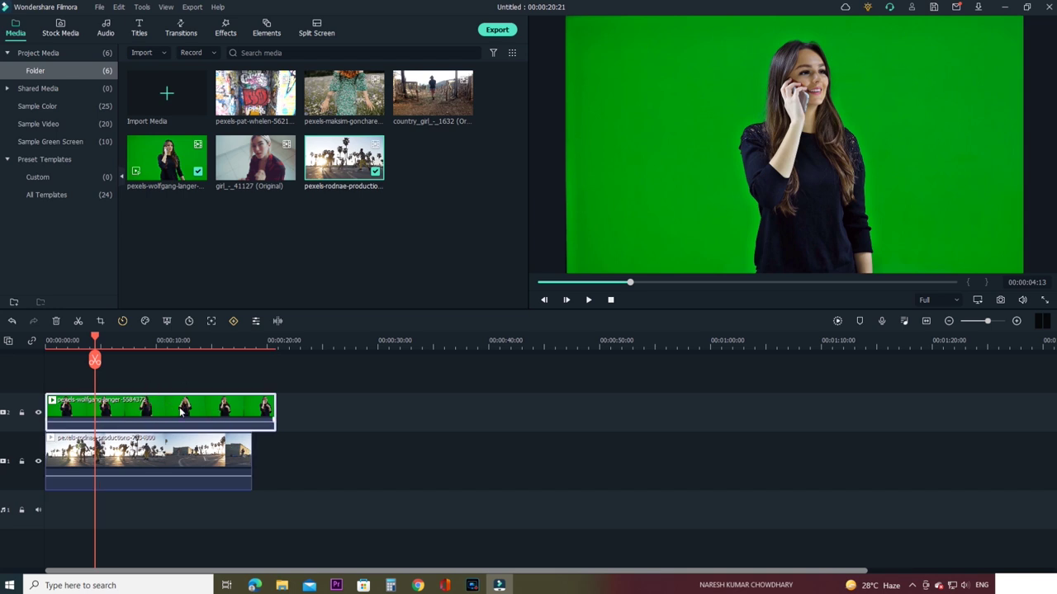
pyautogui.click(151, 468)
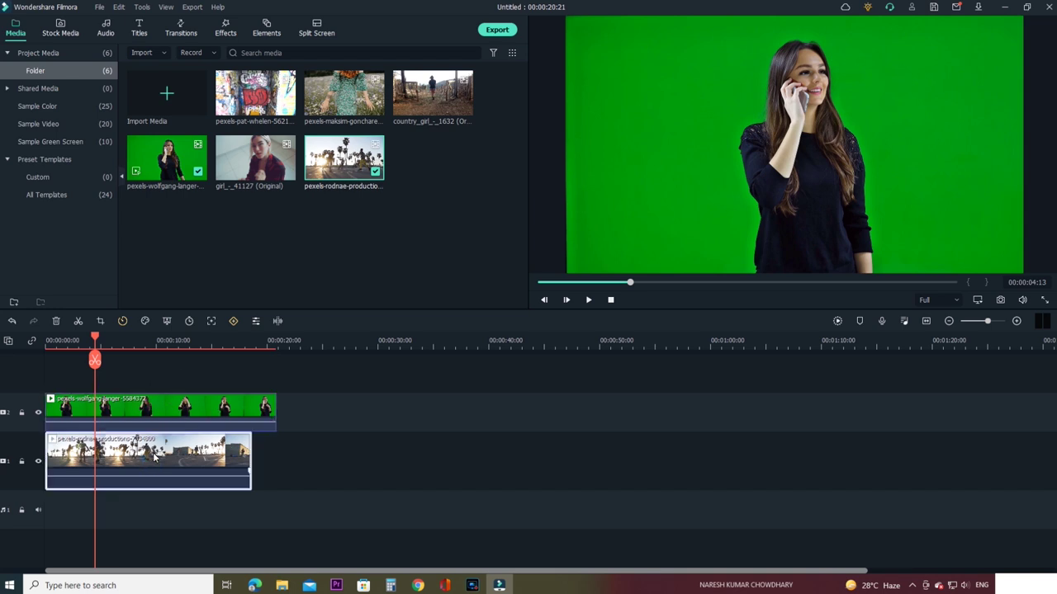
pyautogui.click(589, 300)
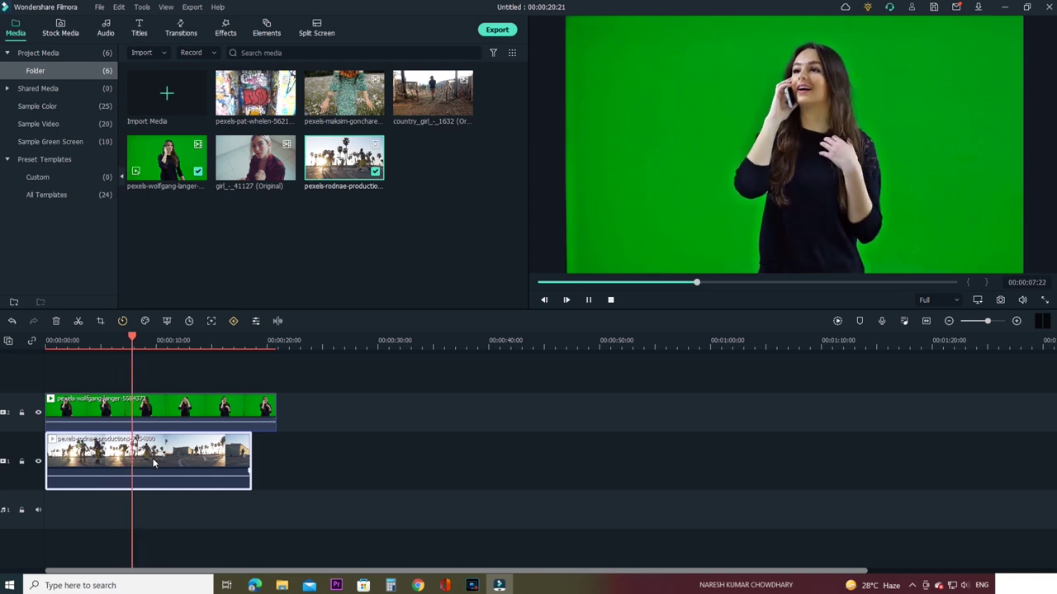
pyautogui.click(588, 300)
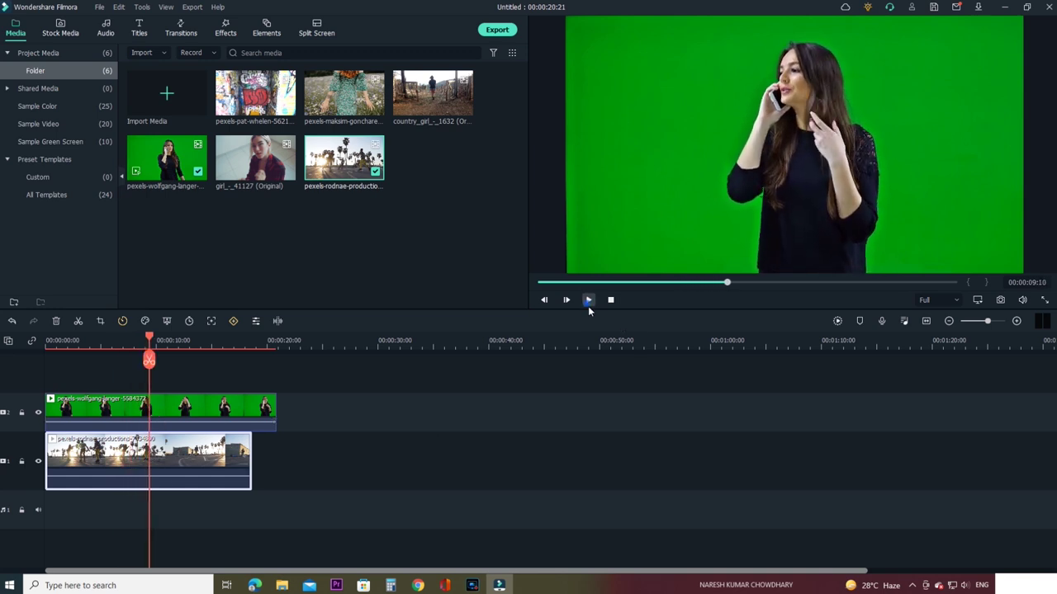
# Apply Chroma Key to the green-screen clip on track 2 and add a Circle mask to it
pyautogui.click(185, 411)
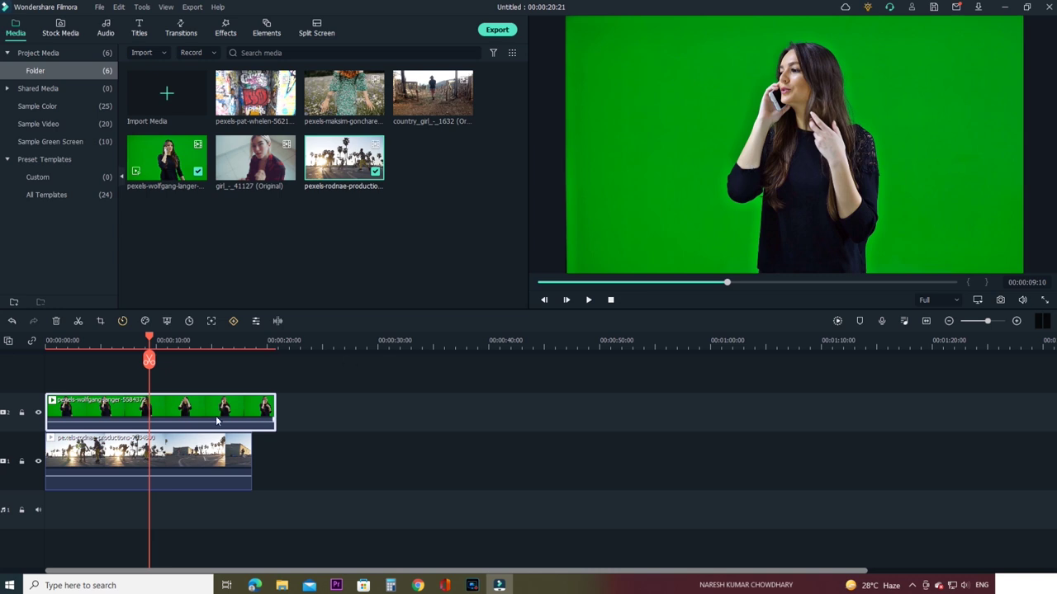
pyautogui.click(167, 322)
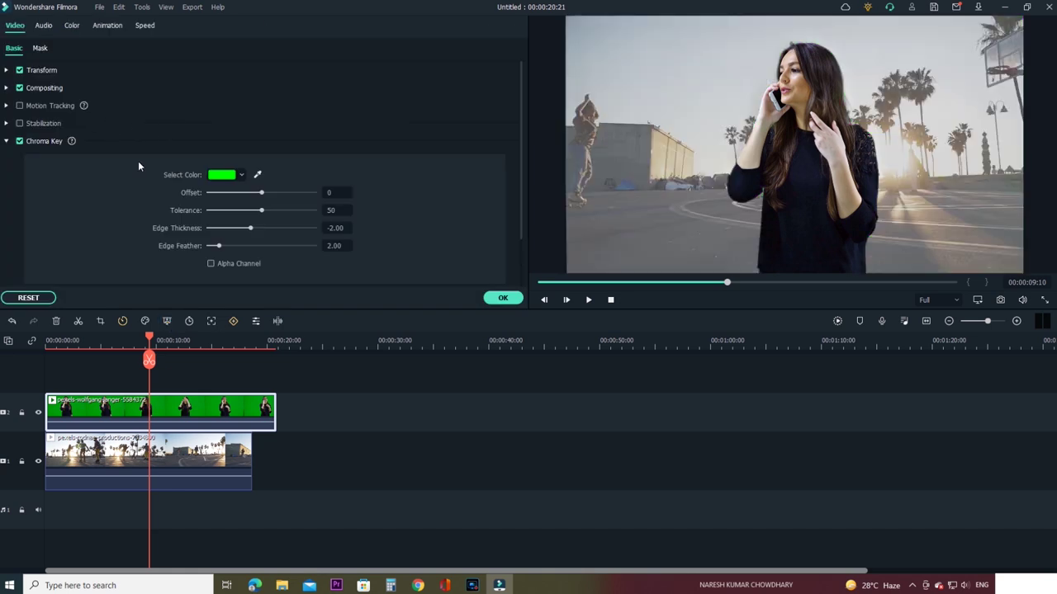
pyautogui.click(40, 49)
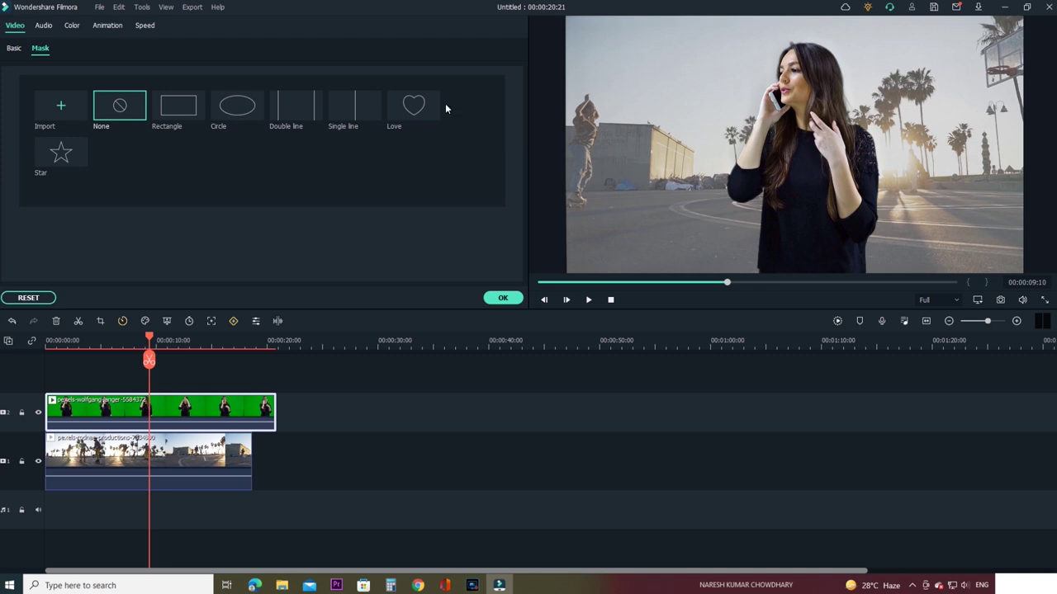
pyautogui.click(239, 115)
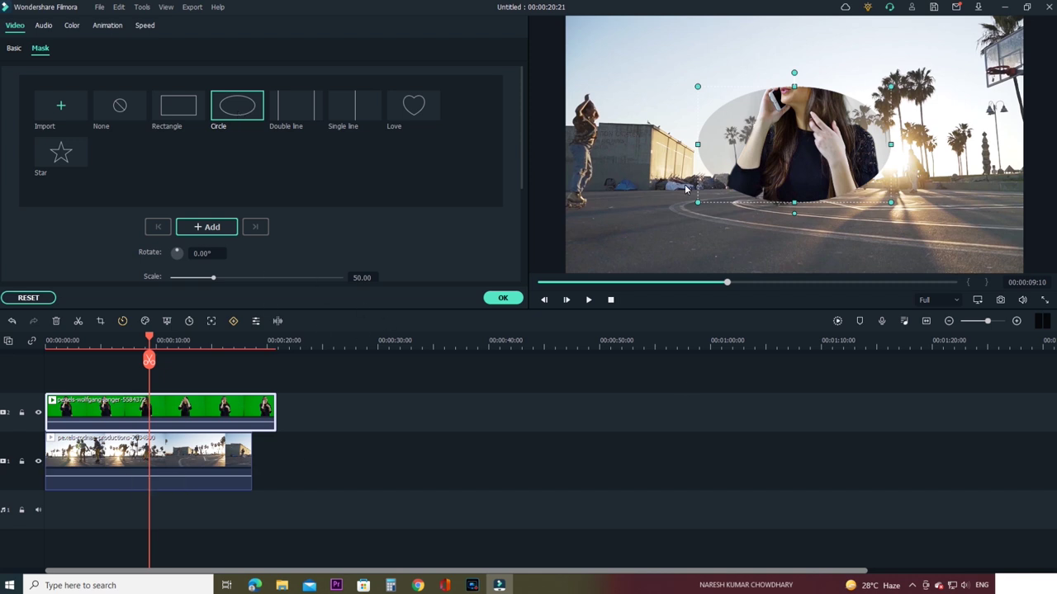
# Reposition and reshape the circle mask around the woman's head and upper body at a scale of 69.11, and confirm it
pyautogui.moveTo(810, 147); pyautogui.dragTo(819, 105)
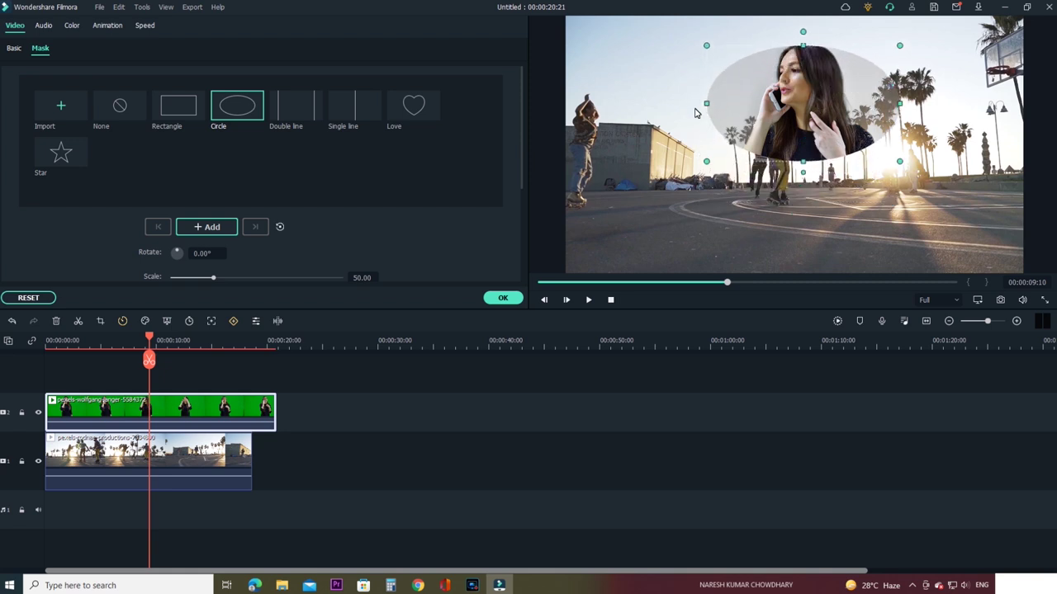
pyautogui.moveTo(707, 108); pyautogui.dragTo(743, 106)
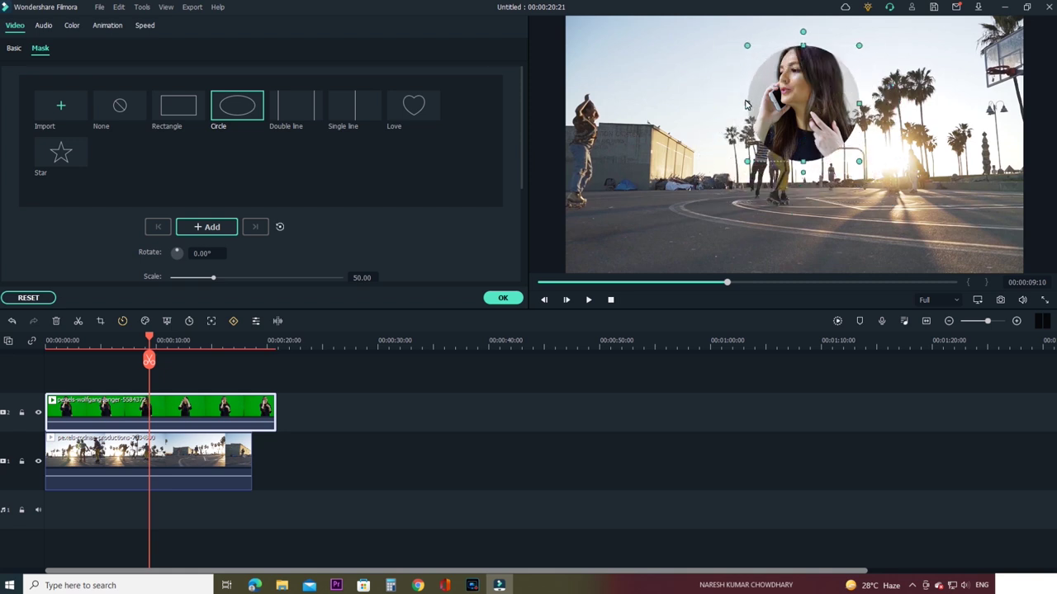
pyautogui.moveTo(857, 113)
pyautogui.mouseDown()
pyautogui.moveTo(846, 85)
pyautogui.moveTo(854, 95)
pyautogui.mouseUp()
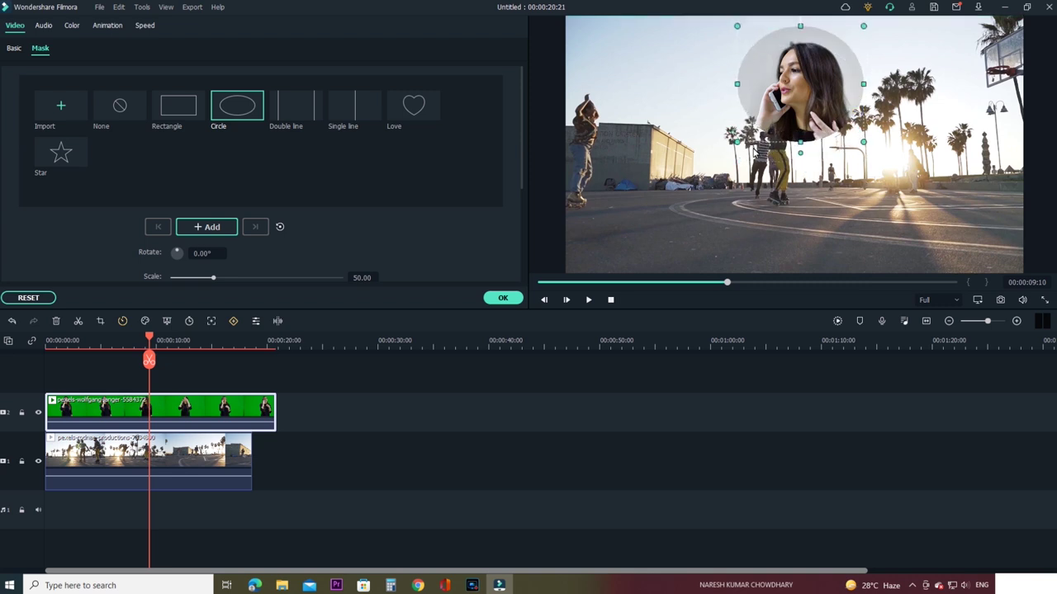
pyautogui.moveTo(729, 160); pyautogui.dragTo(826, 120)
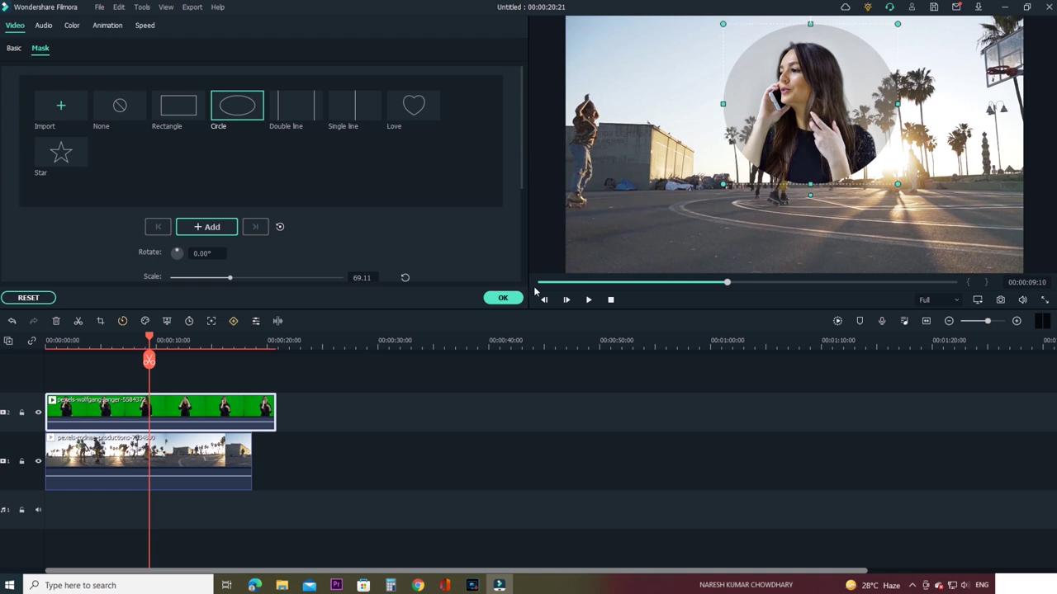
pyautogui.click(504, 298)
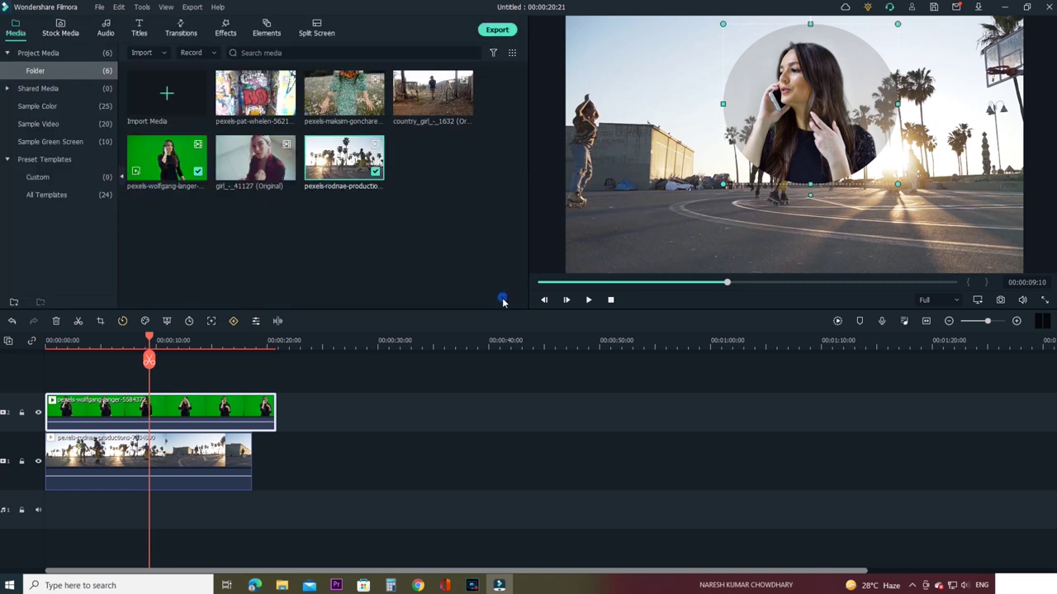
# Move the playhead to 00:00:00:19 and trim the end of the roller-skating clip to just before 00:00:10:00
pyautogui.click(82, 345)
pyautogui.click(55, 346)
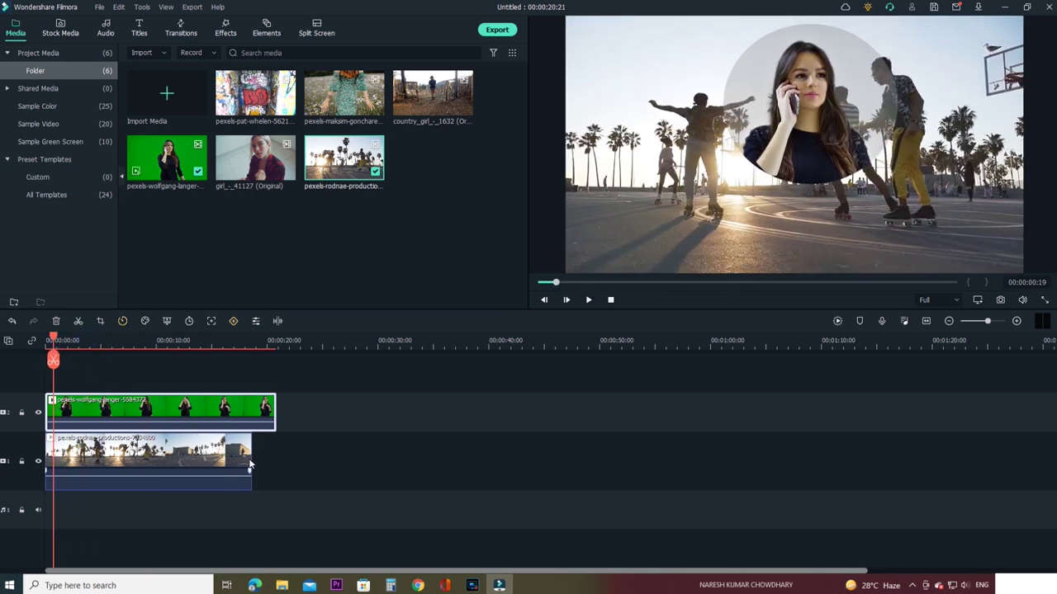
pyautogui.click(240, 460)
pyautogui.moveTo(253, 461); pyautogui.dragTo(153, 459)
# Add the graffiti wall clip to track 1 directly after the roller-skating clip
pyautogui.moveTo(249, 87); pyautogui.dragTo(215, 474)
pyautogui.click(450, 312)
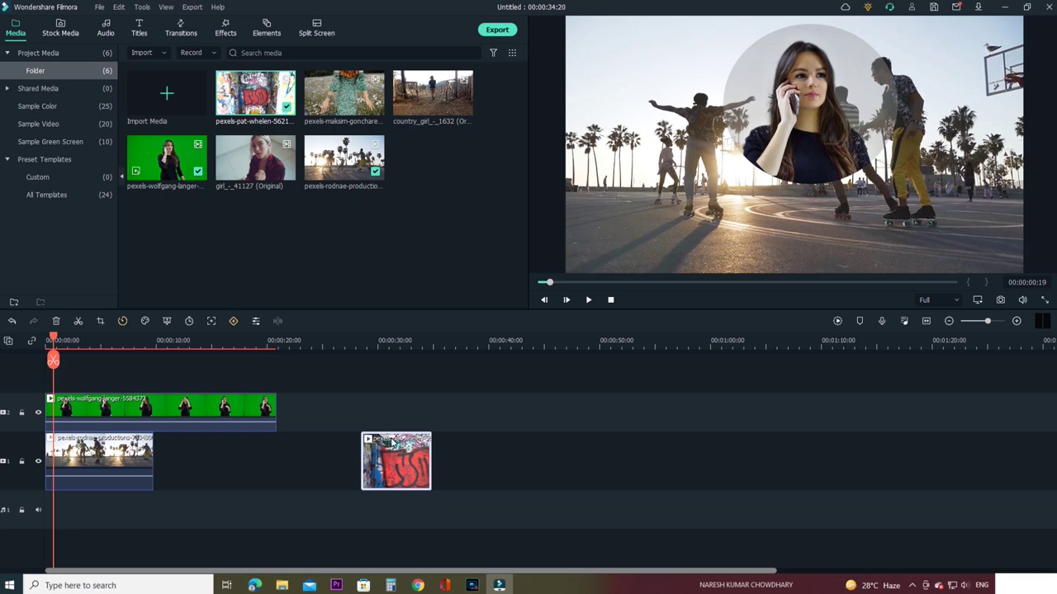
pyautogui.moveTo(392, 470); pyautogui.dragTo(177, 481)
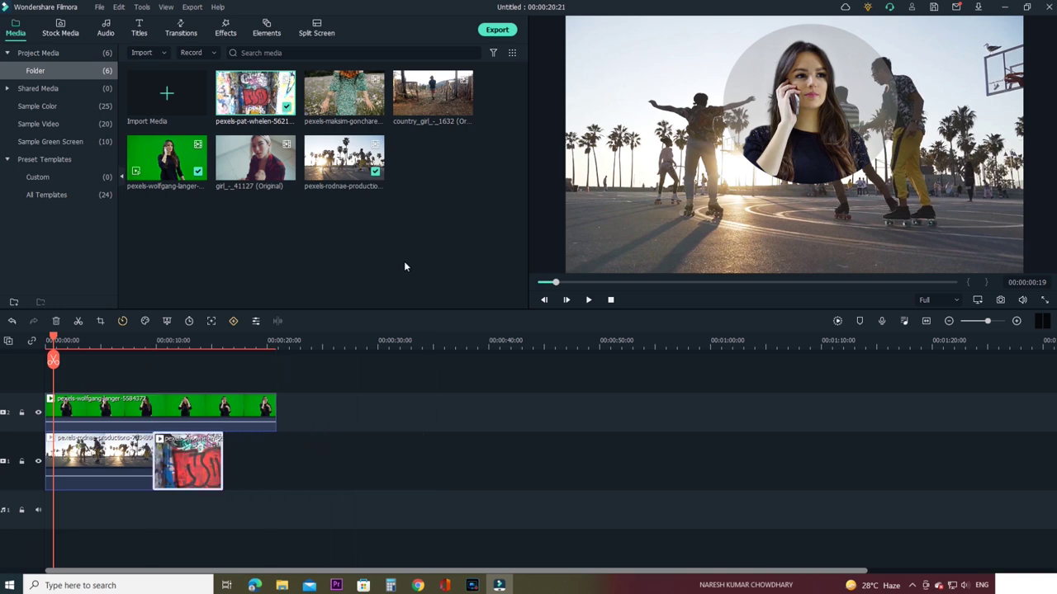
# Add the country_girl clip after the graffiti clip, keeping the project settings, and trim its end to match the green-screen clip's end
pyautogui.moveTo(421, 106); pyautogui.dragTo(233, 493)
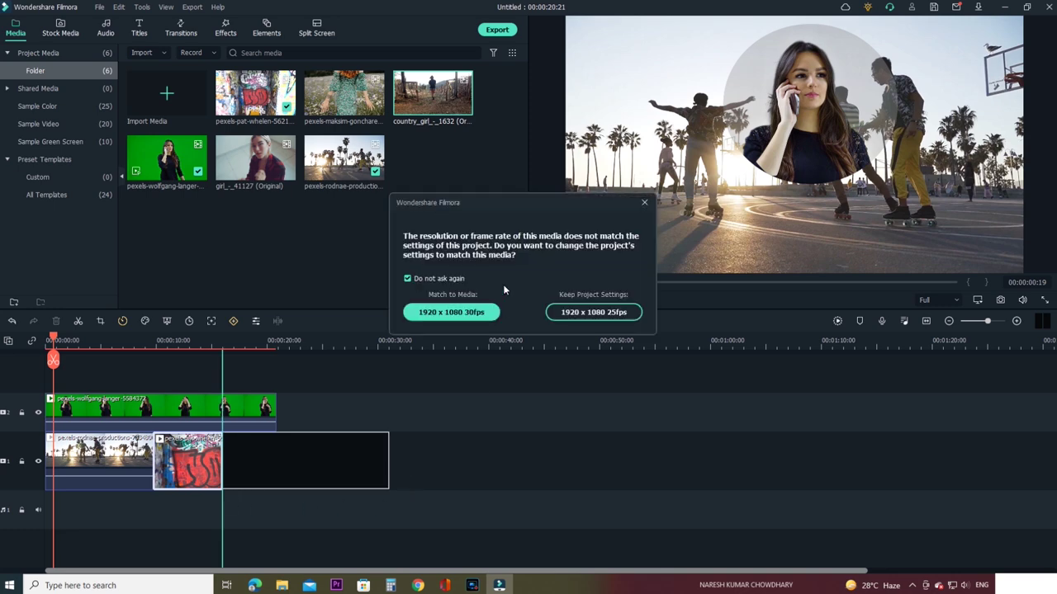
pyautogui.click(645, 203)
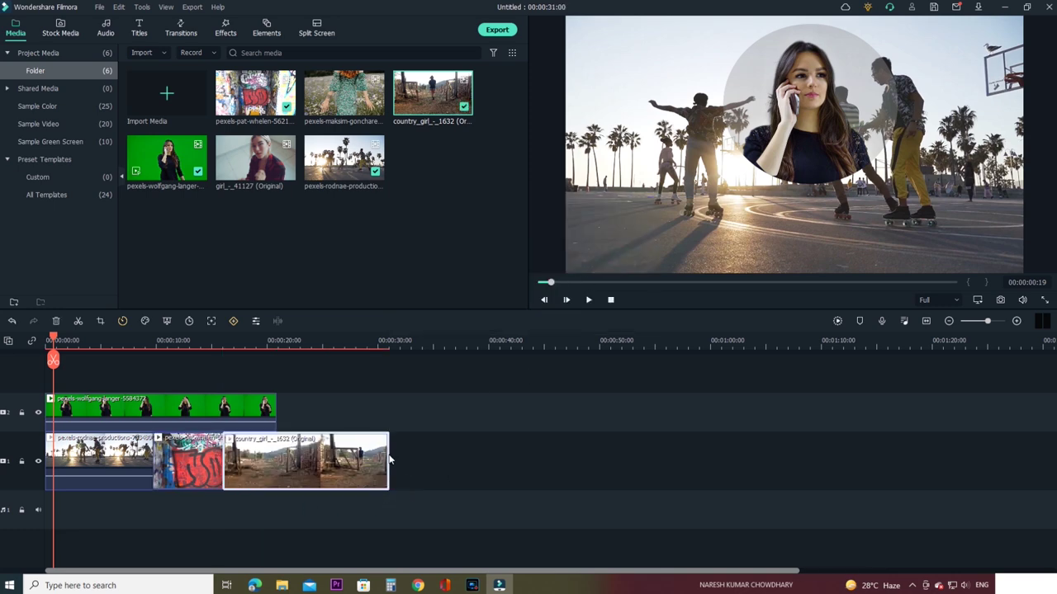
pyautogui.moveTo(388, 464); pyautogui.dragTo(277, 458)
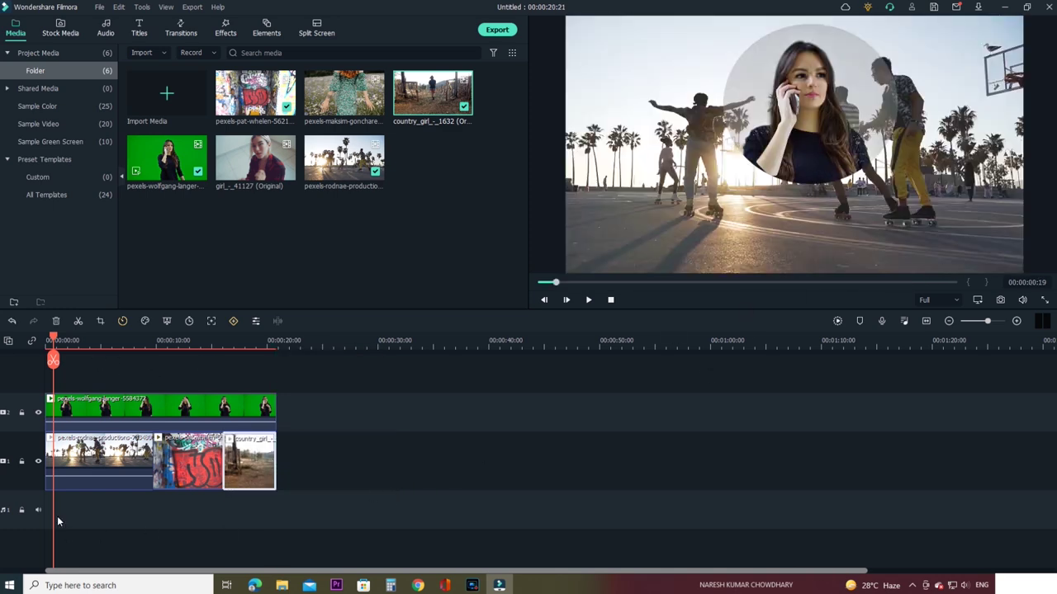
# Play the masked composite over the three backgrounds, and check the frames at 00:00:12:20 and 00:00:06:16
pyautogui.click(588, 300)
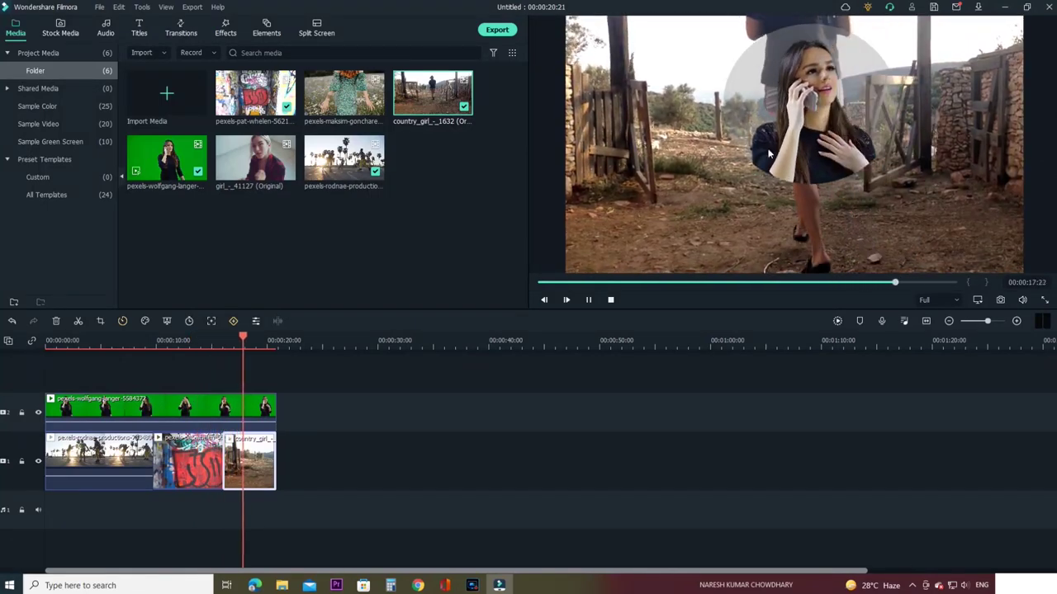
pyautogui.click(588, 301)
pyautogui.click(187, 339)
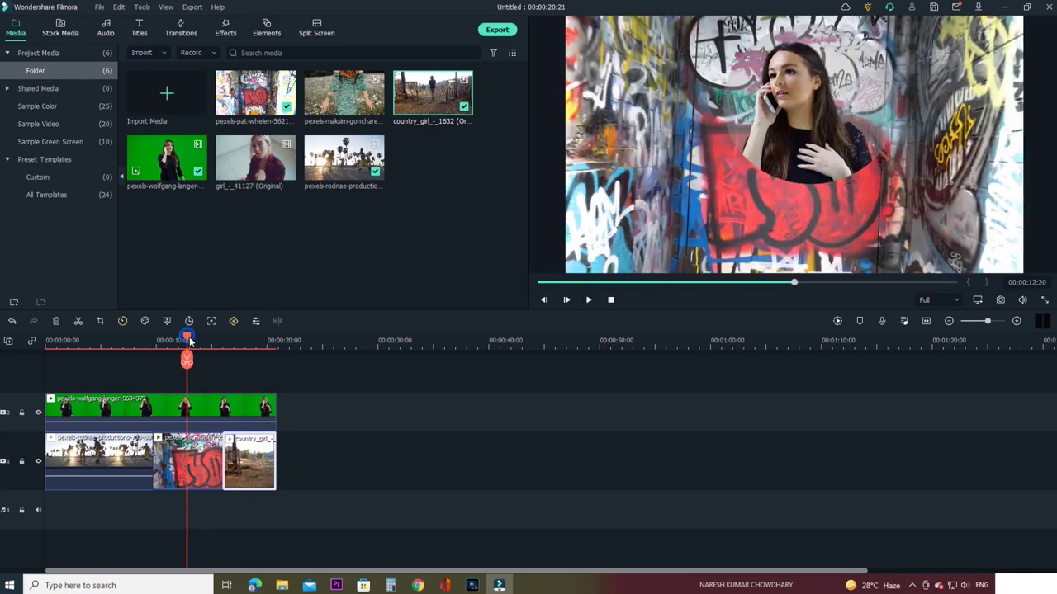
pyautogui.click(120, 340)
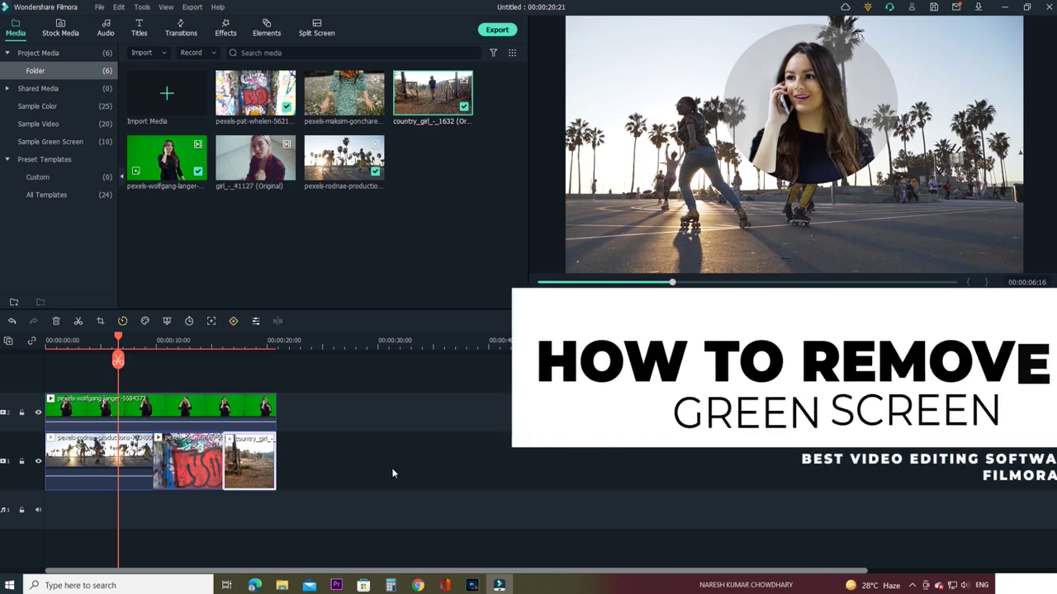
# Delete all clips from the timeline and place the green-screen clip at the start of track 1, keeping the project settings
pyautogui.moveTo(359, 377); pyautogui.dragTo(63, 494)
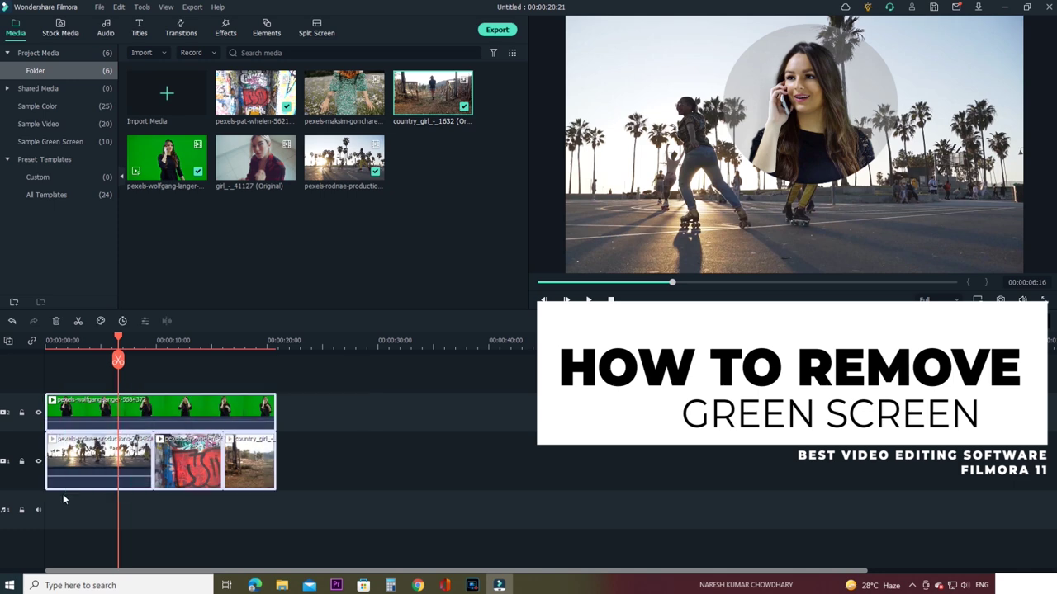
pyautogui.press('Delete')
pyautogui.moveTo(543, 464); pyautogui.dragTo(132, 462)
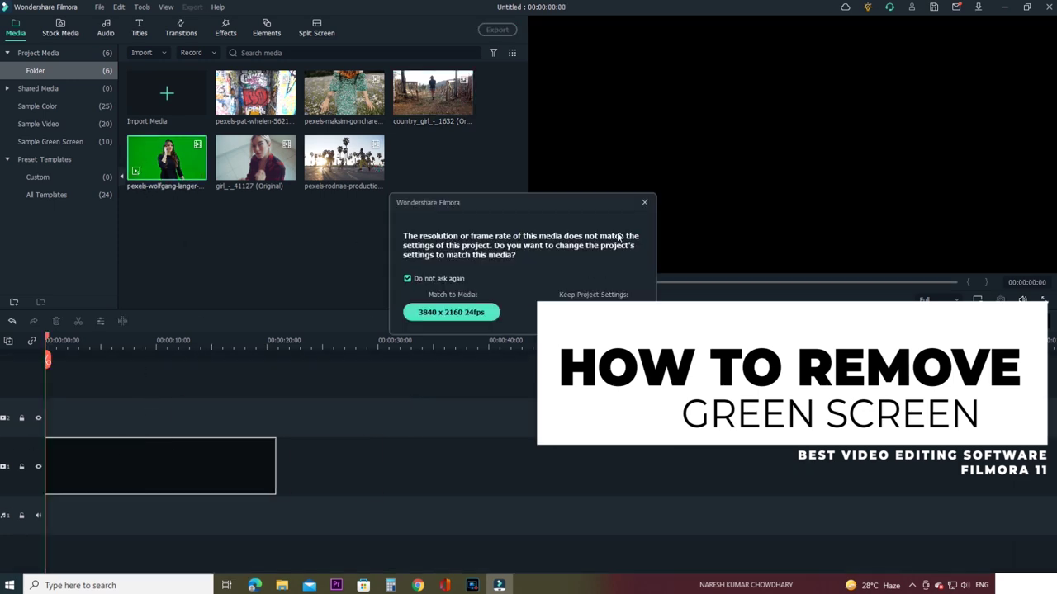
pyautogui.click(644, 203)
# Play the green-screen clip from 00:00:07:09 to review the original footage
pyautogui.click(126, 342)
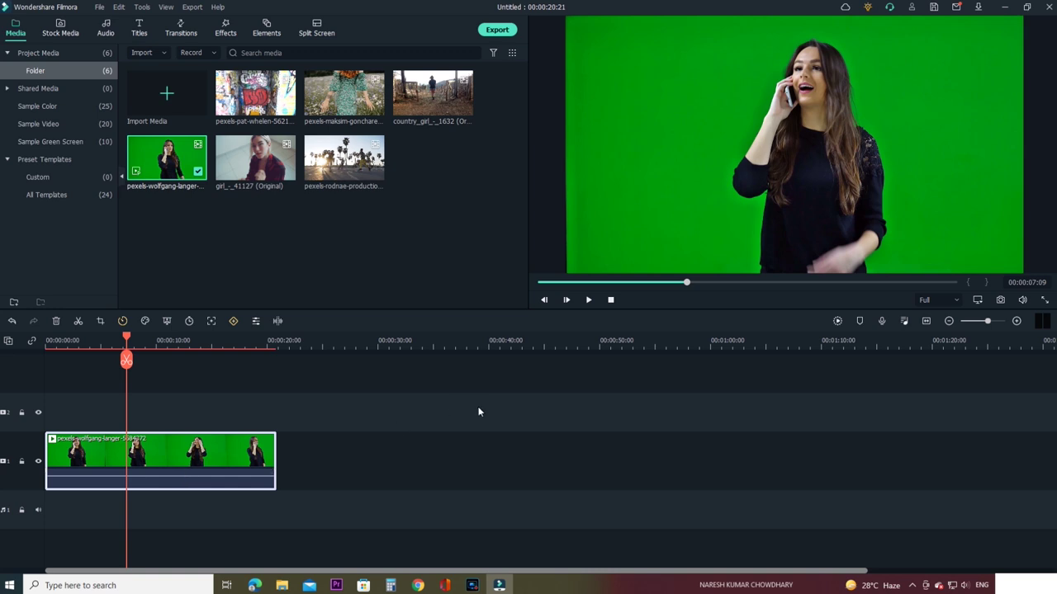
pyautogui.click(190, 464)
pyautogui.click(588, 300)
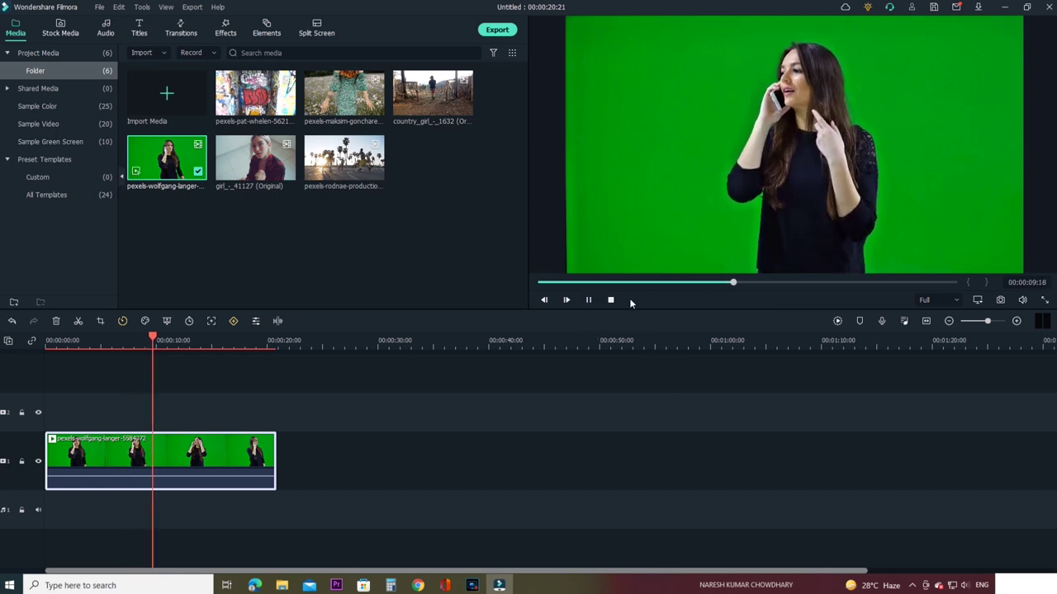
pyautogui.click(588, 300)
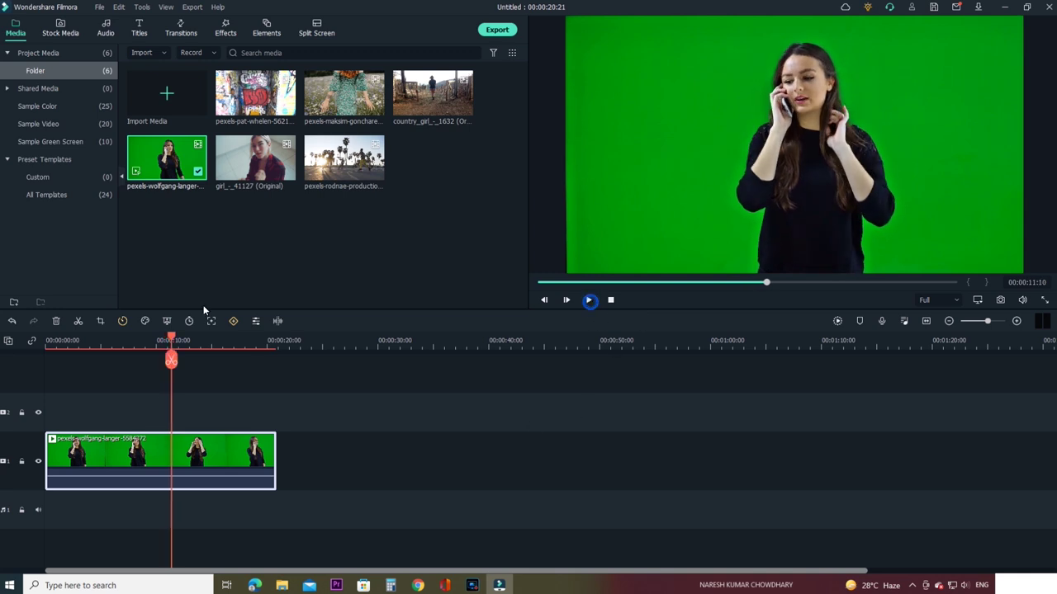
# Move the green-screen clip up to track 2 and place the graffiti clip beneath it at the start of track 1
pyautogui.moveTo(252, 91); pyautogui.dragTo(316, 544)
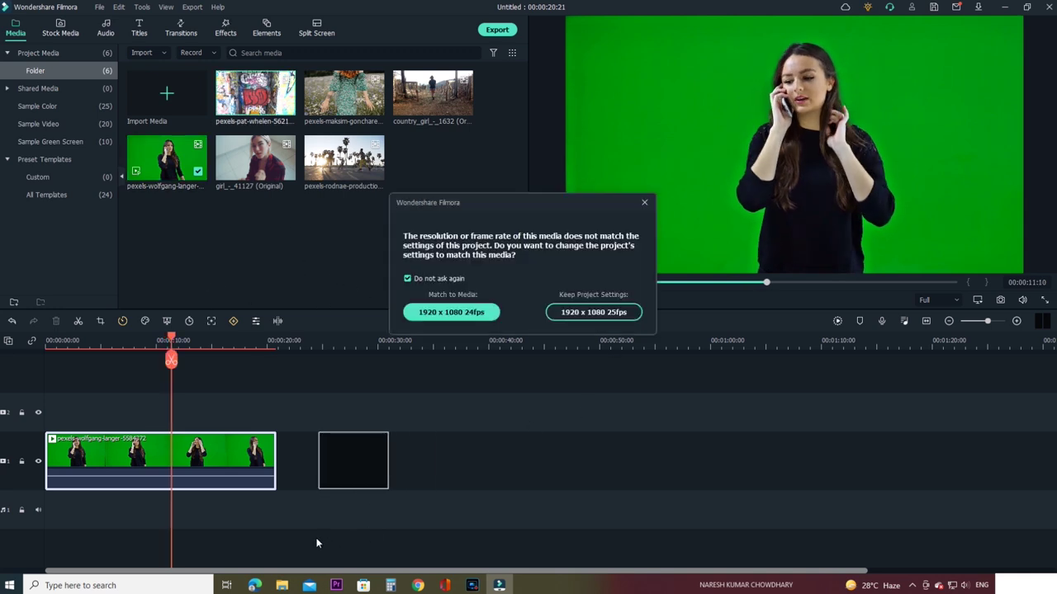
pyautogui.click(644, 203)
pyautogui.moveTo(187, 466); pyautogui.dragTo(185, 413)
pyautogui.moveTo(339, 467); pyautogui.dragTo(74, 469)
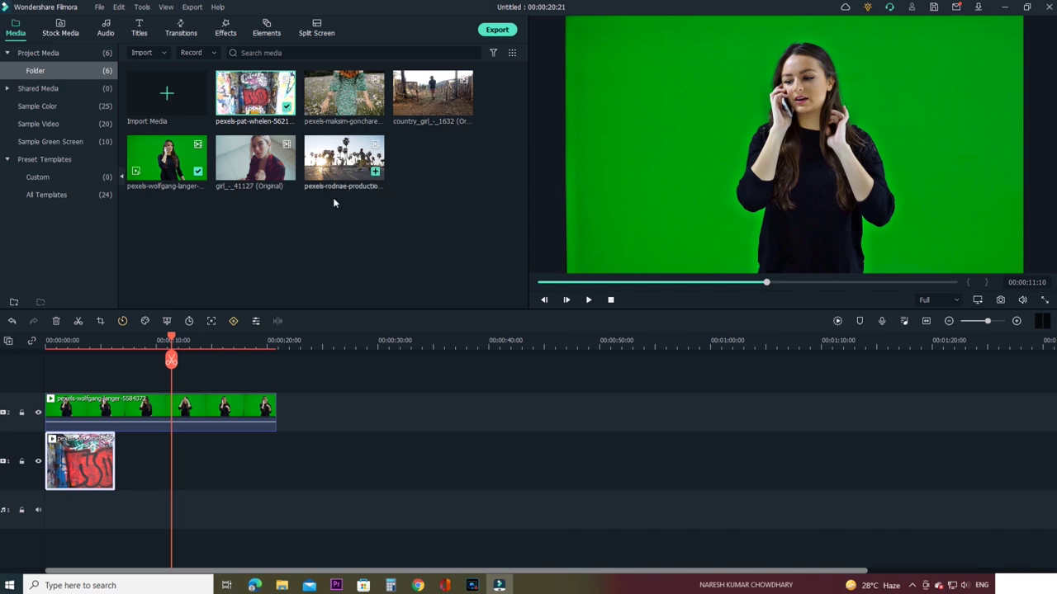
# Add the country_girl clip after the graffiti clip on track 1 and trim its end to line up with the green-screen clip's end
pyautogui.moveTo(430, 143); pyautogui.dragTo(119, 484)
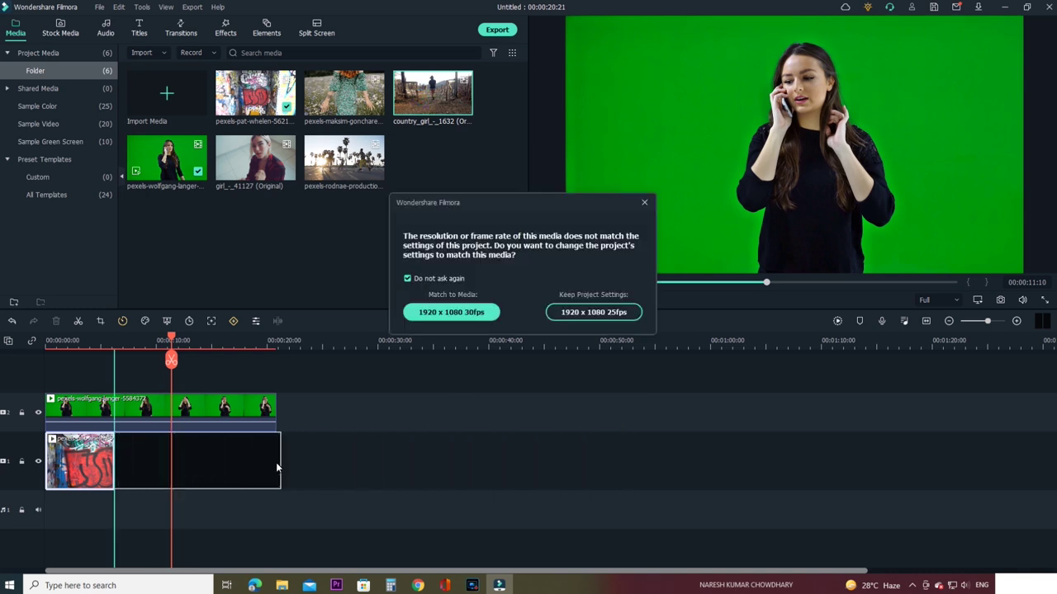
pyautogui.click(645, 204)
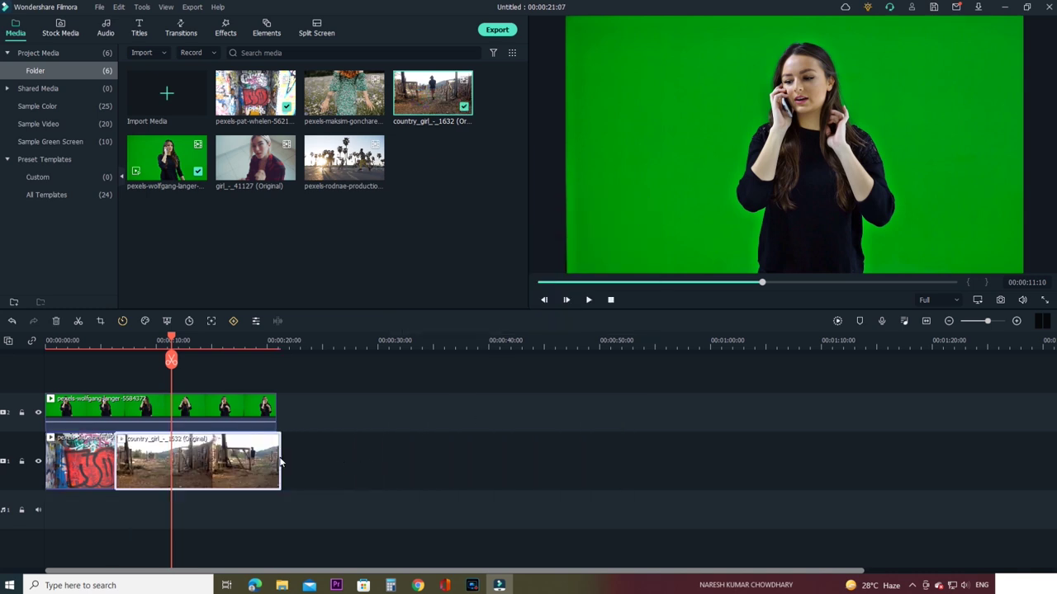
pyautogui.moveTo(281, 468); pyautogui.dragTo(276, 464)
pyautogui.click(339, 526)
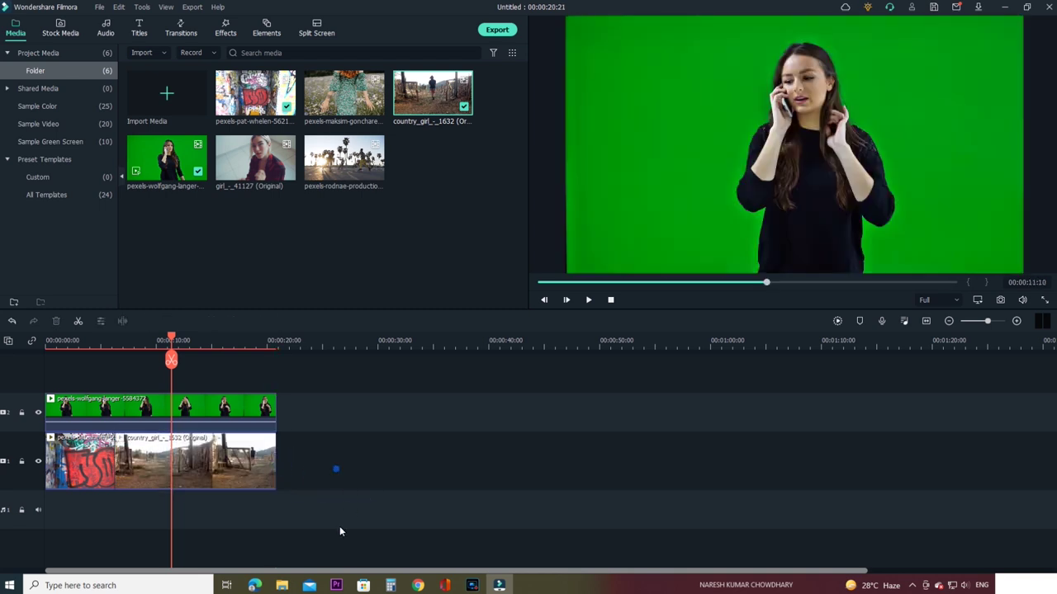
# Apply Chroma Key to the green-screen clip on track 2 and play the result from 00:00:02:08 over both backgrounds
pyautogui.click(71, 342)
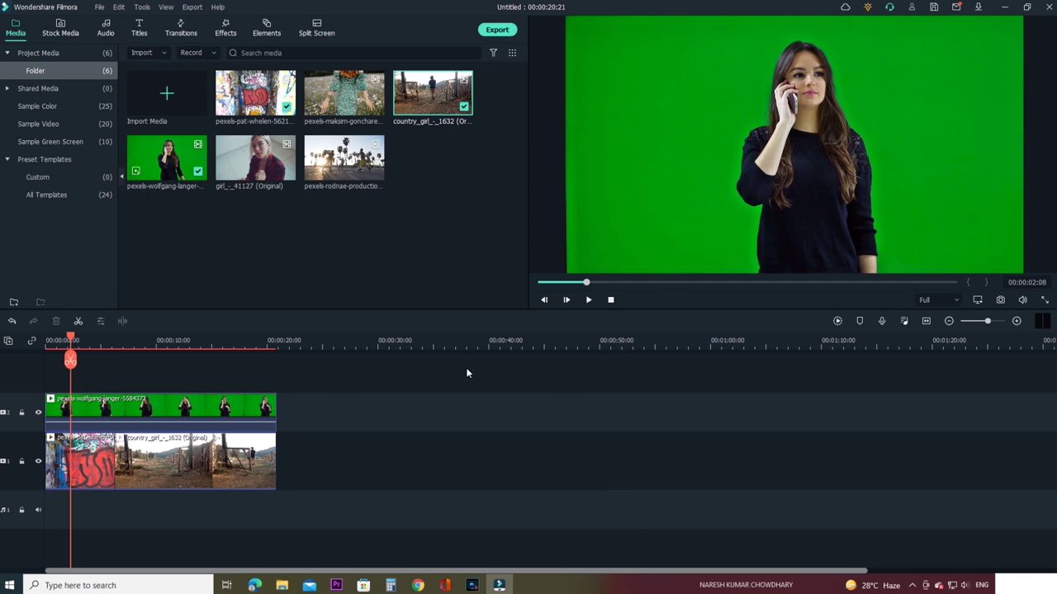
pyautogui.click(163, 411)
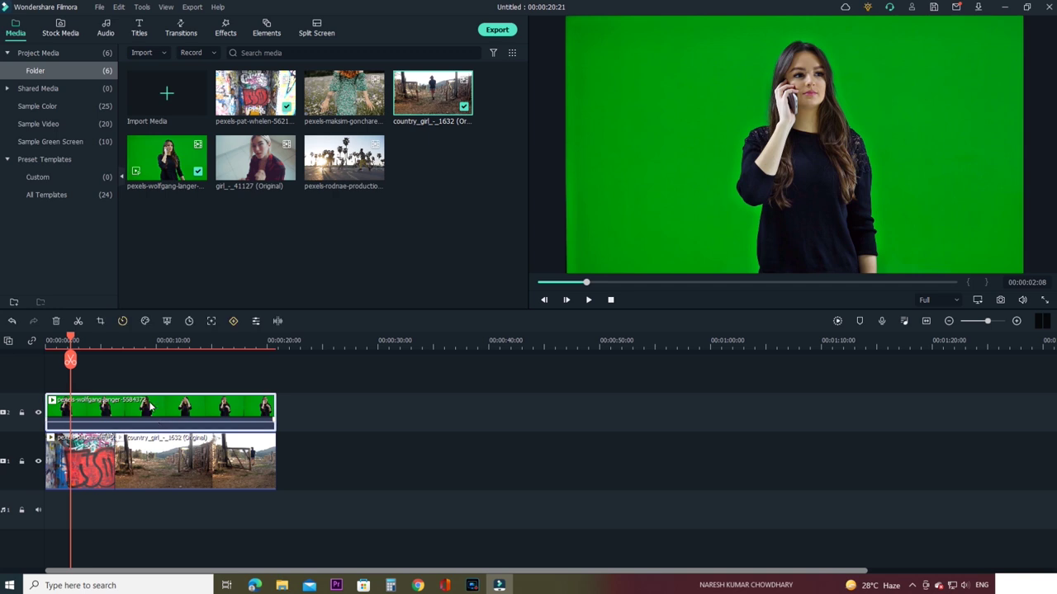
pyautogui.click(168, 322)
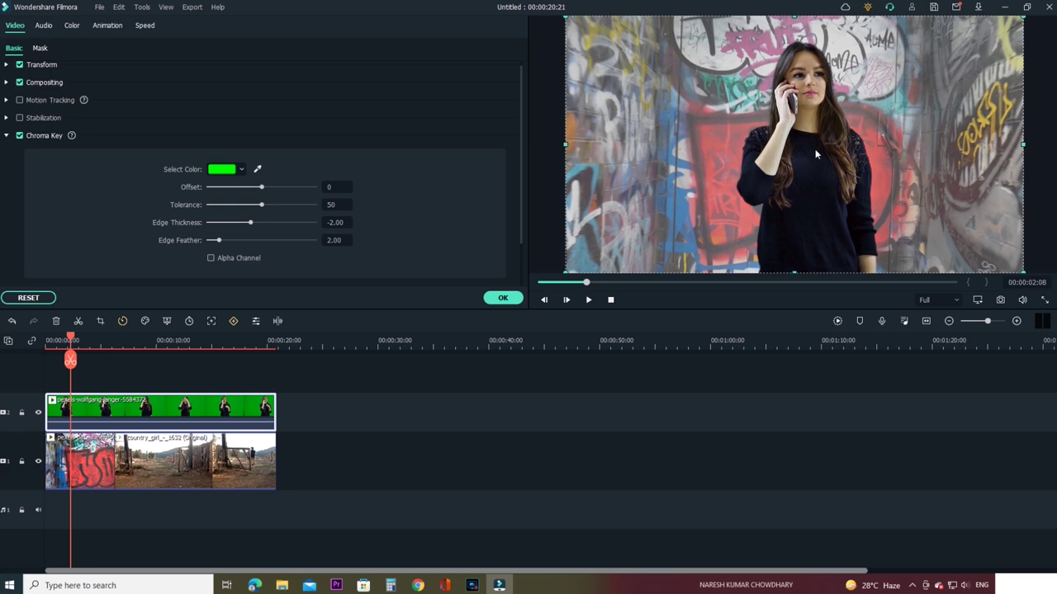
pyautogui.click(505, 299)
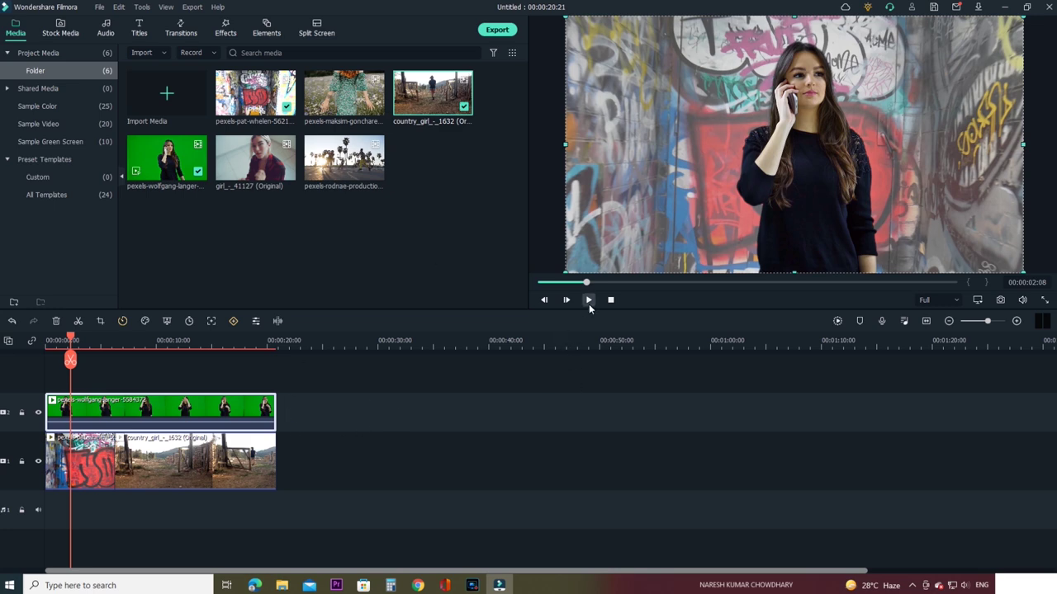
pyautogui.click(588, 301)
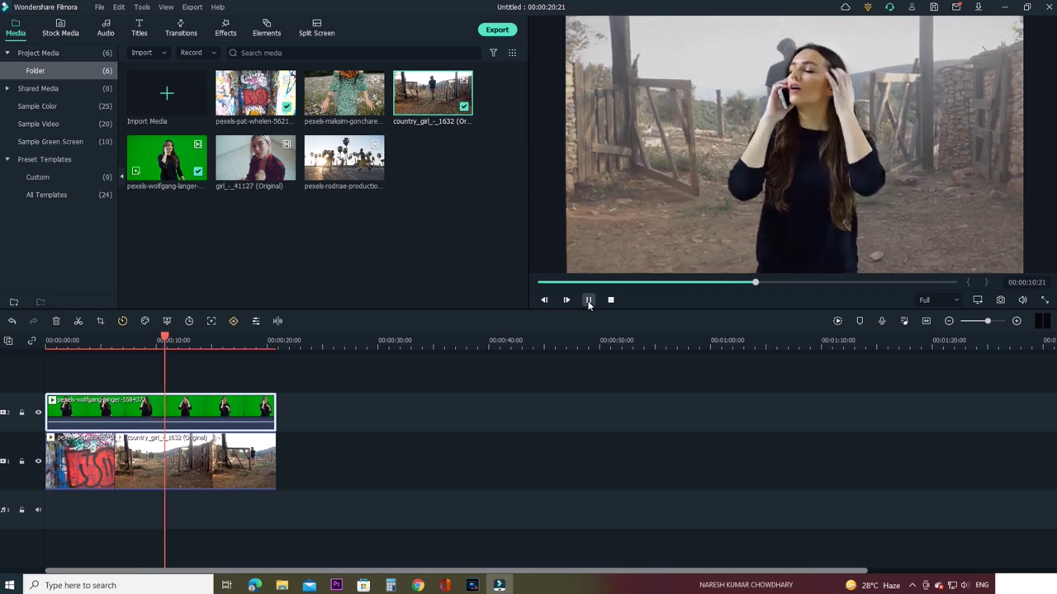
pyautogui.click(588, 302)
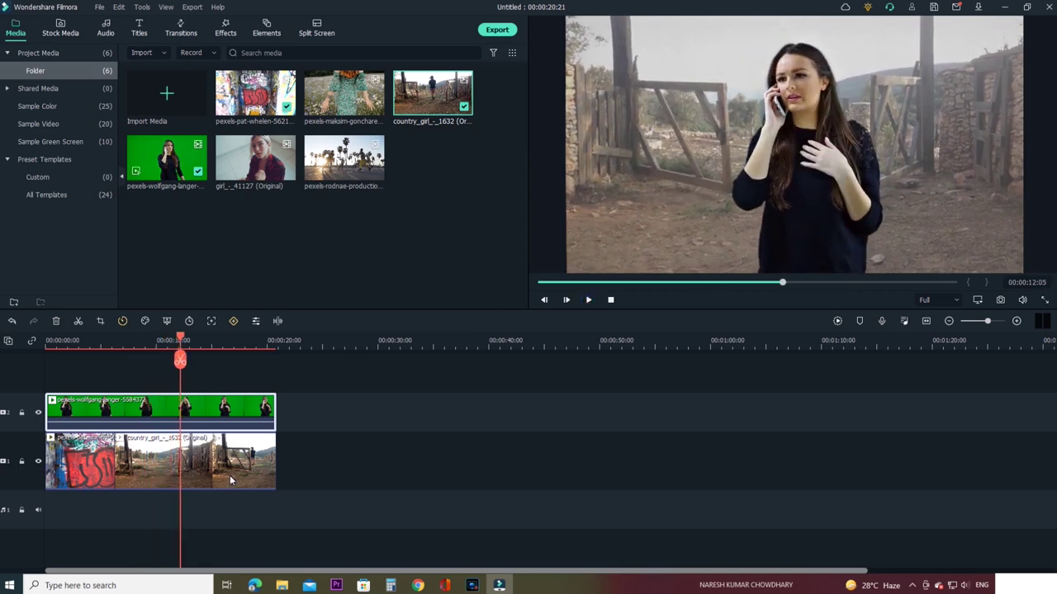
# Trim the country_girl clip's end to about 00:00:13:00, and import a plain white image as the background directly after it
pyautogui.click(228, 469)
pyautogui.moveTo(276, 471); pyautogui.dragTo(188, 469)
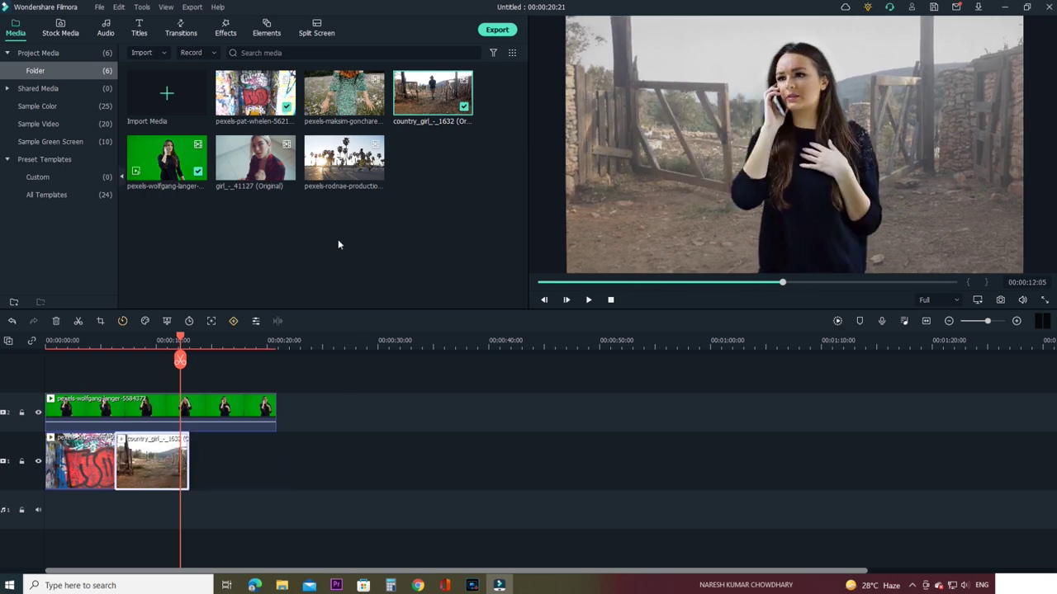
pyautogui.click(167, 93)
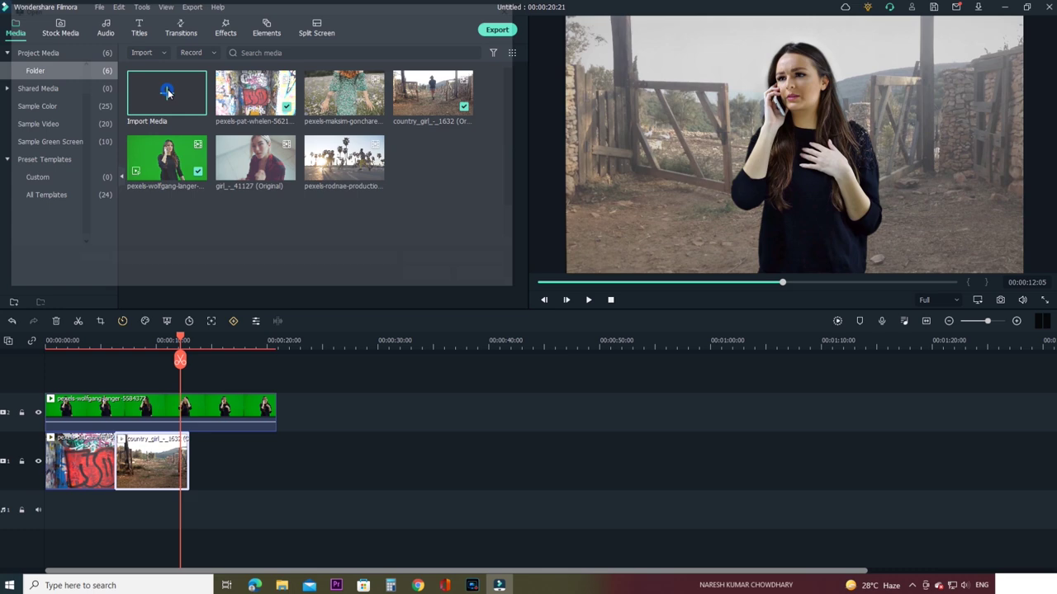
pyautogui.click(175, 103)
pyautogui.click(426, 282)
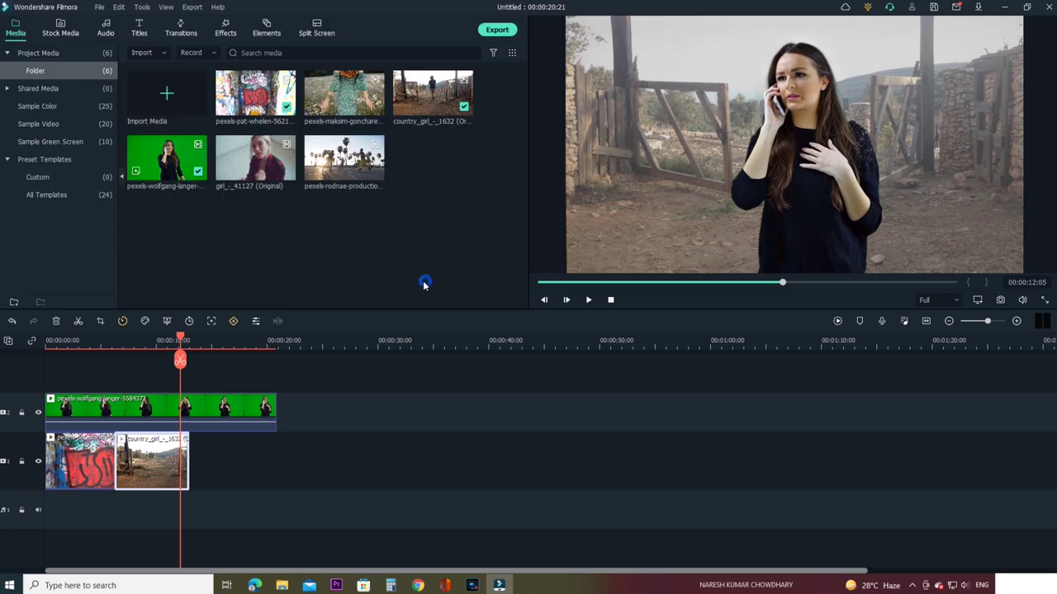
pyautogui.moveTo(425, 161); pyautogui.dragTo(246, 454)
pyautogui.click(589, 300)
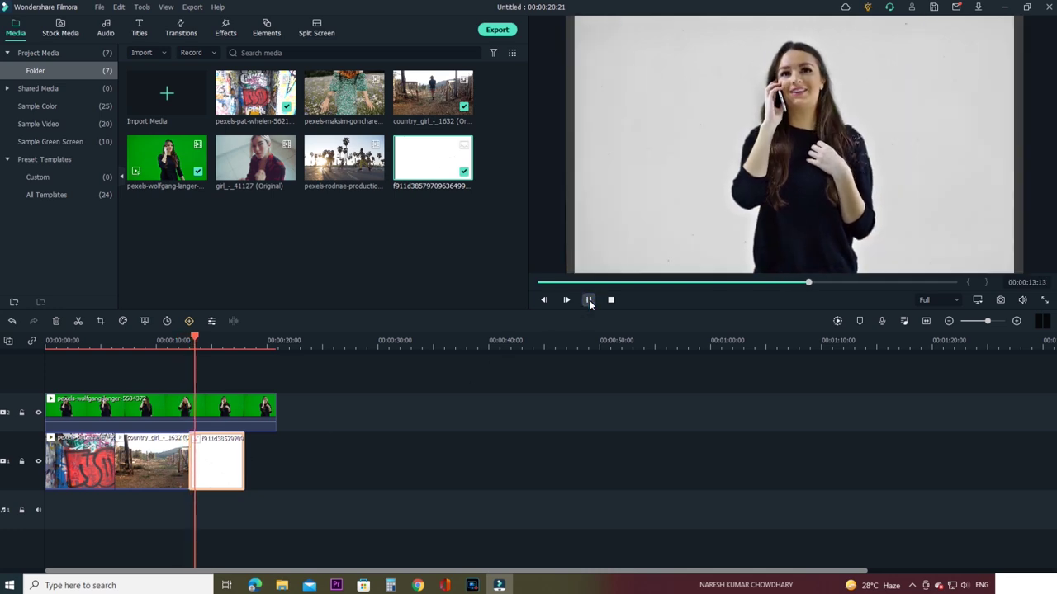
pyautogui.click(589, 301)
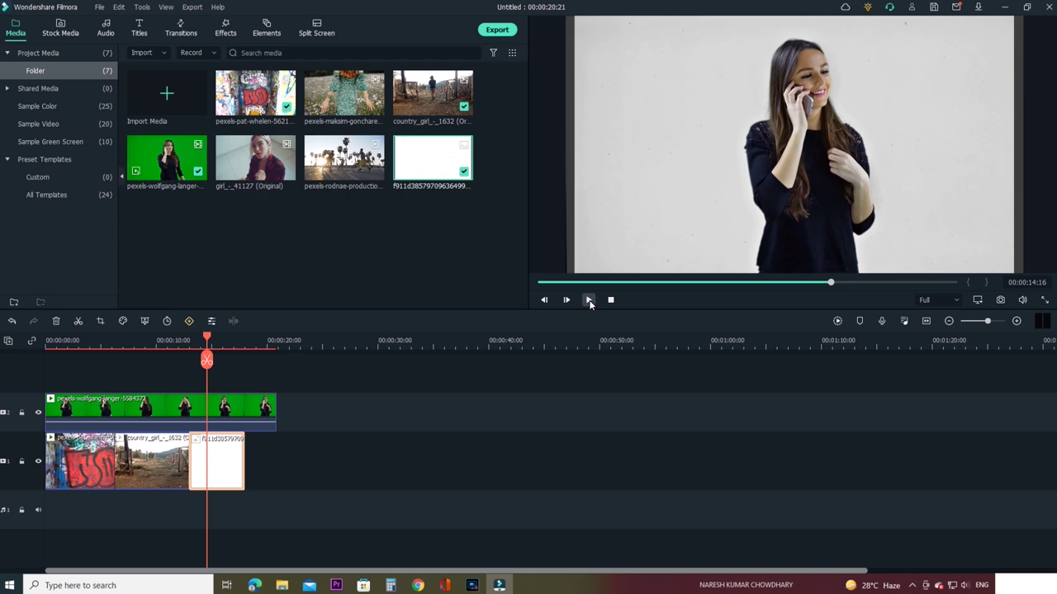
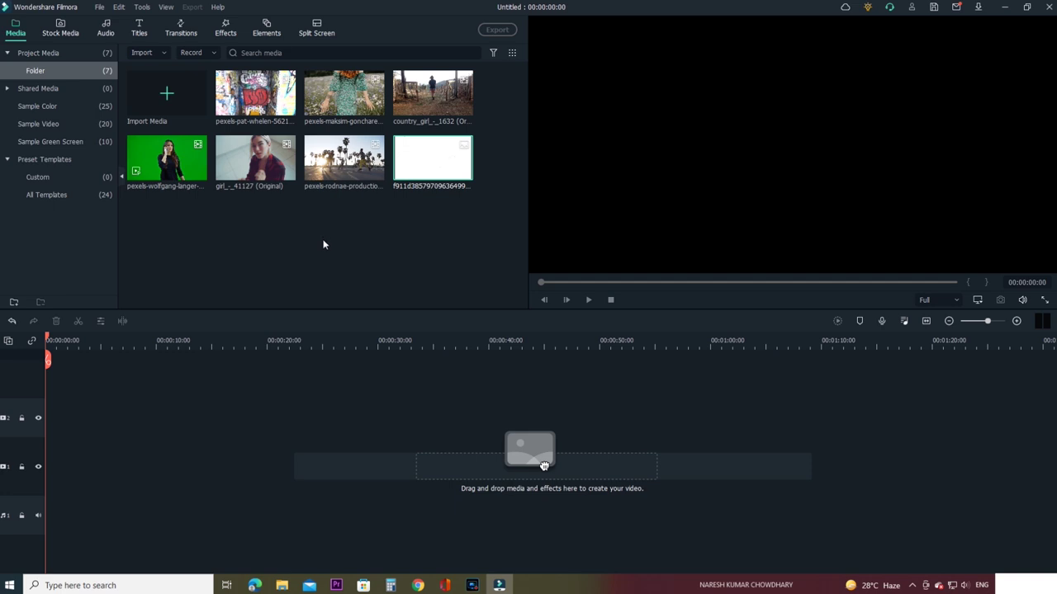
# Look through the Sample Color and Sample Video collections, and return to the project media
pyautogui.click(56, 106)
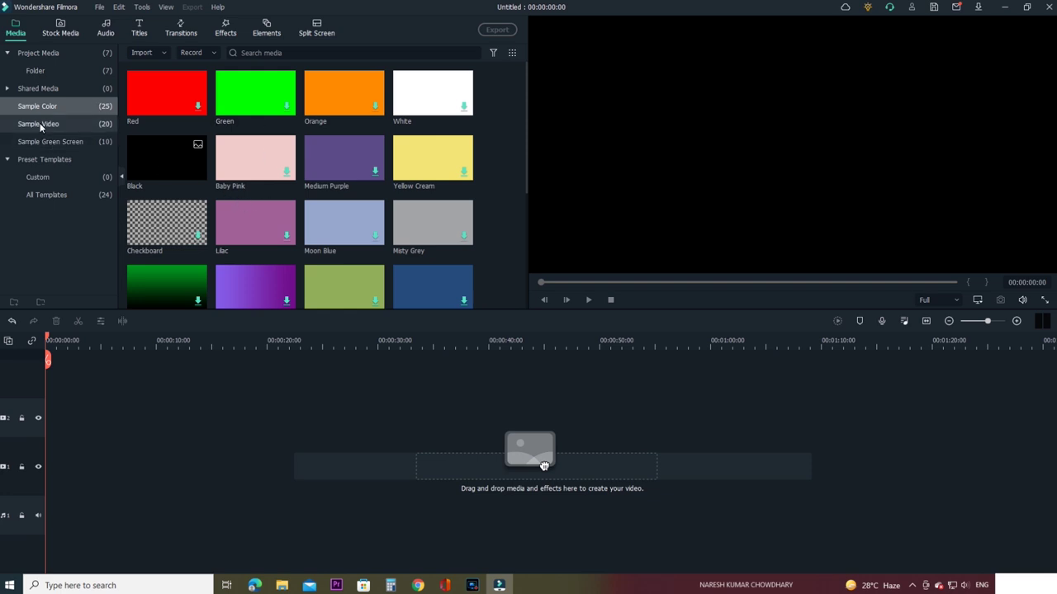
pyautogui.click(42, 124)
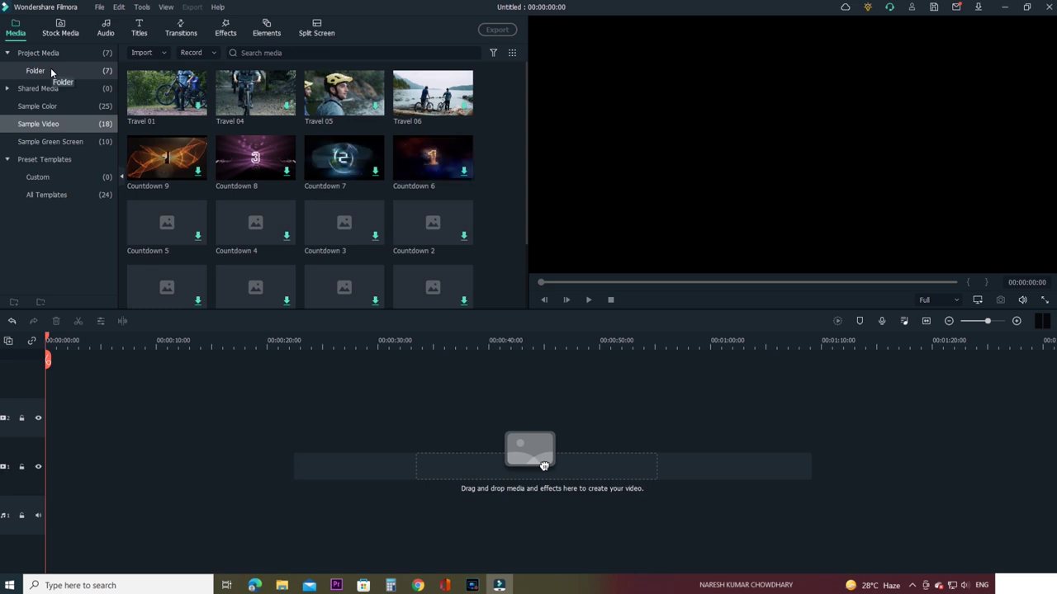
pyautogui.doubleClick(36, 54)
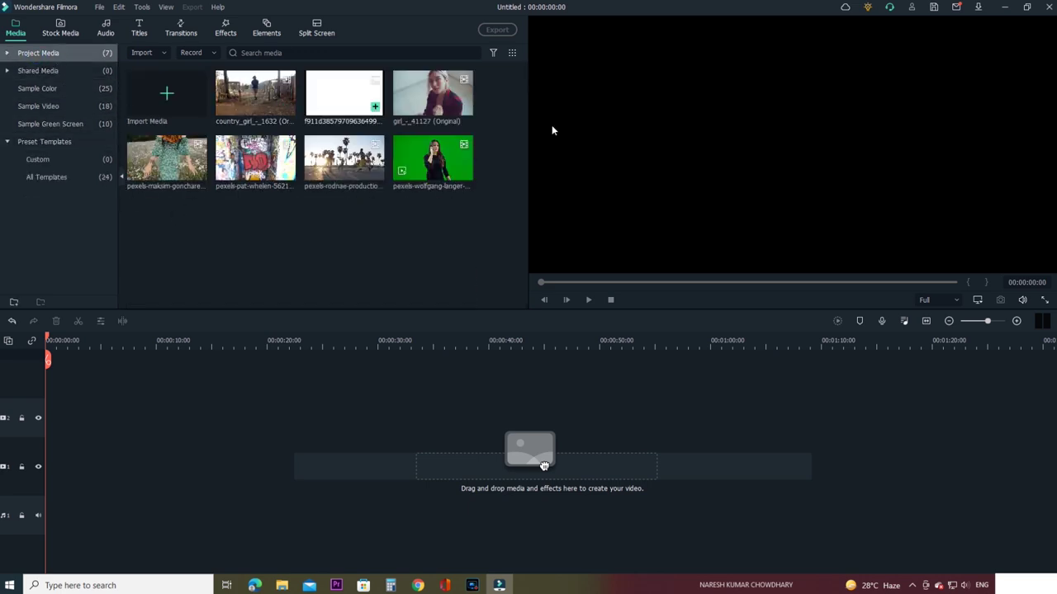
# Show the Pixabay videos in the stock media library
pyautogui.click(61, 33)
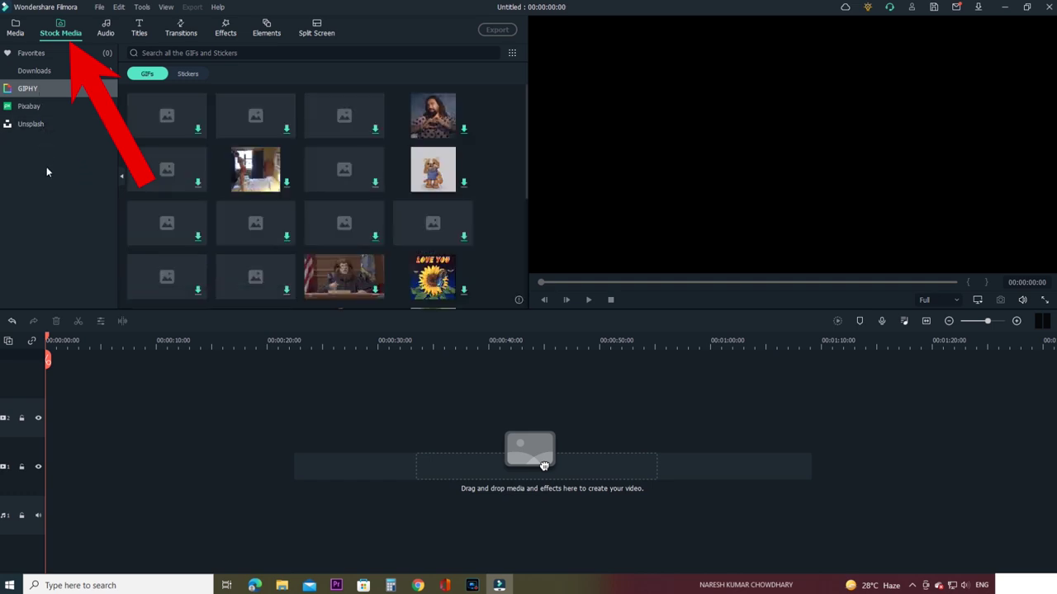
pyautogui.click(30, 108)
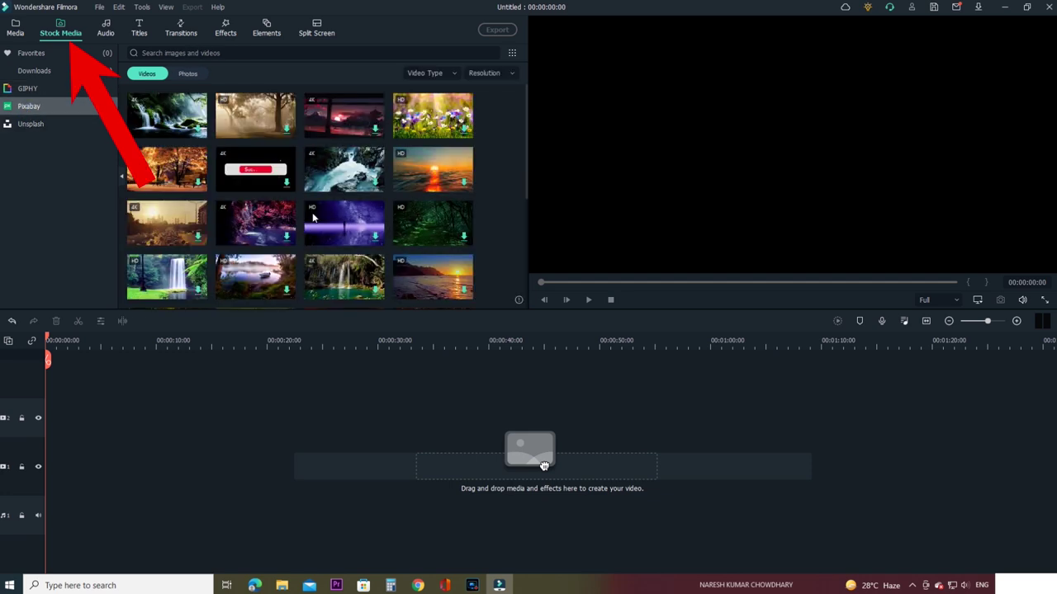
# Search the GIPHY stock library for "GIRL" GIFs
pyautogui.click(29, 89)
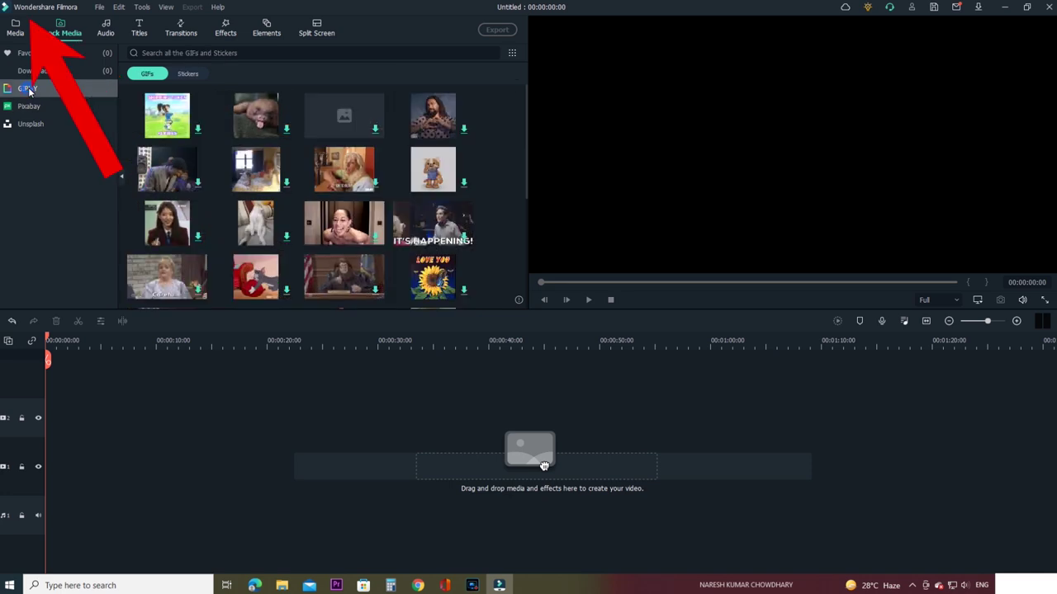
pyautogui.click(256, 52)
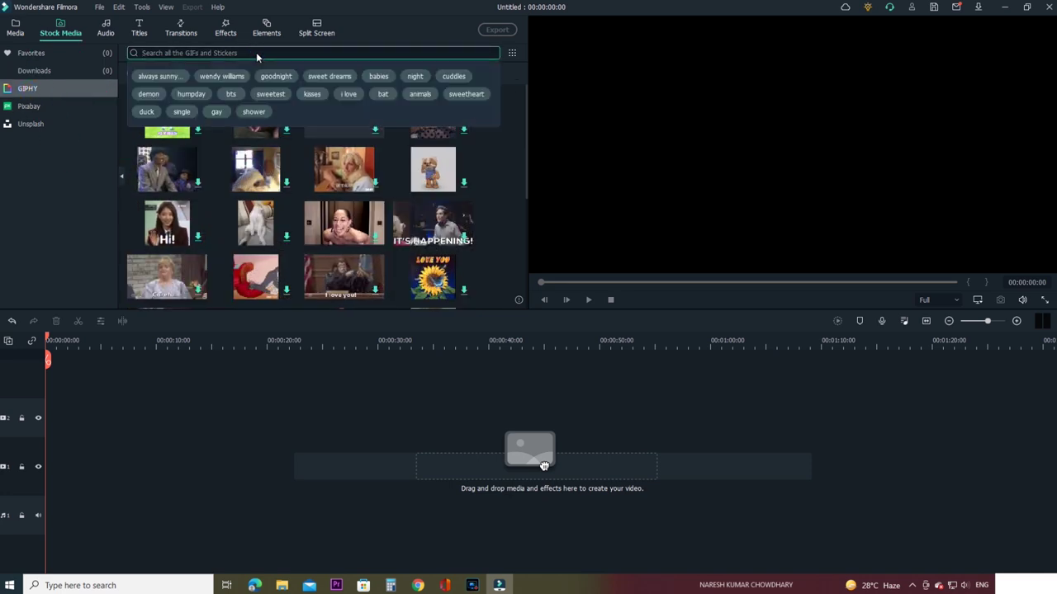
pyautogui.write('GiRL')
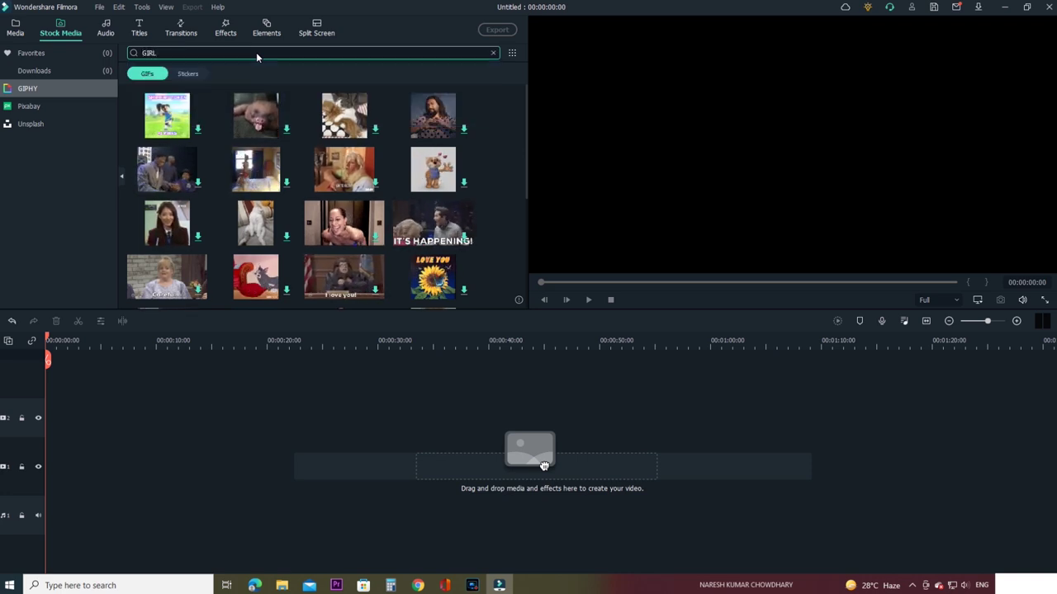
pyautogui.press('Return')
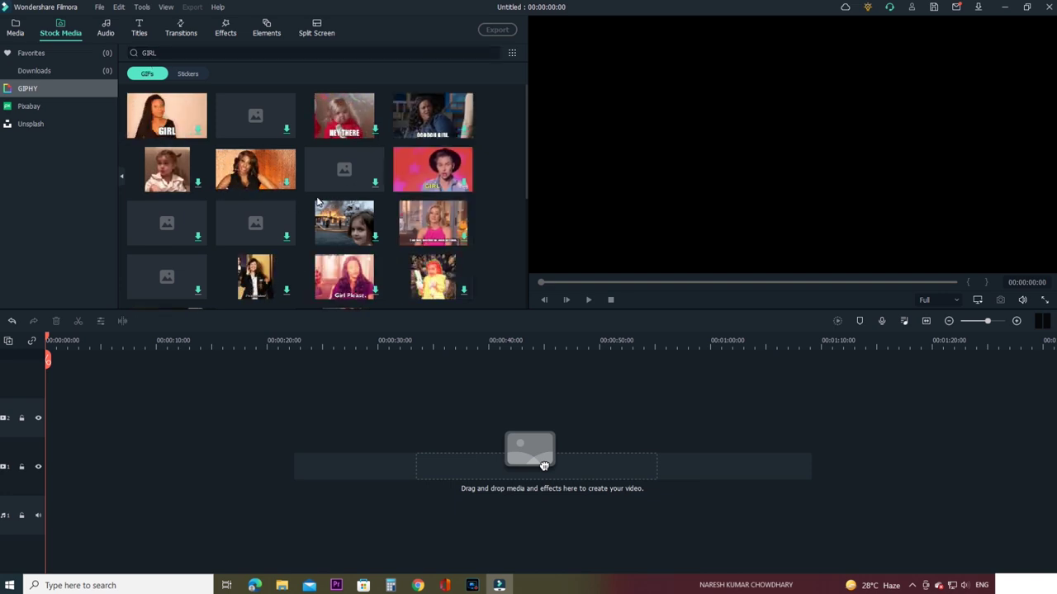
# Search the Pixabay stock videos for "GIRL" and browse the results
pyautogui.click(30, 108)
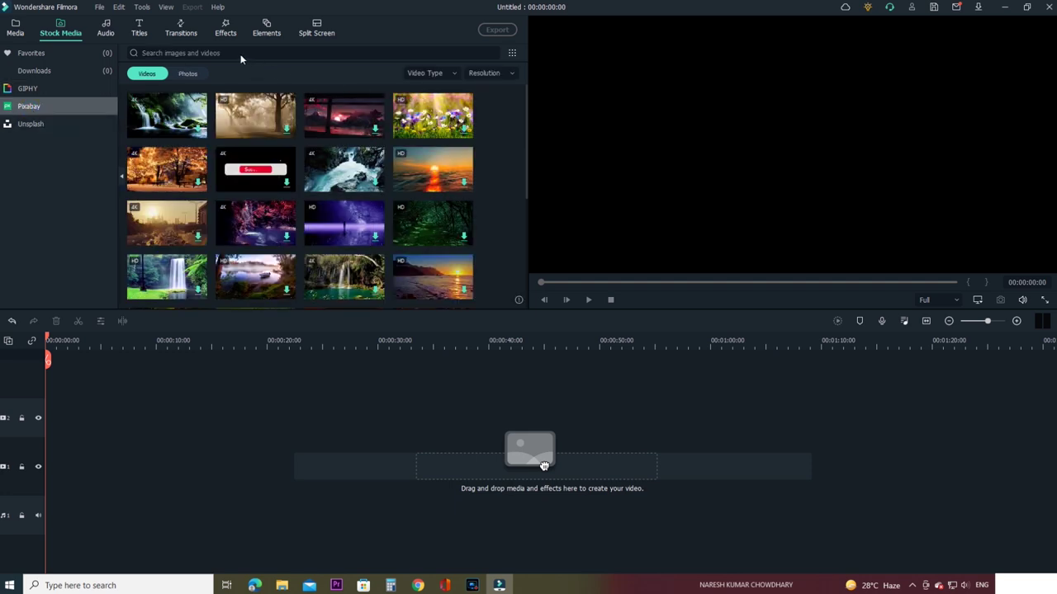
pyautogui.click(213, 53)
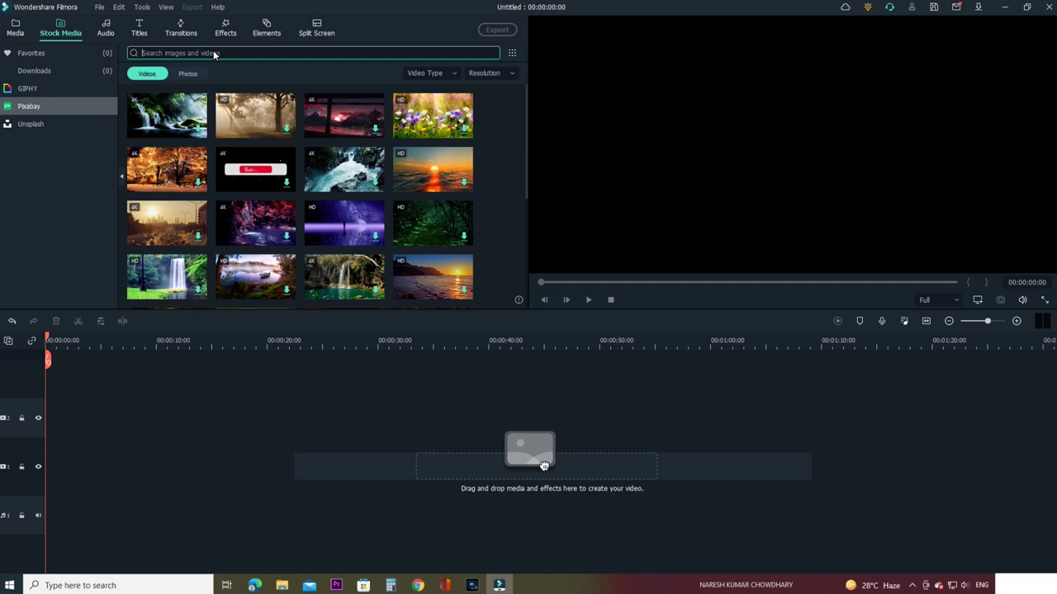
pyautogui.write('GIRL')
pyautogui.press('Return')
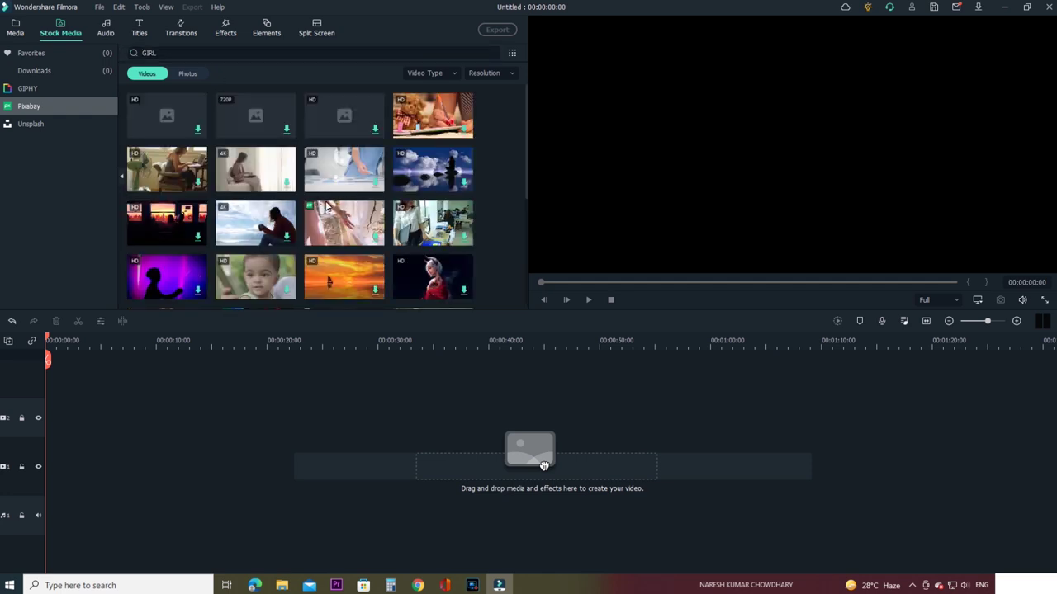
pyautogui.moveTo(419, 125)
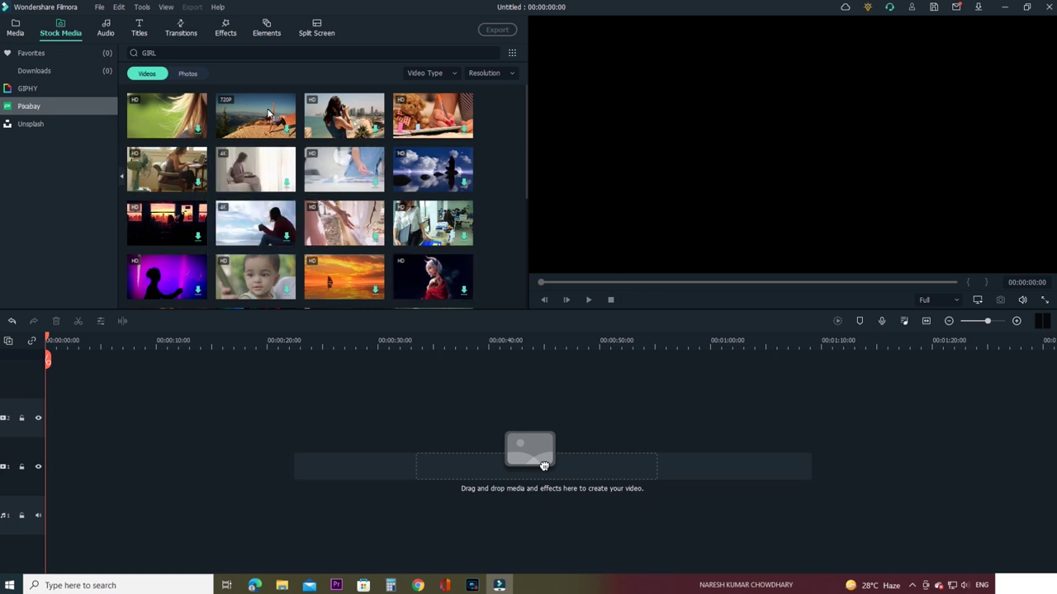
pyautogui.scroll(-3, 330, 169)
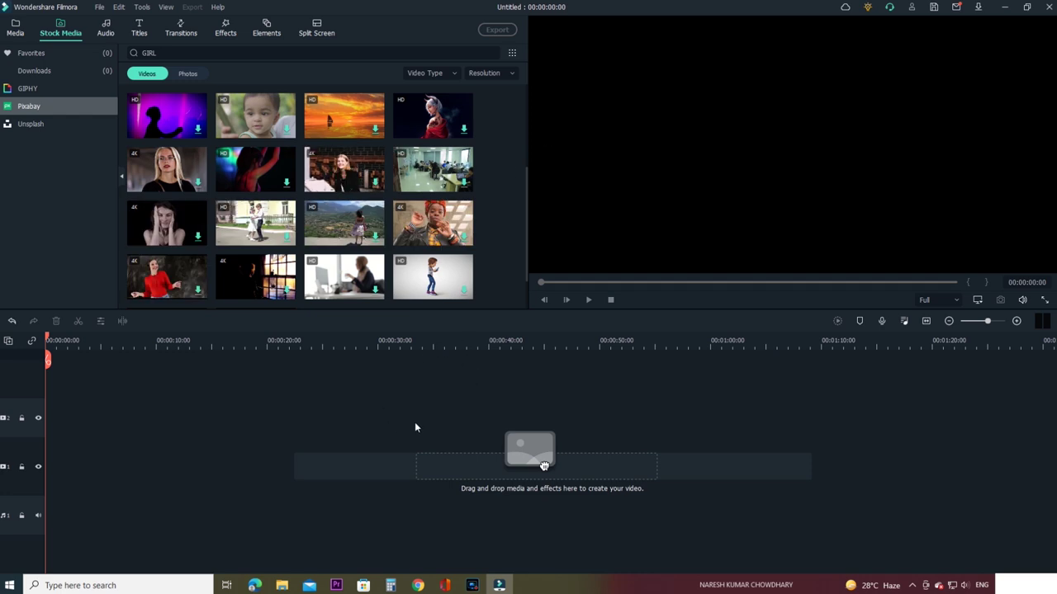
# Look at the recommended and favorite audio collections, and show the recommended title templates
pyautogui.click(105, 28)
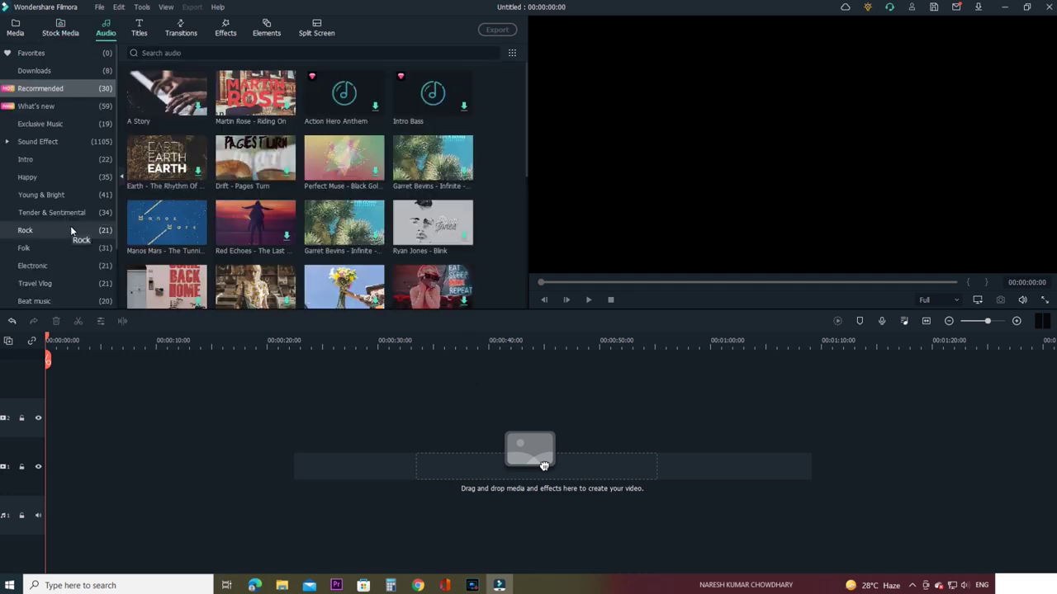
pyautogui.click(63, 52)
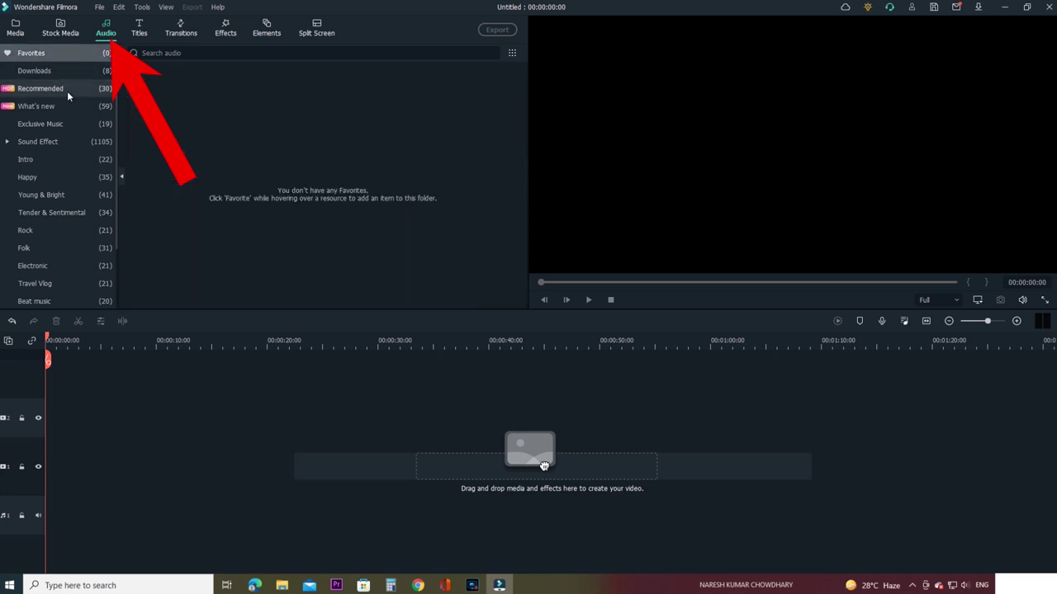
pyautogui.click(140, 33)
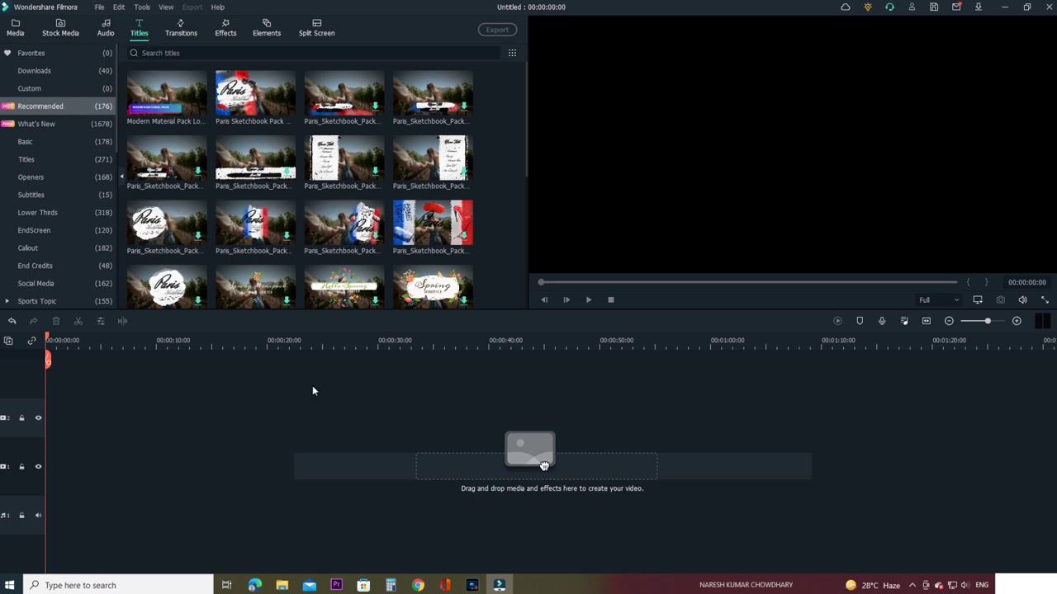
# Place the country_girl clip from the project media at the start of video track 1, dismissing the project settings prompt
pyautogui.click(15, 29)
pyautogui.moveTo(544, 465); pyautogui.dragTo(20, 477)
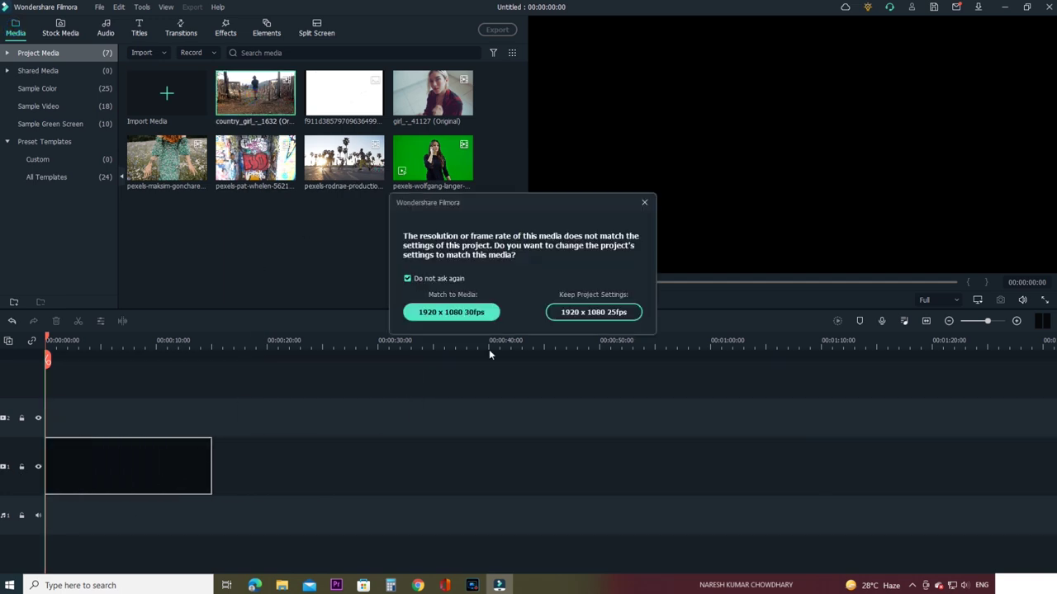
pyautogui.click(644, 202)
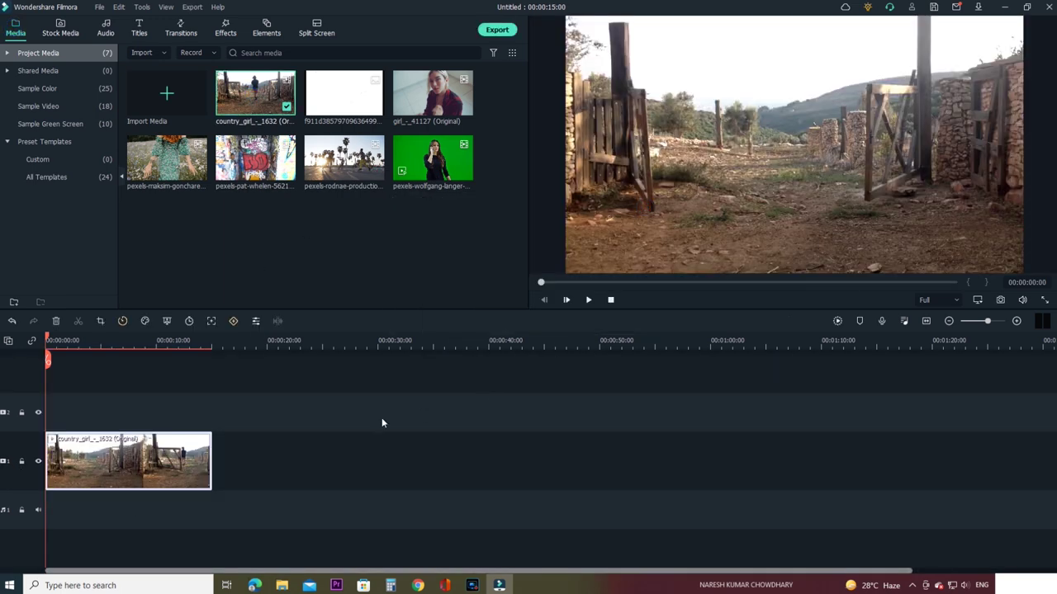
# Play parts of the country_girl clip and pause at 00:00:04:03
pyautogui.click(138, 345)
pyautogui.click(588, 299)
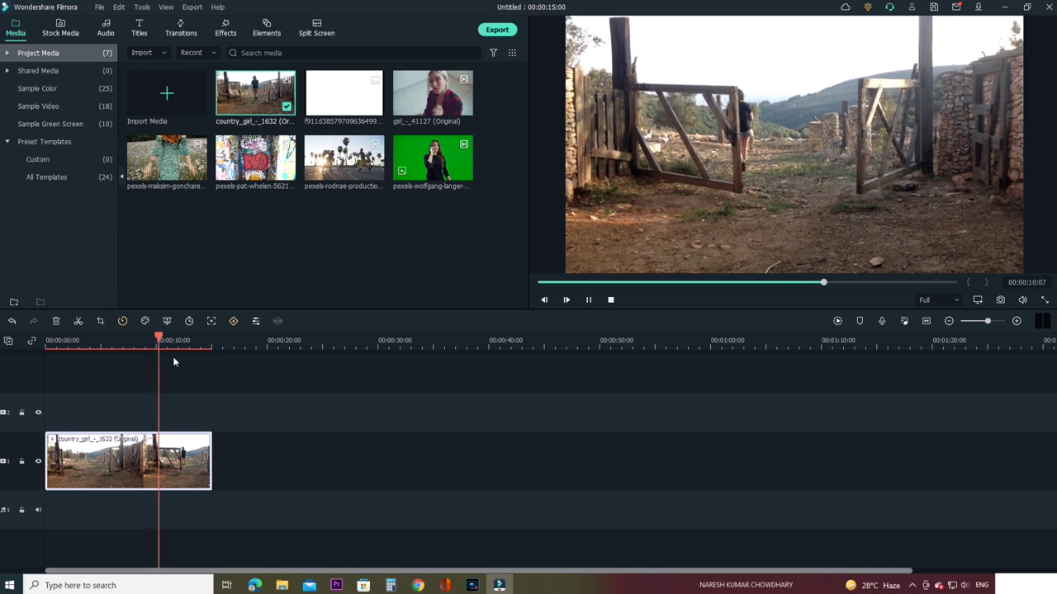
pyautogui.click(68, 346)
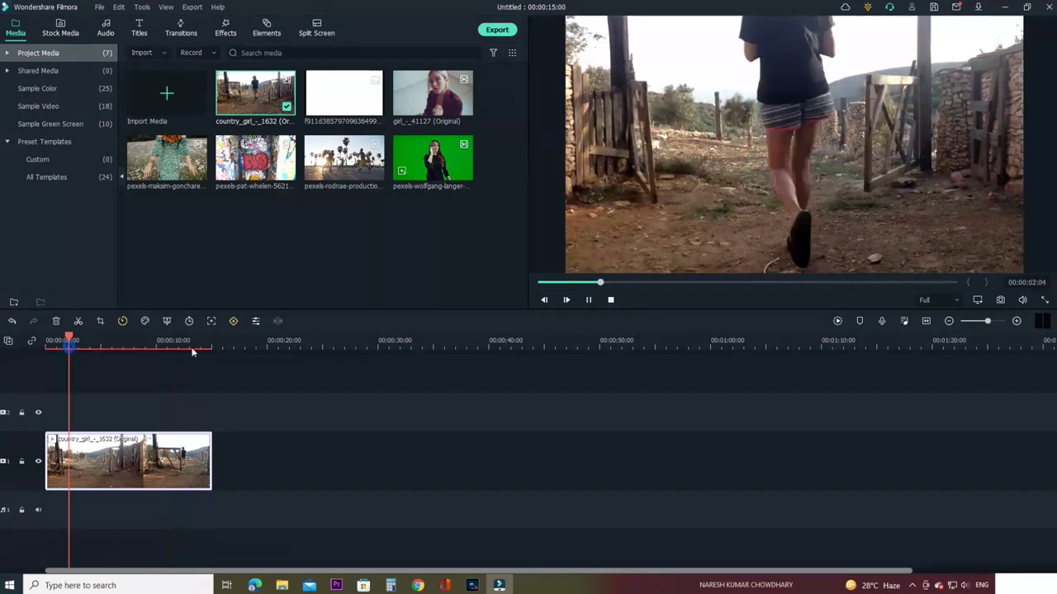
pyautogui.click(589, 301)
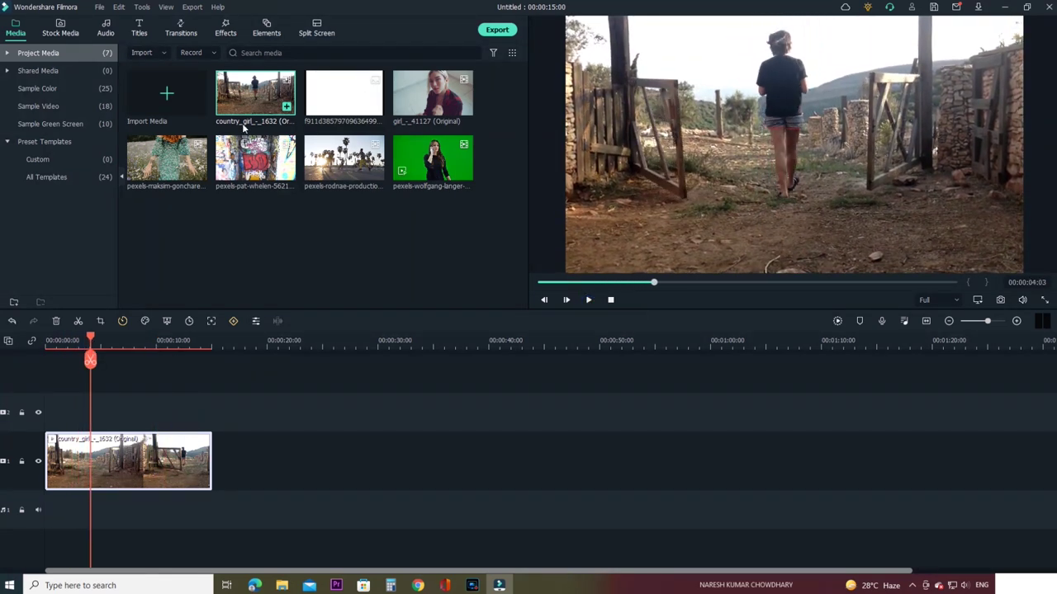
# Add the Paris Sketchbook Pack title at the start of track 2 above the clip, and play it up to 00:00:02:08
pyautogui.click(133, 26)
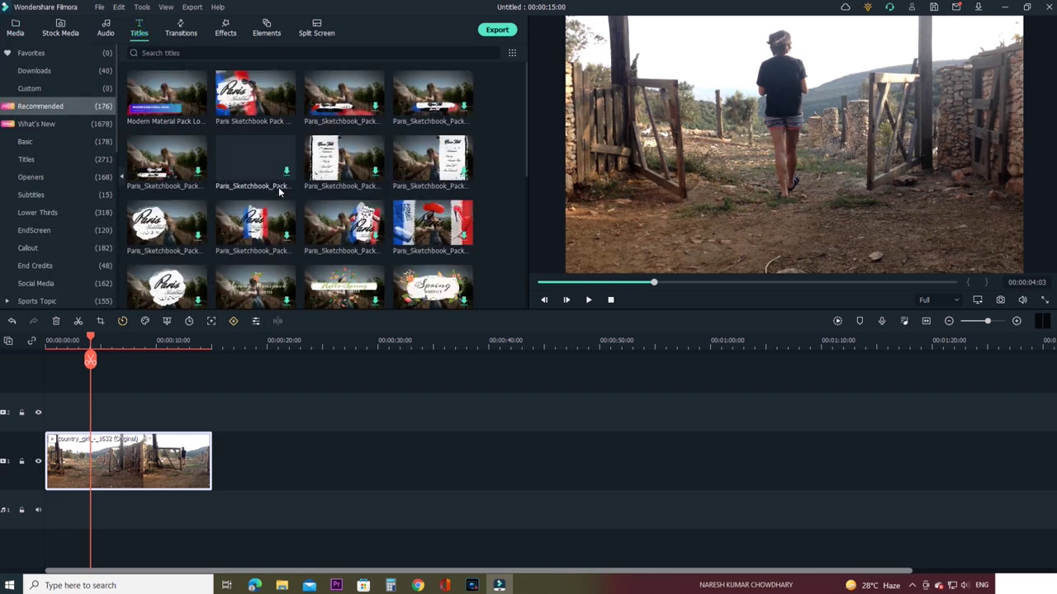
pyautogui.scroll(-5, 281, 198)
pyautogui.scroll(-3, 289, 214)
pyautogui.moveTo(241, 130)
pyautogui.mouseDown()
pyautogui.moveTo(264, 388)
pyautogui.moveTo(97, 417)
pyautogui.mouseUp()
pyautogui.moveTo(91, 341); pyautogui.dragTo(47, 345)
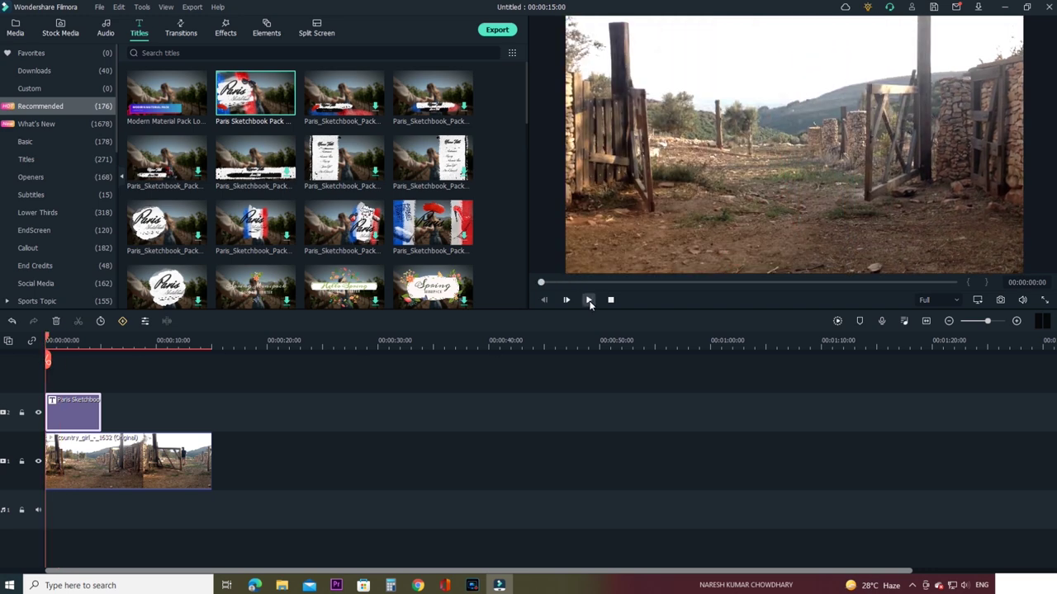
pyautogui.click(589, 300)
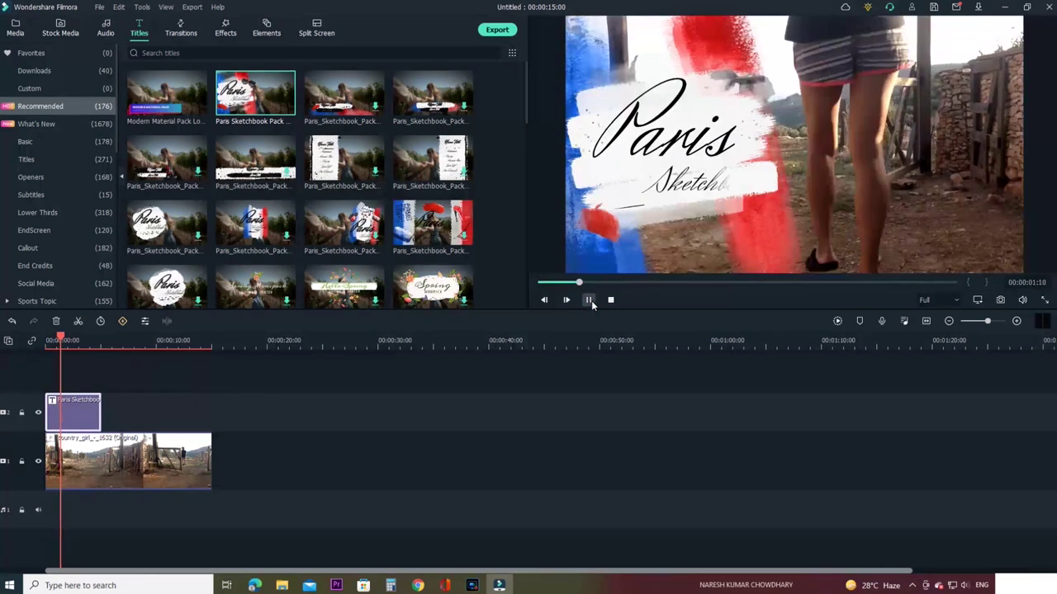
pyautogui.click(589, 300)
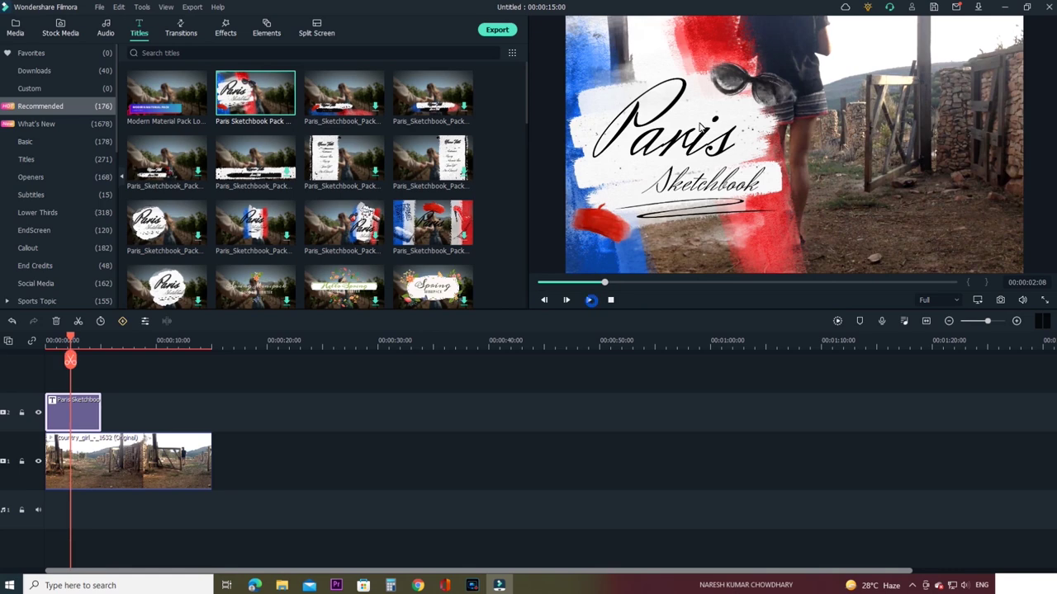
# Replace the title's "Paris" text with "VIDEO EDIT" and set its font to Haettenschweiler
pyautogui.click(661, 146)
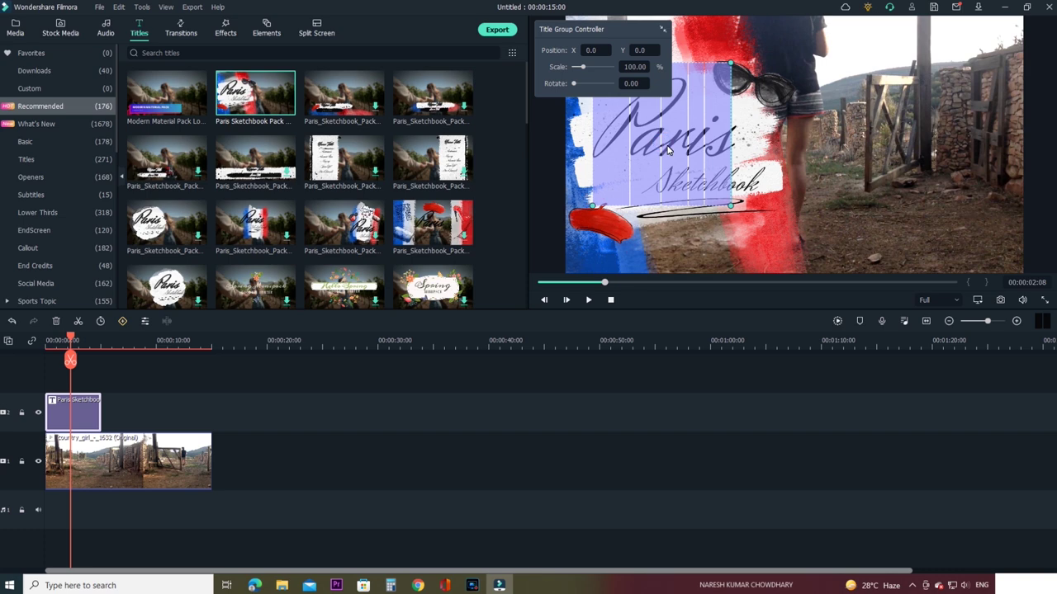
pyautogui.doubleClick(669, 150)
pyautogui.click(720, 35)
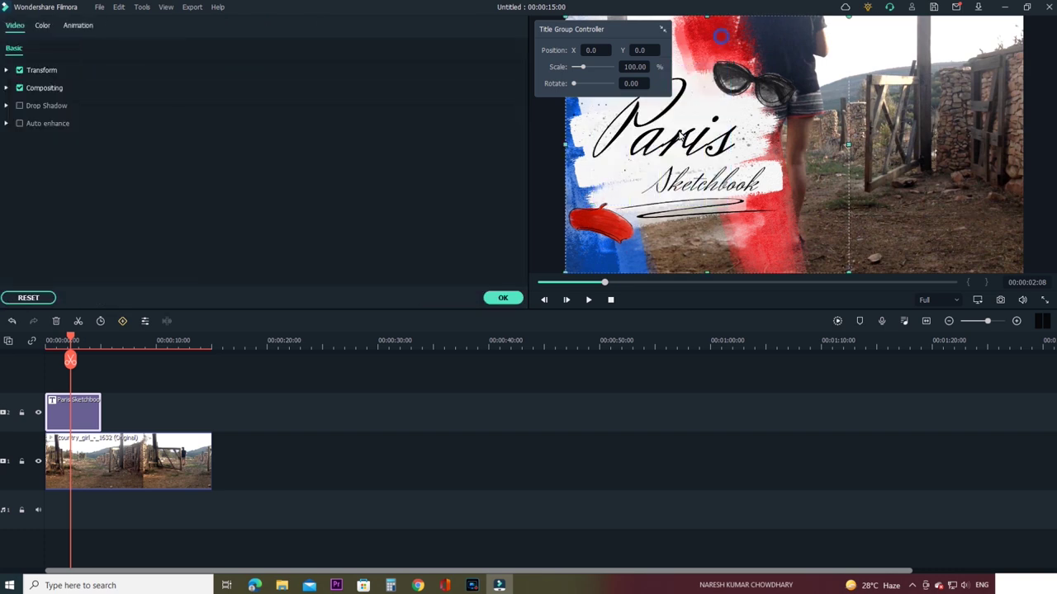
pyautogui.doubleClick(667, 144)
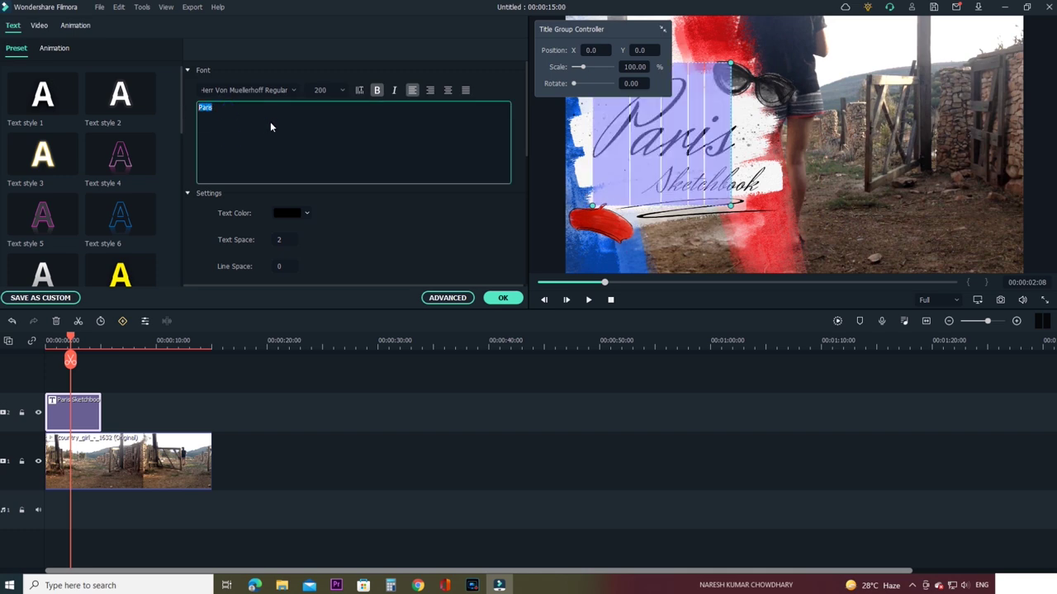
pyautogui.write('VIDEO E')
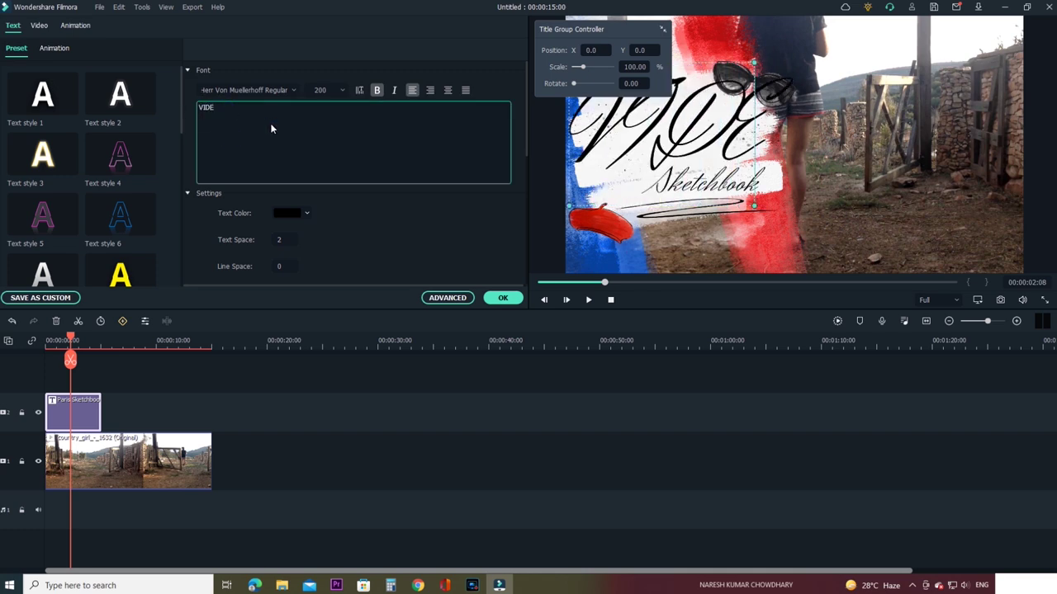
pyautogui.write('DIT')
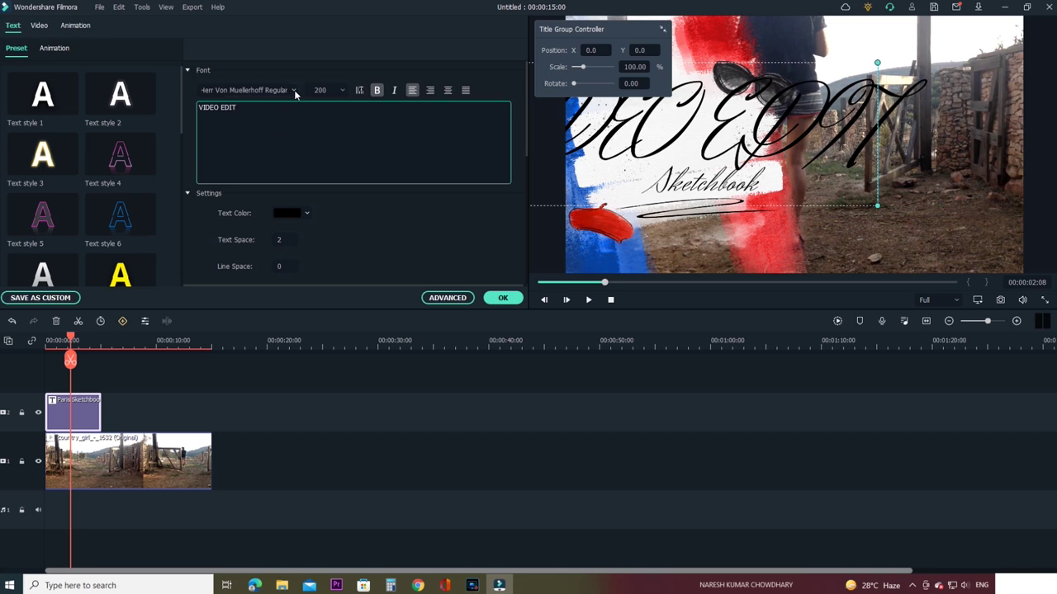
pyautogui.click(294, 93)
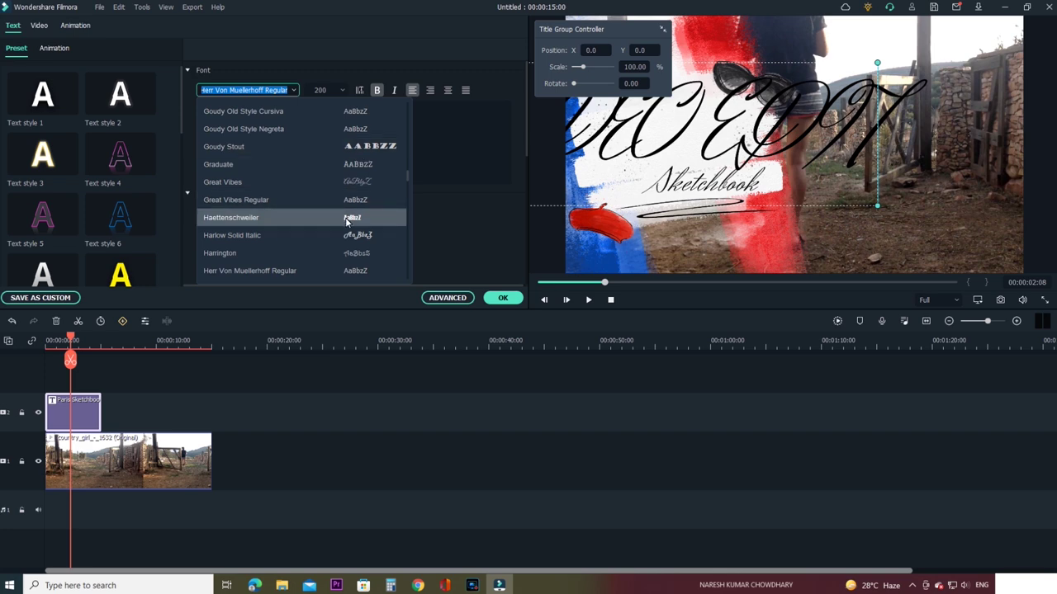
pyautogui.click(348, 219)
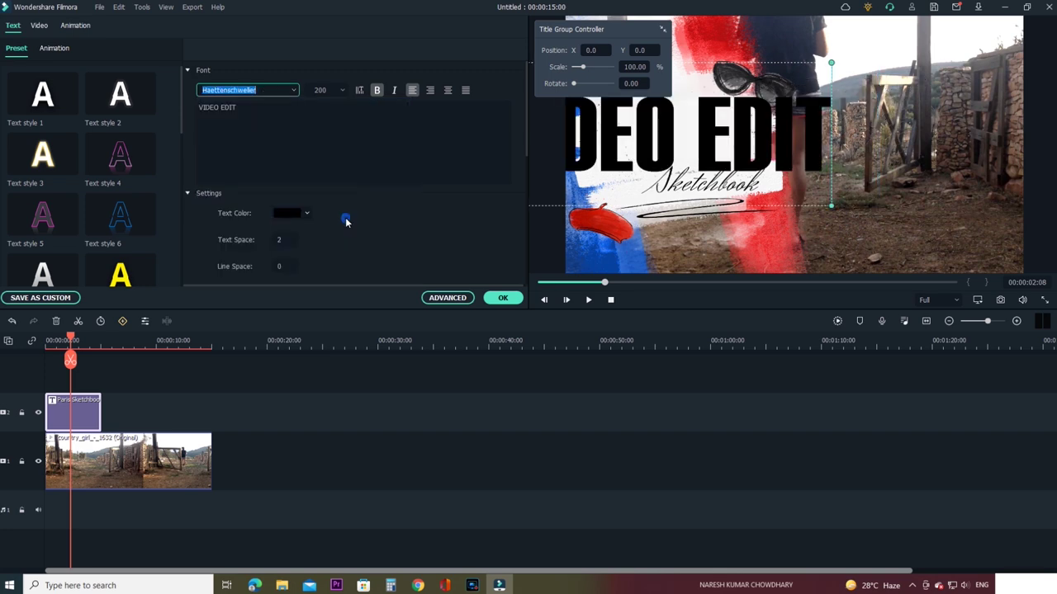
pyautogui.click(504, 298)
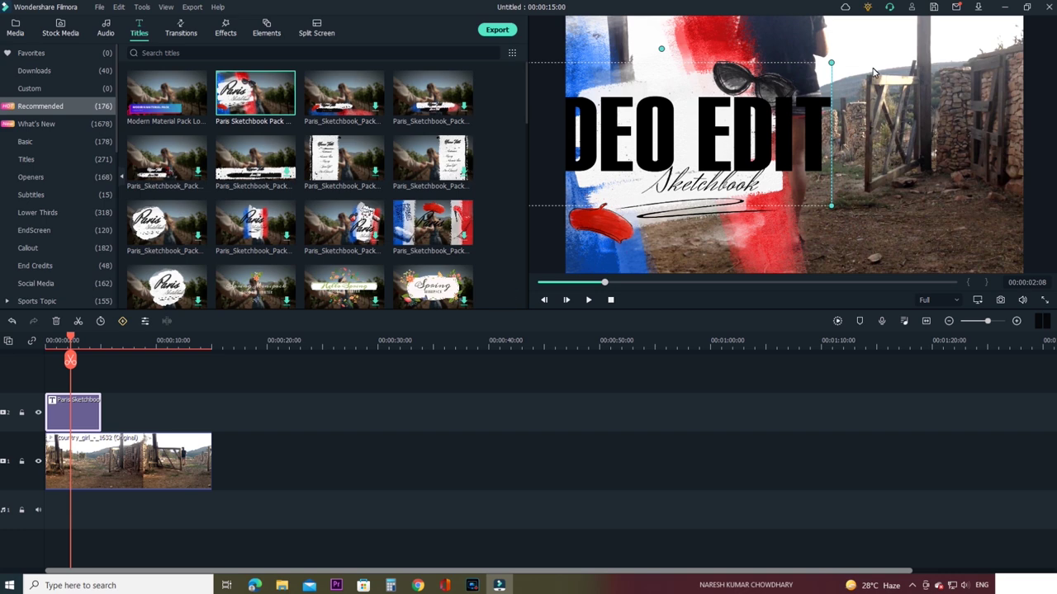
# Scale down the VIDEO EDIT text and position it within the white brush area above the Sketchbook text
pyautogui.moveTo(832, 66); pyautogui.dragTo(705, 138)
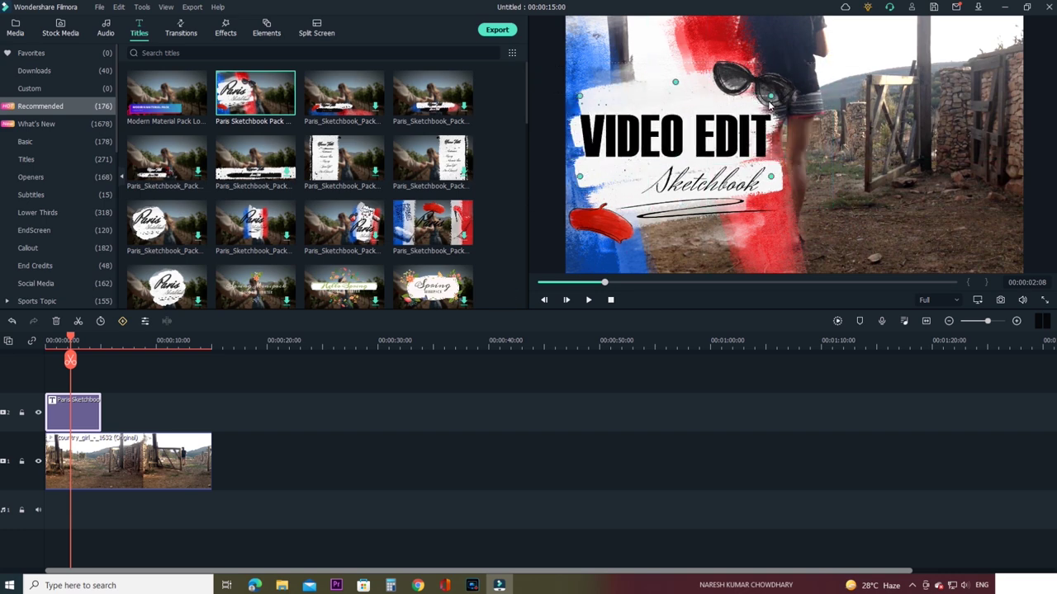
pyautogui.moveTo(774, 99); pyautogui.dragTo(744, 99)
pyautogui.moveTo(674, 144); pyautogui.dragTo(676, 135)
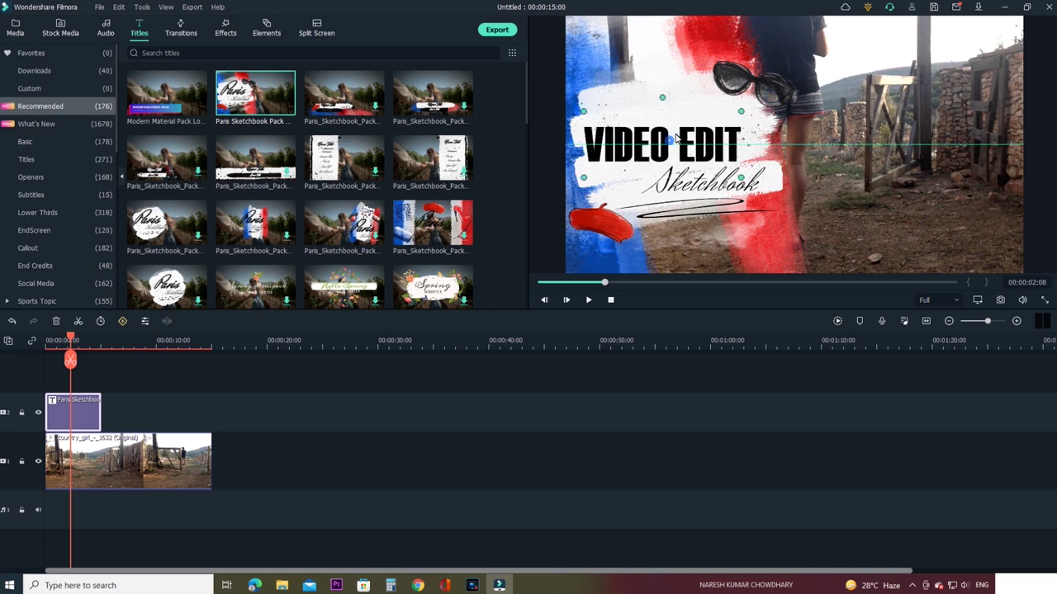
# Shift the Sketchbook text left beneath VIDEO EDIT, and play the edited title from the start of the timeline
pyautogui.click(835, 169)
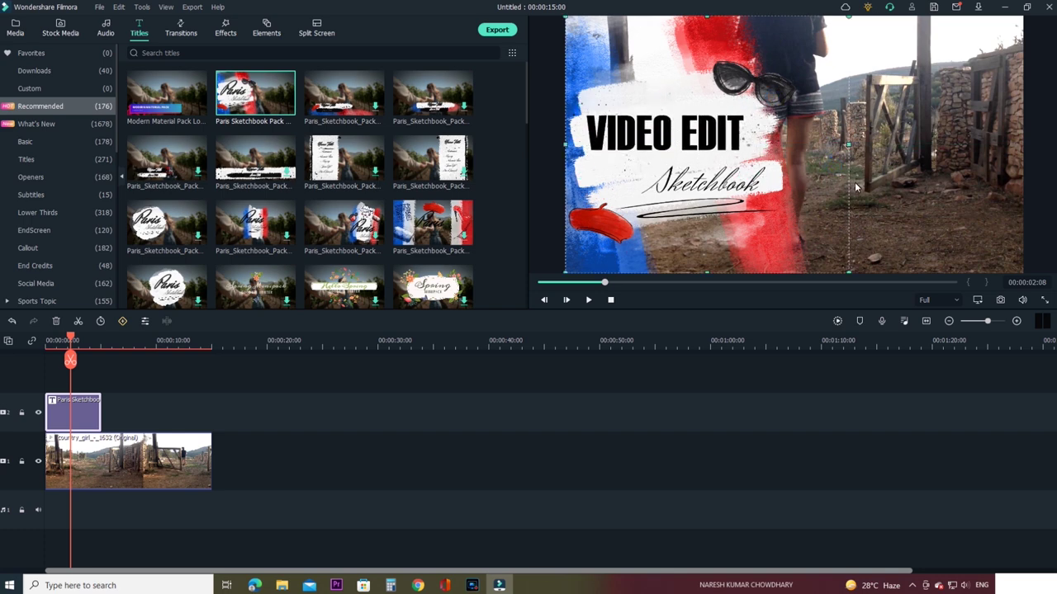
pyautogui.moveTo(702, 190); pyautogui.dragTo(660, 188)
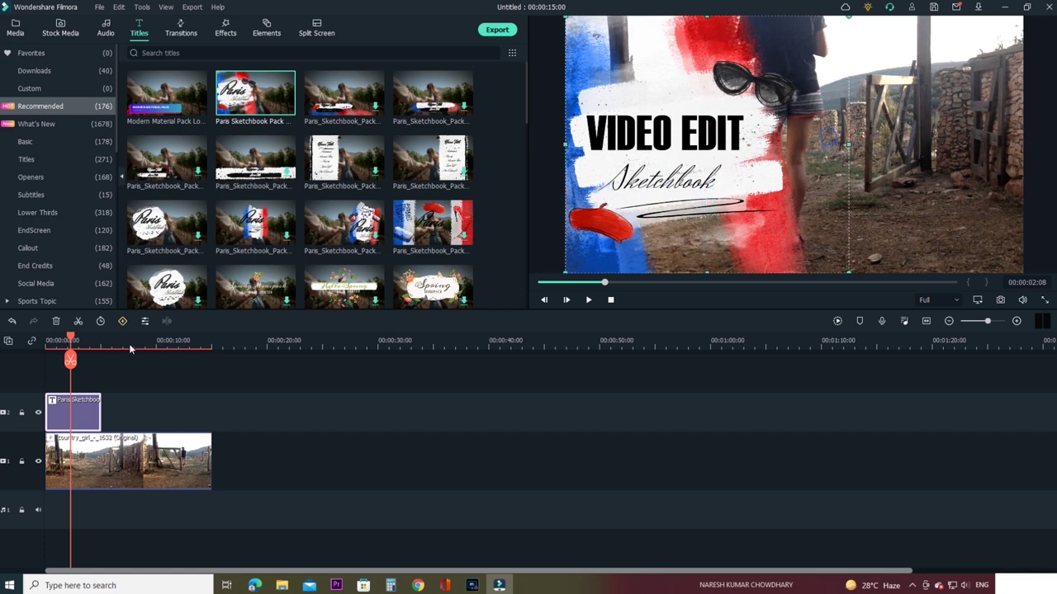
pyautogui.moveTo(71, 338); pyautogui.dragTo(47, 339)
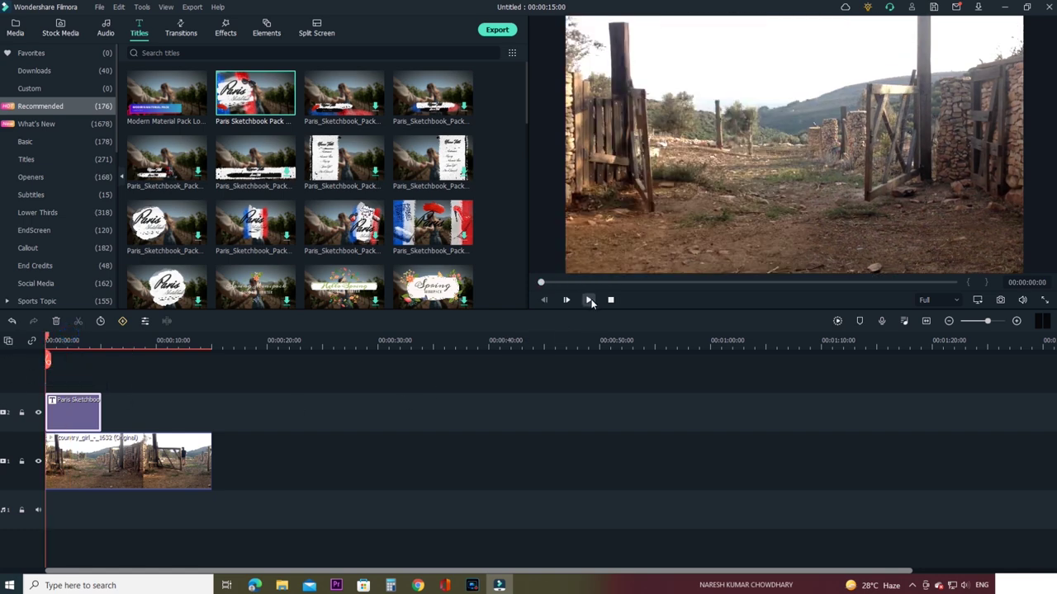
pyautogui.click(589, 301)
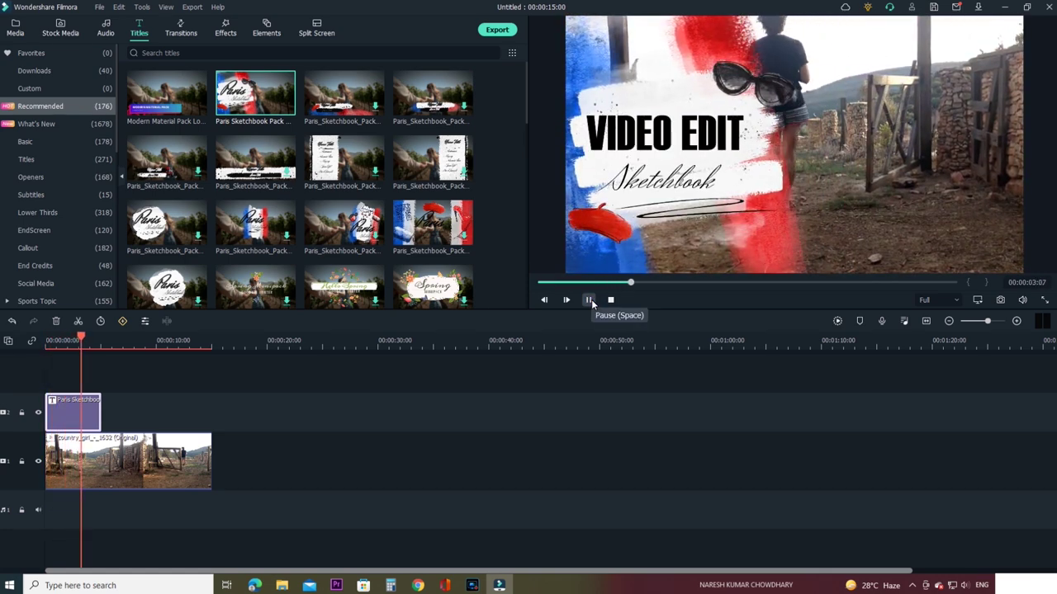
# Stop the title preview, browse the Basic title presets, and delete the Paris Sketchbook title from track 2
pyautogui.press('space')
pyautogui.click(61, 346)
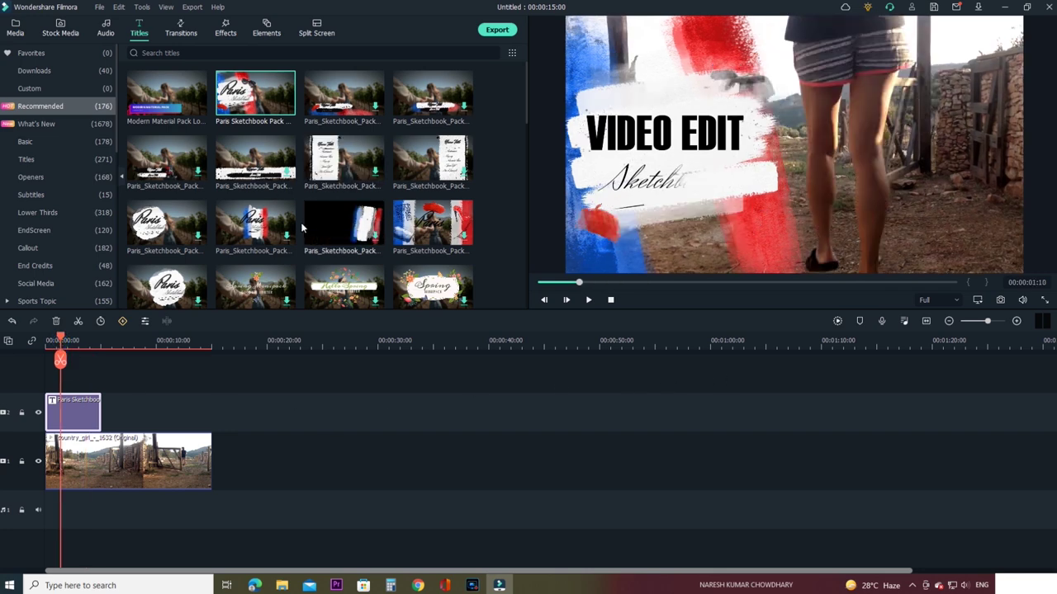
pyautogui.scroll(-5, 289, 231)
pyautogui.scroll(5, 287, 235)
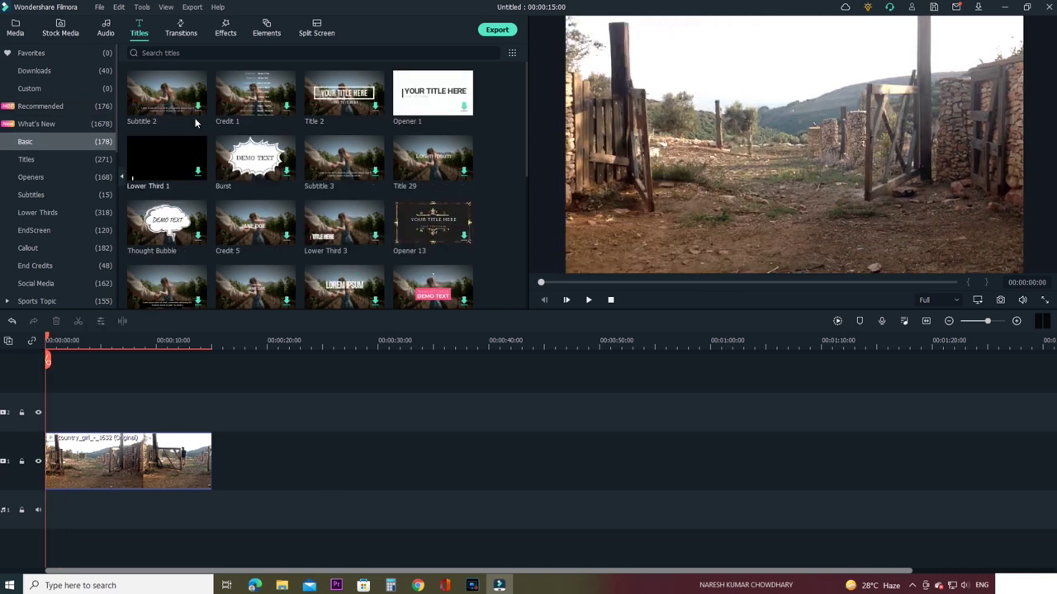
# Add the graffiti, flower-field and green-screen clips in sequence after the country_girl clip on track 1, dismissing the project-settings prompts
pyautogui.click(185, 33)
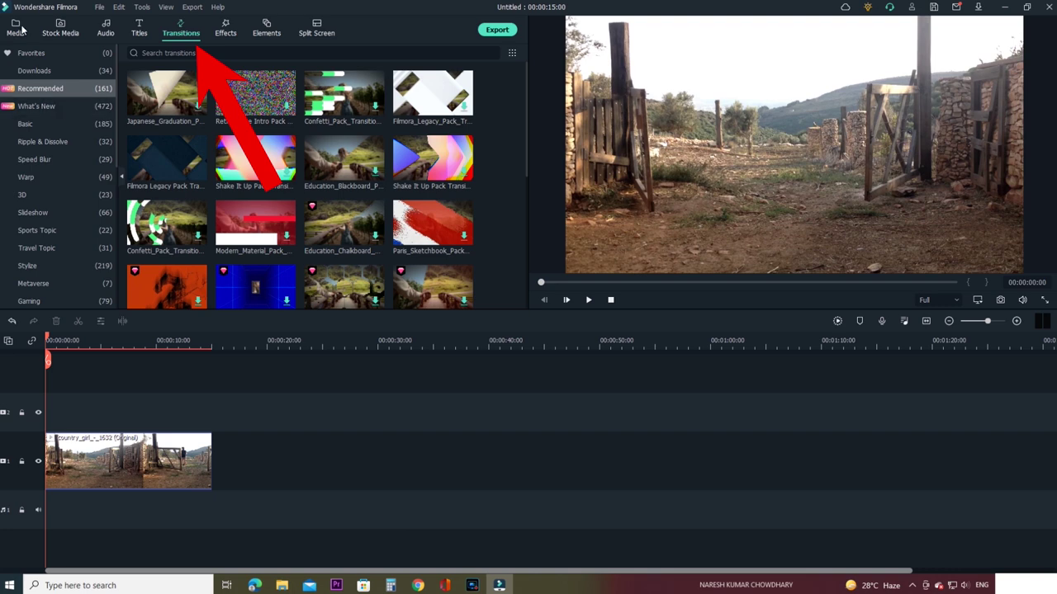
pyautogui.click(16, 30)
pyautogui.moveTo(253, 180); pyautogui.dragTo(220, 481)
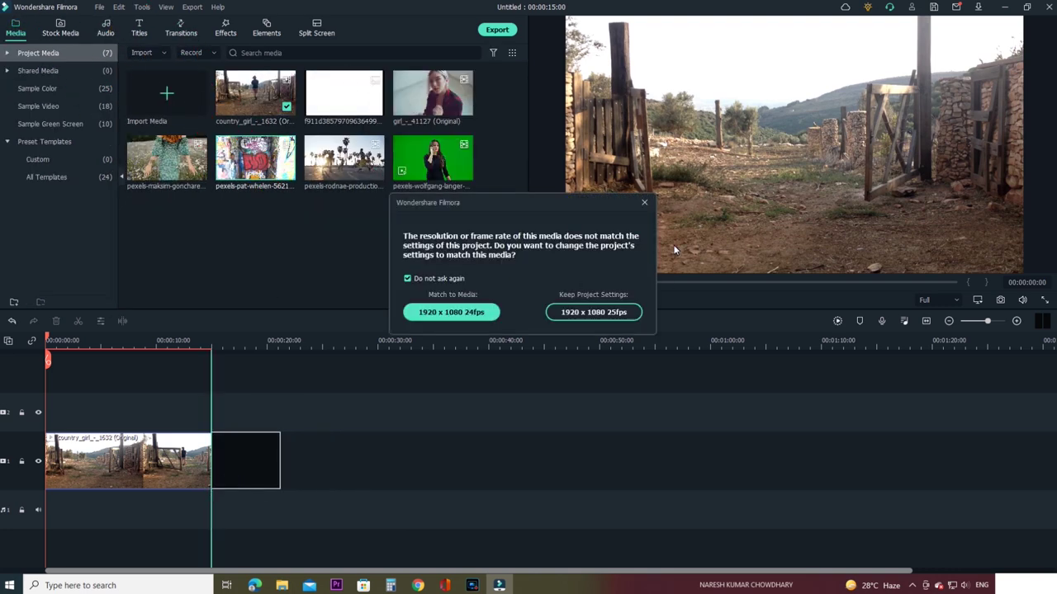
pyautogui.click(644, 203)
pyautogui.moveTo(166, 161); pyautogui.dragTo(277, 489)
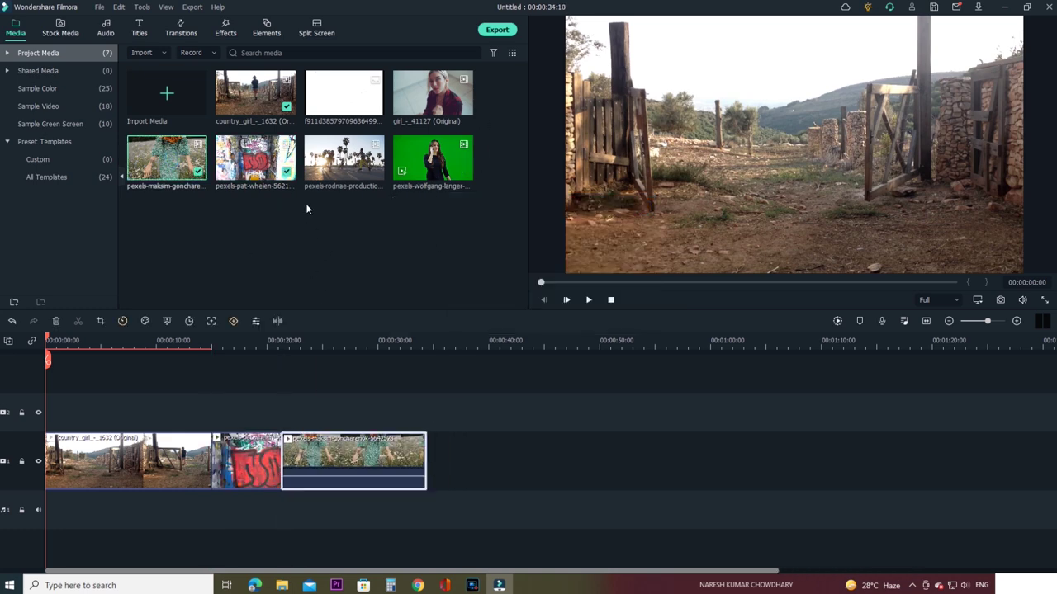
pyautogui.moveTo(432, 158); pyautogui.dragTo(461, 466)
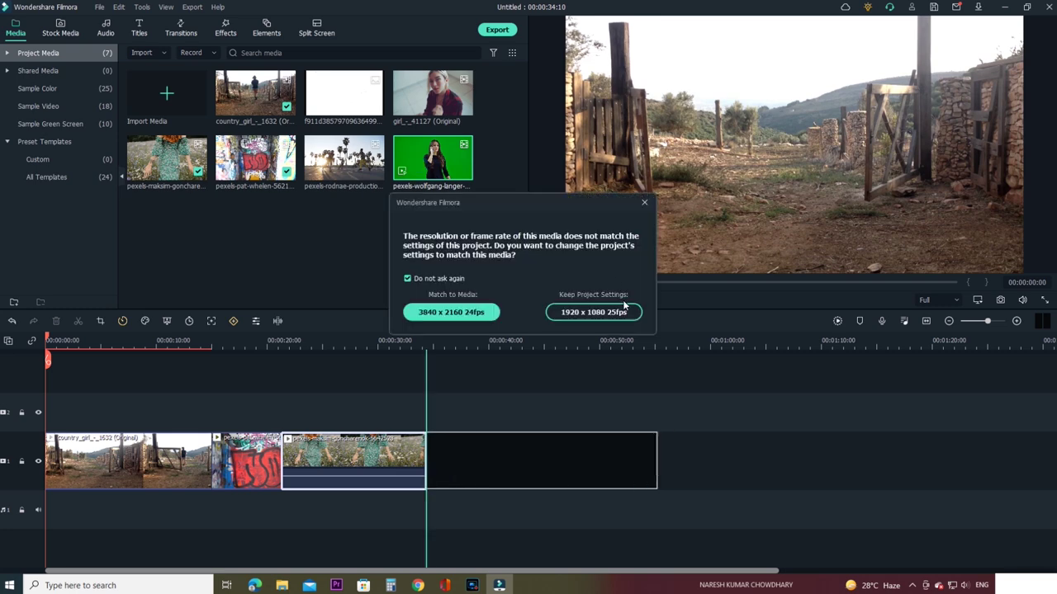
pyautogui.click(644, 202)
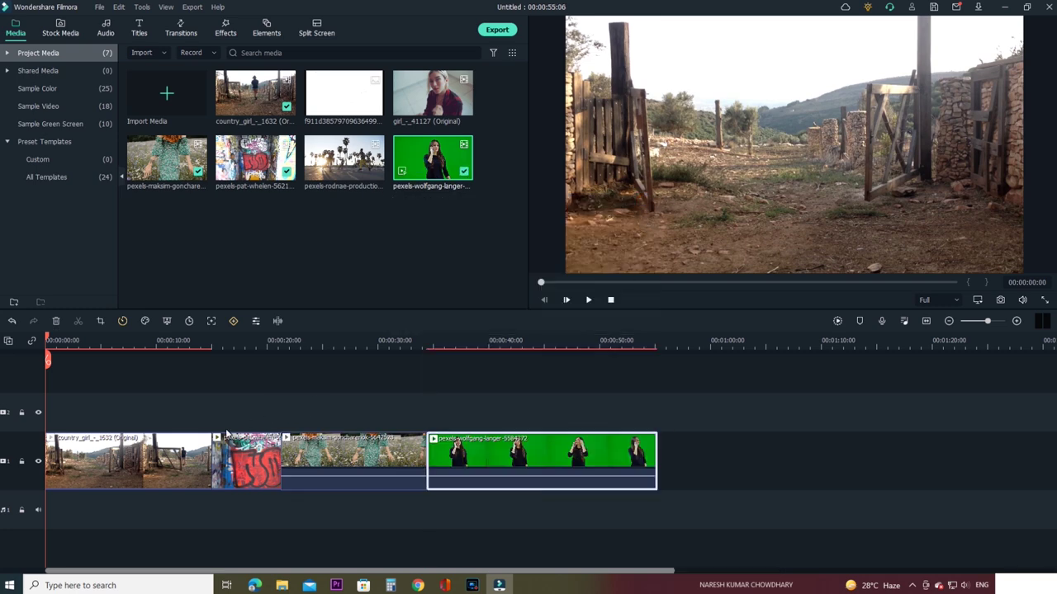
# Play across the plain cuts from the country_girl clip to the graffiti clip and from the flower-field clip to the green-screen clip
pyautogui.click(171, 461)
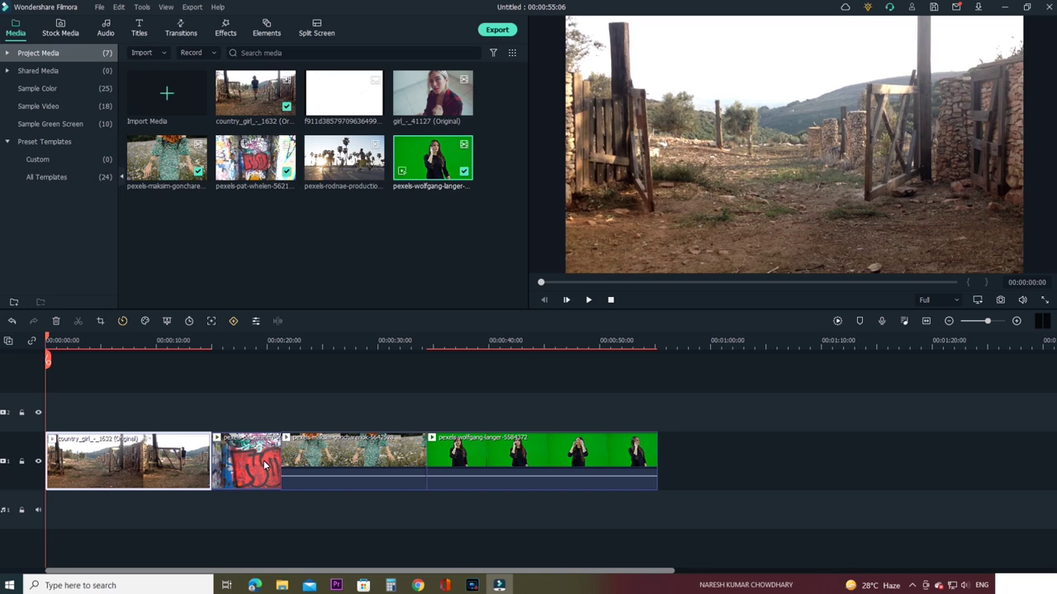
pyautogui.moveTo(190, 342); pyautogui.dragTo(235, 342)
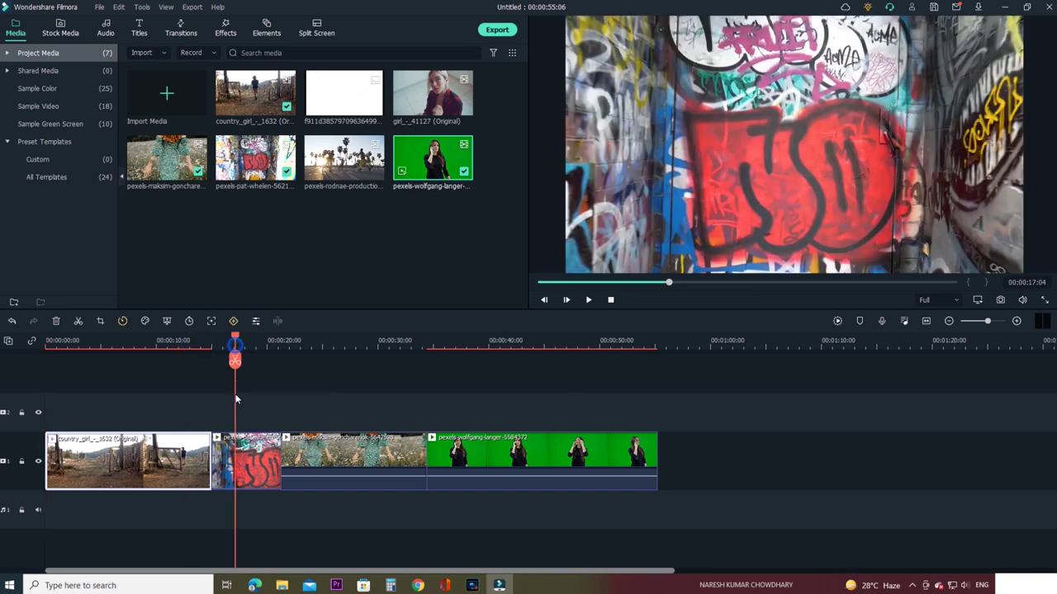
pyautogui.click(198, 344)
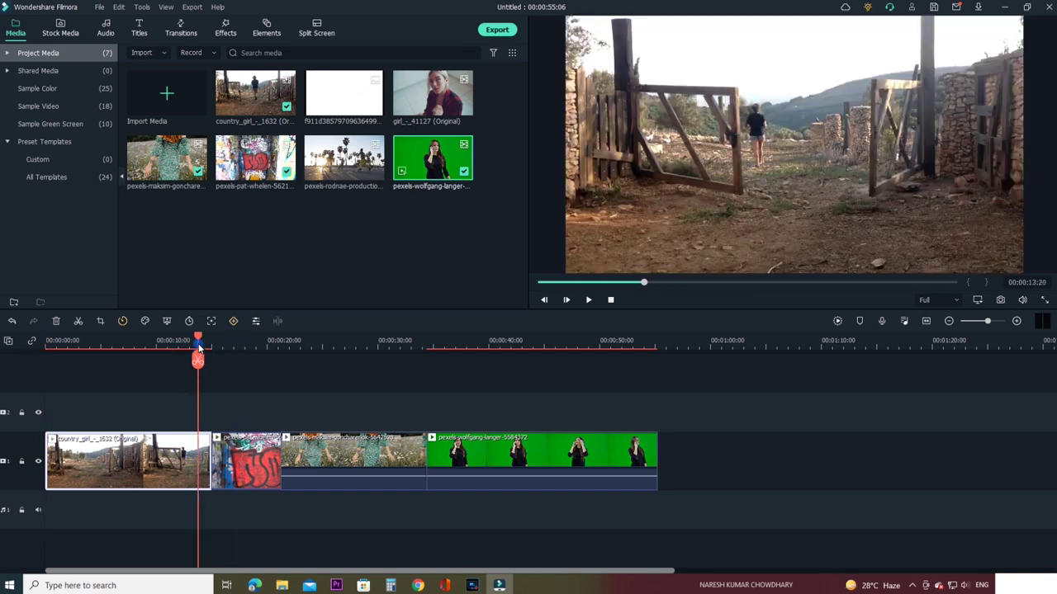
pyautogui.click(588, 300)
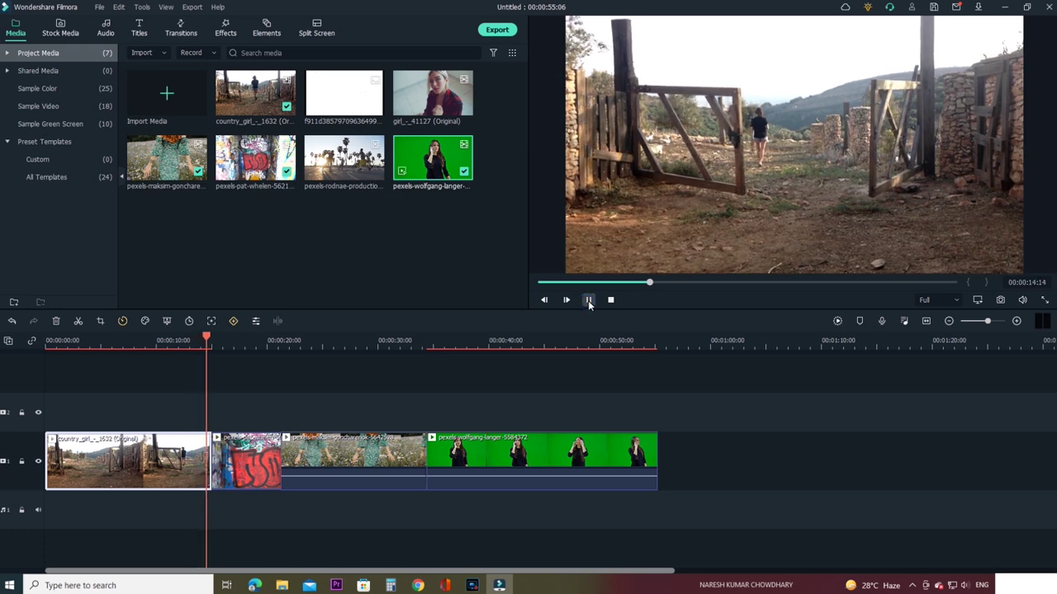
pyautogui.click(587, 299)
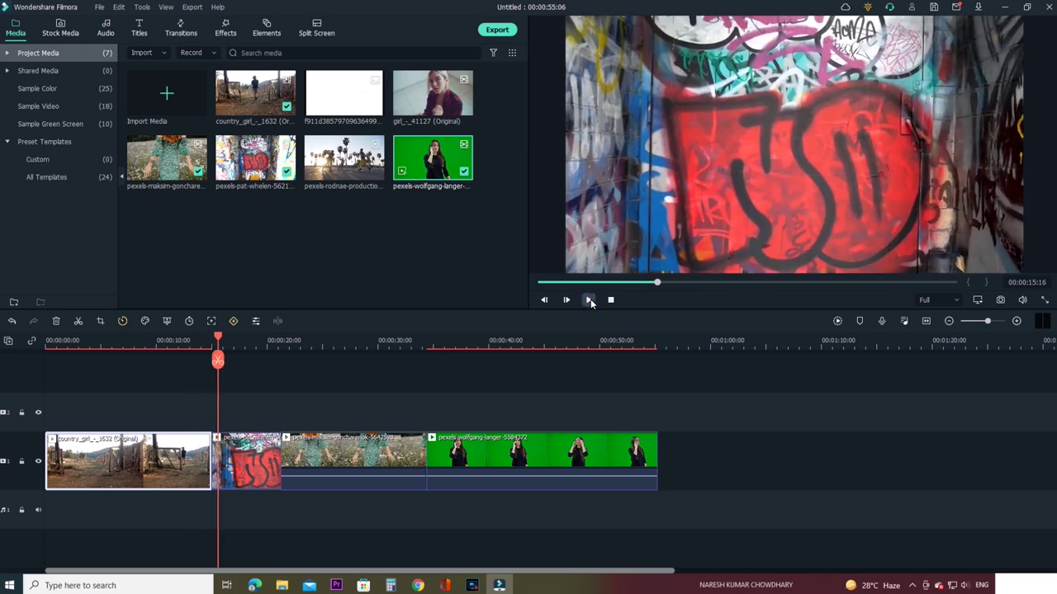
pyautogui.click(411, 345)
pyautogui.click(588, 300)
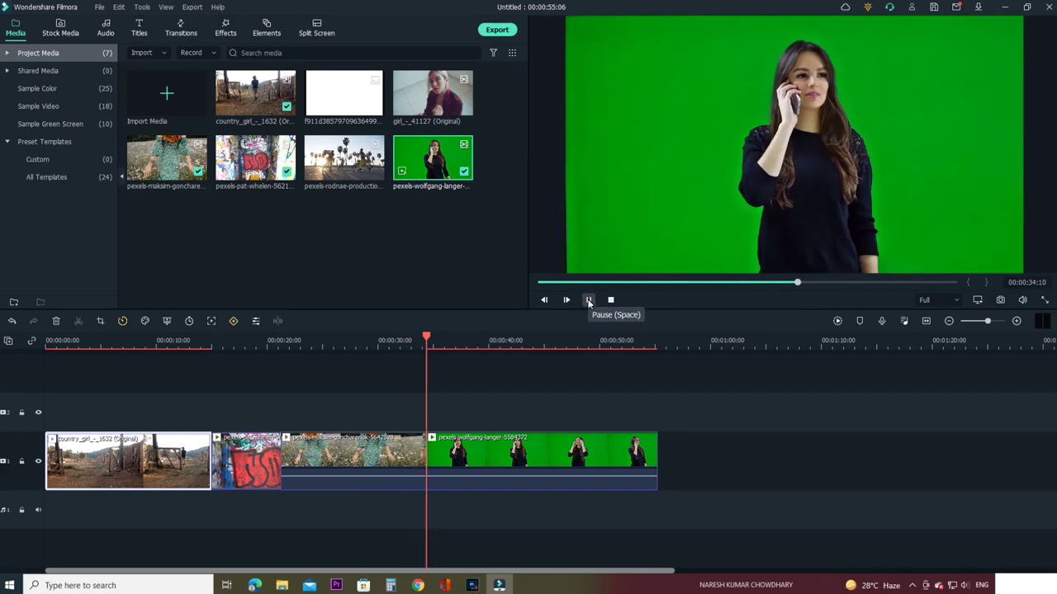
pyautogui.click(588, 300)
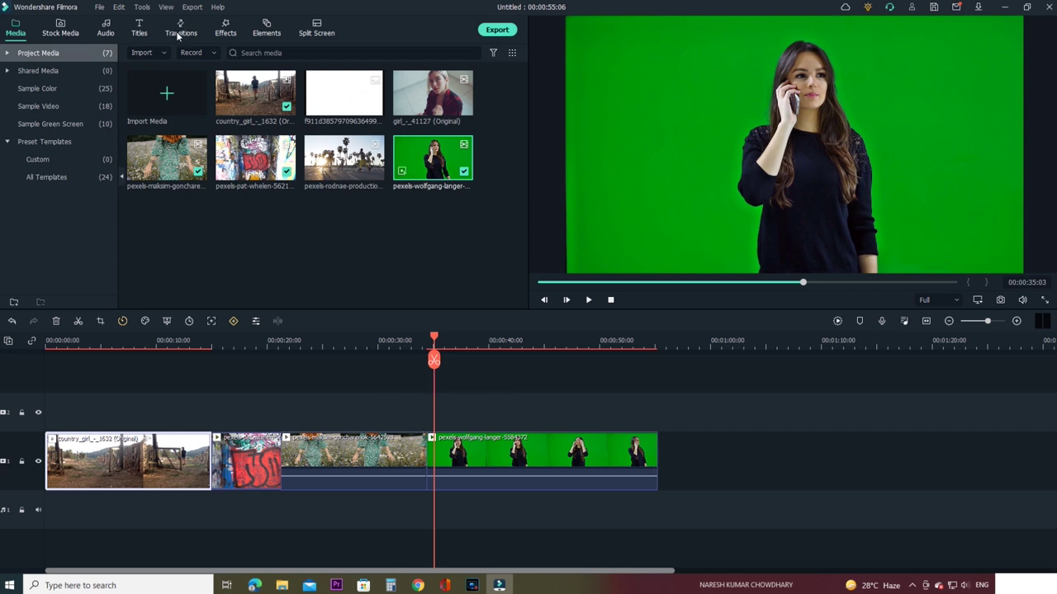
# Add a Filmora Legacy Pack transition between the country_girl and graffiti clips, and a Modern Material Pack transition between the graffiti and flower-field clips
pyautogui.click(177, 34)
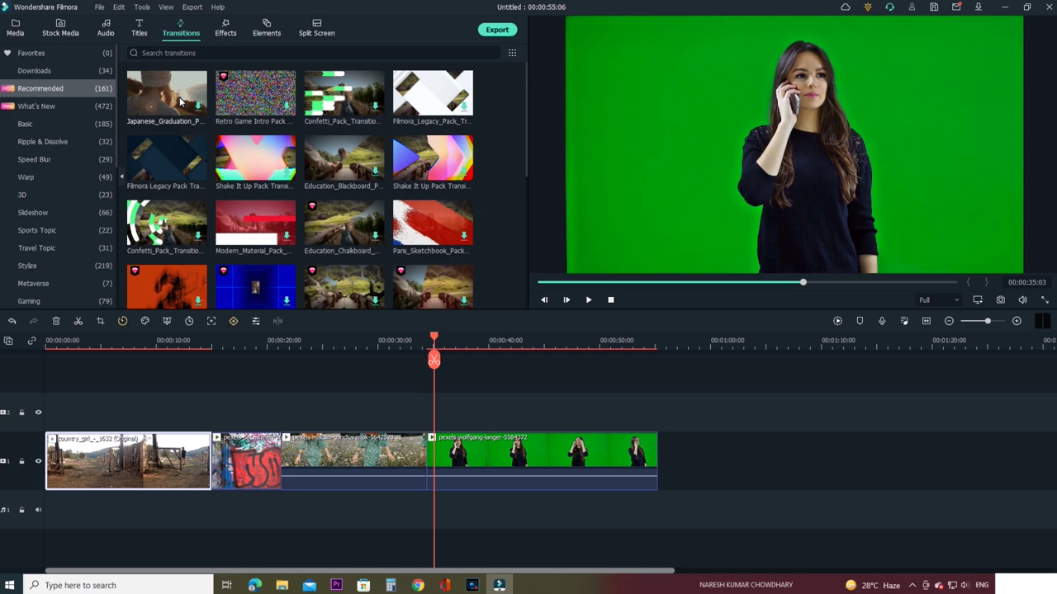
pyautogui.scroll(-5, 267, 223)
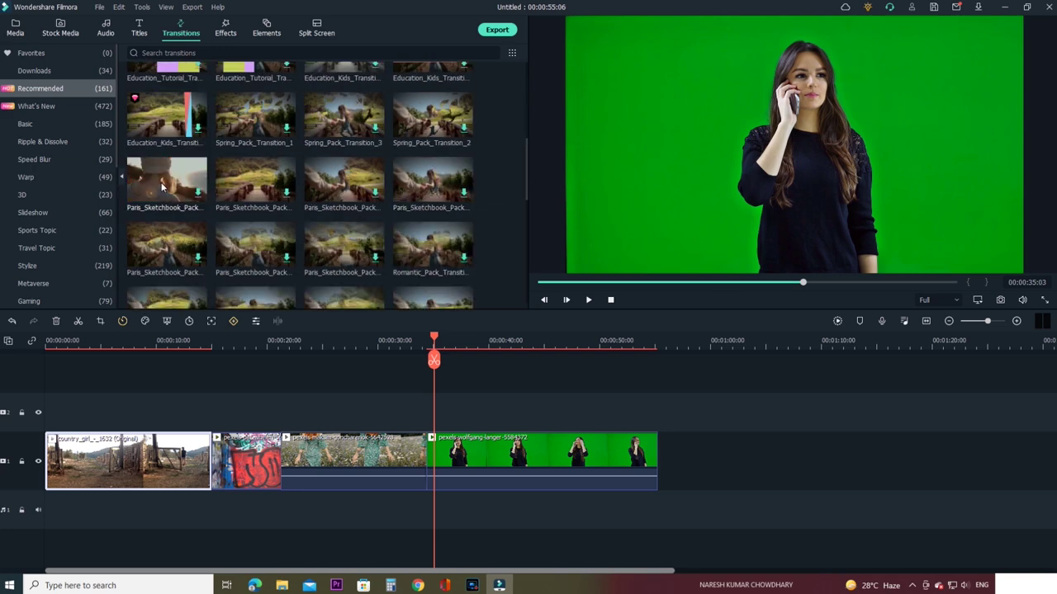
pyautogui.scroll(5, 164, 189)
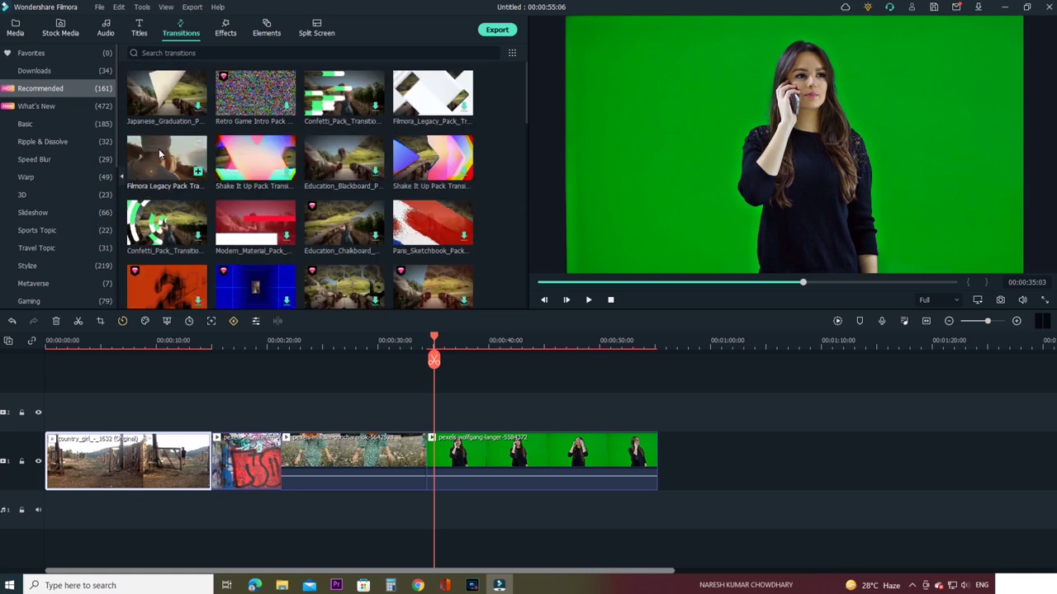
pyautogui.click(165, 161)
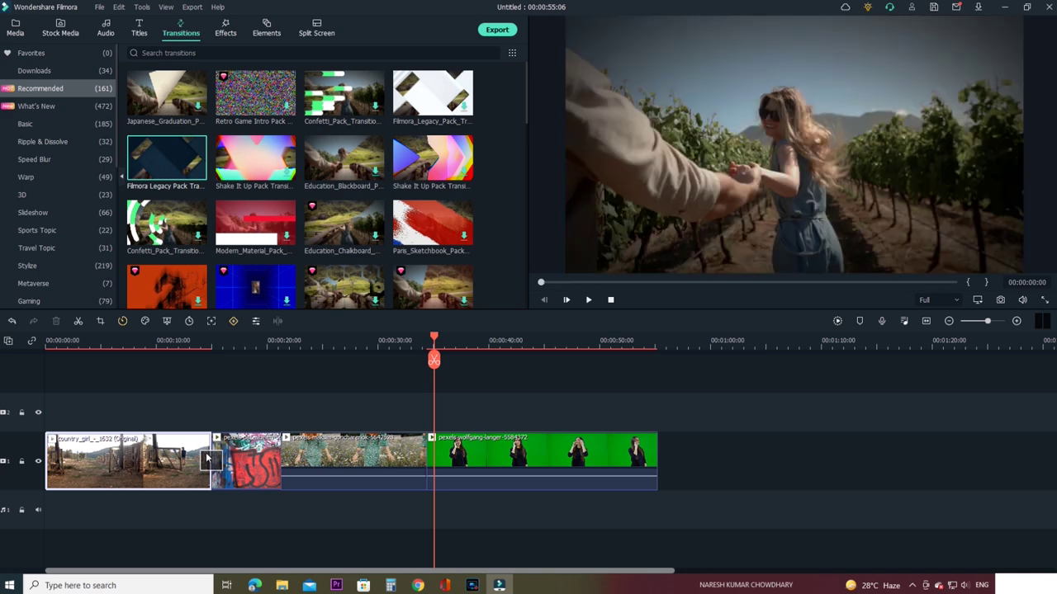
pyautogui.moveTo(208, 457); pyautogui.dragTo(210, 455)
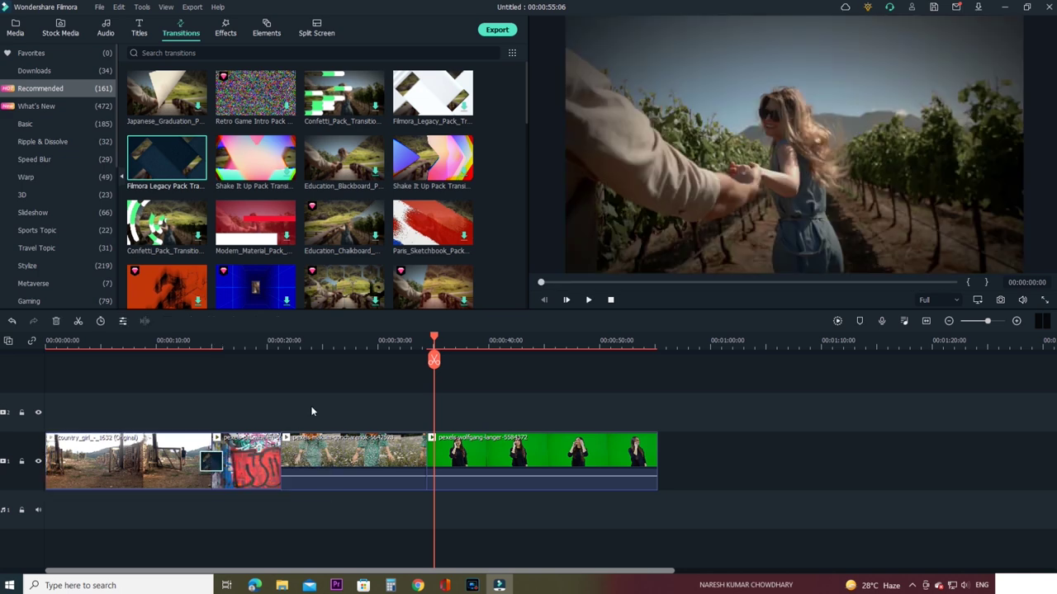
pyautogui.click(316, 370)
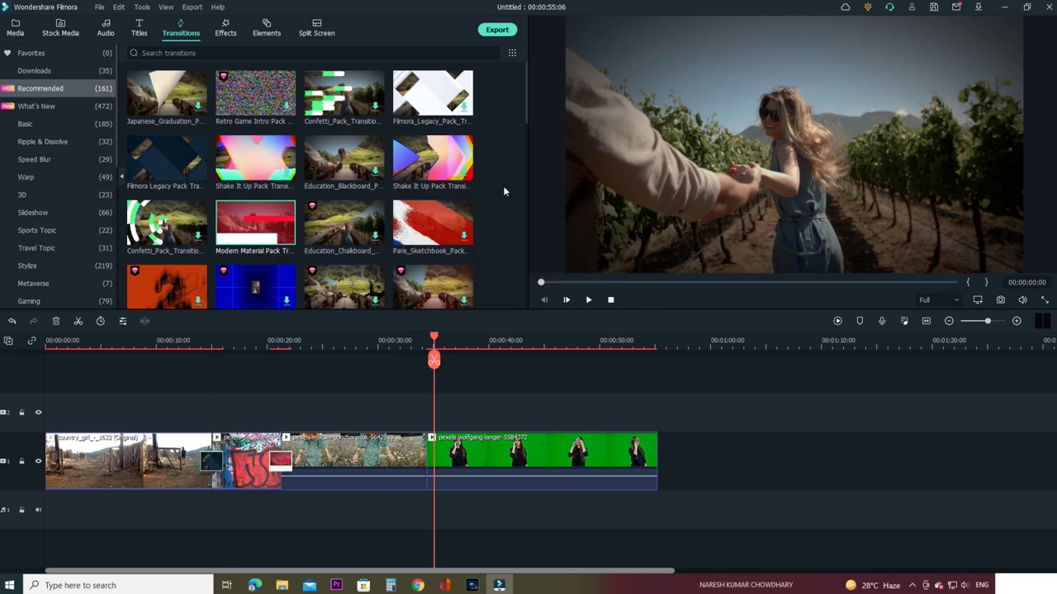
# Add the red-and-white Modern Material Pack transition between the flower-field and green-screen clips, and the green one at the green-screen clip's end
pyautogui.scroll(-5, 504, 192)
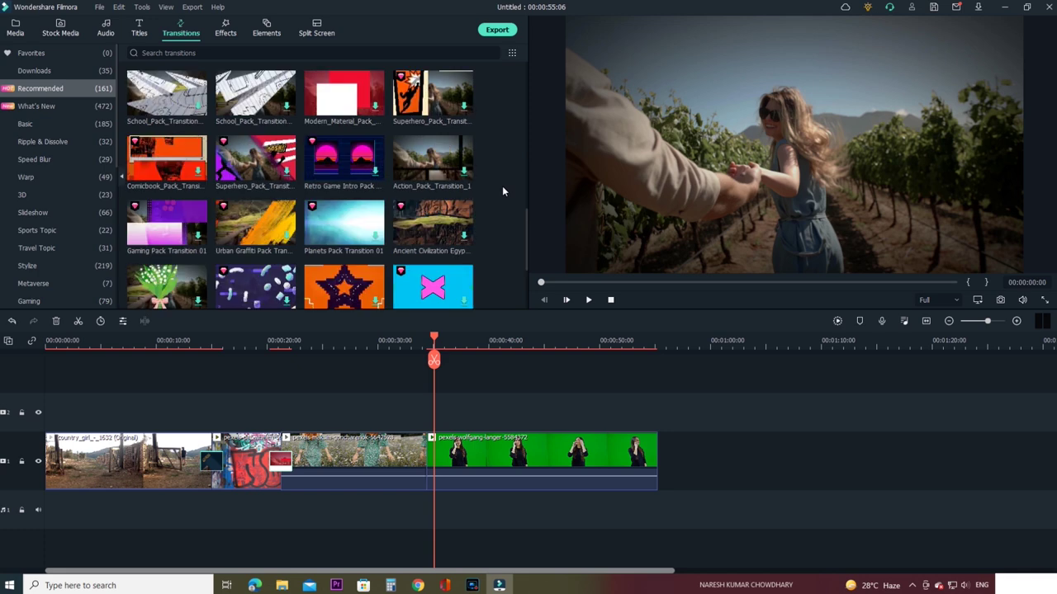
pyautogui.scroll(3, 502, 186)
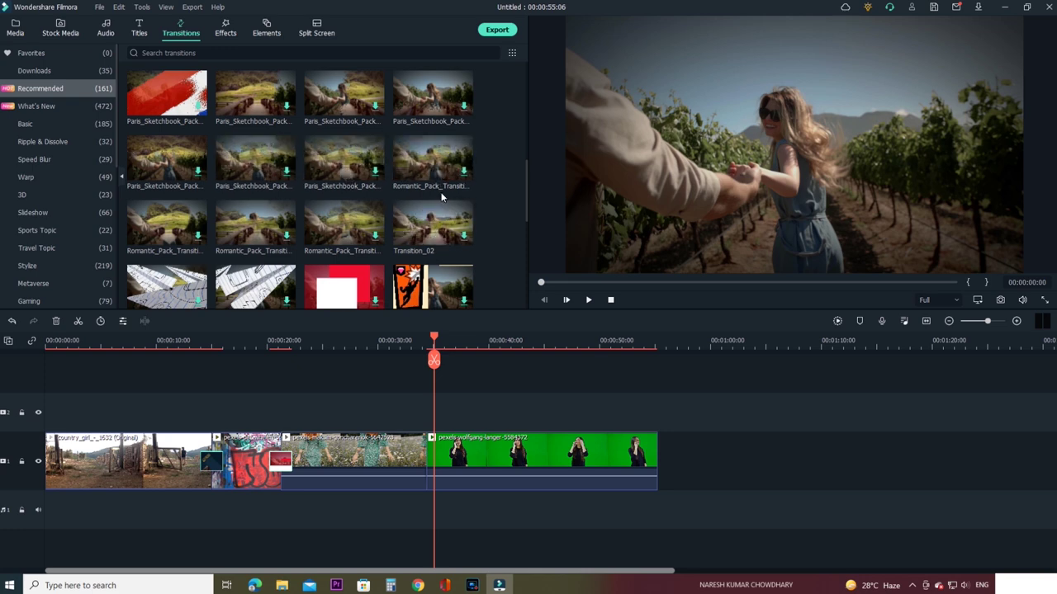
pyautogui.scroll(-5, 484, 206)
pyautogui.scroll(5, 484, 207)
pyautogui.scroll(-3, 484, 206)
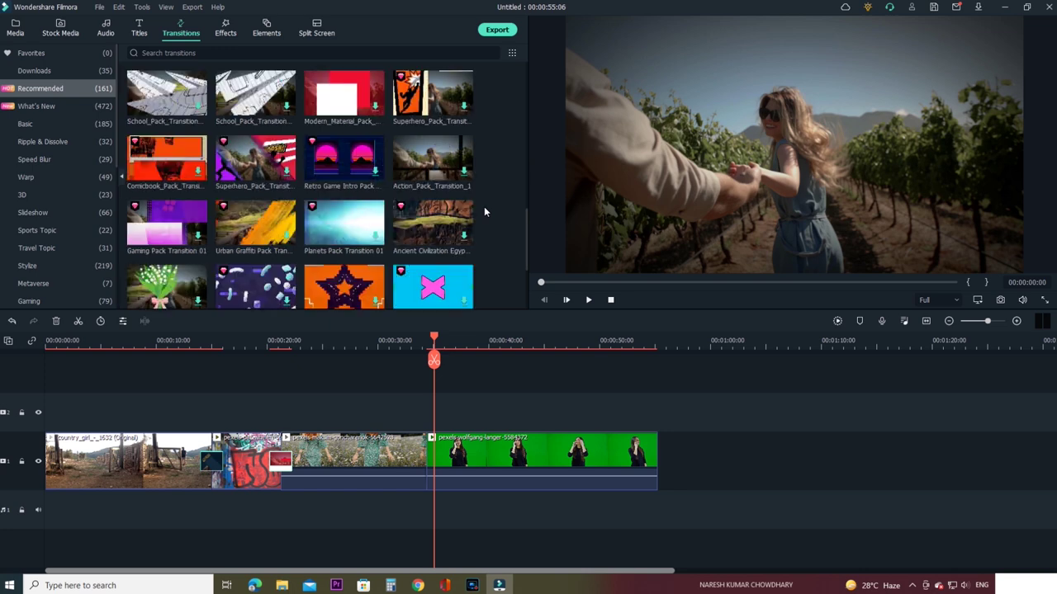
pyautogui.scroll(-2, 485, 206)
pyautogui.scroll(3, 485, 206)
pyautogui.moveTo(328, 138); pyautogui.dragTo(423, 464)
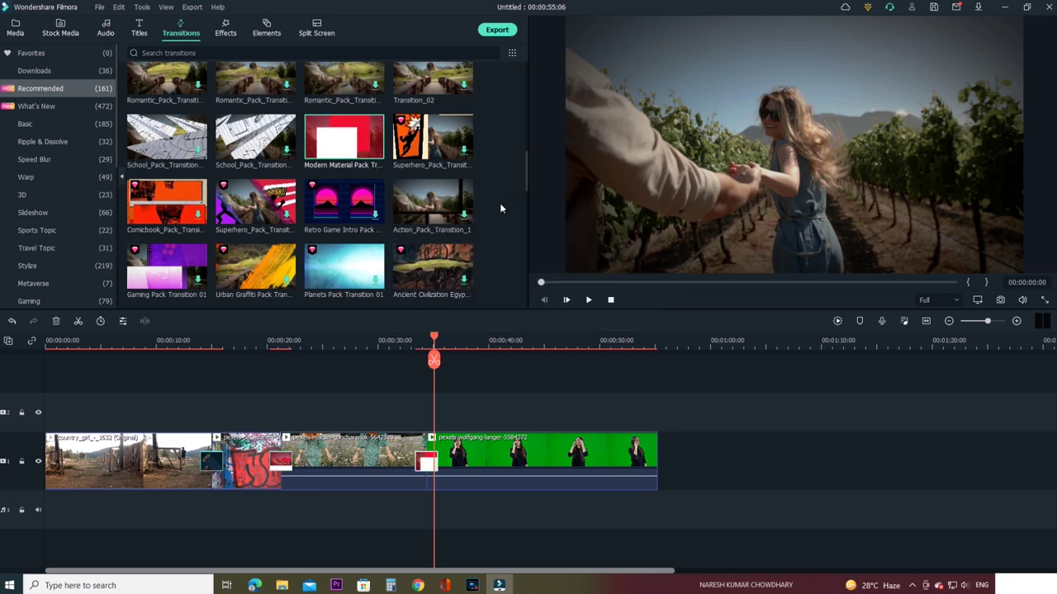
pyautogui.scroll(-5, 501, 208)
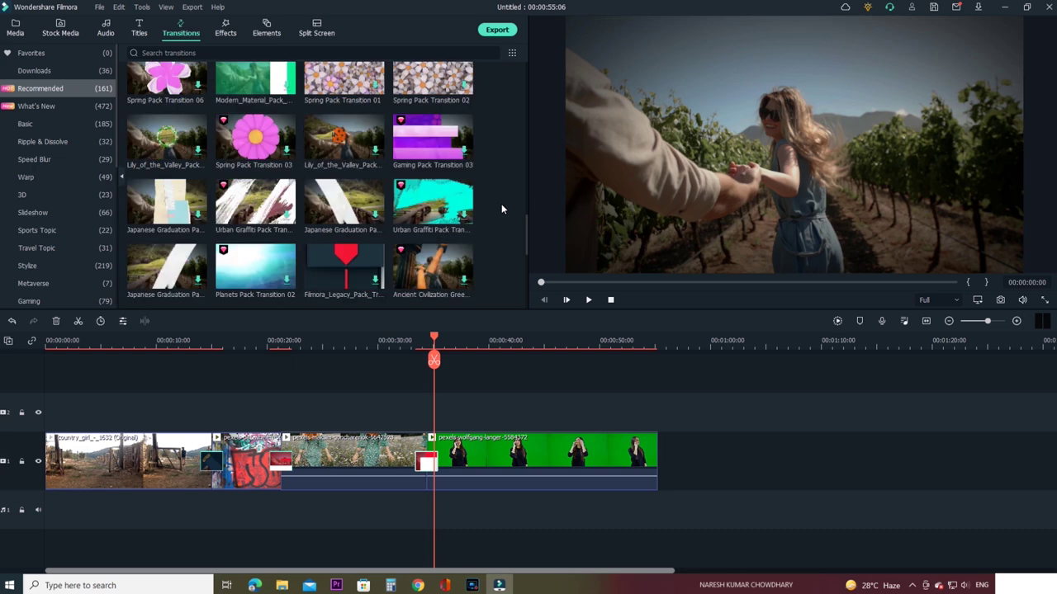
pyautogui.moveTo(242, 79); pyautogui.dragTo(649, 467)
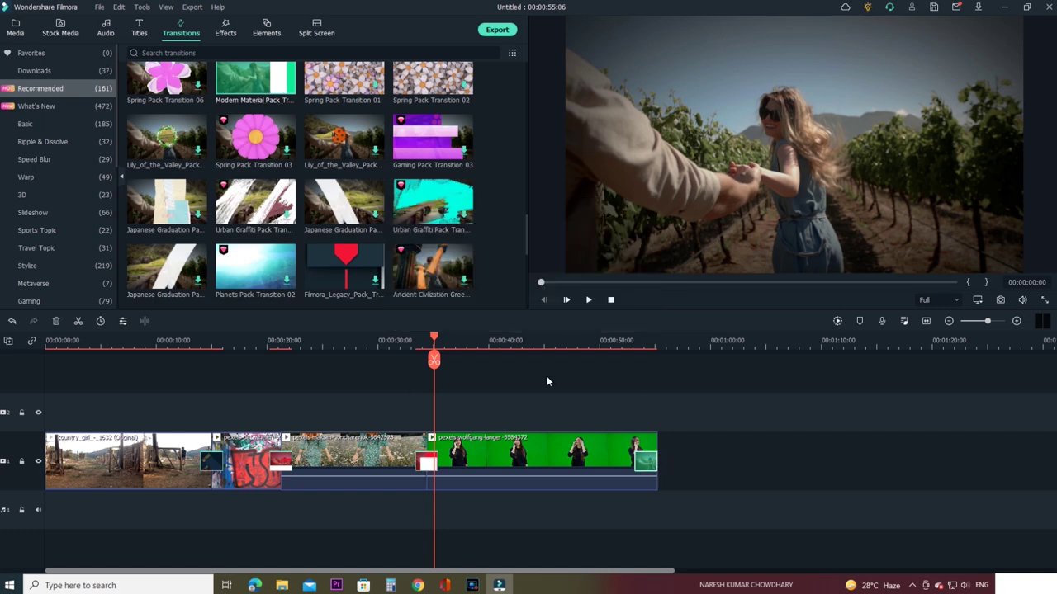
# Play the timeline across each added transition, from the country_girl clip through the end of the green-screen clip
pyautogui.click(174, 346)
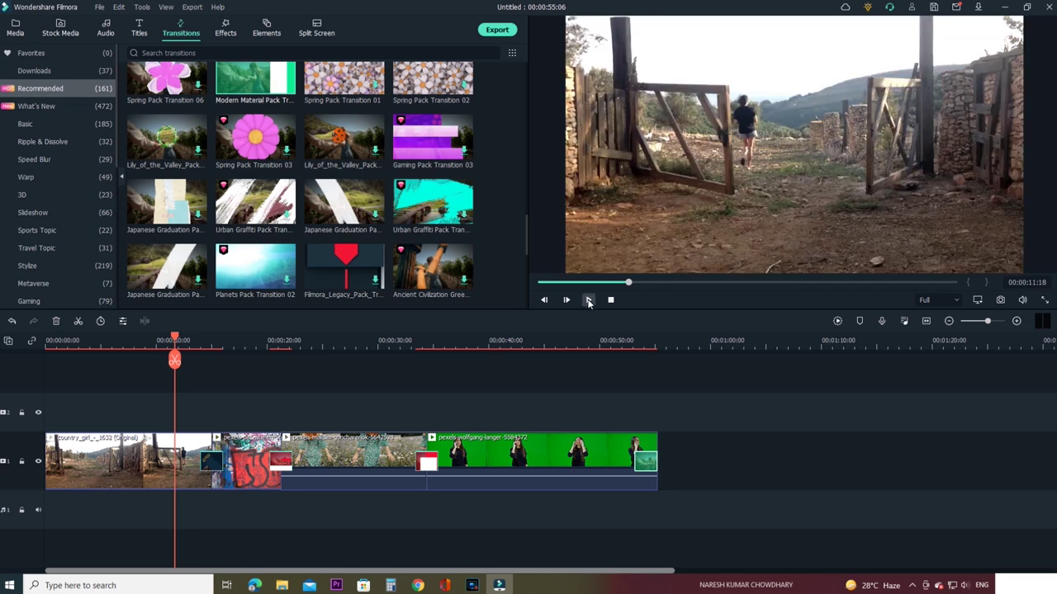
pyautogui.click(589, 302)
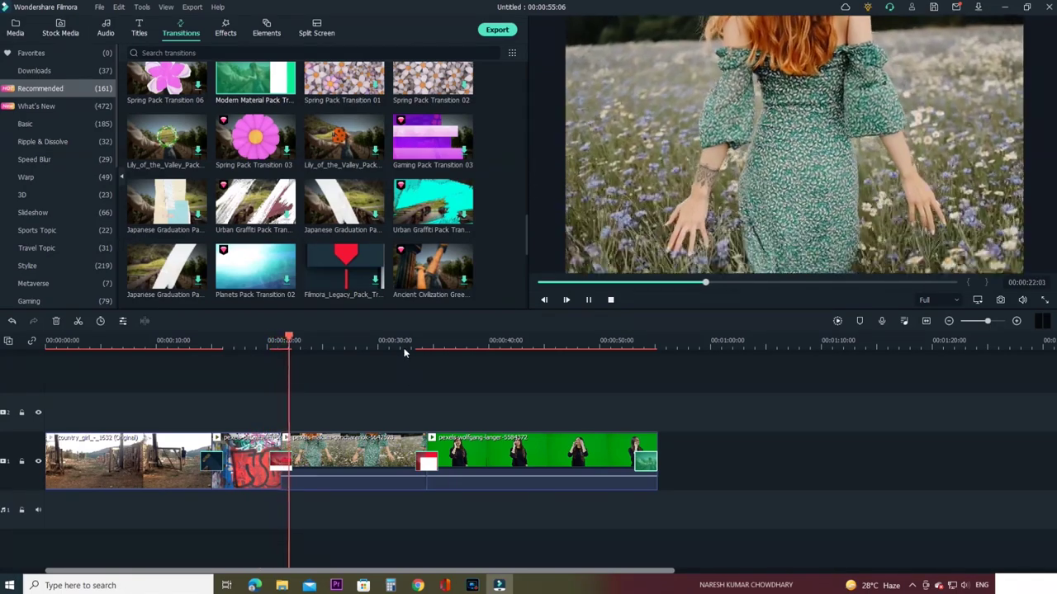
pyautogui.click(396, 348)
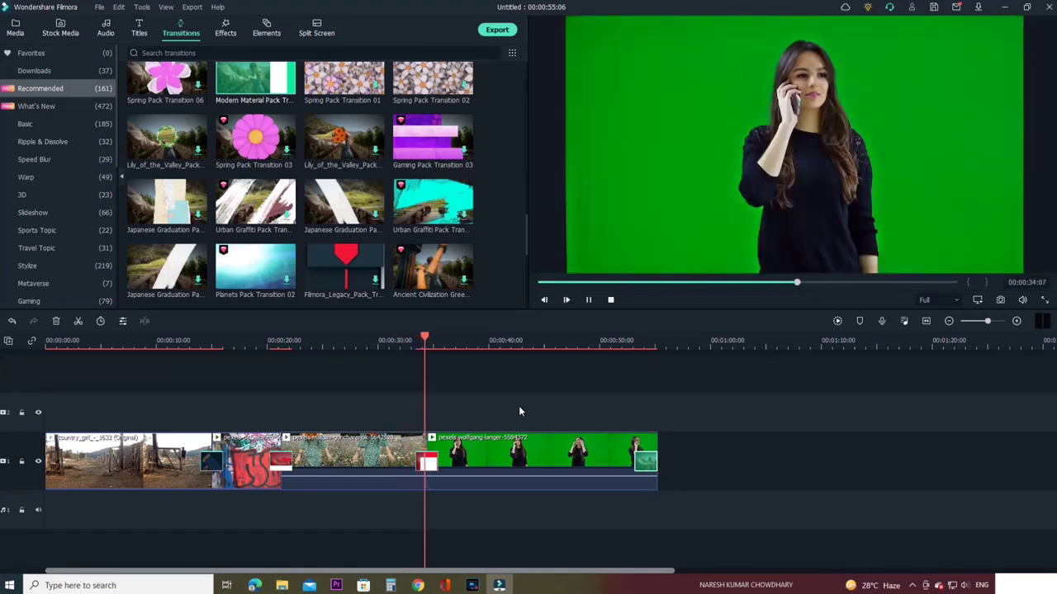
pyautogui.click(623, 344)
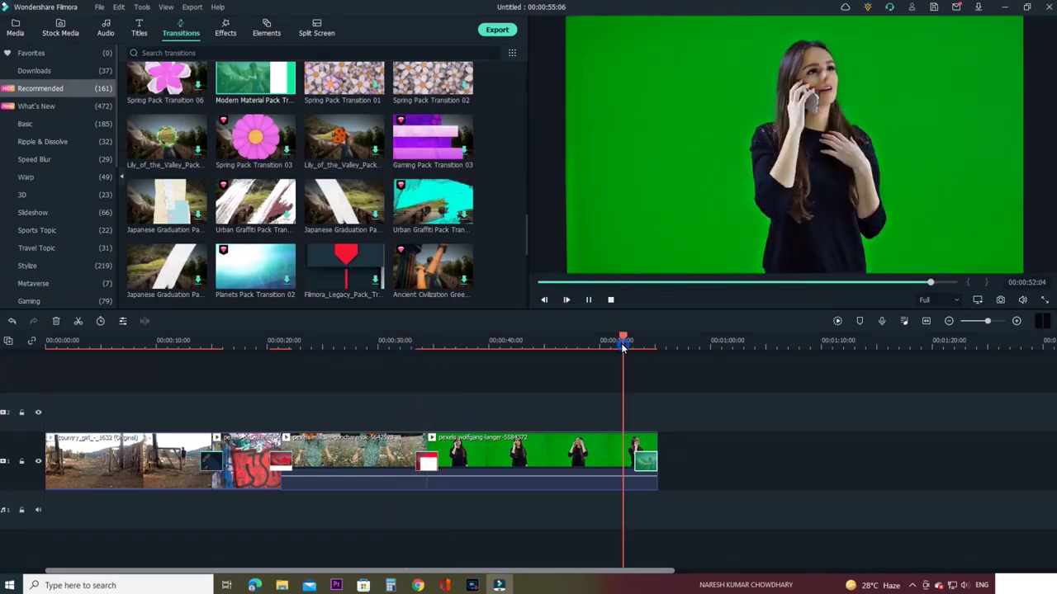
pyautogui.click(588, 301)
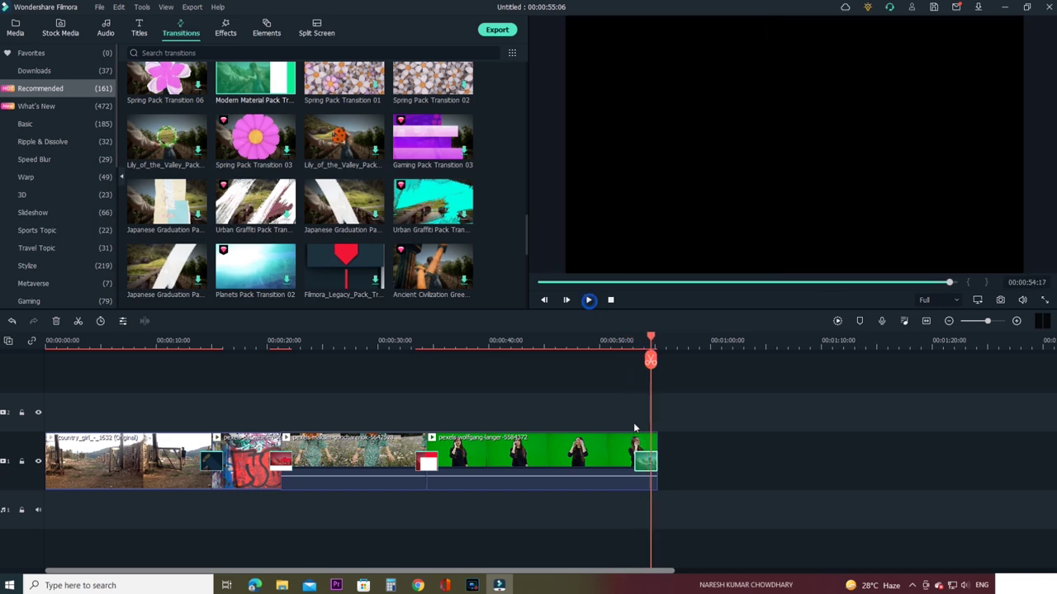
pyautogui.click(556, 346)
pyautogui.click(335, 345)
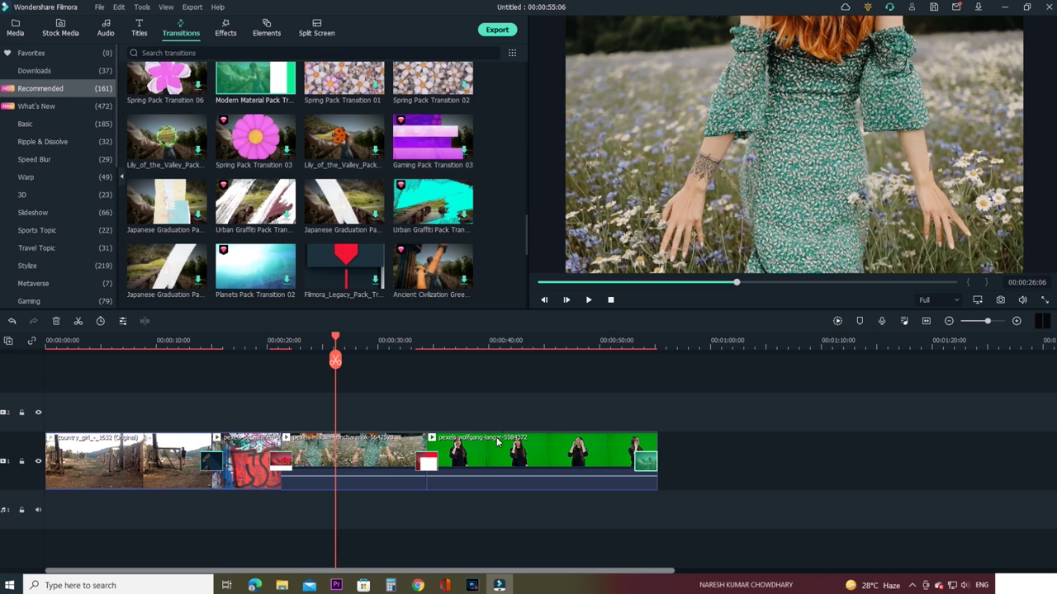
# Open the effects library and play the start of the country_girl clip without any effect
pyautogui.click(226, 35)
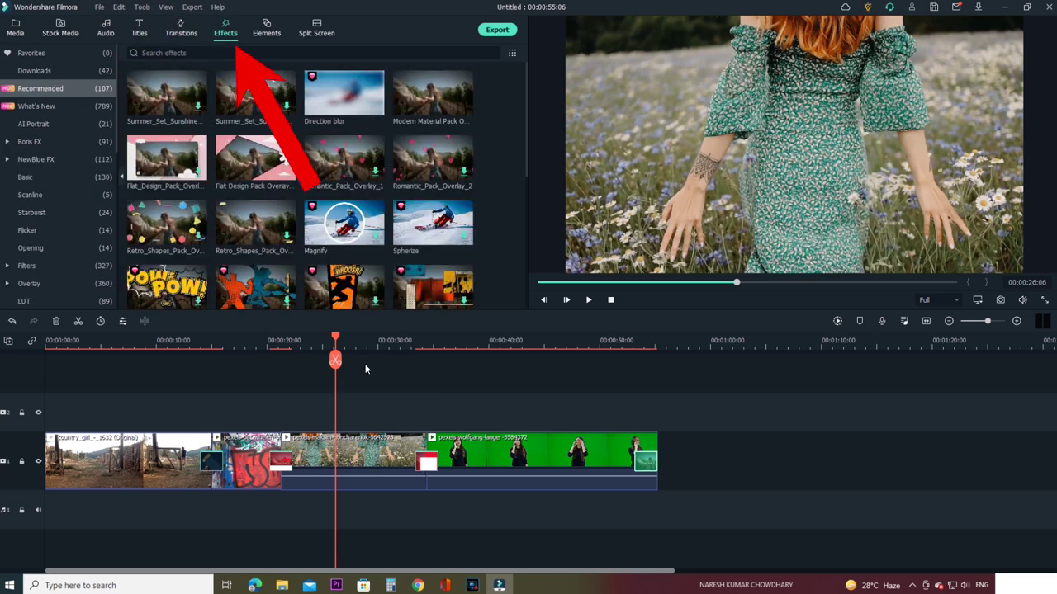
pyautogui.click(123, 344)
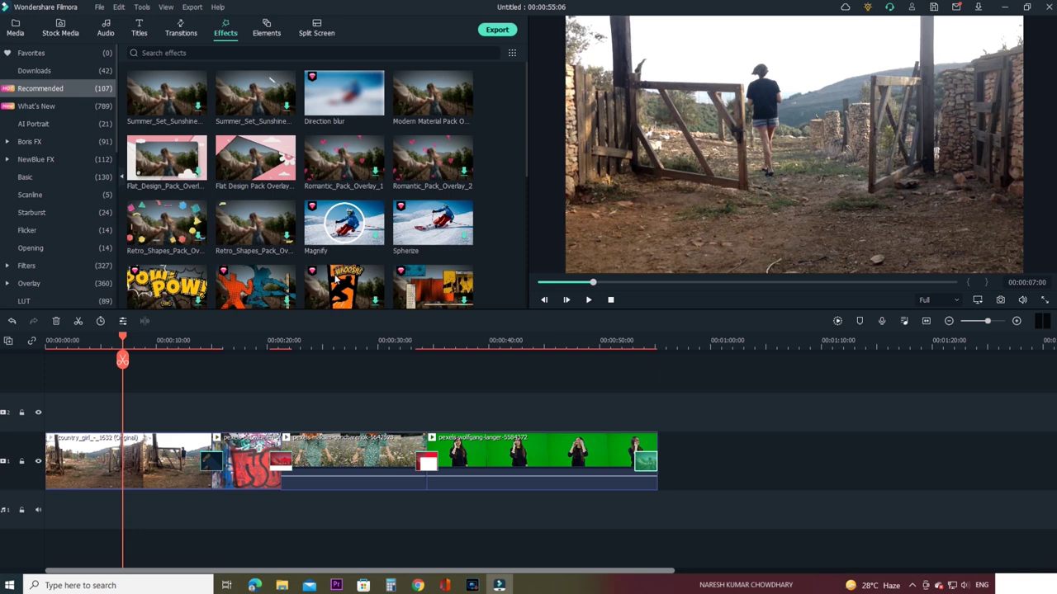
pyautogui.scroll(-10, 194, 208)
pyautogui.click(56, 348)
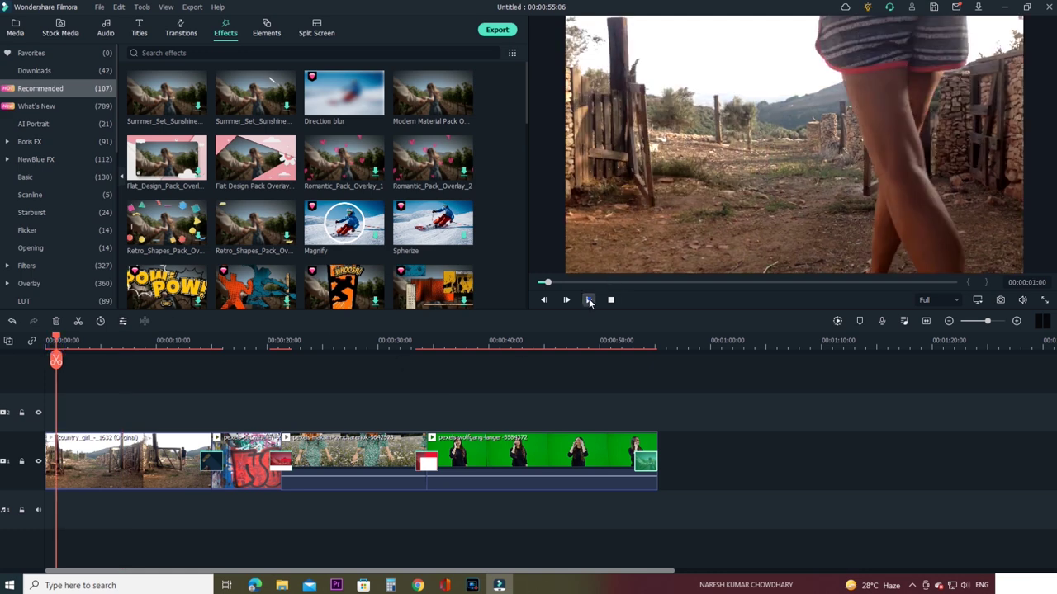
pyautogui.click(589, 300)
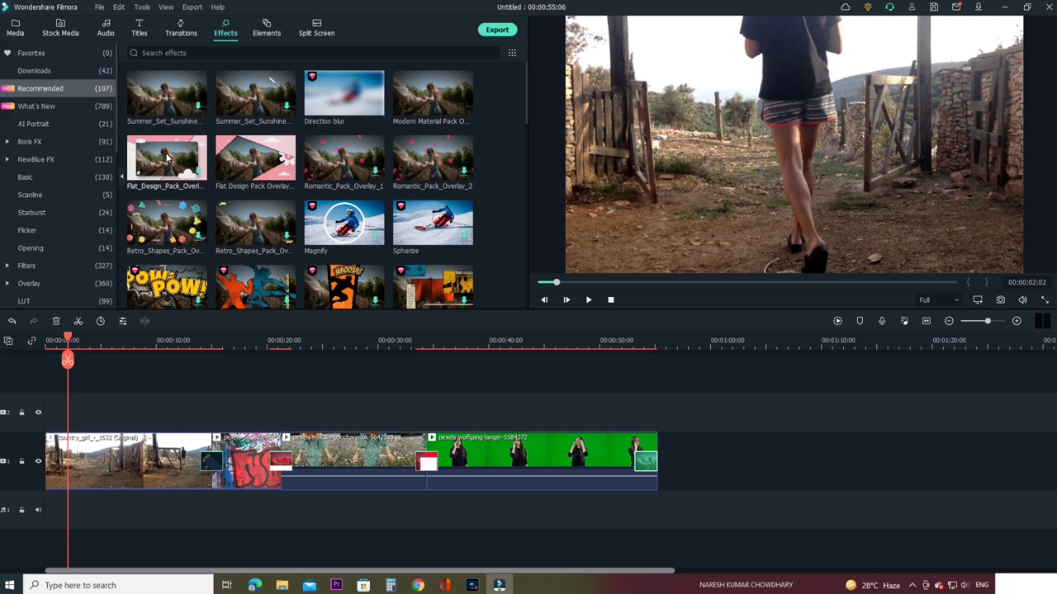
# Try the Flat Design Pack Overlay effect on the track above the country_girl clip's start, play it and delete it
pyautogui.moveTo(255, 153); pyautogui.dragTo(51, 428)
pyautogui.moveTo(68, 357)
pyautogui.mouseDown()
pyautogui.moveTo(146, 355)
pyautogui.moveTo(78, 361)
pyautogui.mouseUp()
pyautogui.click(588, 300)
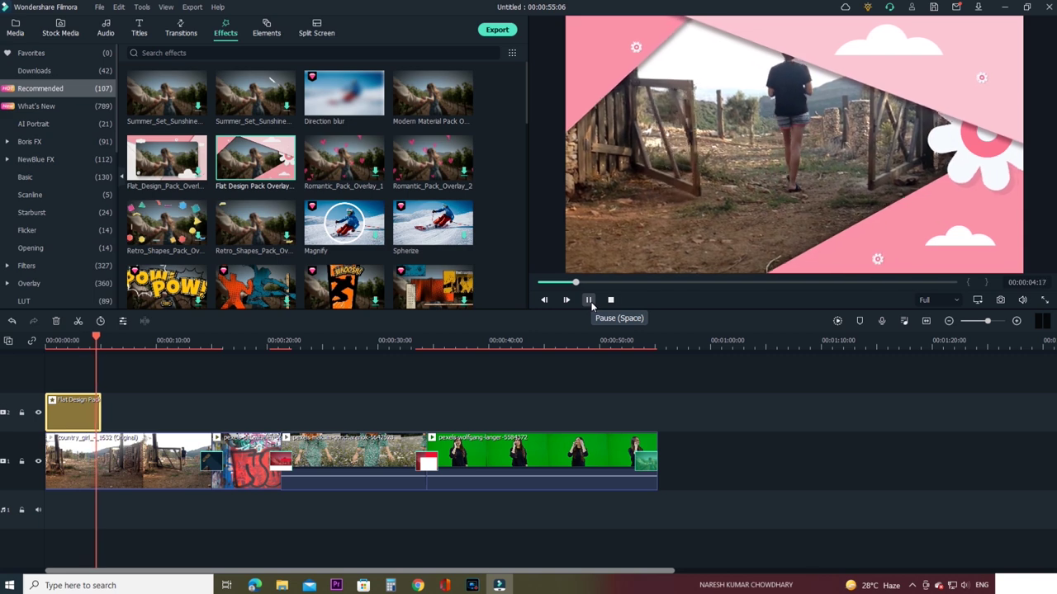
pyautogui.click(588, 301)
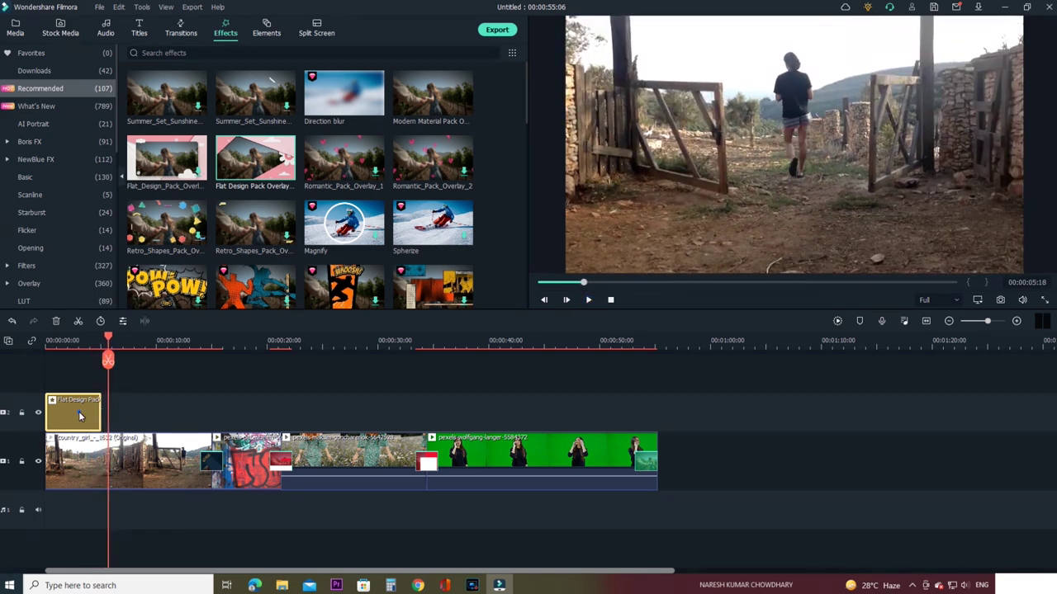
pyautogui.press('Delete')
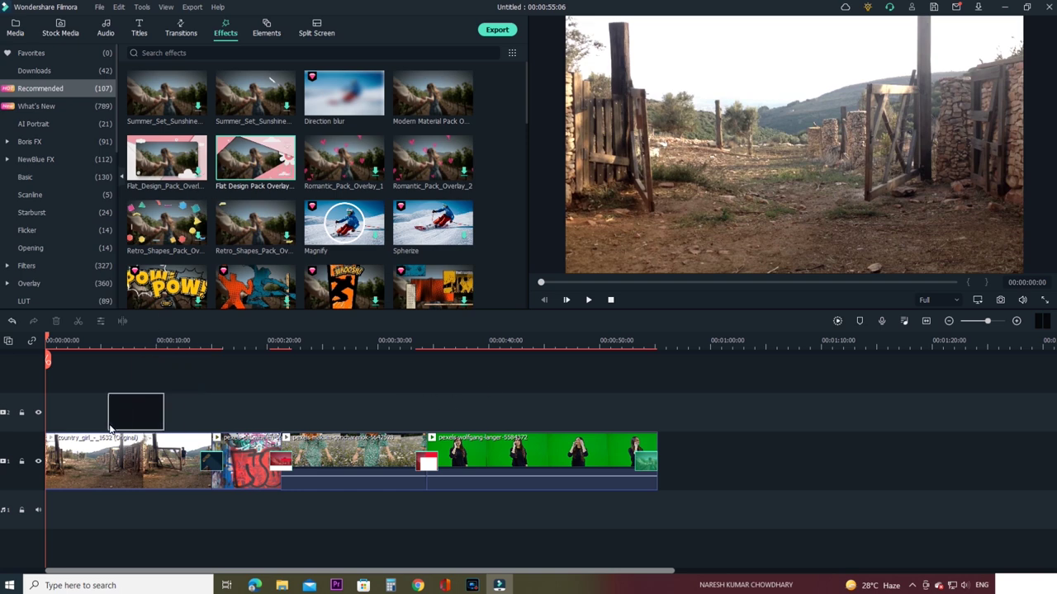
# Apply the Flat Design Pack Overlay effect directly to the country_girl clip and play it from the start
pyautogui.click(94, 459)
pyautogui.moveTo(94, 458); pyautogui.dragTo(94, 458)
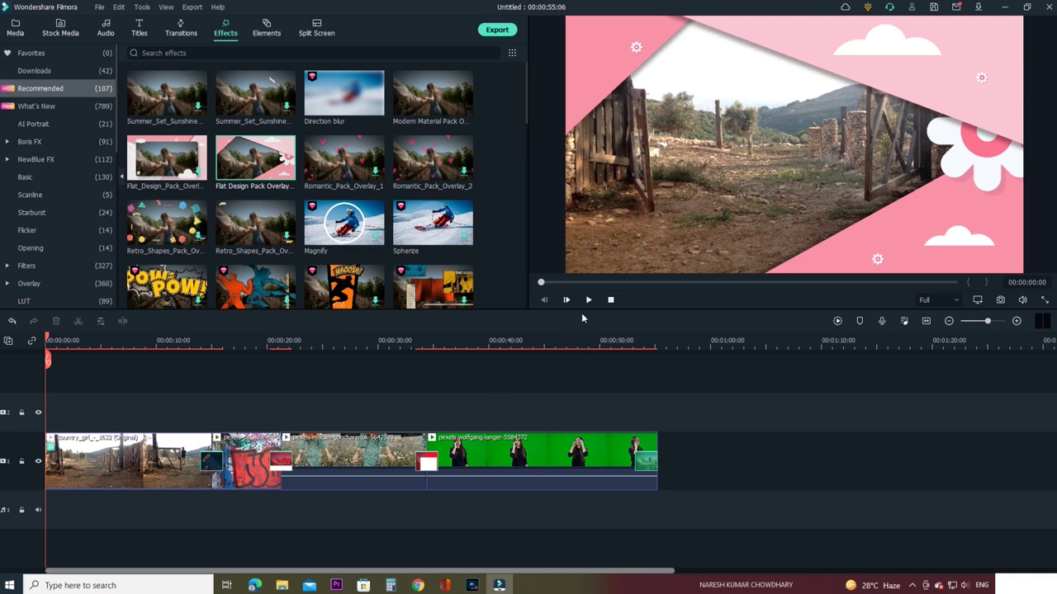
pyautogui.click(588, 302)
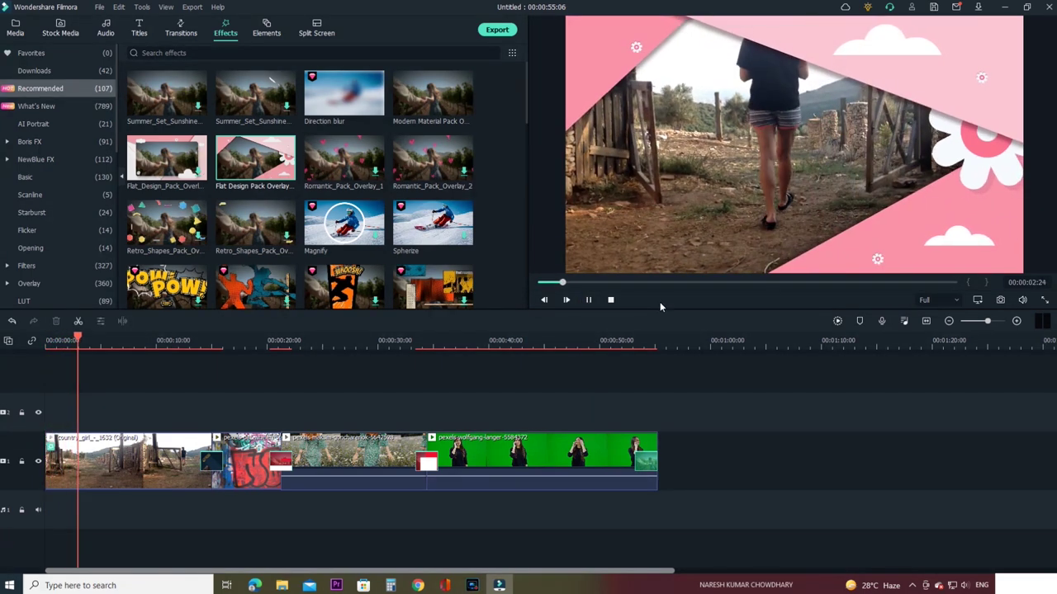
pyautogui.click(588, 303)
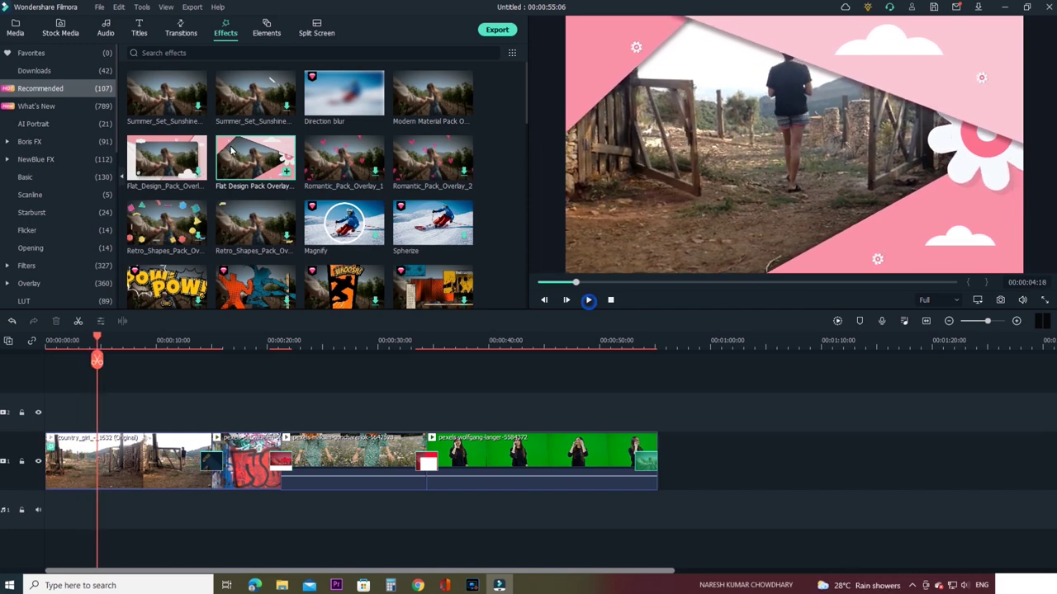
# Browse the rest of the recommended effects and the recommended elements, with the playhead over the green-screen clip
pyautogui.scroll(-5, 260, 192)
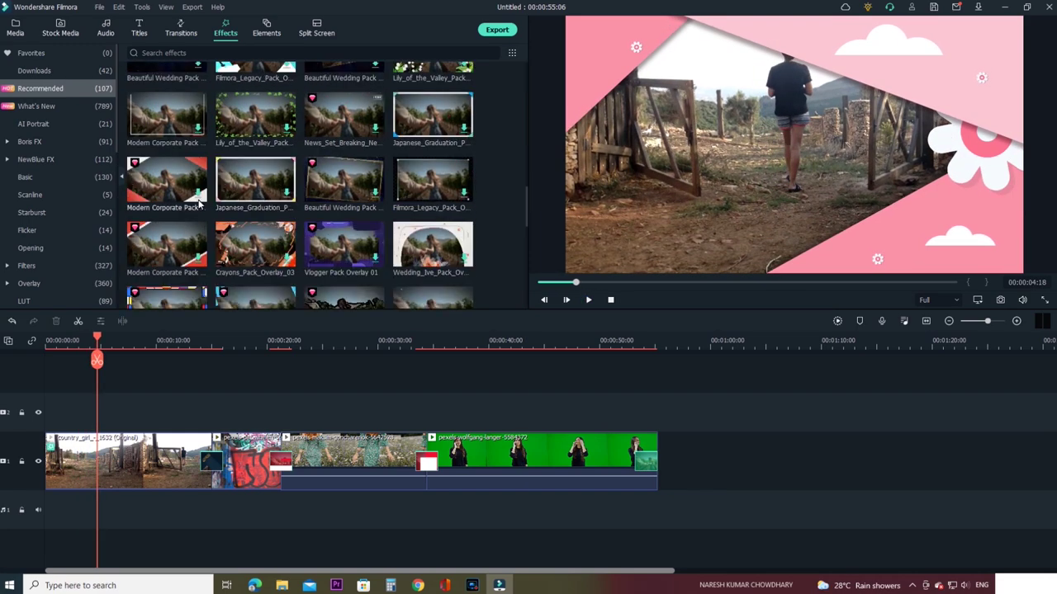
pyautogui.scroll(-10, 307, 204)
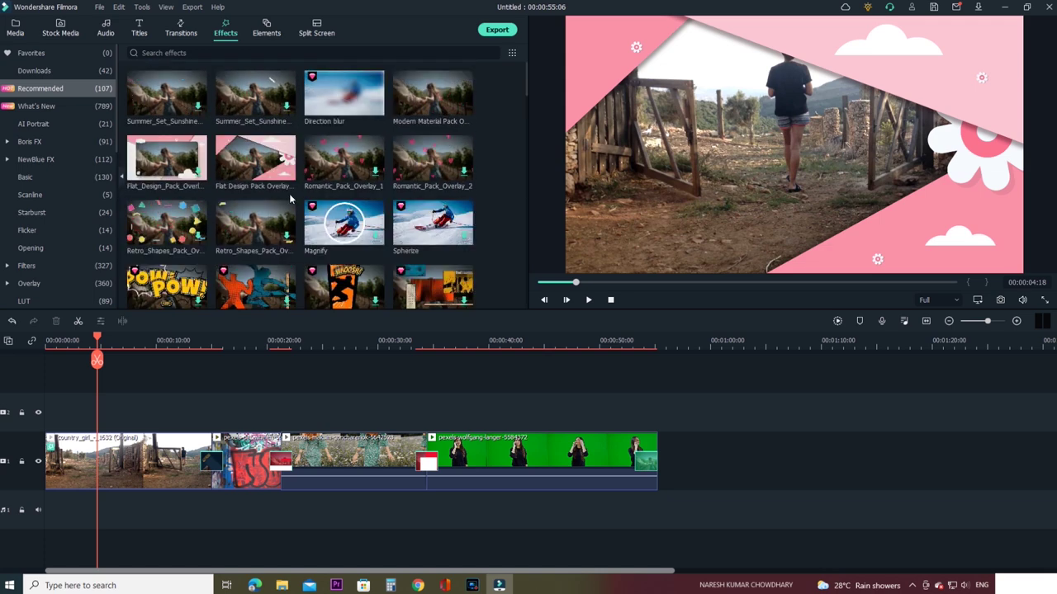
pyautogui.click(267, 33)
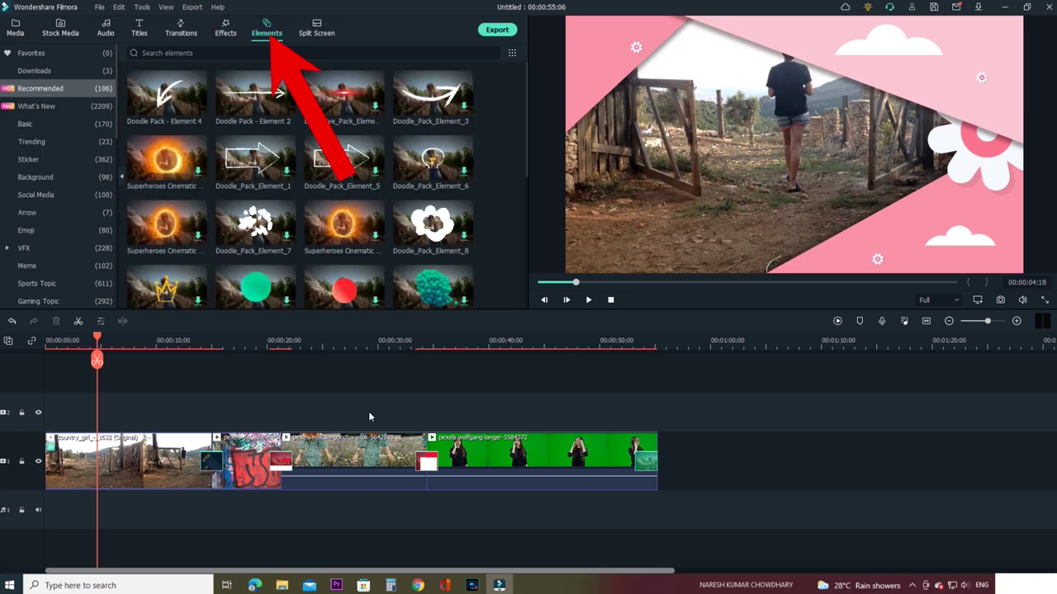
pyautogui.click(321, 345)
pyautogui.moveTo(320, 346); pyautogui.dragTo(513, 361)
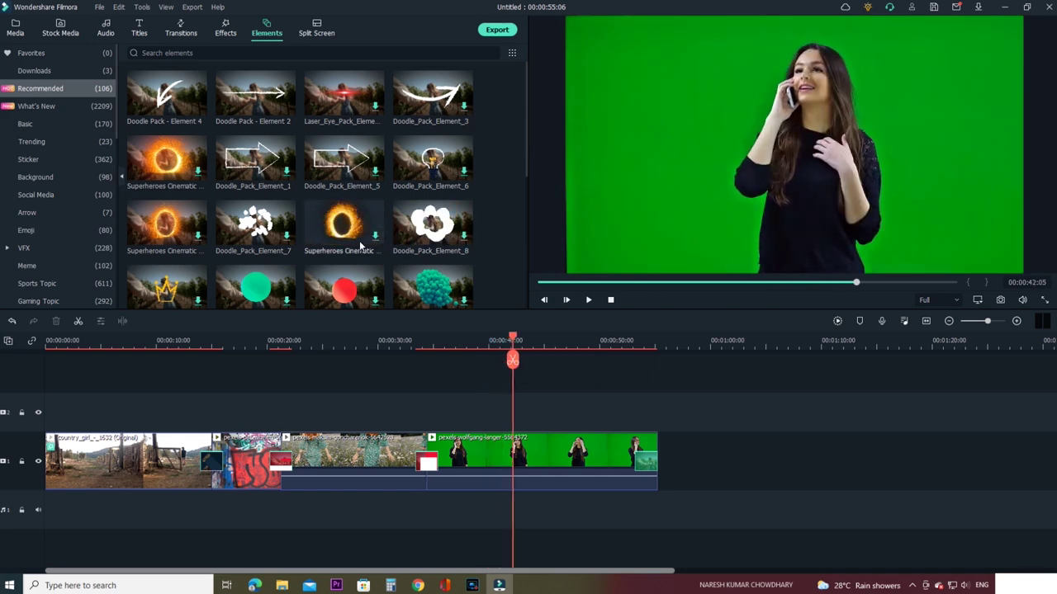
pyautogui.scroll(-10, 342, 239)
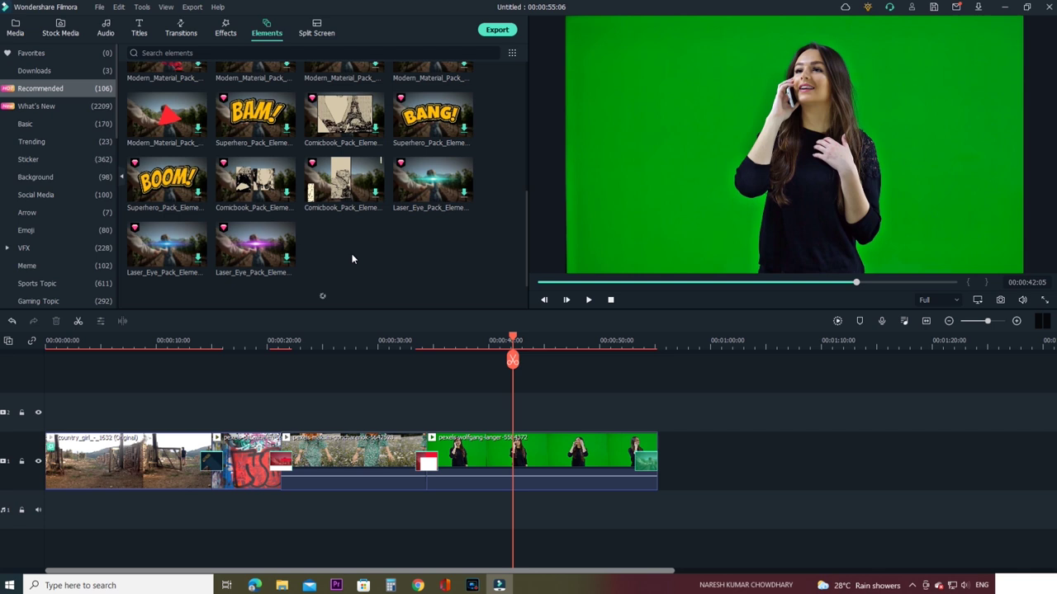
pyautogui.scroll(10, 341, 240)
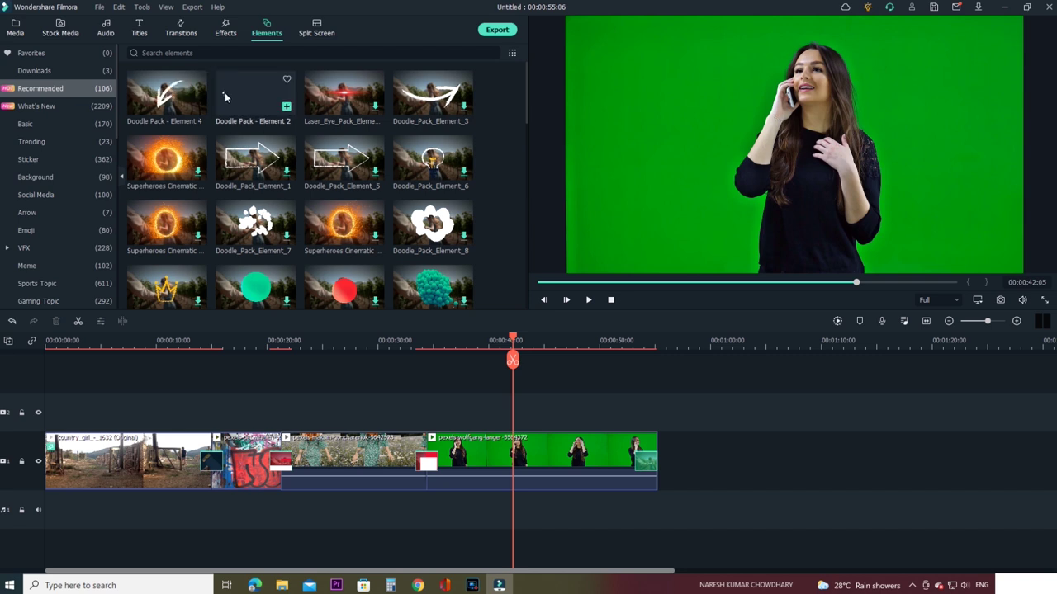
# Add Doodle Pack - Element 4 above the green-screen clip at 00:00:46:15 and preview its arrow about one second in
pyautogui.moveTo(512, 340); pyautogui.dragTo(561, 359)
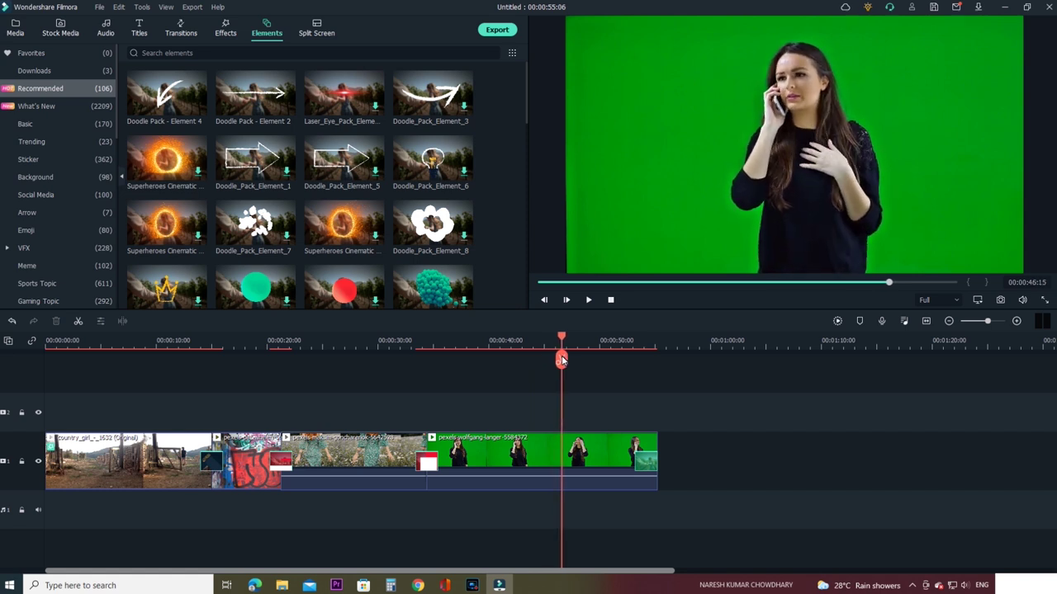
pyautogui.moveTo(132, 94)
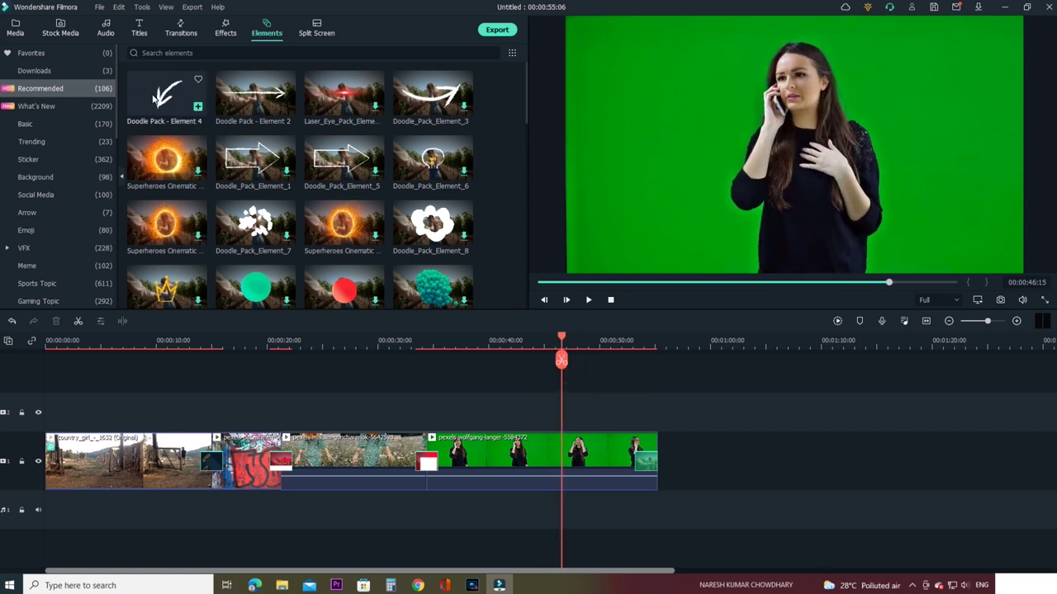
pyautogui.moveTo(157, 95); pyautogui.dragTo(559, 426)
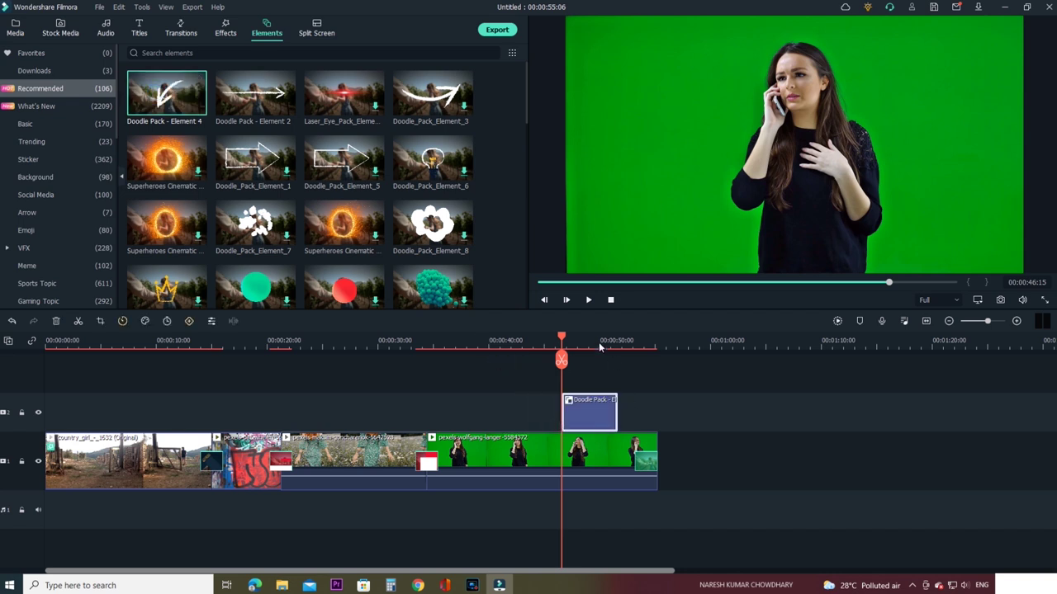
pyautogui.moveTo(561, 340); pyautogui.dragTo(573, 340)
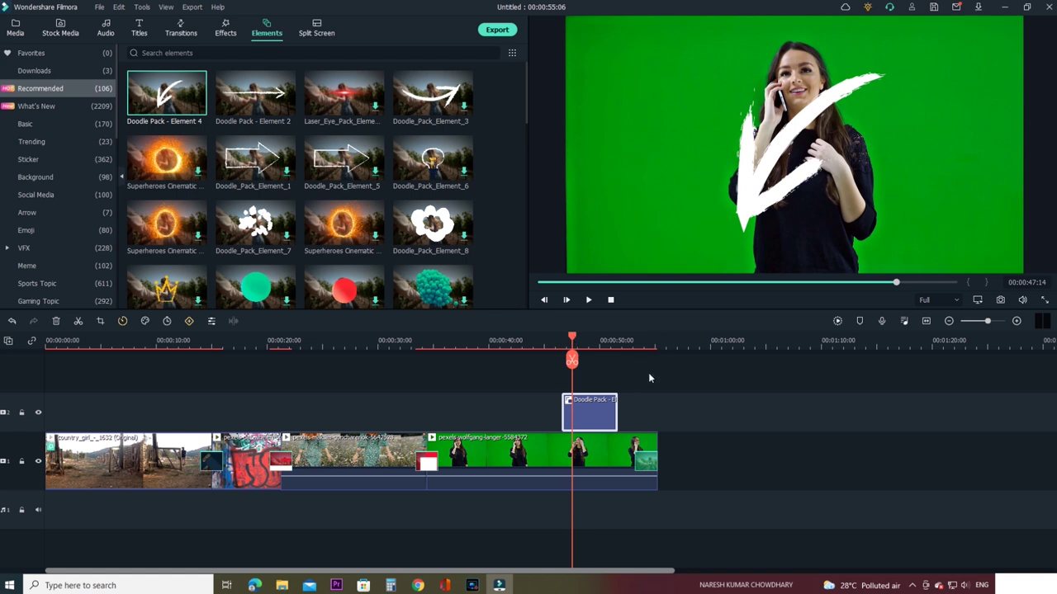
# Shrink and rotate the doodle arrow and place it beside the woman's head, pointing at her face
pyautogui.doubleClick(772, 157)
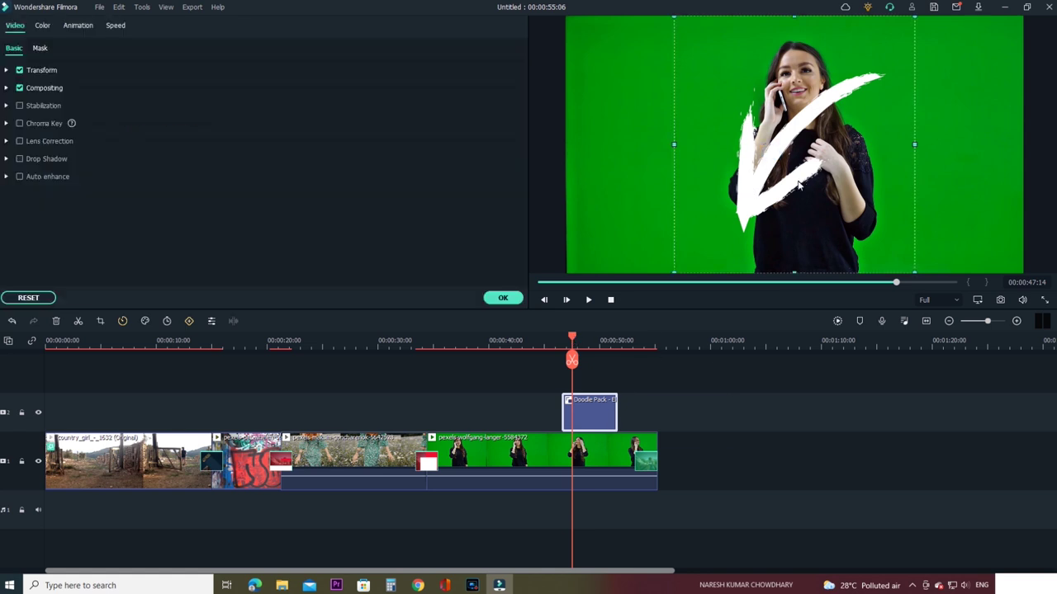
pyautogui.moveTo(791, 191)
pyautogui.mouseDown()
pyautogui.moveTo(707, 143)
pyautogui.moveTo(717, 161)
pyautogui.mouseUp()
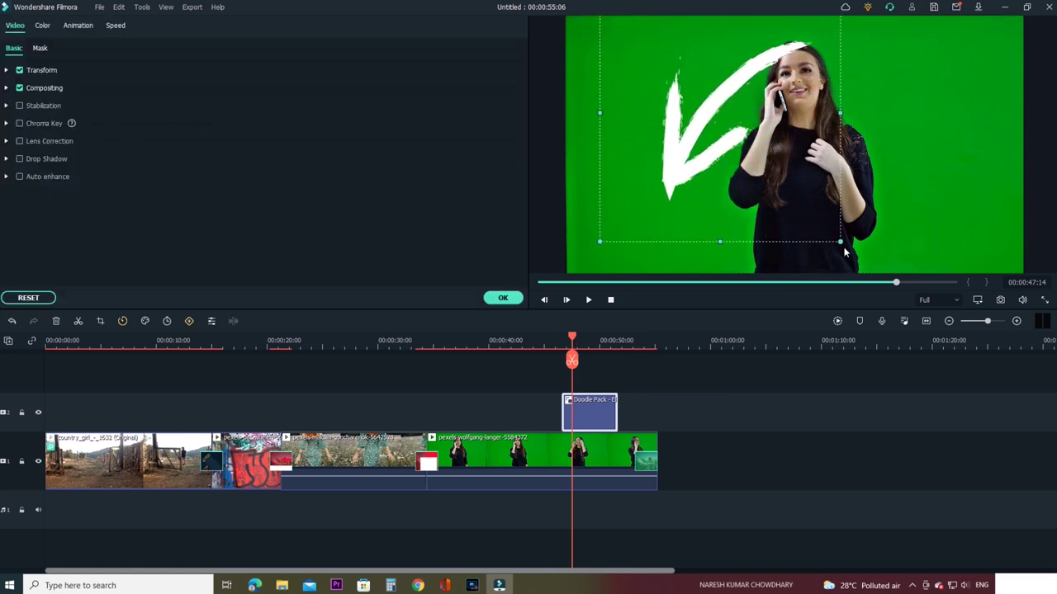
pyautogui.moveTo(842, 246); pyautogui.dragTo(707, 156)
pyautogui.moveTo(603, 132)
pyautogui.mouseDown()
pyautogui.moveTo(755, 154)
pyautogui.moveTo(799, 86)
pyautogui.moveTo(850, 98)
pyautogui.moveTo(883, 137)
pyautogui.mouseUp()
pyautogui.moveTo(790, 181); pyautogui.dragTo(913, 109)
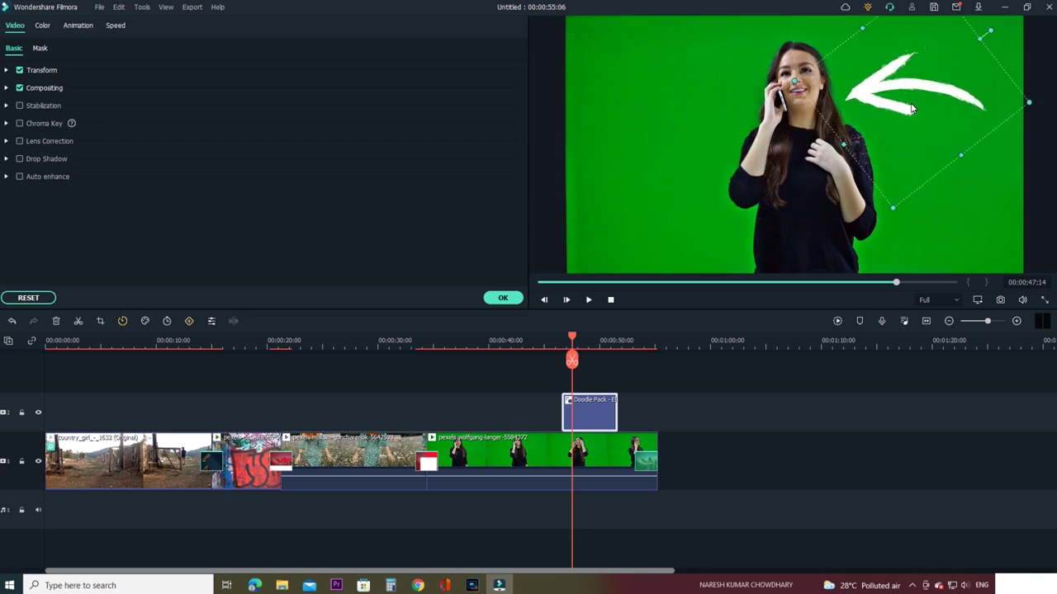
# Shift the doodle arrow about 5 seconds earlier over the green-screen clip and play that section
pyautogui.click(553, 345)
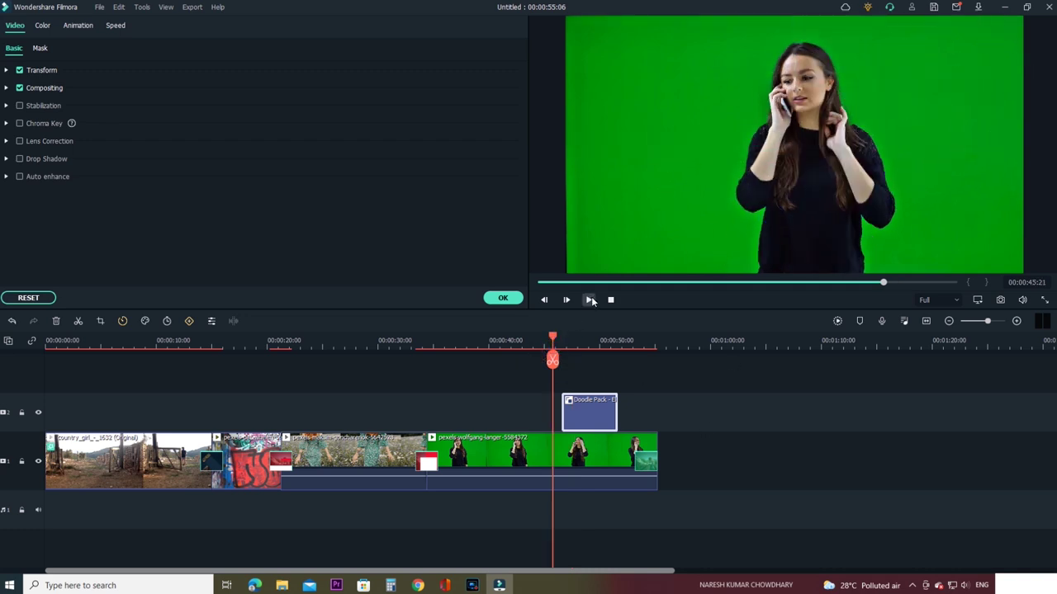
pyautogui.click(495, 342)
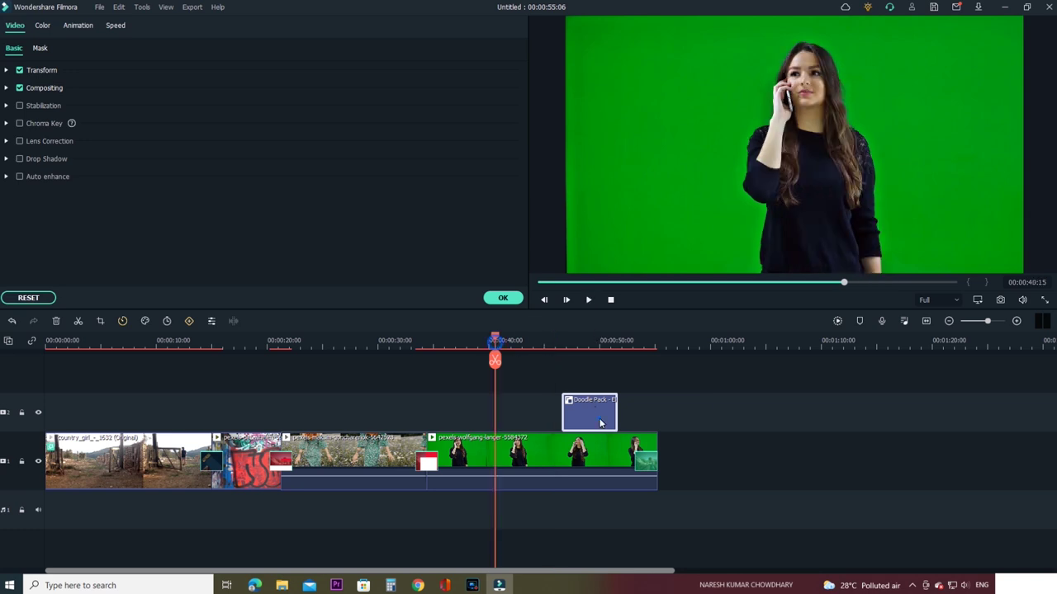
pyautogui.moveTo(599, 423); pyautogui.dragTo(543, 426)
pyautogui.click(588, 300)
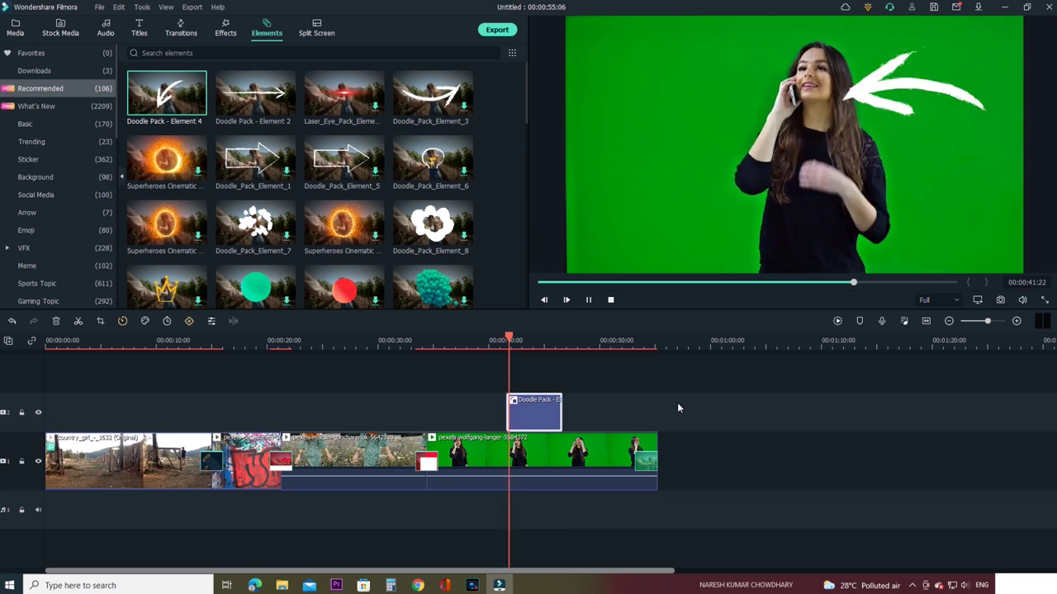
pyautogui.click(589, 300)
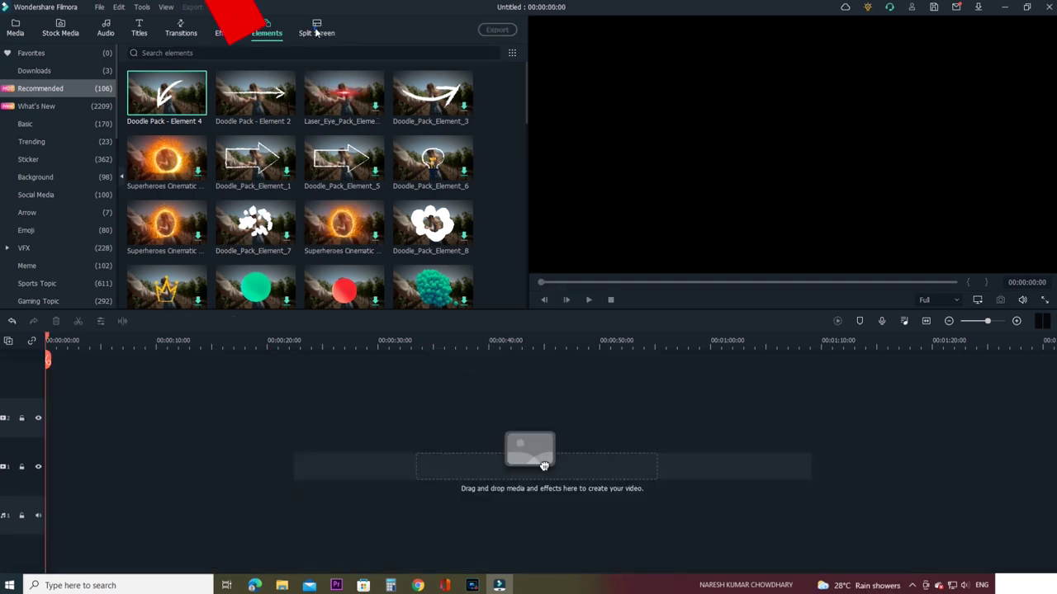
# Add Split Screen 11 to the empty timeline and fill sections 1 to 3 with the flower-field, green-screen and country_girl clips
pyautogui.click(317, 31)
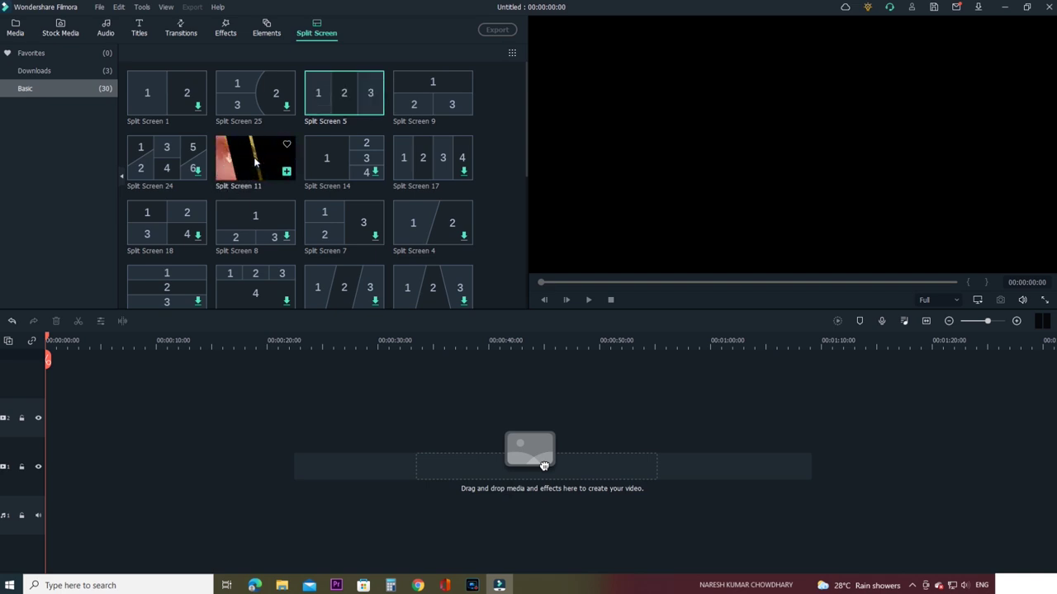
pyautogui.moveTo(543, 465); pyautogui.dragTo(26, 457)
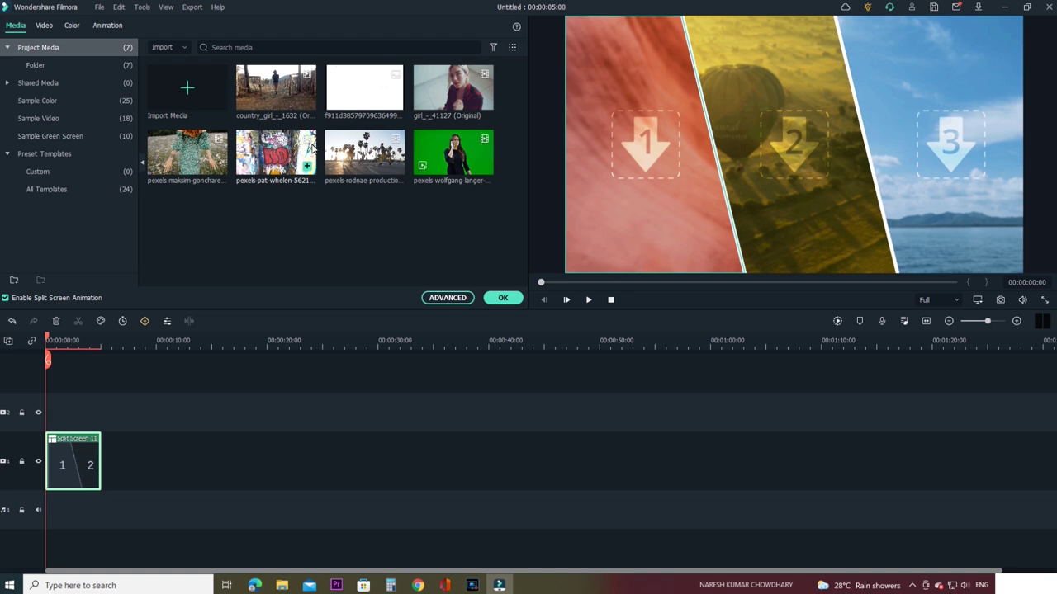
pyautogui.moveTo(630, 151); pyautogui.dragTo(630, 151)
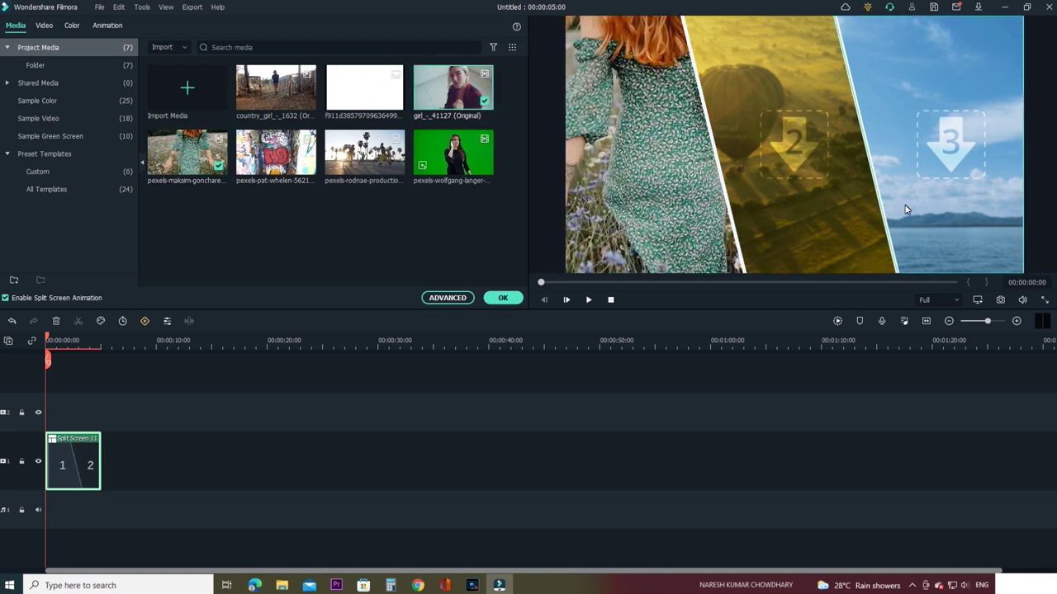
pyautogui.moveTo(918, 169); pyautogui.dragTo(918, 168)
pyautogui.moveTo(453, 157); pyautogui.dragTo(783, 155)
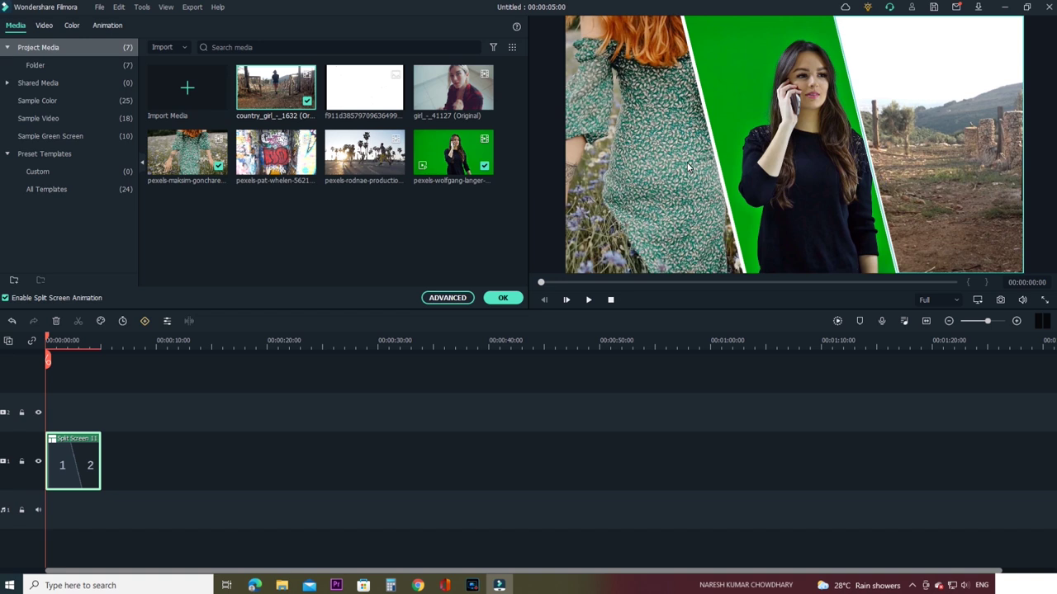
# Reposition the flower-field, green-screen and country_girl clips within their split-screen sections to frame each subject
pyautogui.moveTo(656, 150)
pyautogui.mouseDown()
pyautogui.moveTo(628, 238)
pyautogui.moveTo(654, 161)
pyautogui.moveTo(646, 158)
pyautogui.mouseUp()
pyautogui.moveTo(810, 171)
pyautogui.mouseDown()
pyautogui.moveTo(780, 170)
pyautogui.moveTo(796, 169)
pyautogui.mouseUp()
pyautogui.moveTo(931, 212)
pyautogui.mouseDown()
pyautogui.moveTo(830, 225)
pyautogui.moveTo(768, 217)
pyautogui.moveTo(778, 207)
pyautogui.moveTo(805, 220)
pyautogui.moveTo(926, 212)
pyautogui.mouseUp()
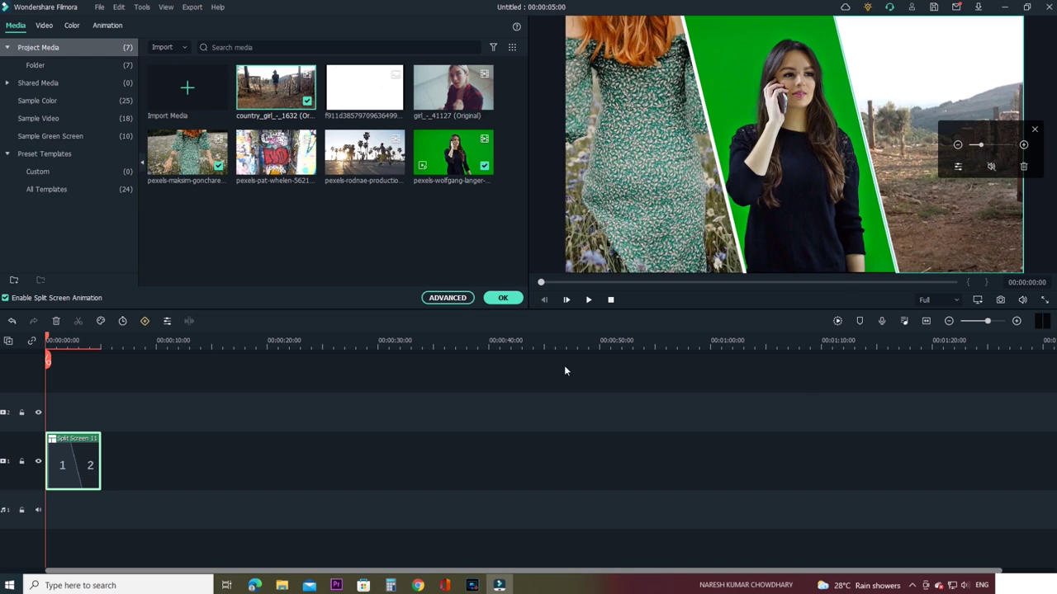
# Play the three-part split screen with its animation, closing the section's floating controls
pyautogui.click(589, 300)
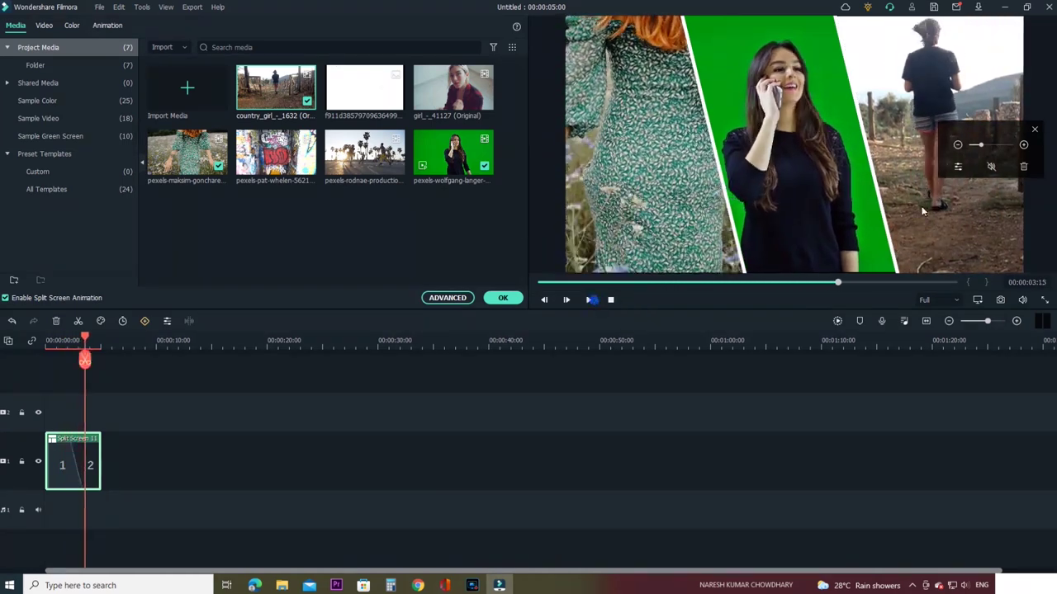
pyautogui.click(1034, 131)
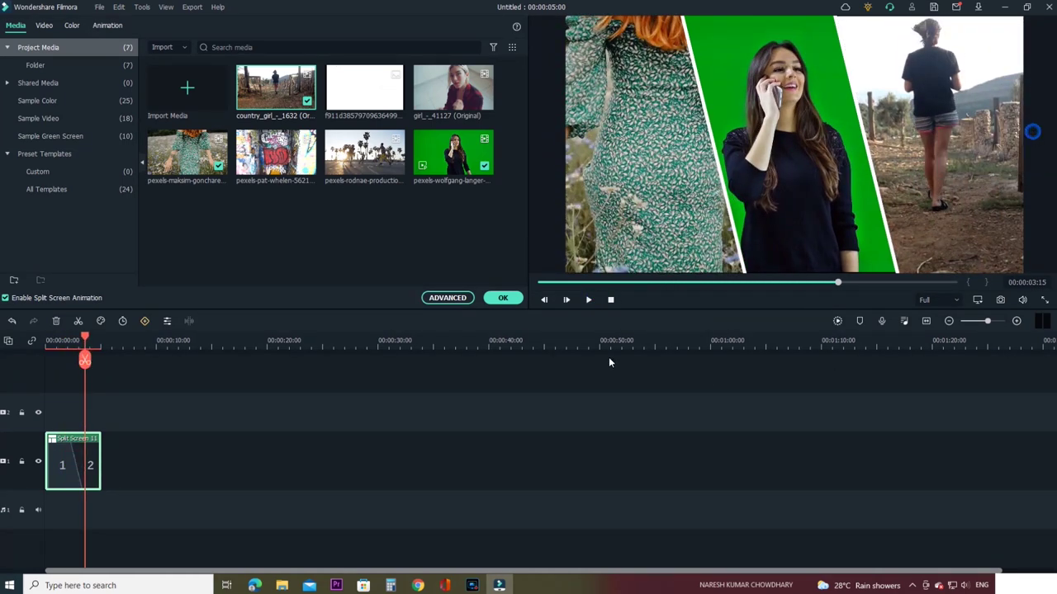
pyautogui.click(588, 301)
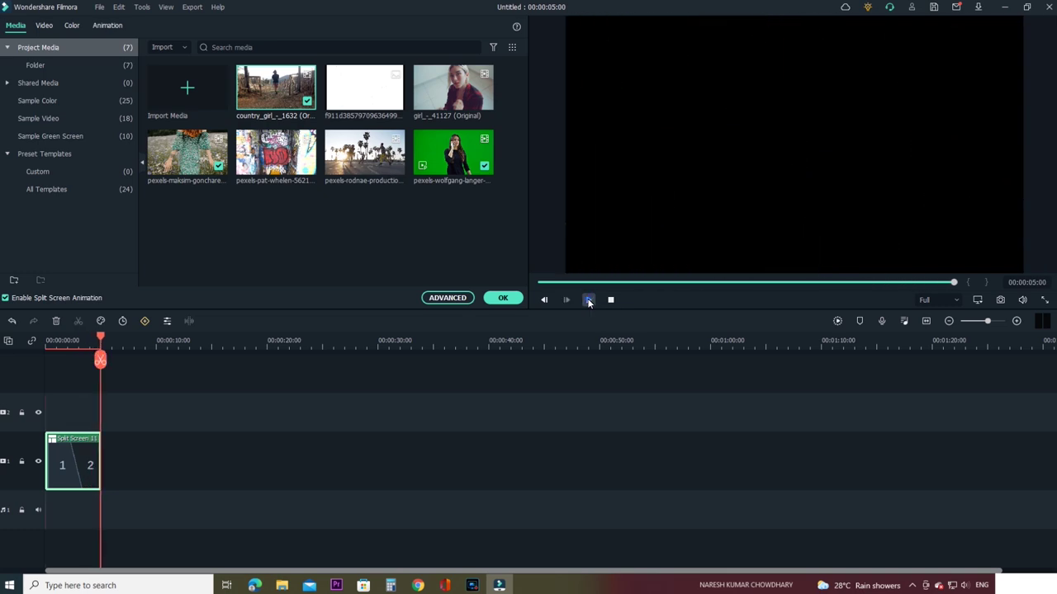
pyautogui.click(589, 301)
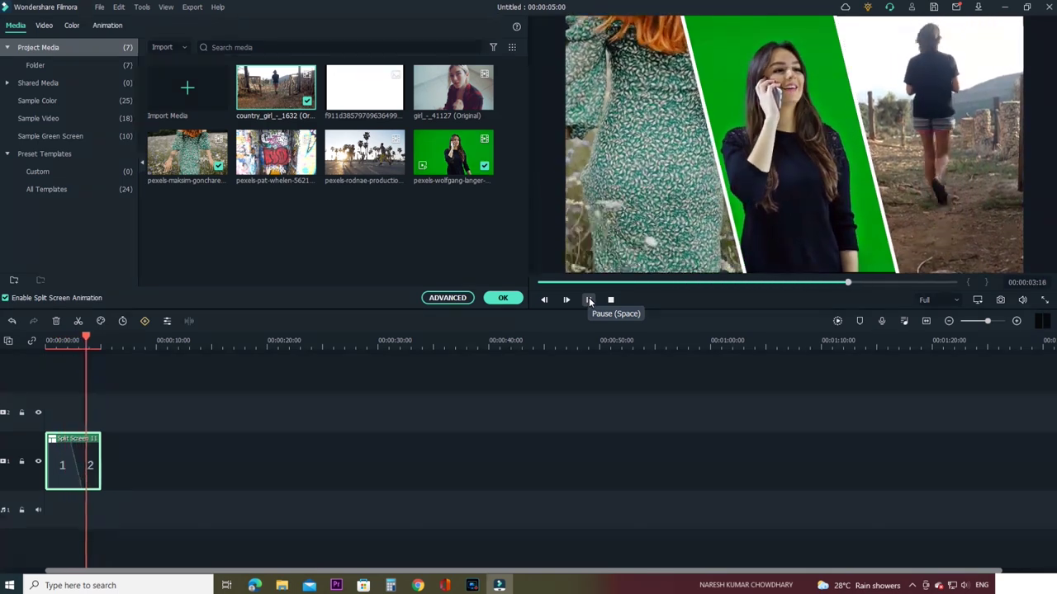
pyautogui.click(588, 301)
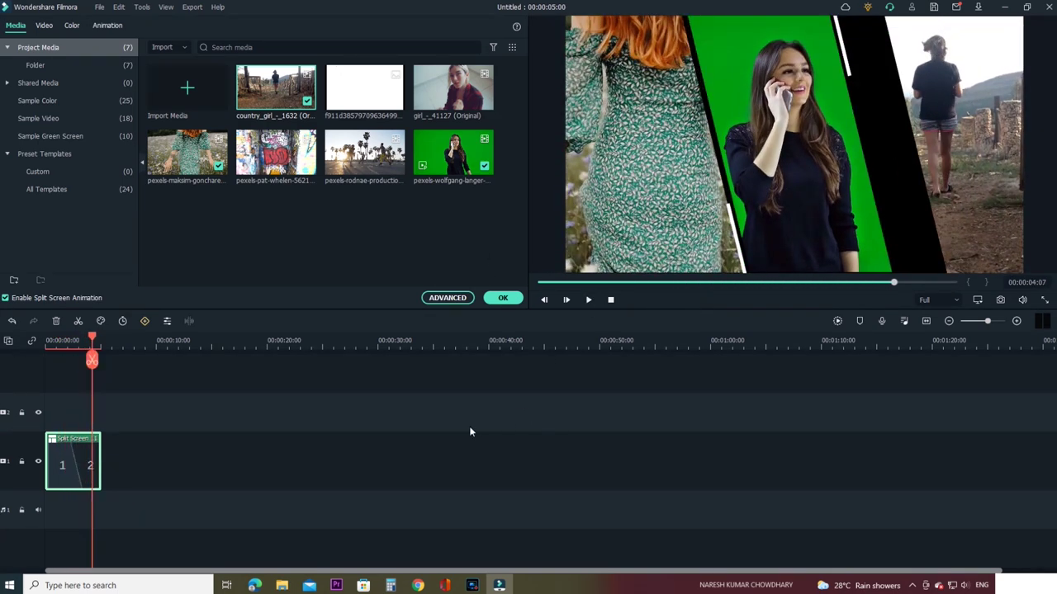